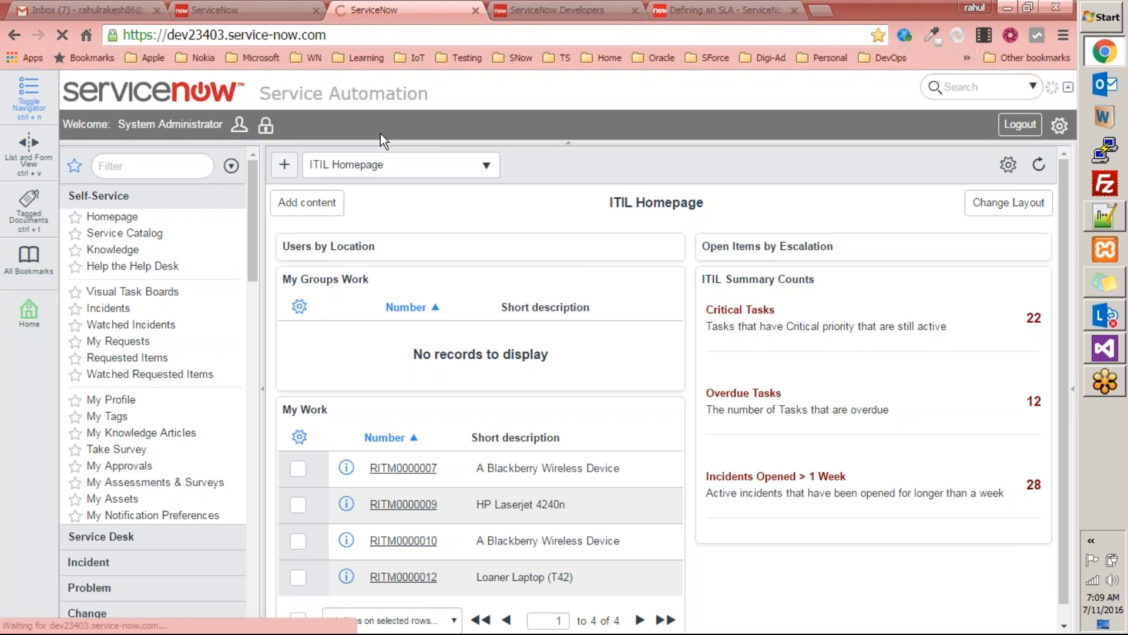
Step: Switch to the Training Instance 2 - Helsinki browser tab and open the Self-Service Incidents list
click(255, 9)
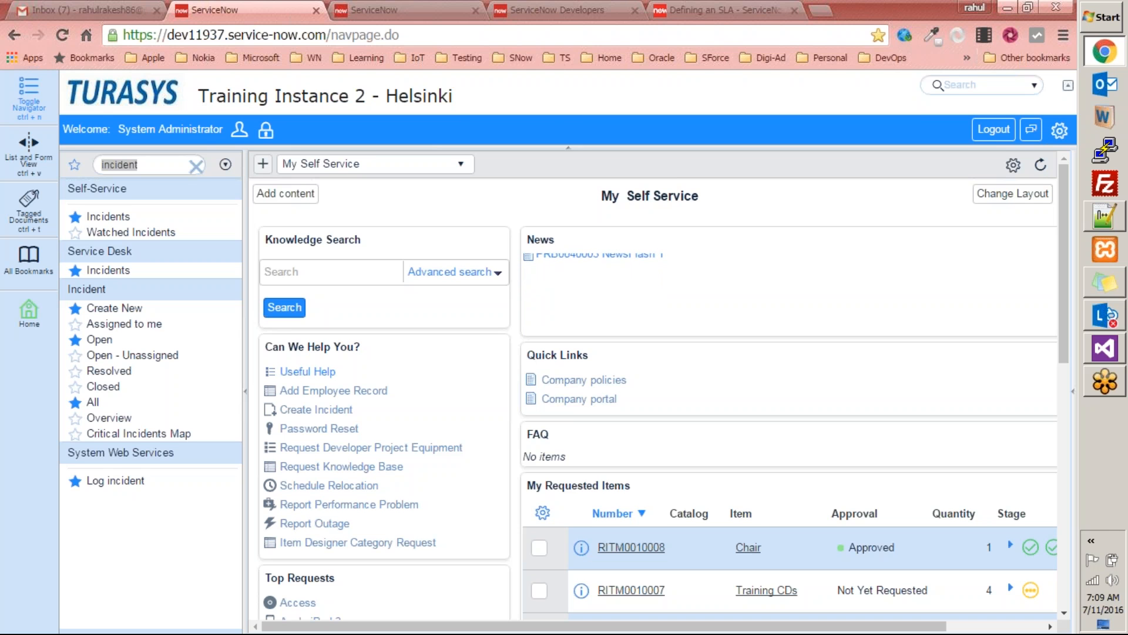
drag(201, 94, 473, 92)
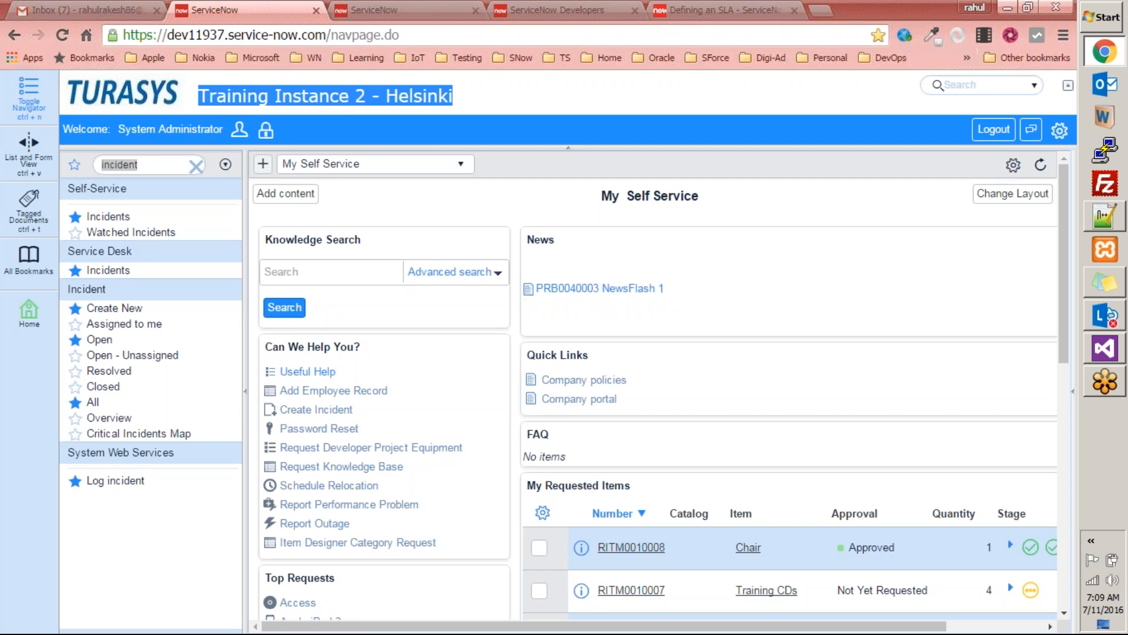
click(97, 188)
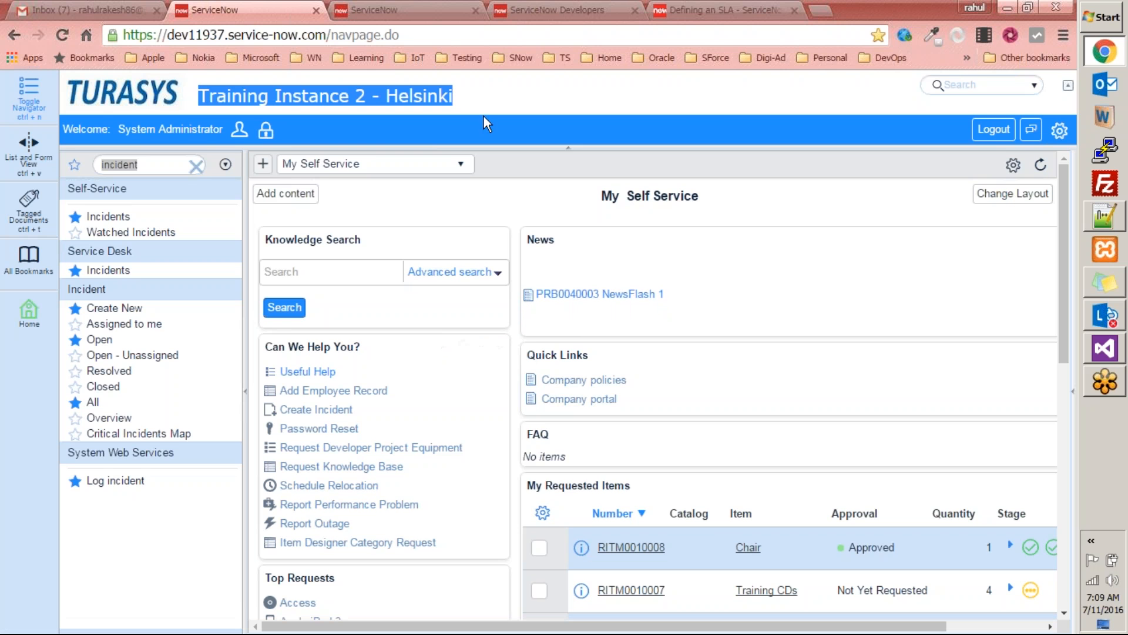
click(519, 124)
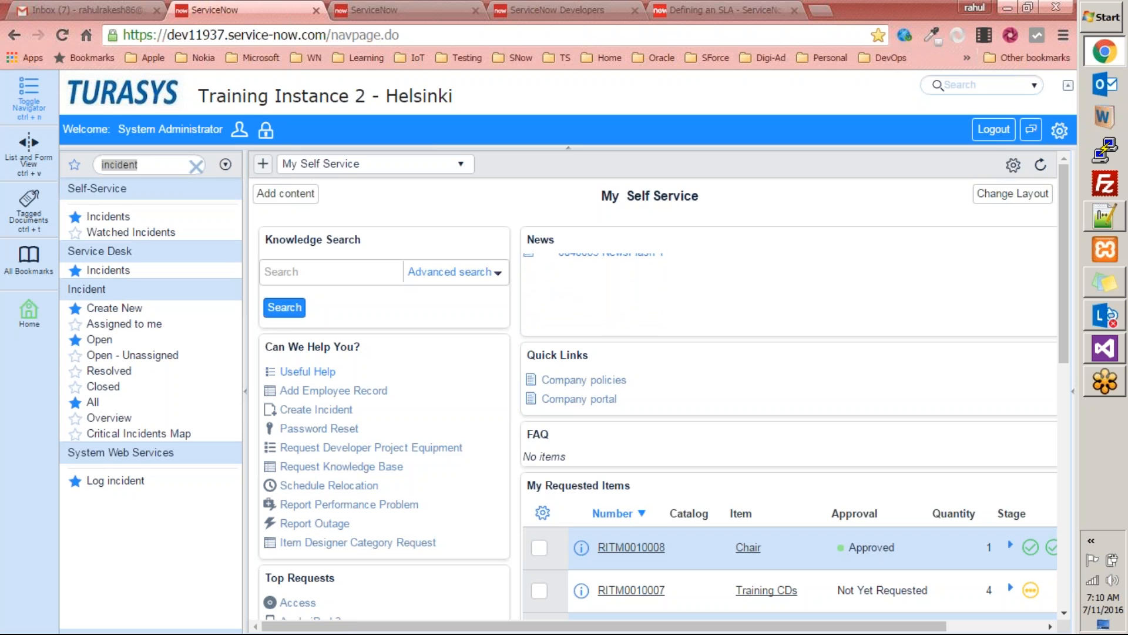
click(109, 216)
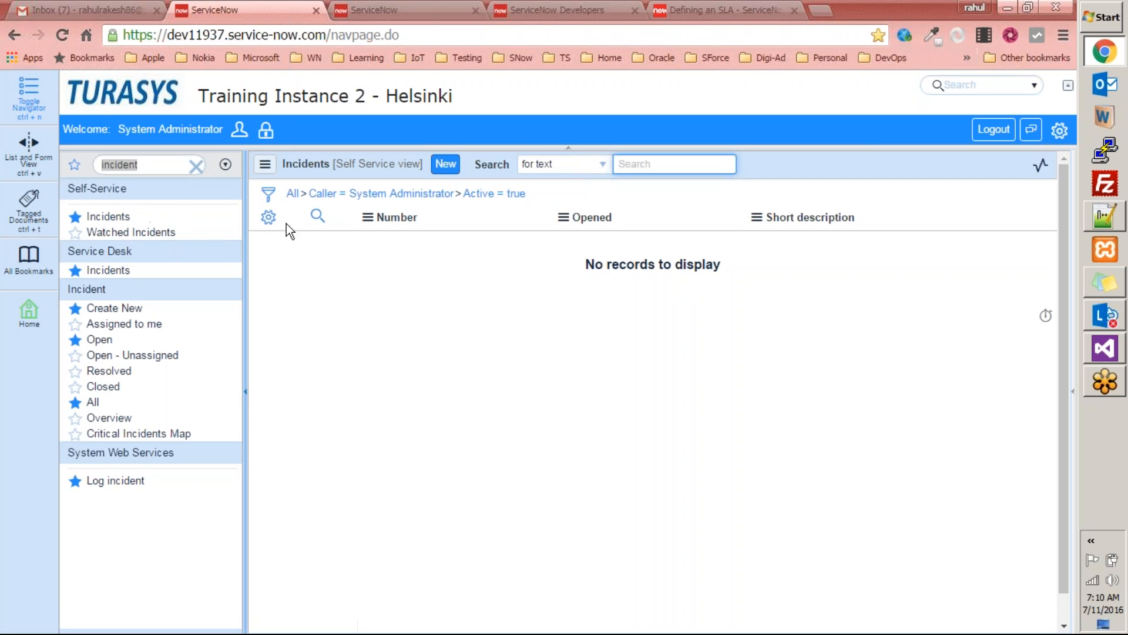
click(401, 362)
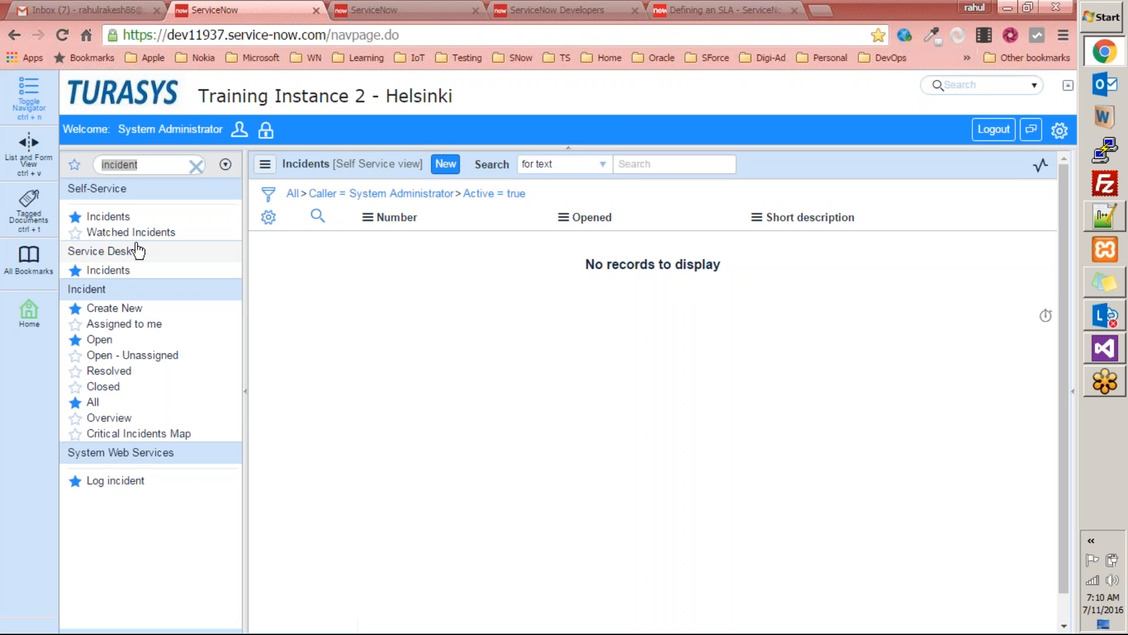
Step: Open the Self-Service Watched Incidents list and examine its filter conditions
click(131, 232)
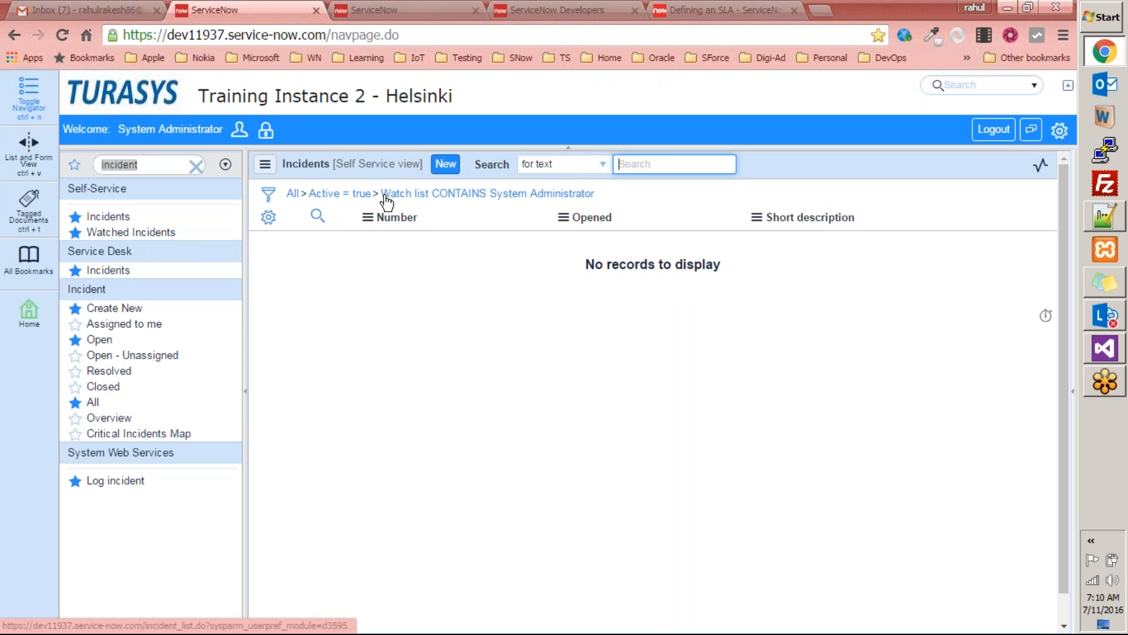
click(598, 196)
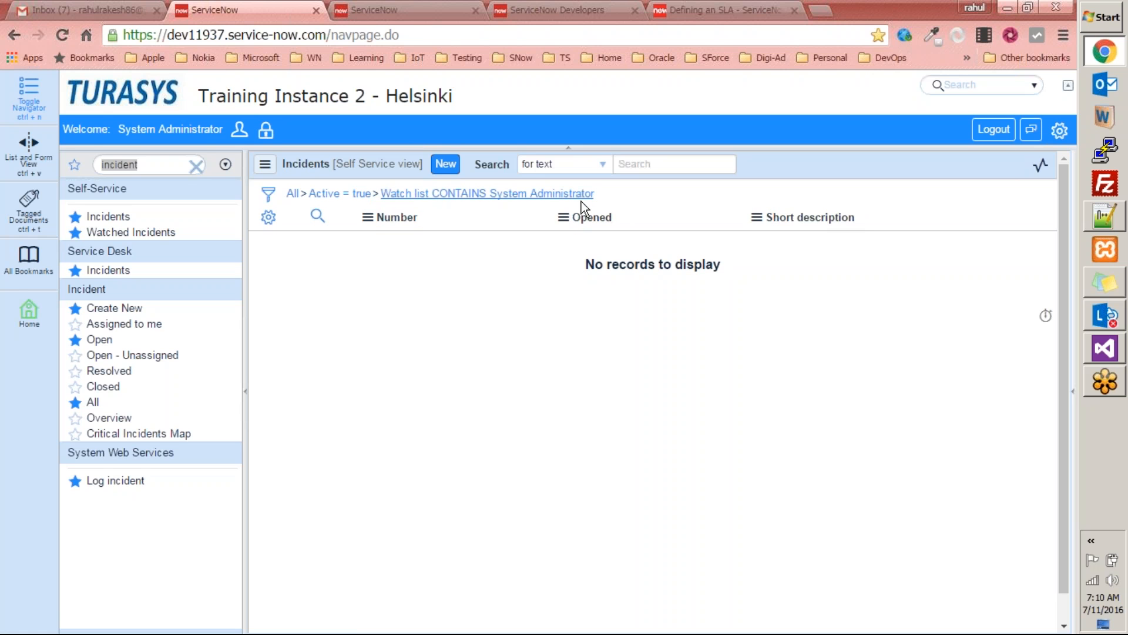
click(159, 234)
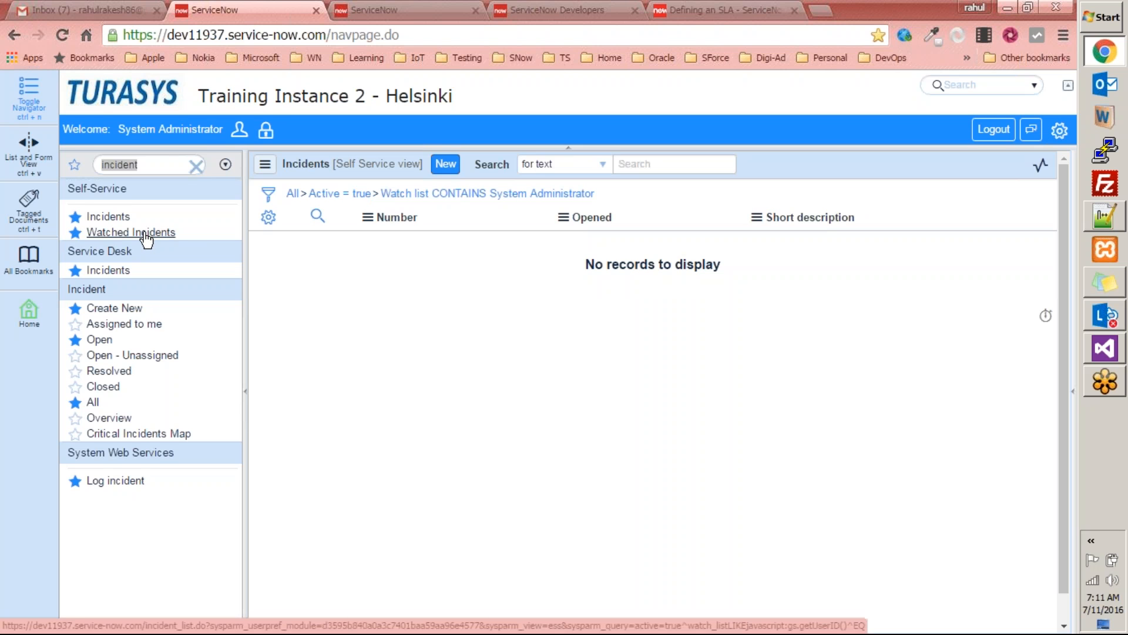
Step: Open the Watched Incidents module definition and examine its link type, table, view name and filter settings
right_click(79, 234)
click(113, 245)
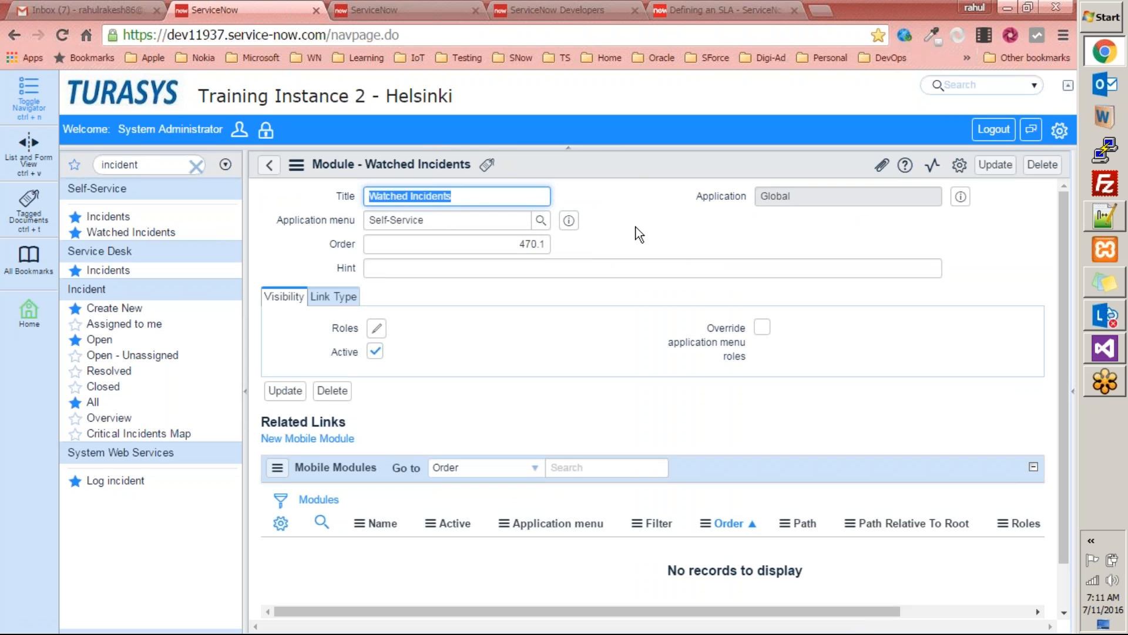
scroll(579, 341, down, 2)
scroll(523, 353, up, 2)
click(349, 297)
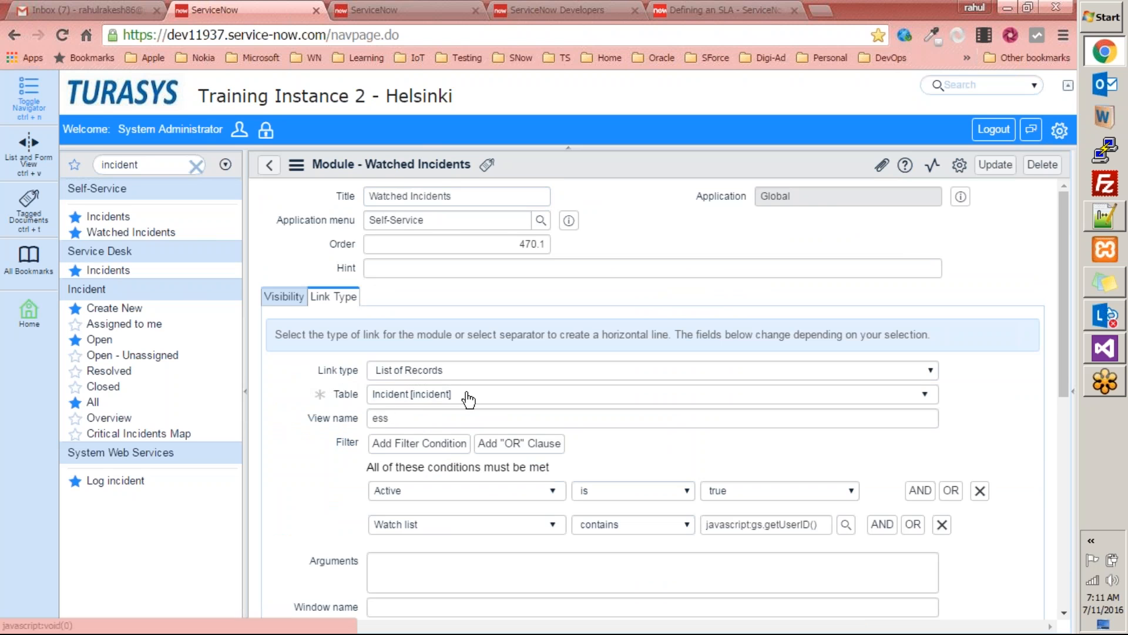
scroll(453, 423, down, 3)
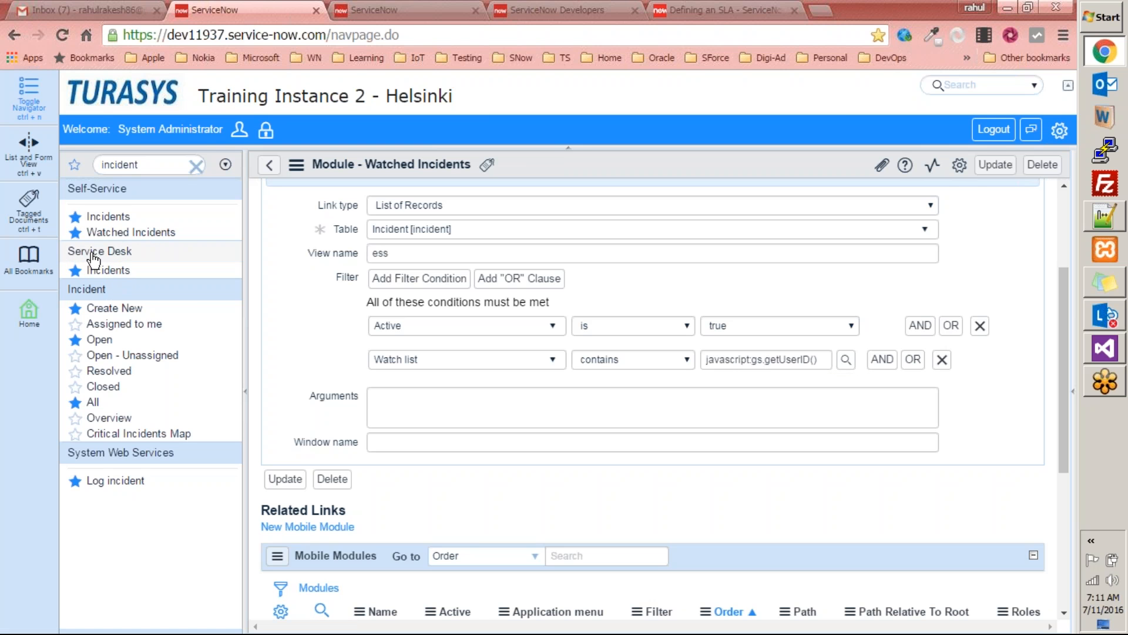
Step: Open the Service Desk Incidents list and look through its active records
click(107, 270)
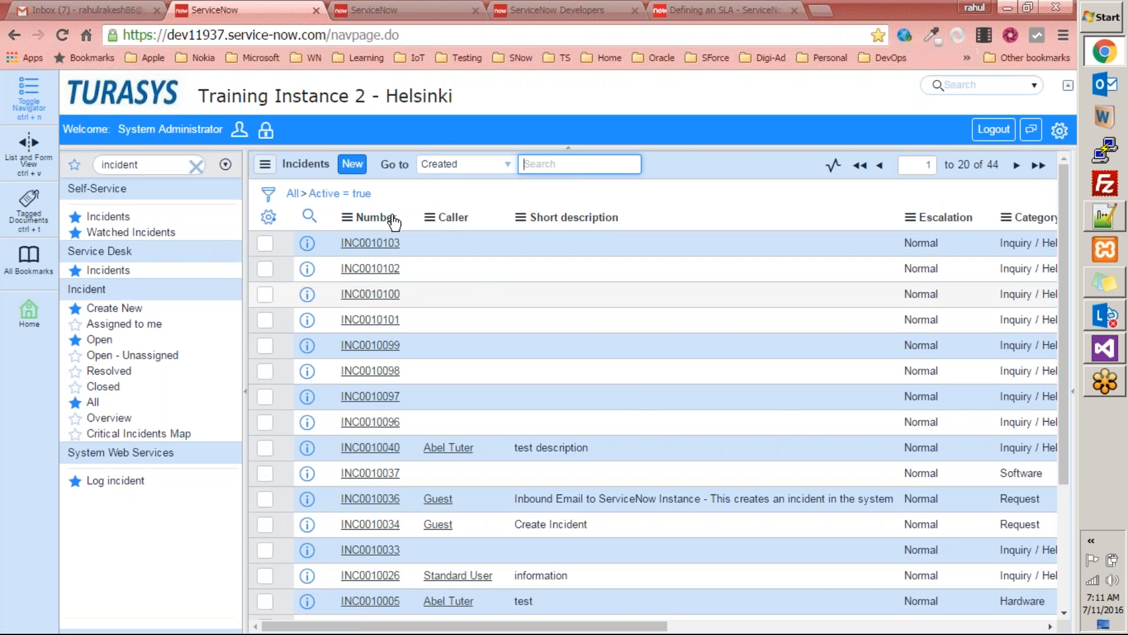
scroll(519, 262, down, 2)
scroll(520, 263, up, 2)
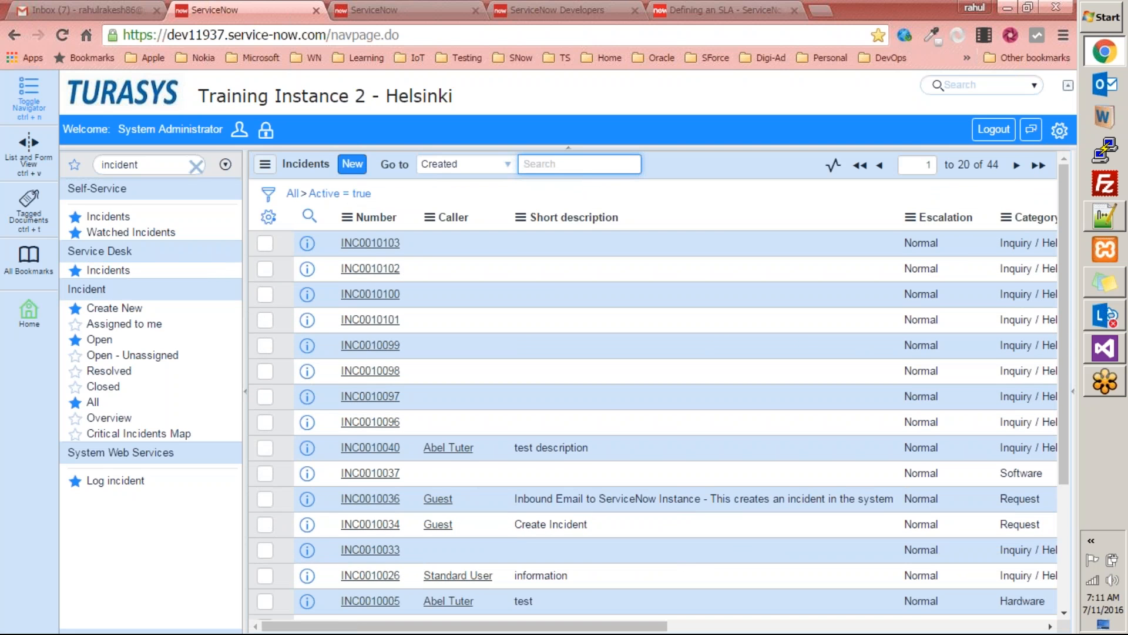
scroll(763, 411, down, 3)
scroll(729, 458, up, 3)
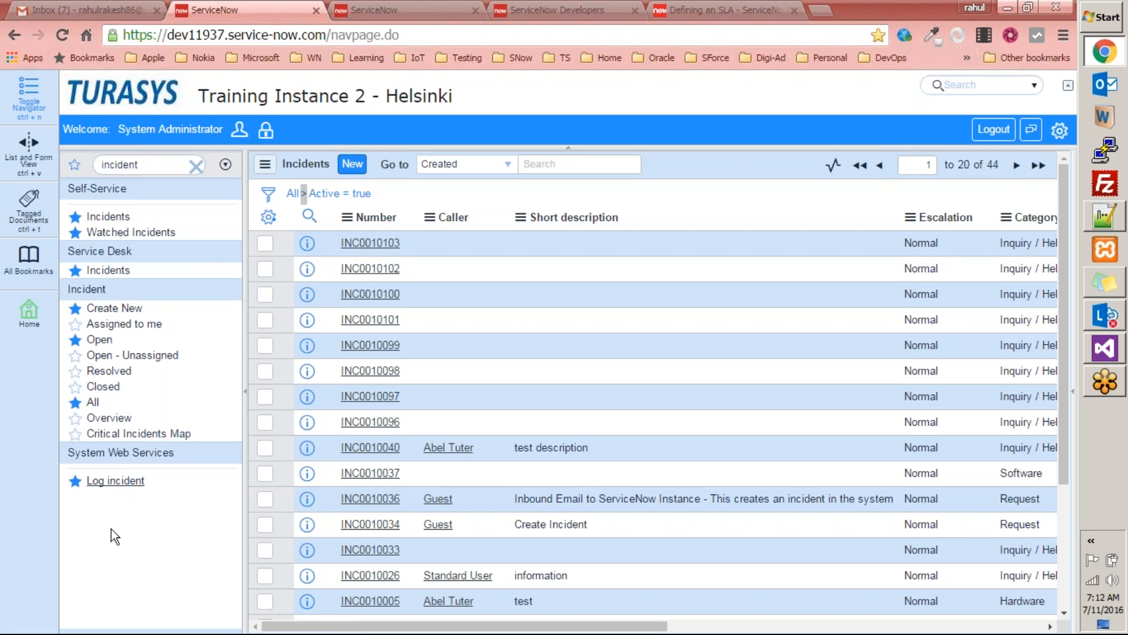
Step: Open the list of all incidents from the Incident application and look through its records
click(93, 402)
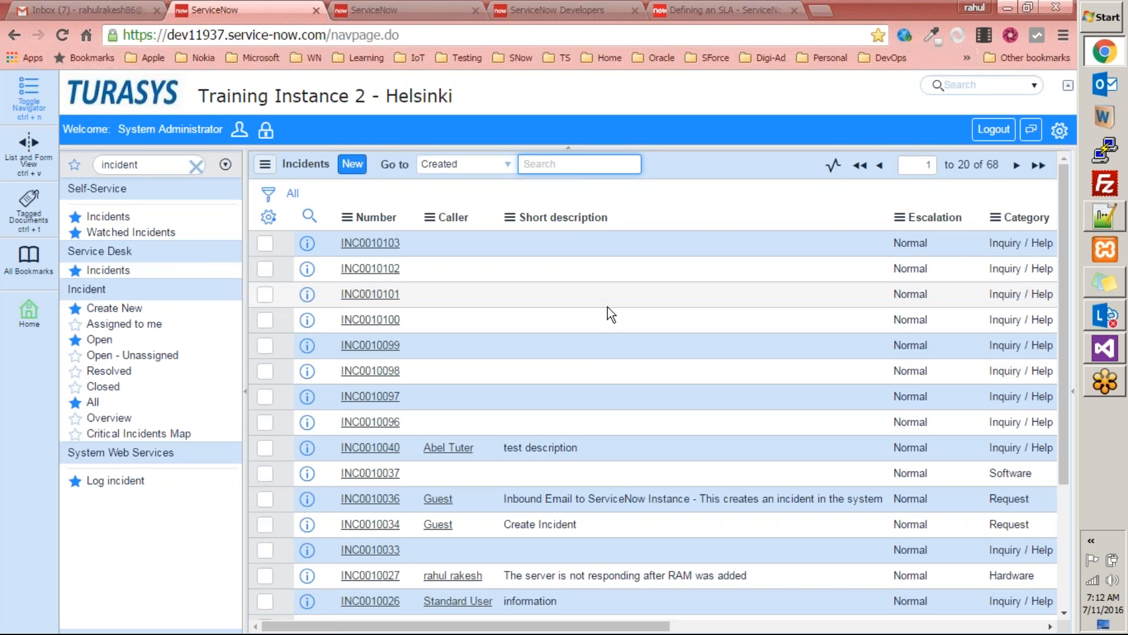
scroll(584, 329, down, 3)
scroll(546, 332, up, 3)
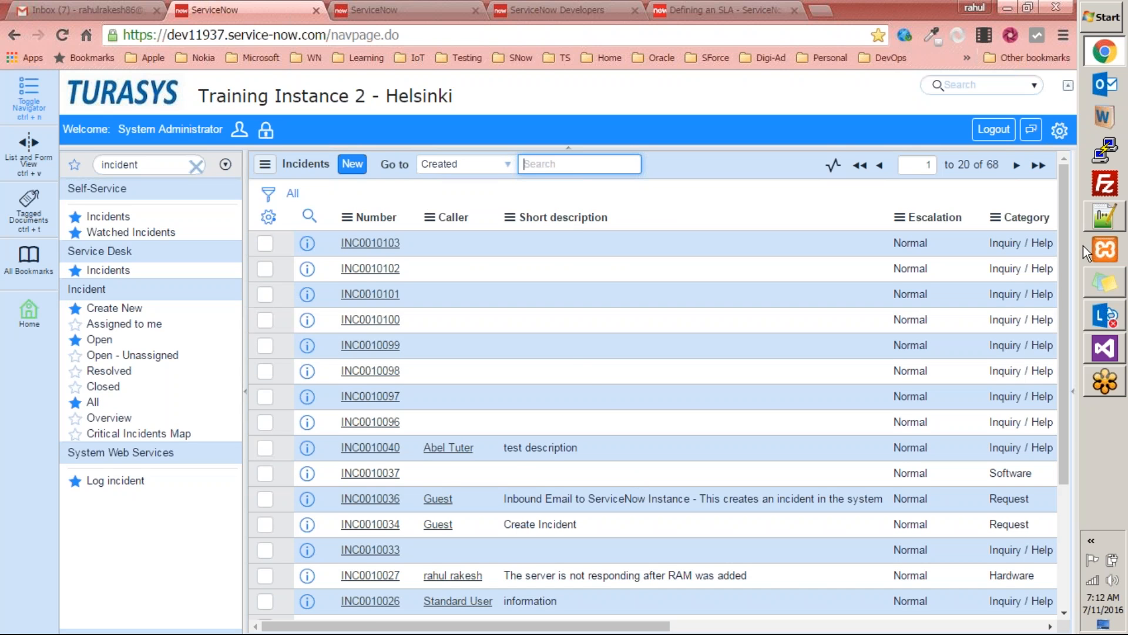
Step: Examine the available and selected columns in the incident list's column personalization, and close it without changes
click(269, 217)
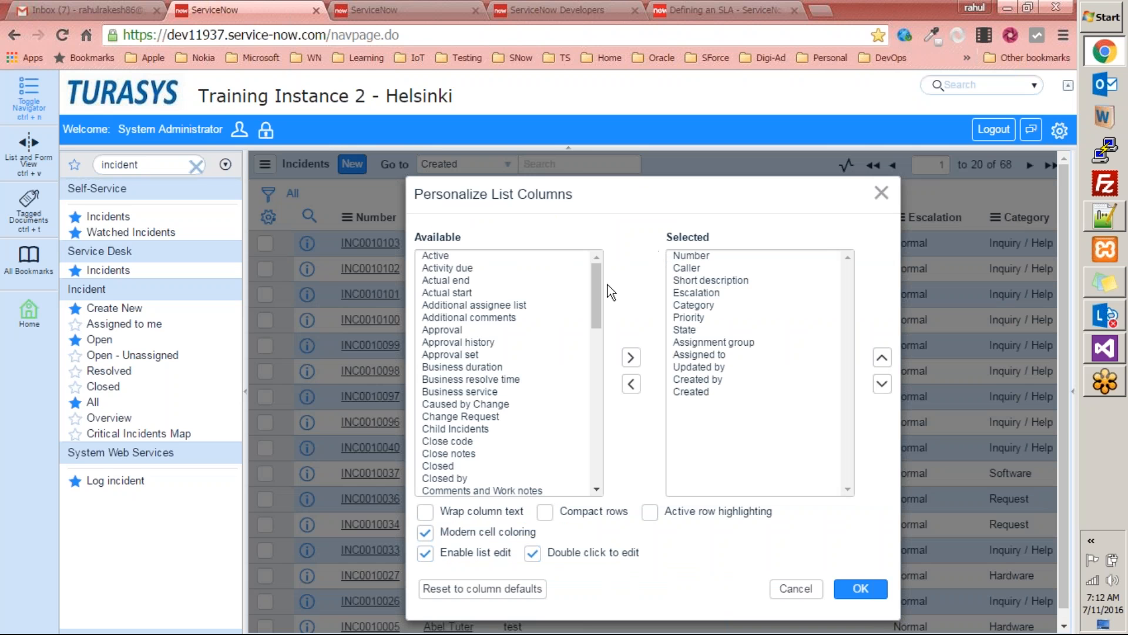
drag(597, 288, 599, 256)
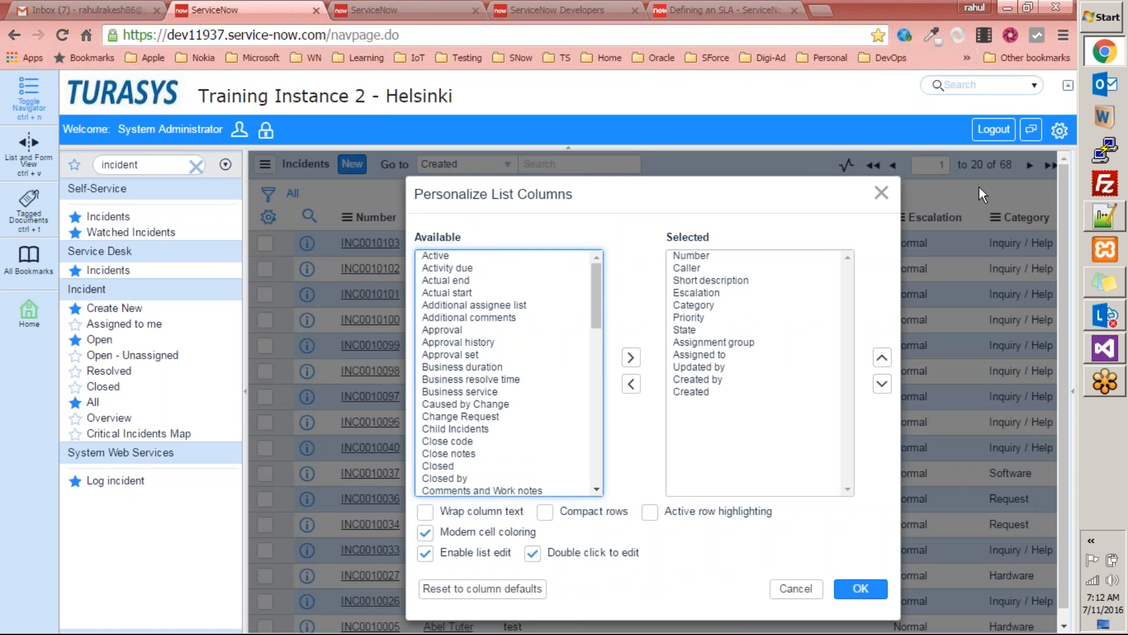
click(882, 192)
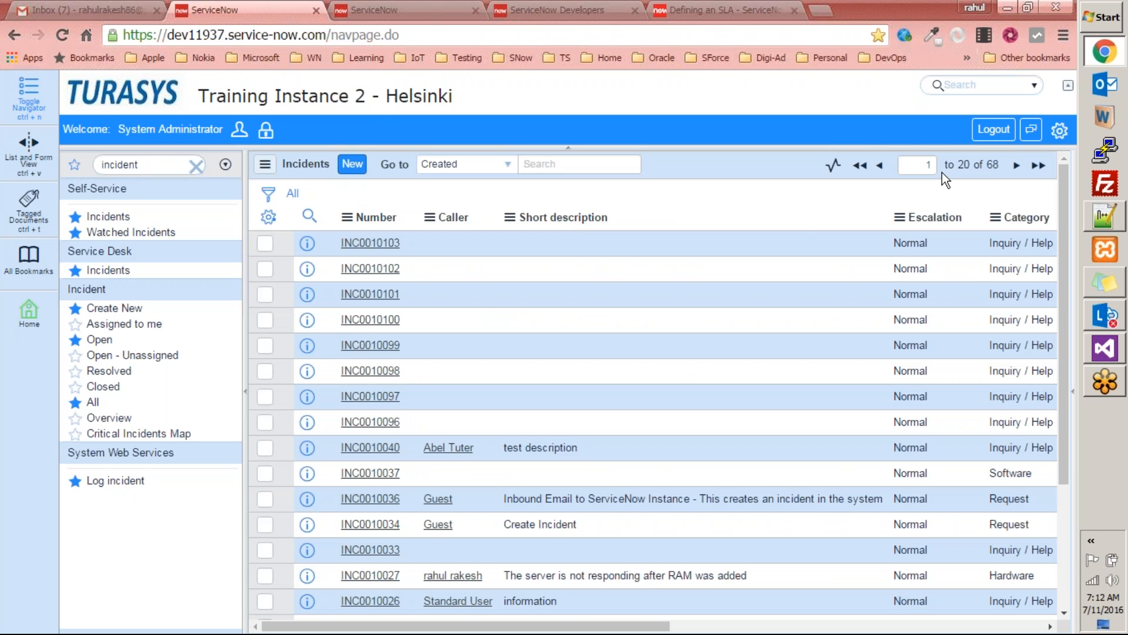
Step: Look through the incident list's rows and paging, and examine the actions offered for selected rows
drag(987, 165, 998, 169)
click(966, 186)
scroll(612, 353, down, 4)
scroll(761, 529, up, 2)
scroll(758, 529, up, 2)
scroll(755, 522, down, 4)
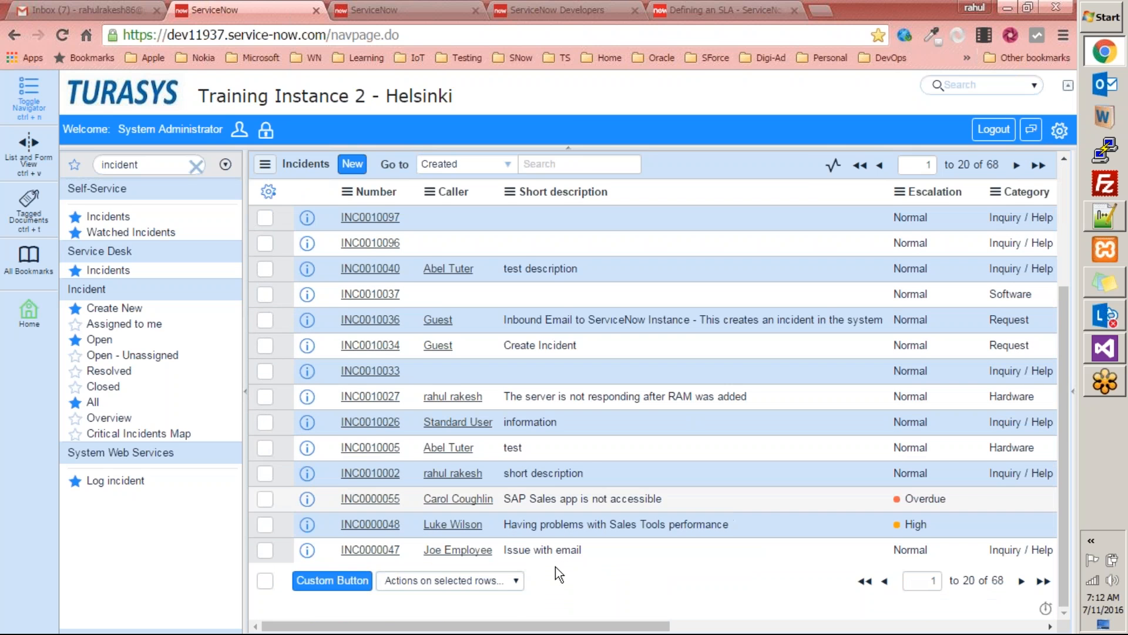
click(500, 581)
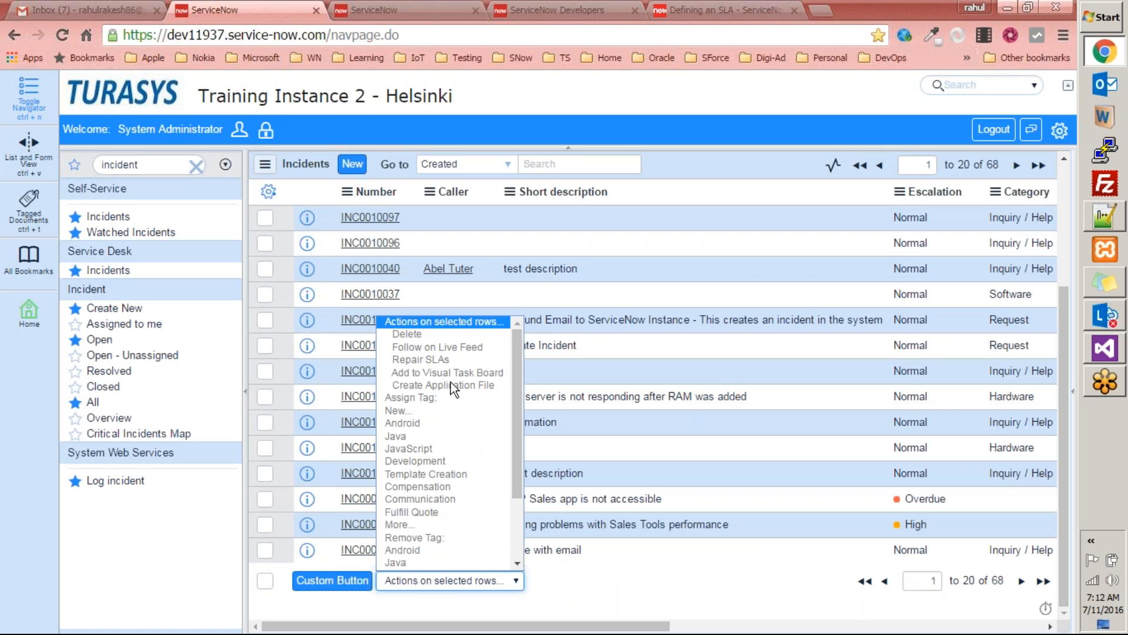
drag(519, 388, 510, 458)
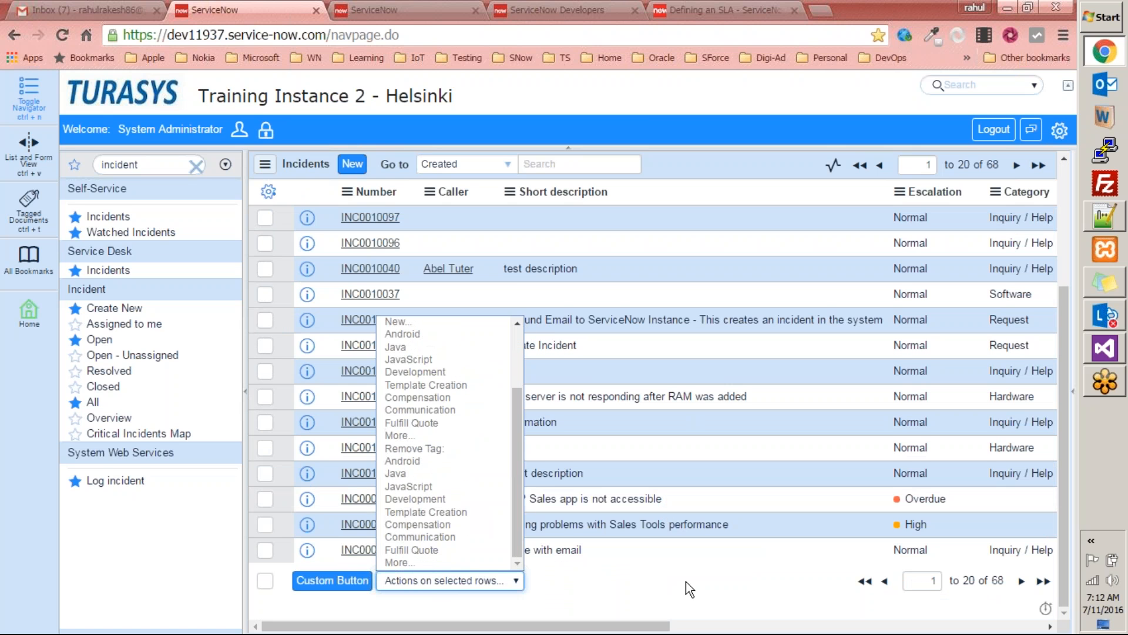
click(686, 580)
Step: Select incidents INC0010027 and INC0010026, examine the actions available for them, and clear the selection
click(266, 397)
click(265, 420)
click(485, 580)
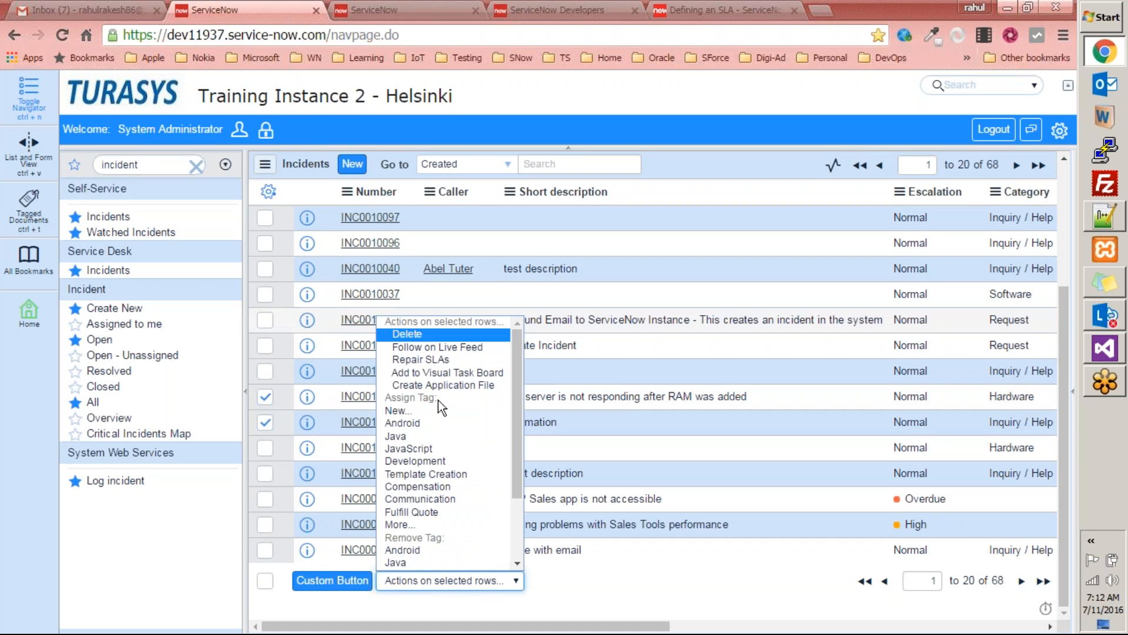
click(649, 601)
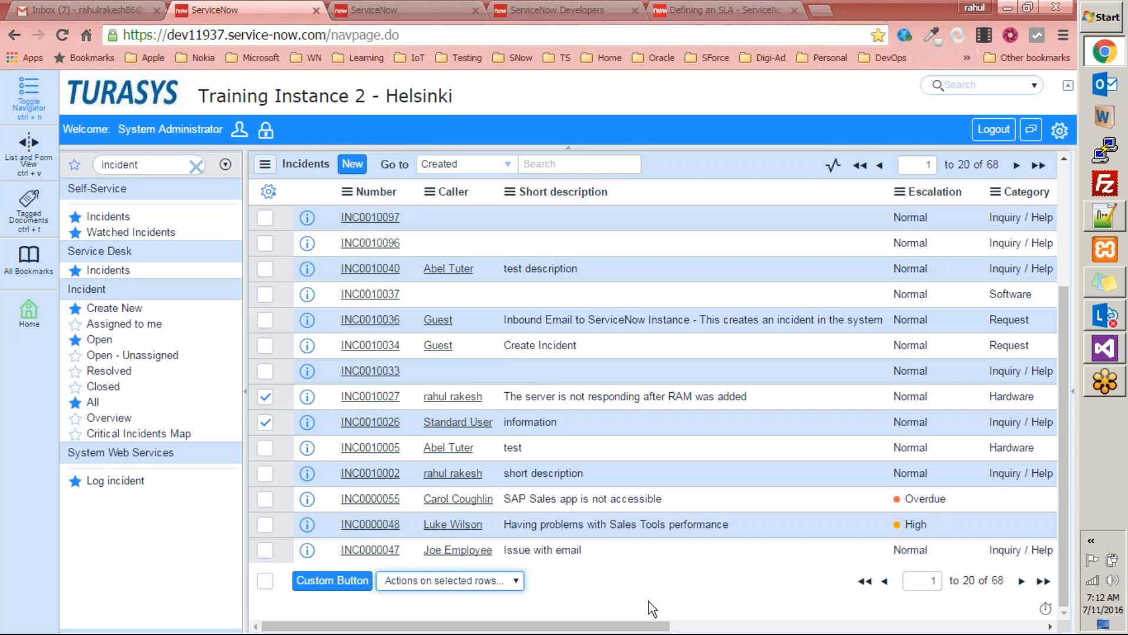
click(265, 397)
click(265, 422)
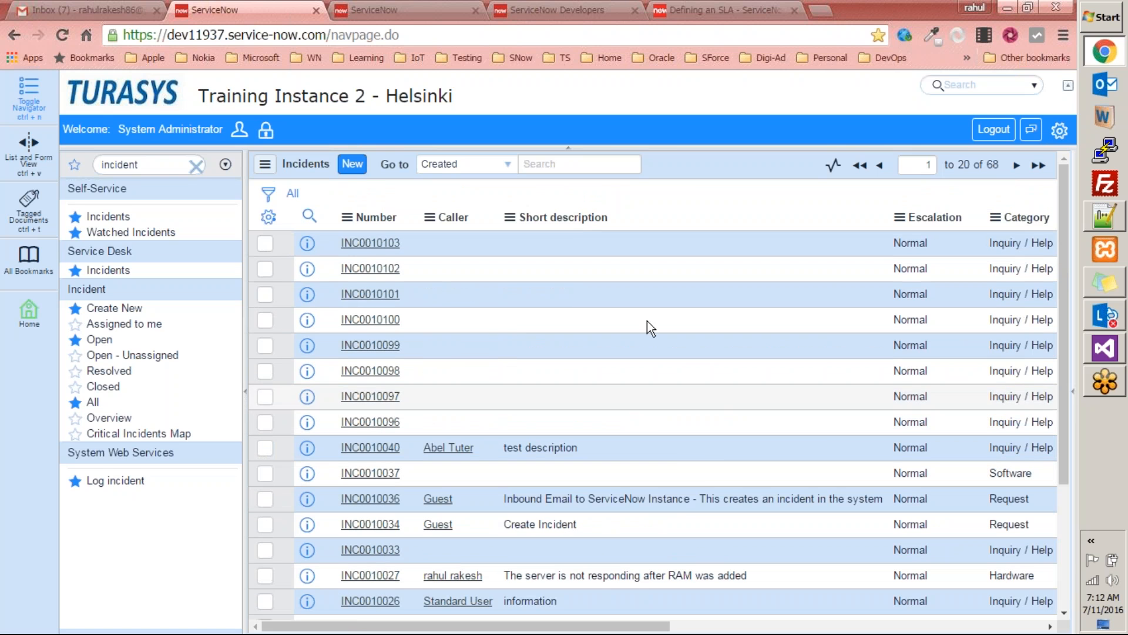
Step: Examine the sorting, grouping, chart and configuration commands available for the Short description column
right_click(657, 206)
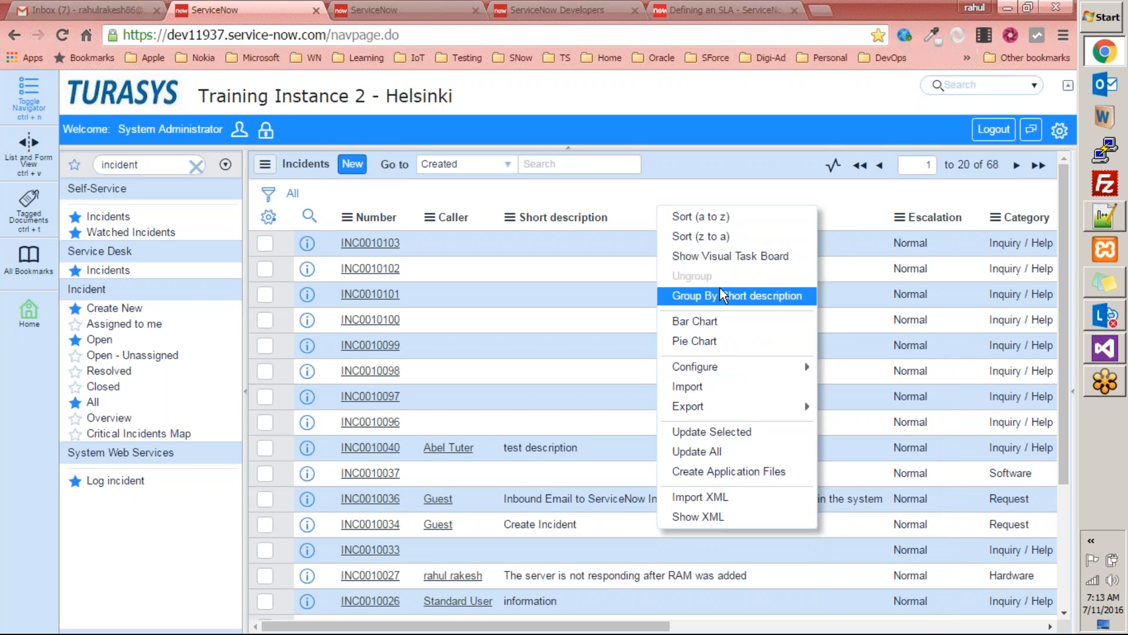
click(642, 197)
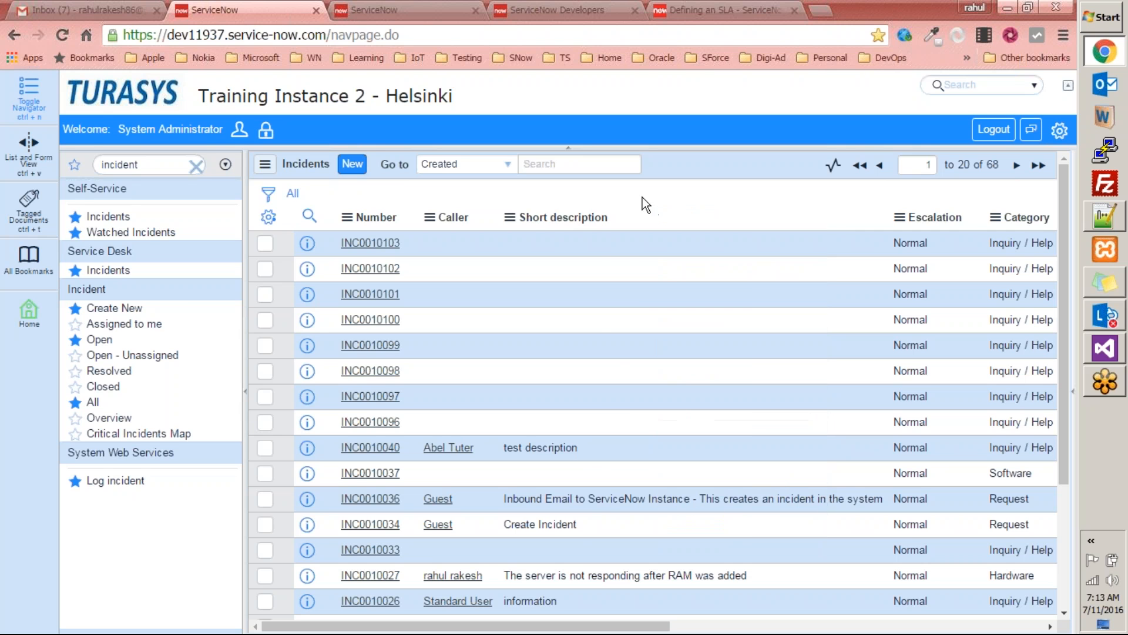
right_click(583, 224)
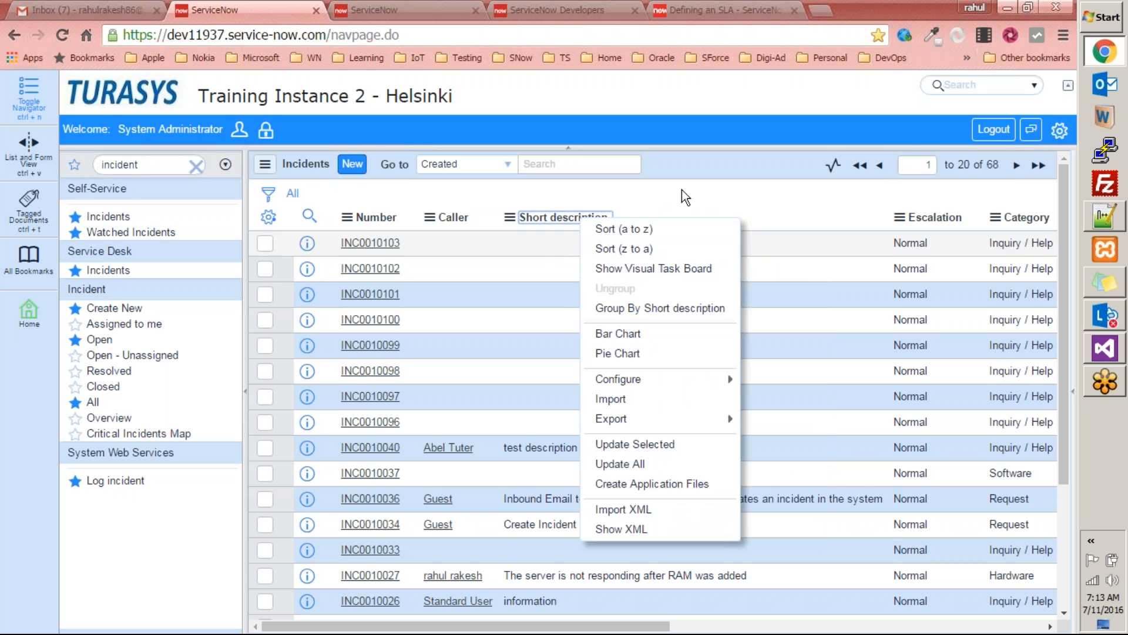
click(793, 206)
scroll(675, 382, down, 3)
scroll(675, 382, up, 3)
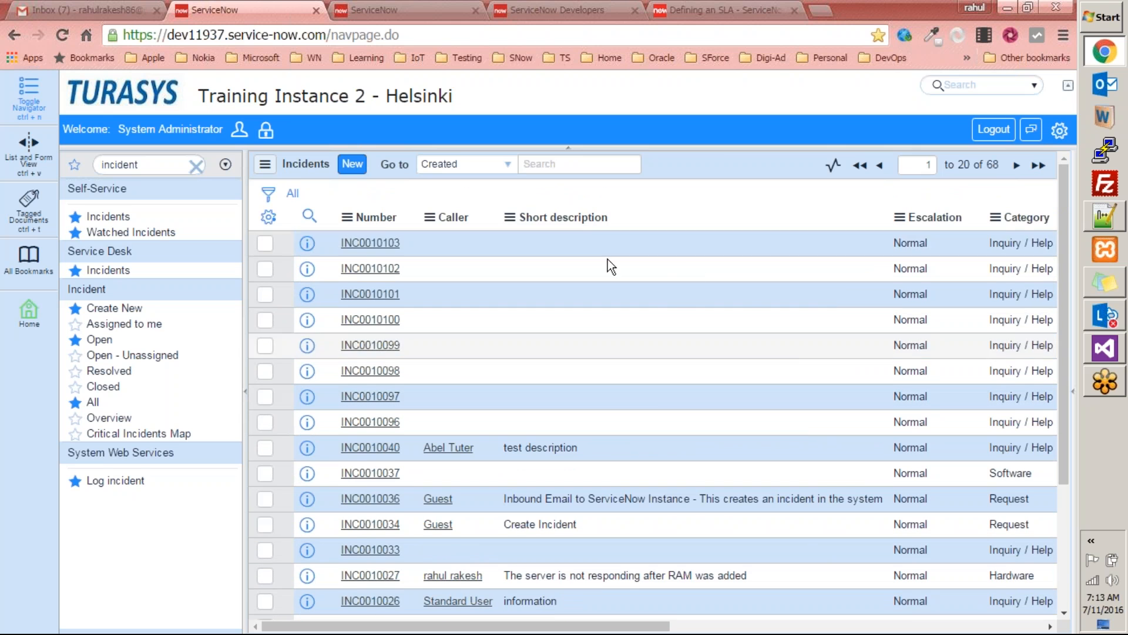
Step: Generate a bar chart of all incidents grouped by Short description and view its bars
right_click(636, 215)
click(691, 333)
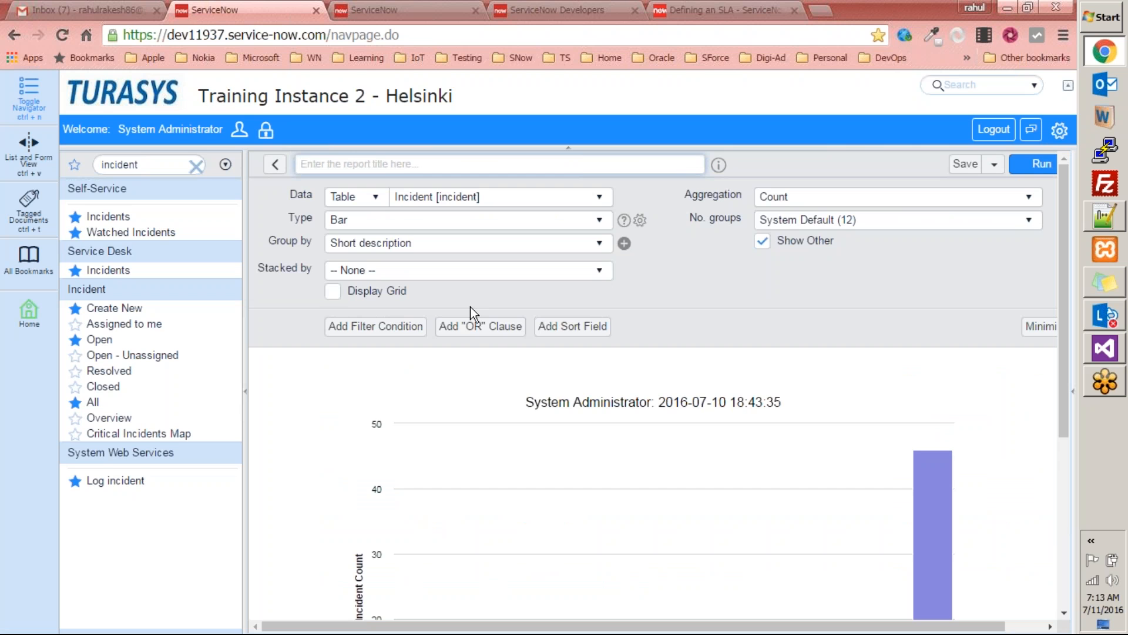
scroll(934, 442, down, 5)
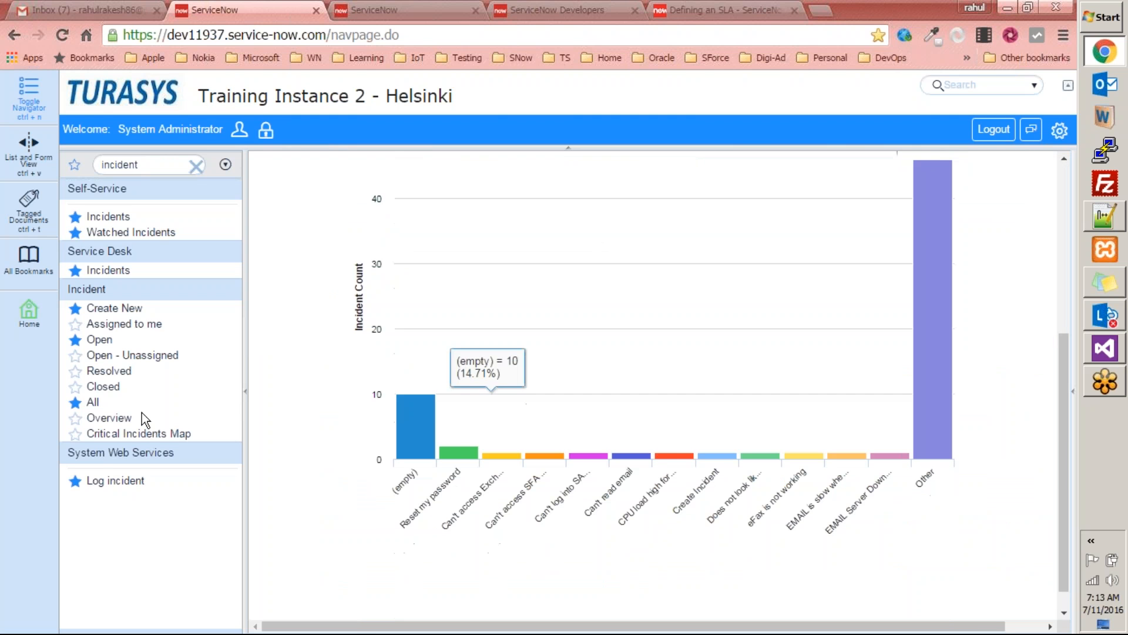
Step: Reopen the list of all incidents and examine the configuration options offered for its Short description column
click(93, 402)
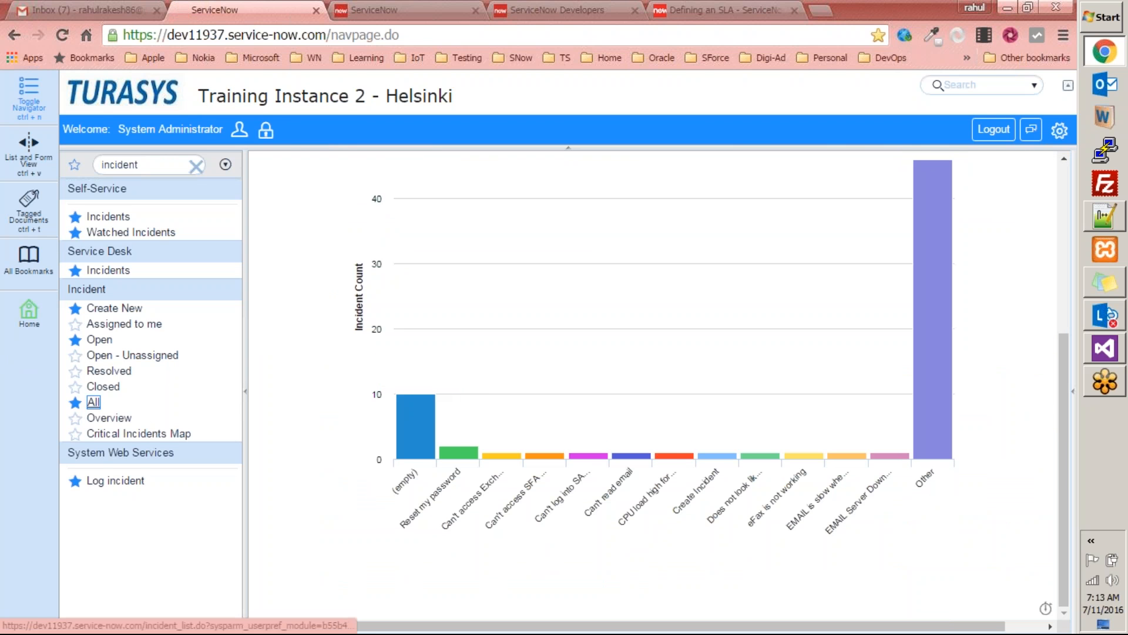
right_click(653, 220)
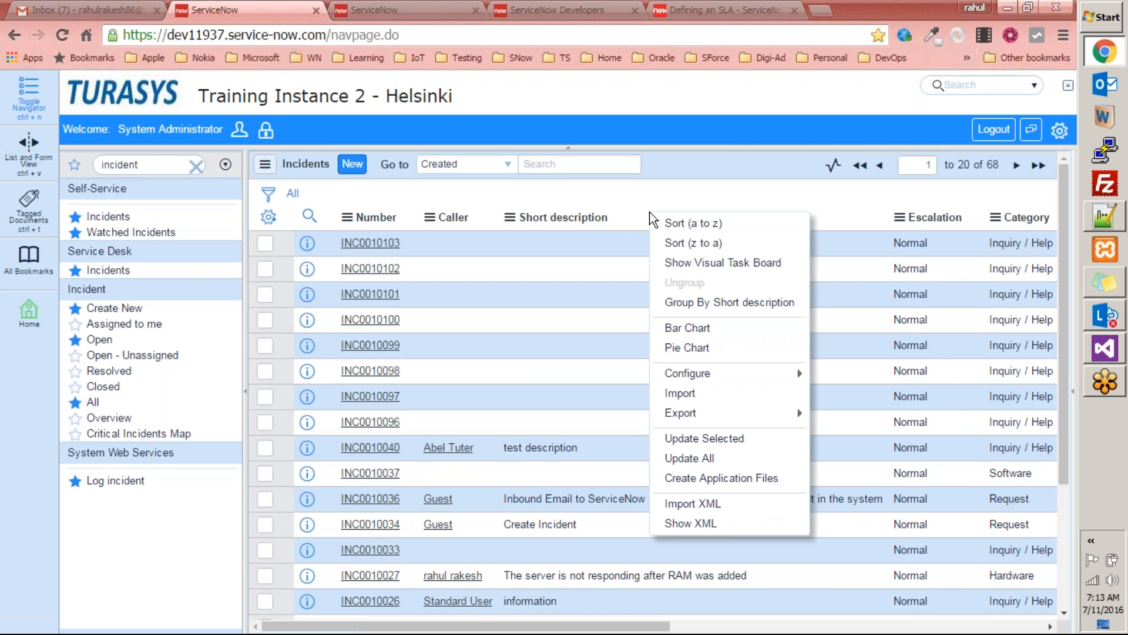
mouse_move(733, 370)
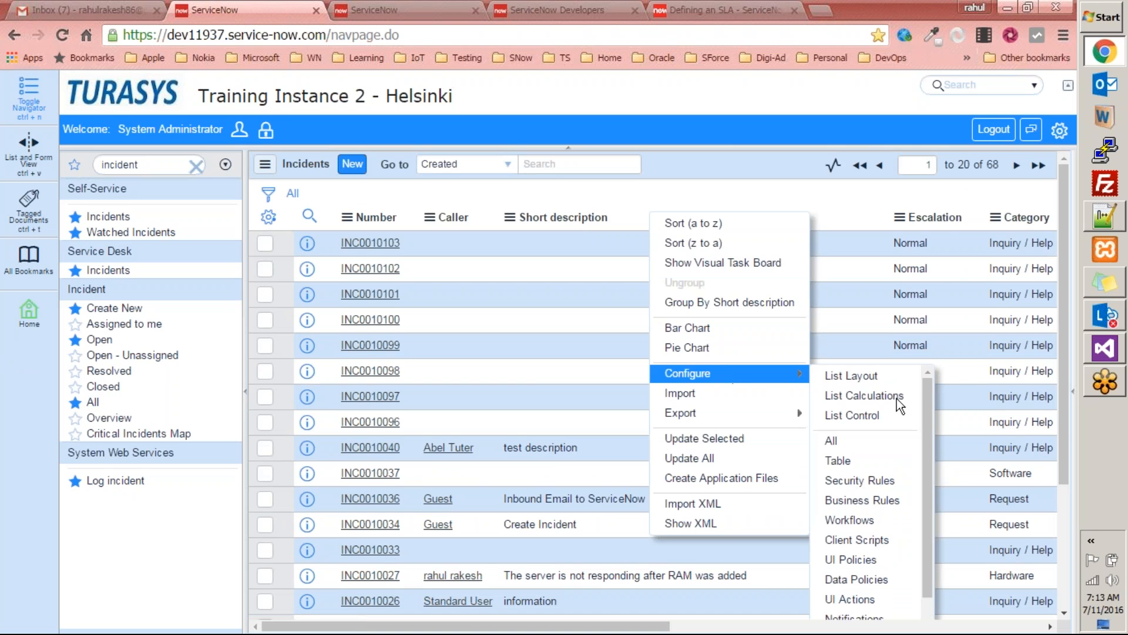
scroll(900, 485, down, 4)
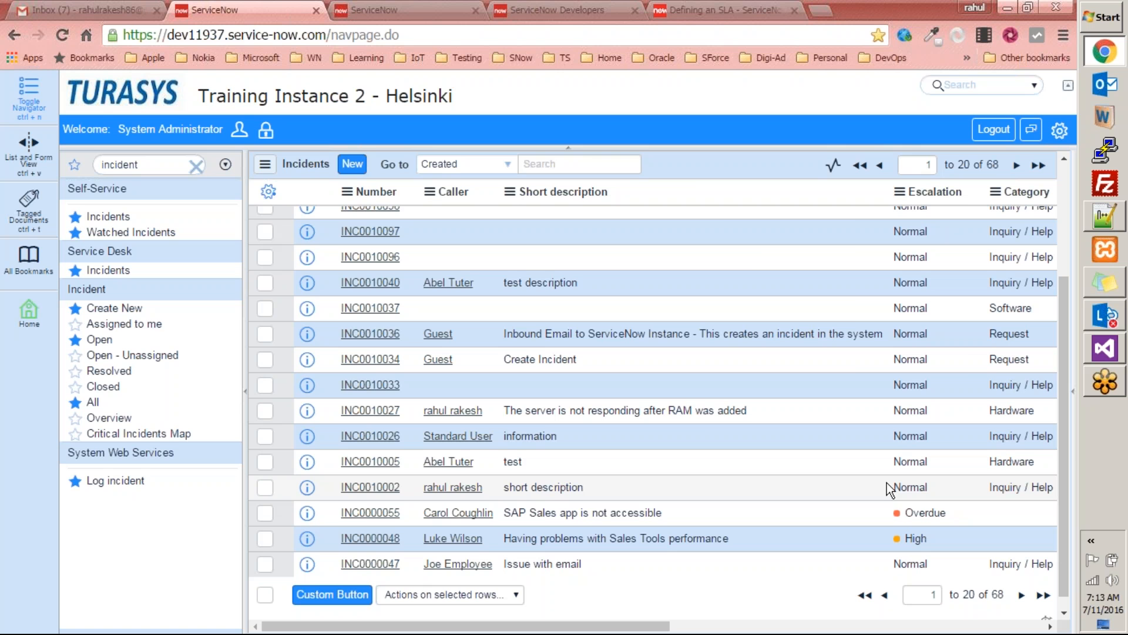
right_click(689, 184)
mouse_move(759, 347)
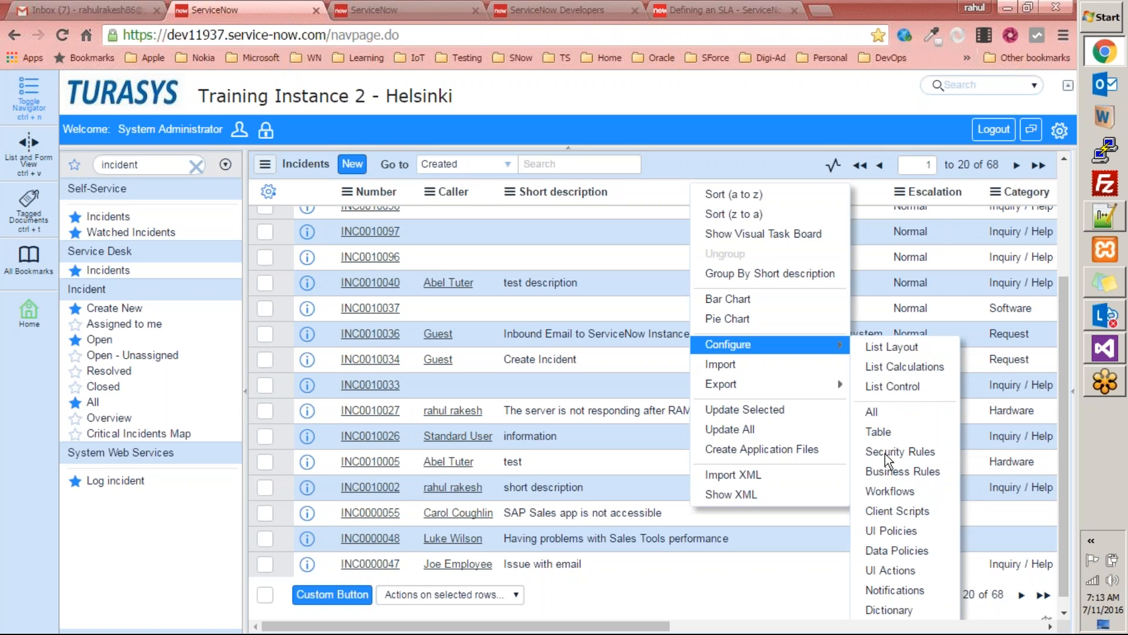
scroll(879, 501, down, 2)
Step: Examine the incident list's own view, filter, grouping and display options, and dismiss them
right_click(722, 166)
mouse_move(764, 180)
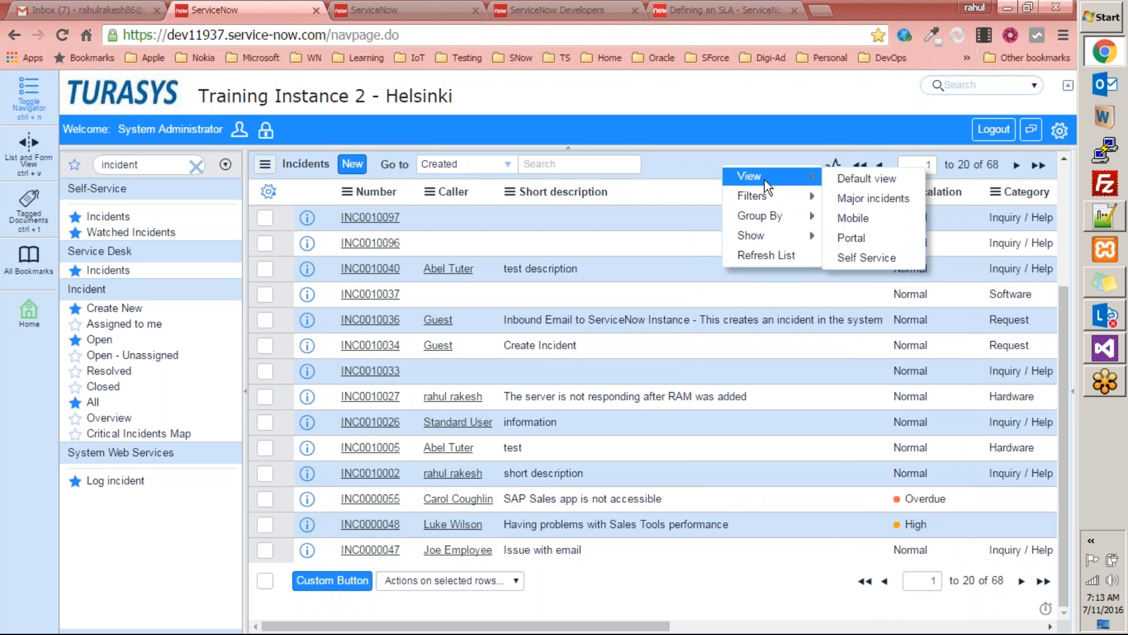
scroll(653, 262, up, 3)
click(677, 242)
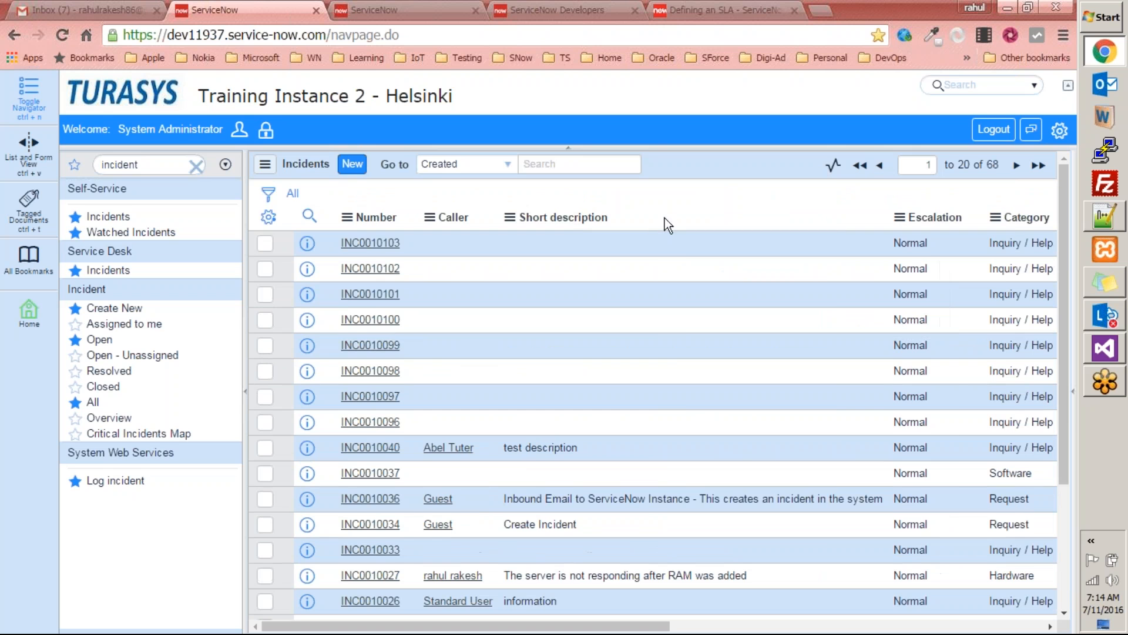
Step: Open the incident list's layout configuration, look through the available and selected columns, and return to the list without saving
right_click(665, 218)
mouse_move(768, 377)
click(852, 385)
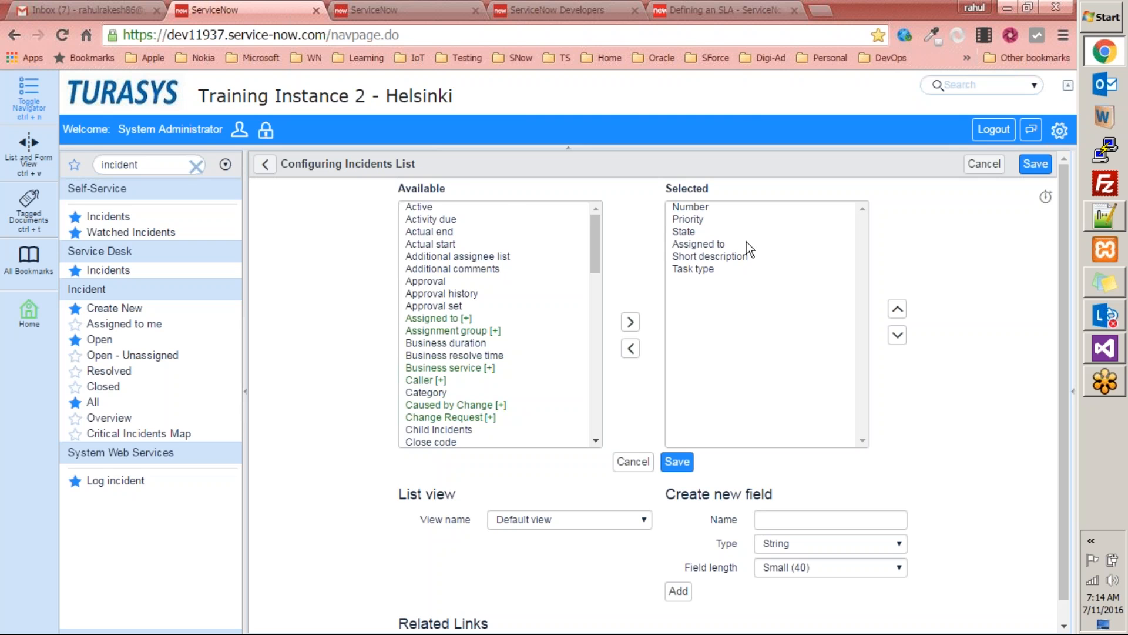
scroll(557, 416, down, 5)
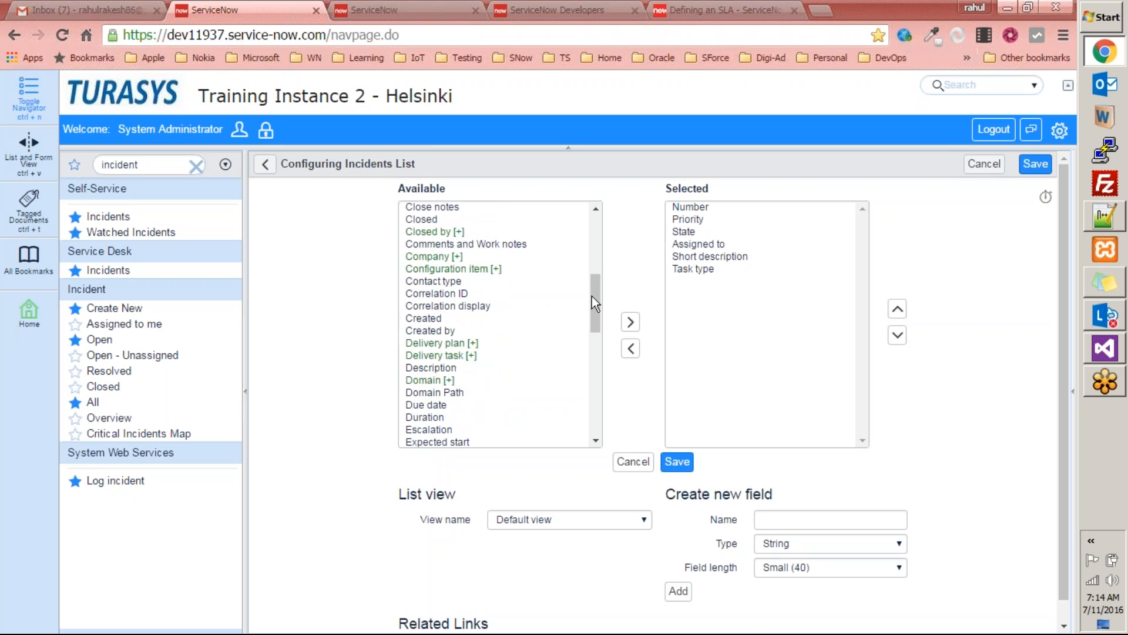
click(265, 164)
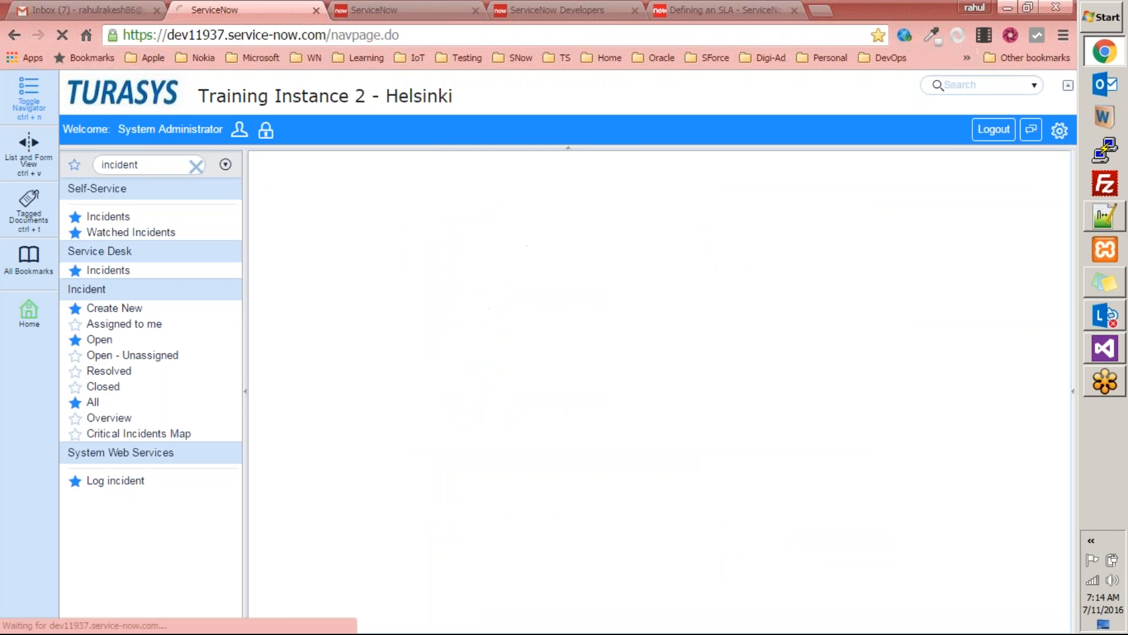
Step: Export the list of all incidents in Excel (.xlsx) format and download the file
right_click(700, 221)
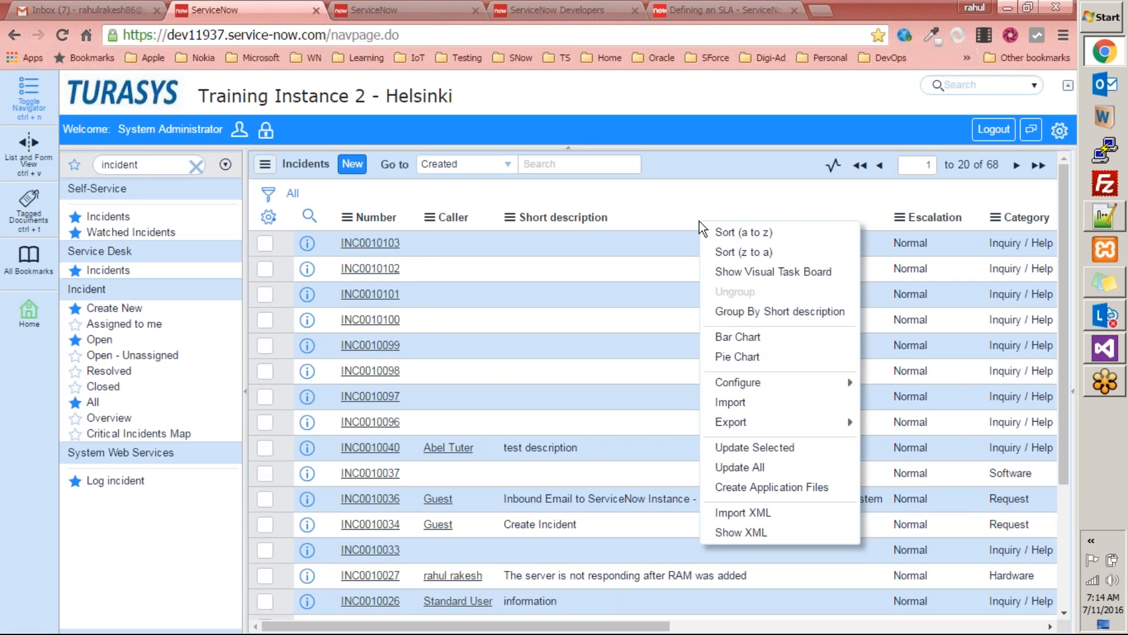
mouse_move(751, 421)
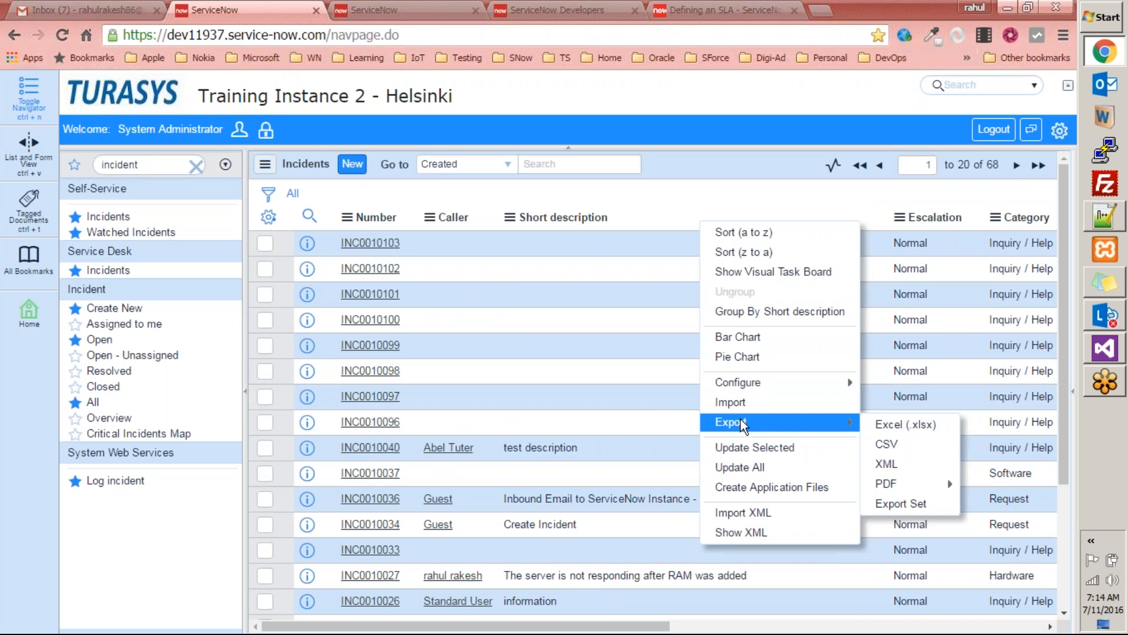
click(907, 421)
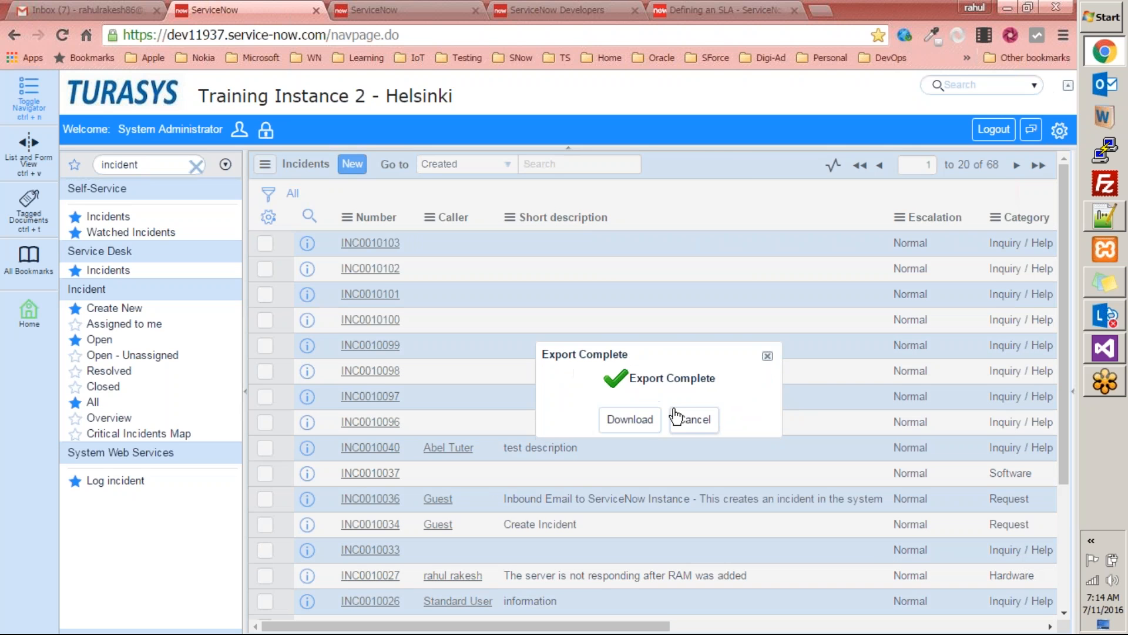
click(646, 421)
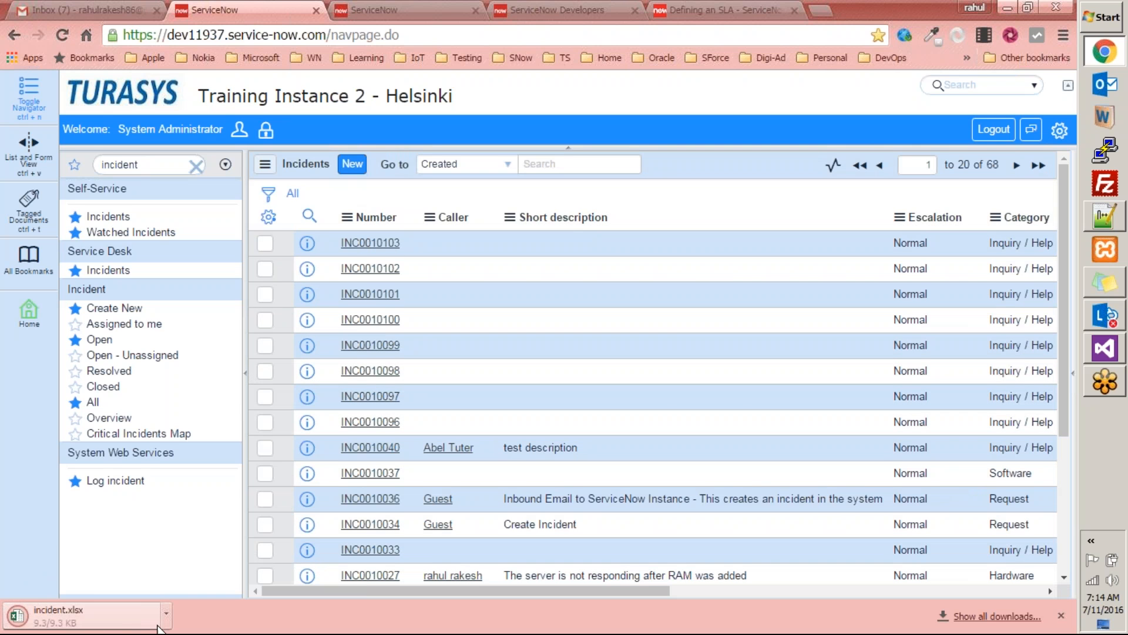
Step: Open the downloaded incident.xlsx in Excel, look through the exported incident rows and columns, and close the workbook
click(139, 610)
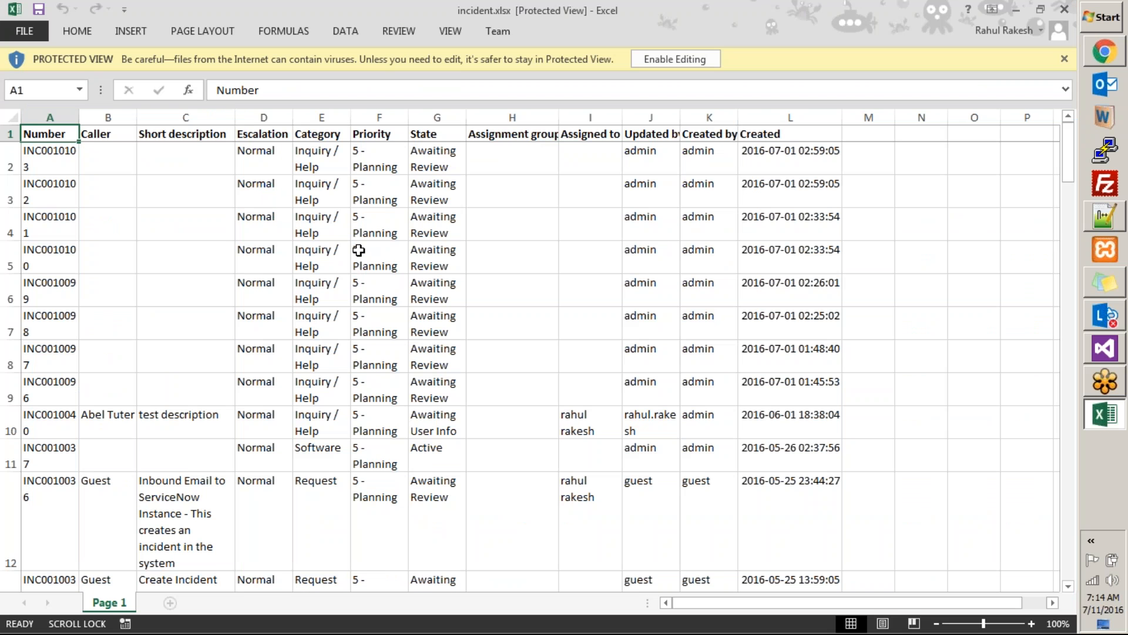
scroll(360, 323, down, 4)
click(360, 323)
scroll(360, 323, up, 4)
scroll(529, 352, down, 18)
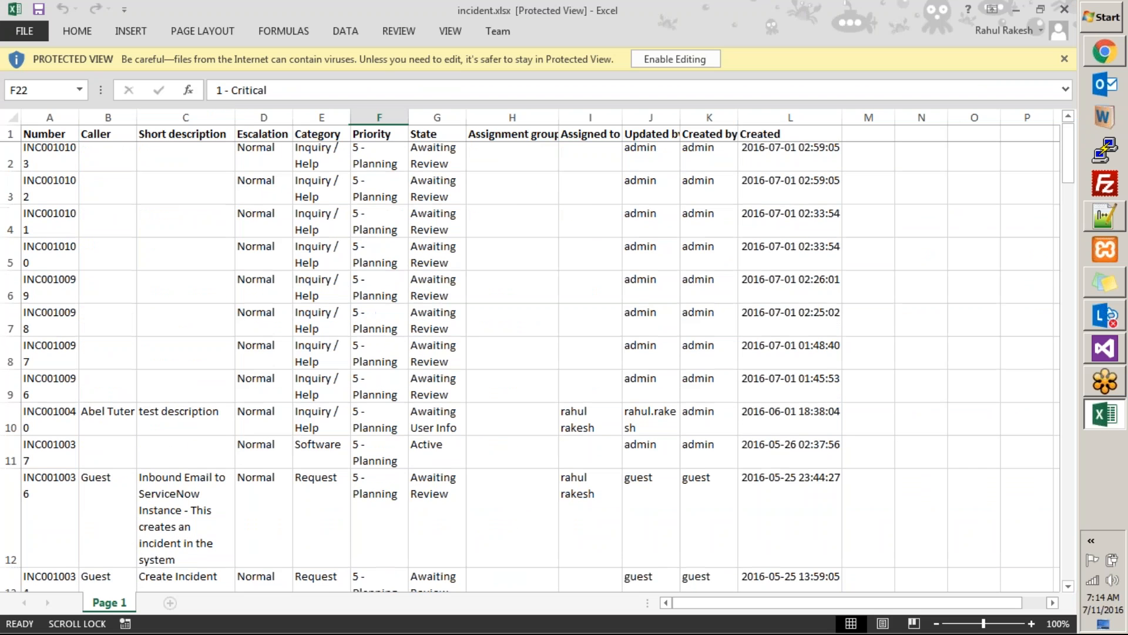
scroll(102, 257, up, 18)
scroll(521, 458, down, 3)
scroll(521, 458, up, 2)
click(1062, 8)
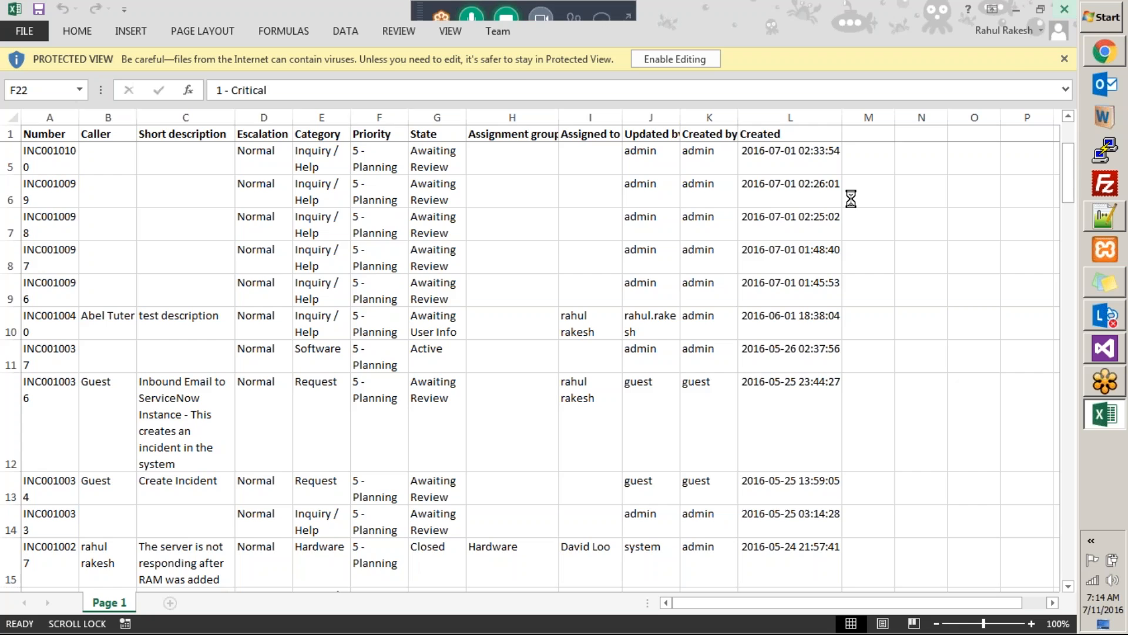
Step: View the page for importing external data into the Incident table, and return to the incident list
right_click(688, 214)
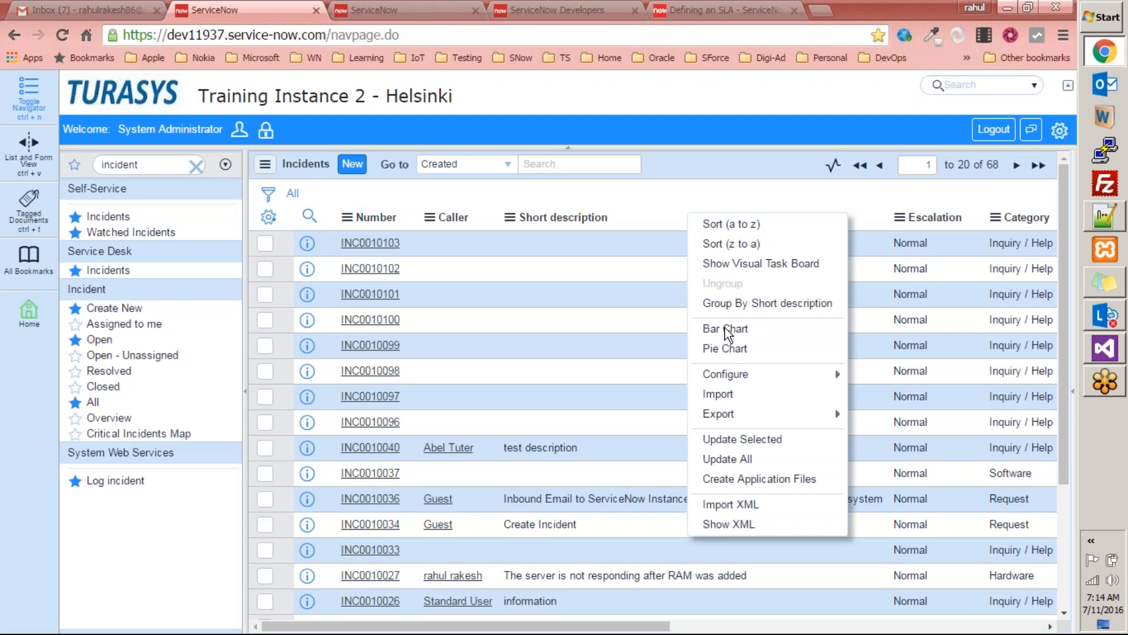
click(741, 392)
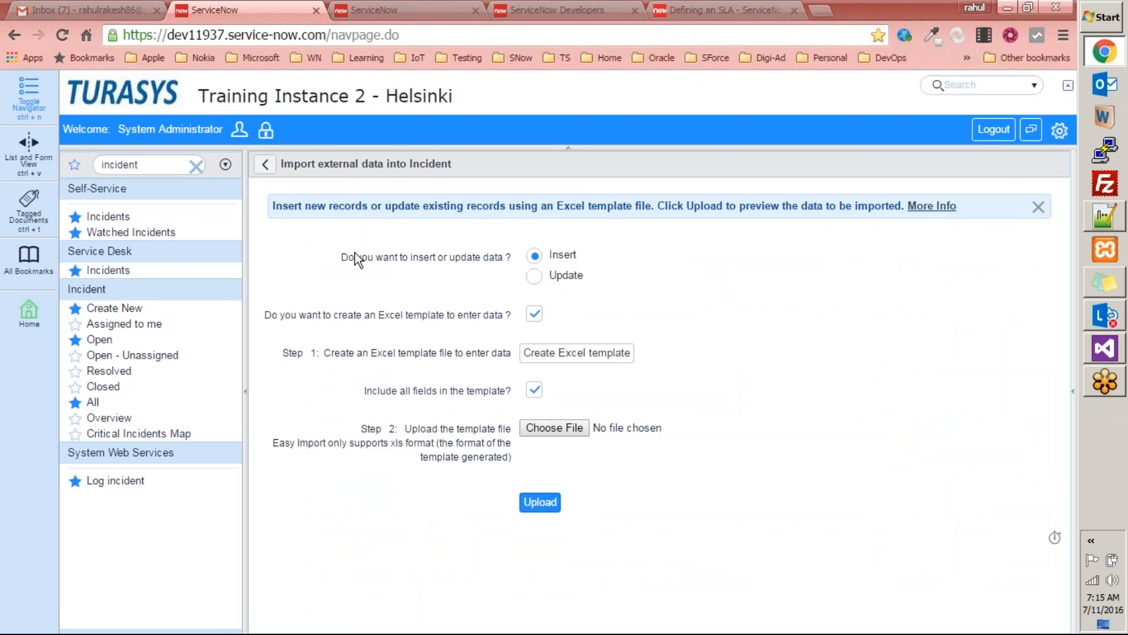
click(265, 164)
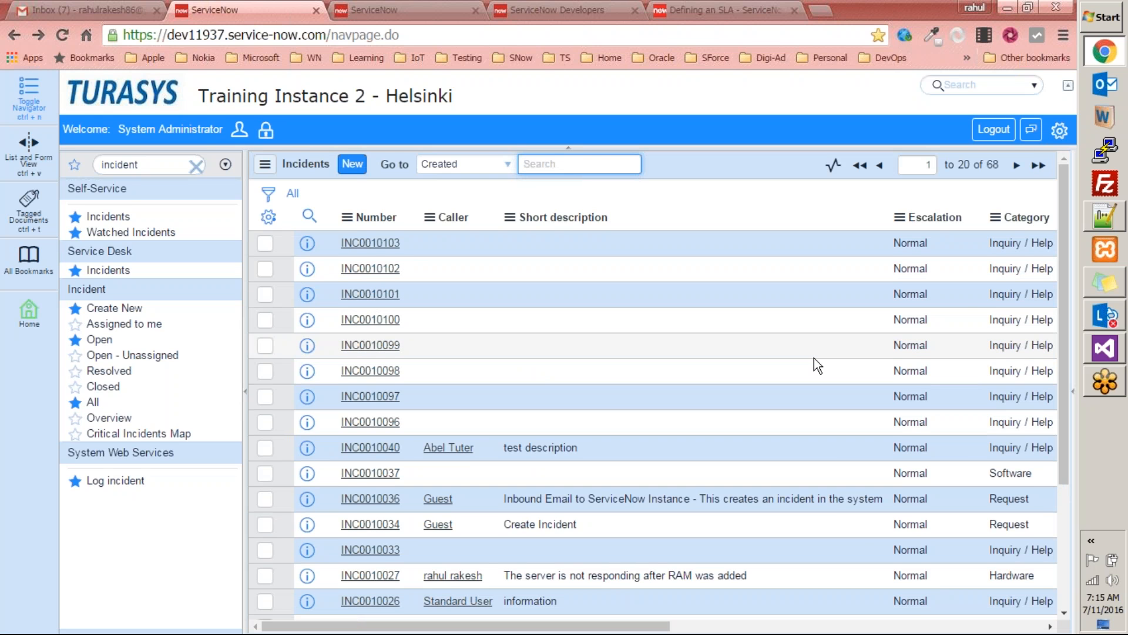
scroll(831, 480, down, 3)
scroll(651, 387, up, 3)
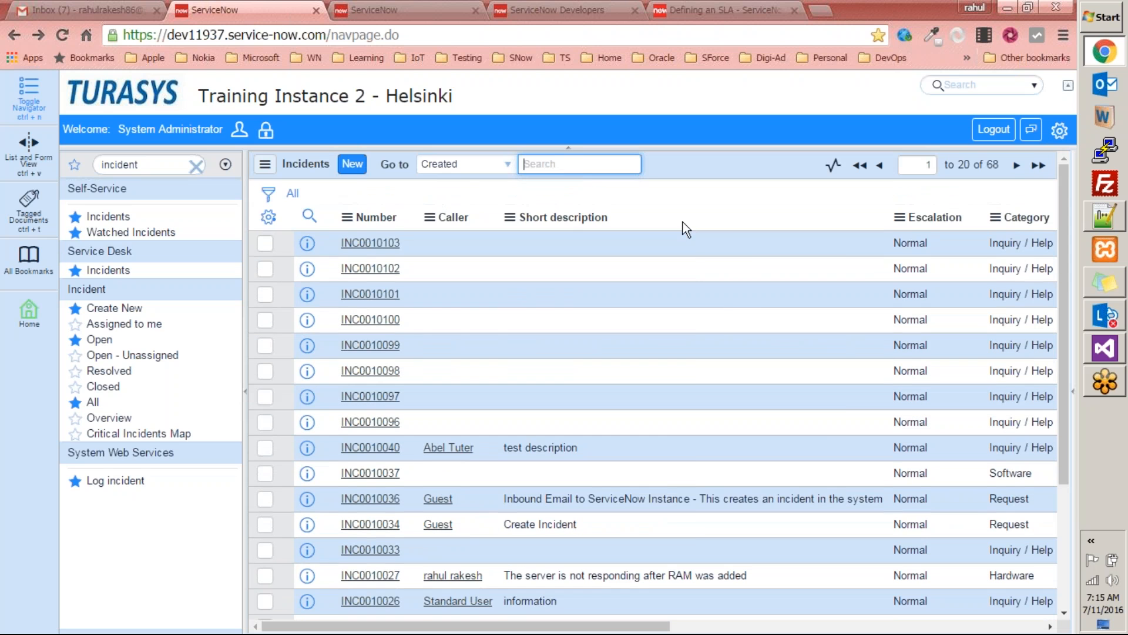
Step: Try the Update Selected command on the incident list without selecting any rows
right_click(682, 220)
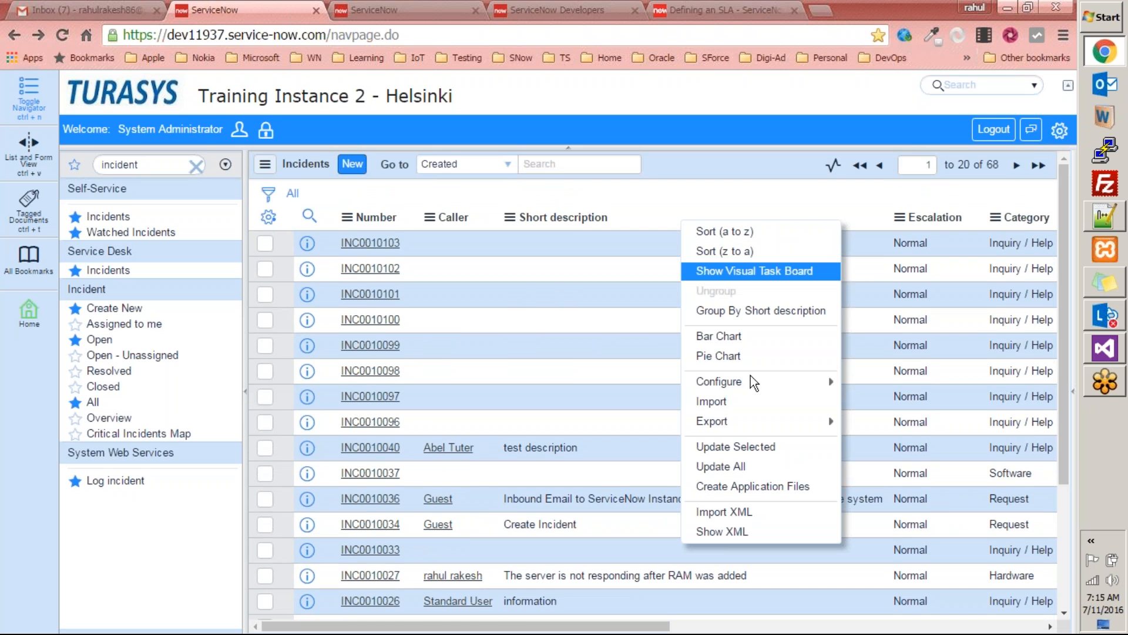
click(727, 448)
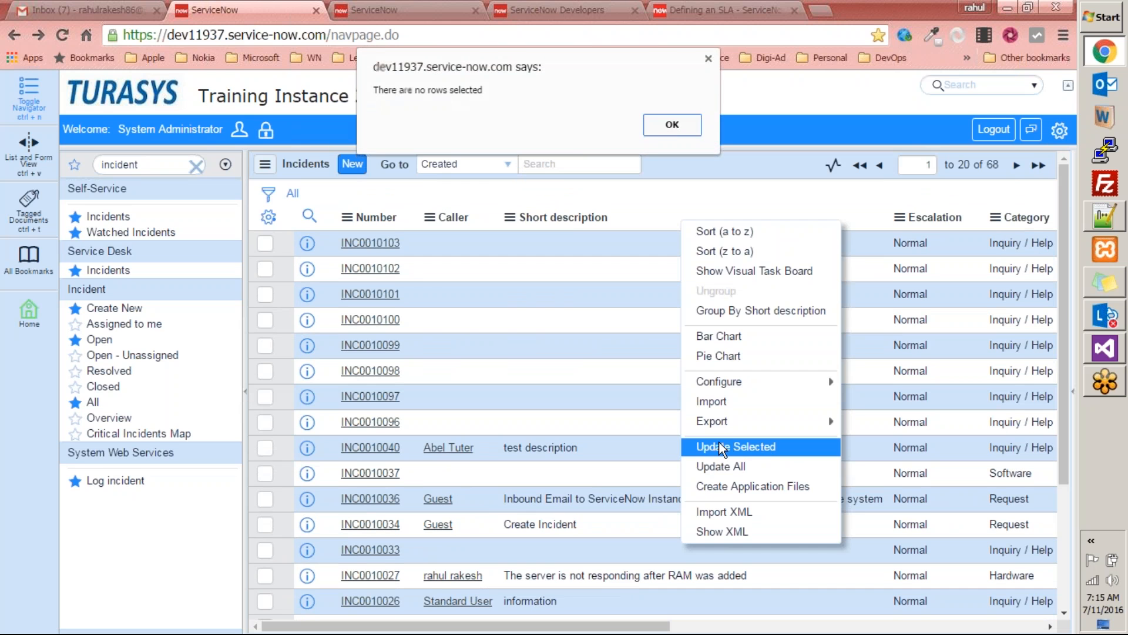
click(674, 129)
Step: Set the short description of INC0010099 to "asdfasdf" directly in the list and examine the actions available on that cell
double_click(756, 345)
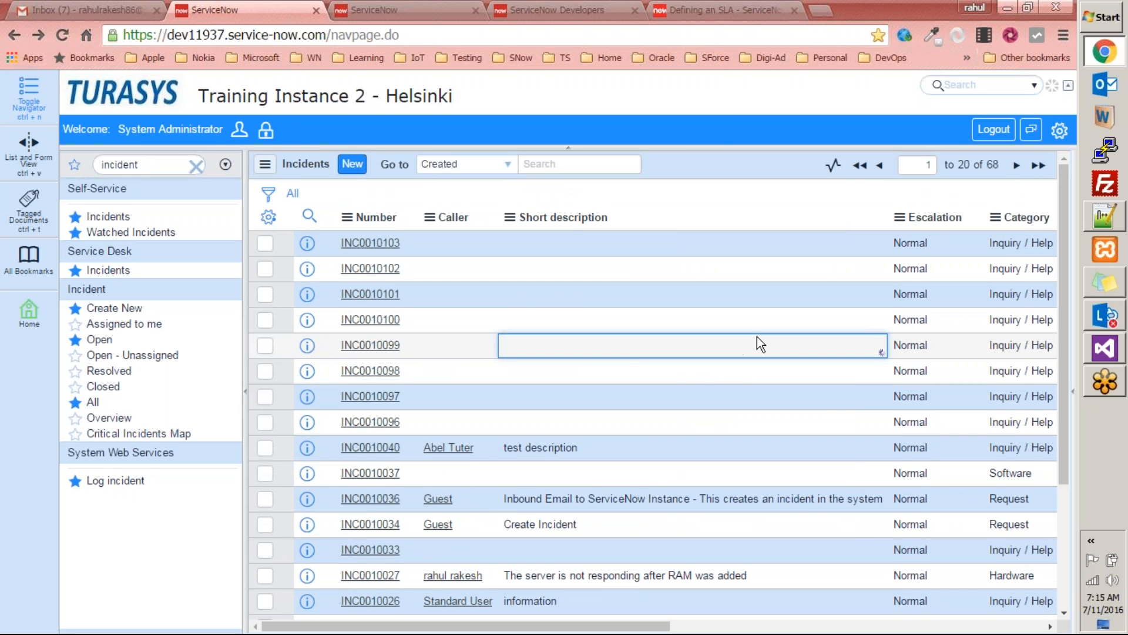
text(asdfasdf)
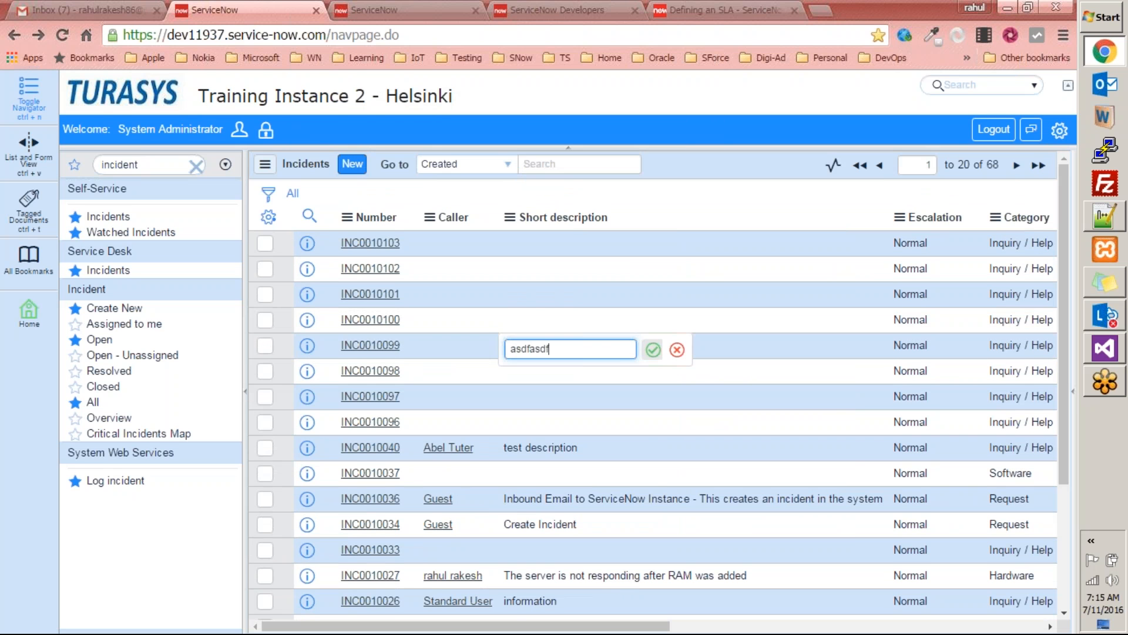
click(724, 346)
right_click(723, 345)
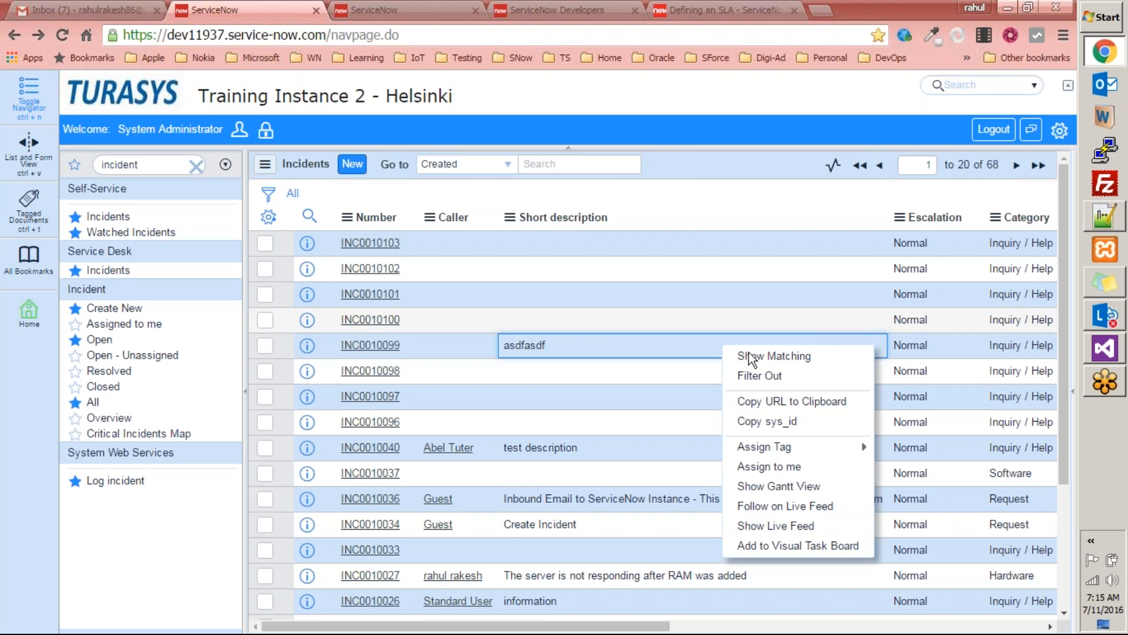
click(730, 211)
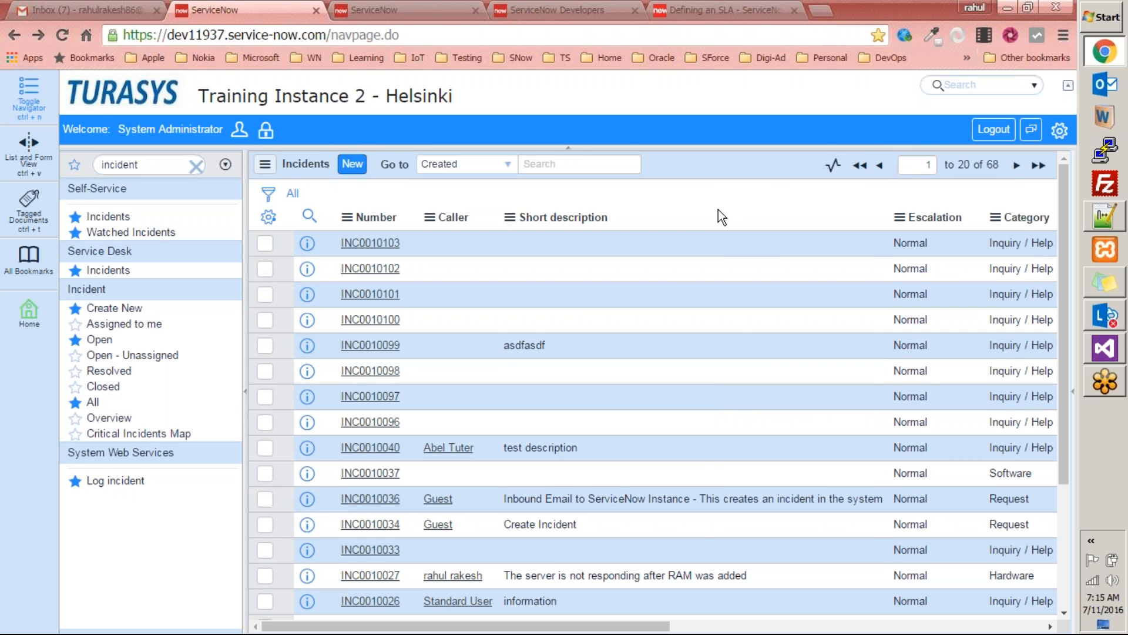
Step: View the options for creating application files from the incident records, and dismiss the dialog without creating any
right_click(708, 218)
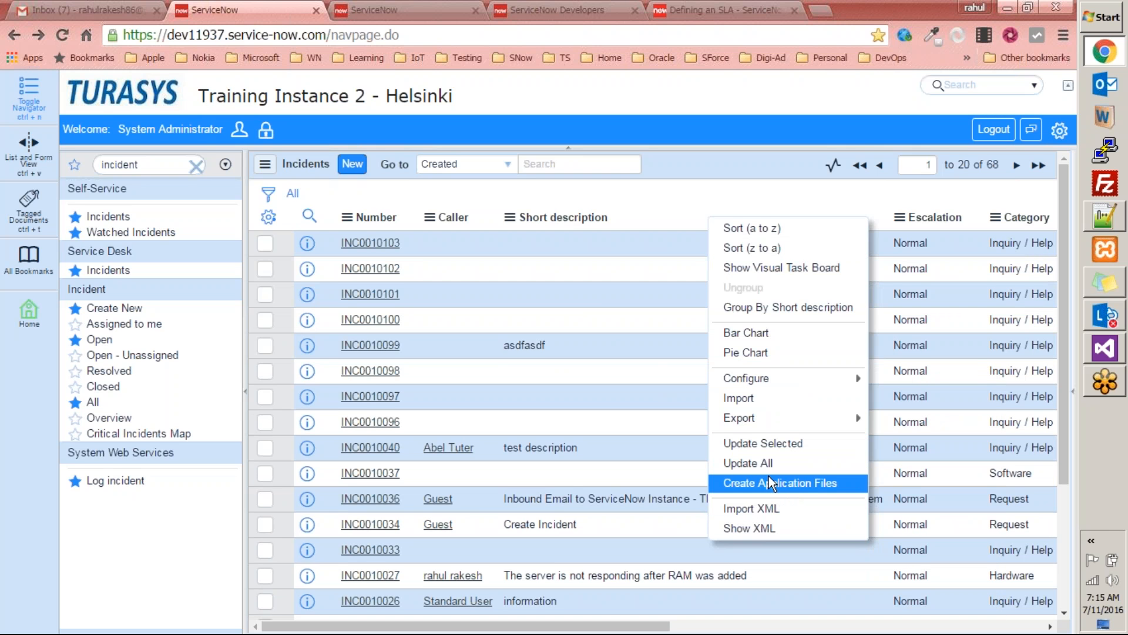
click(705, 480)
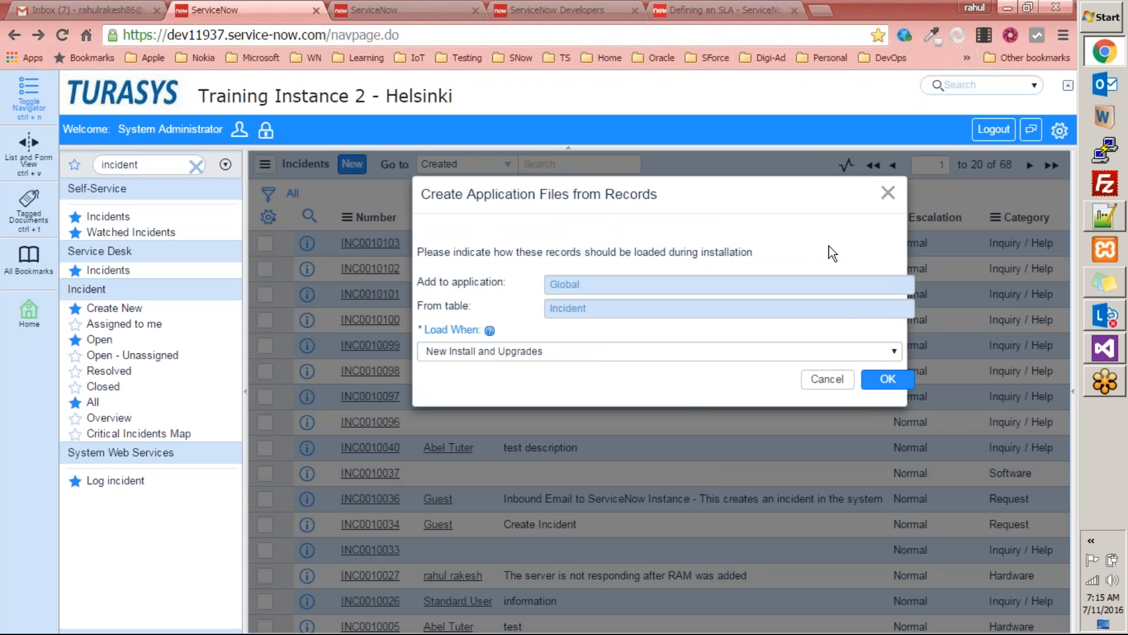
click(889, 194)
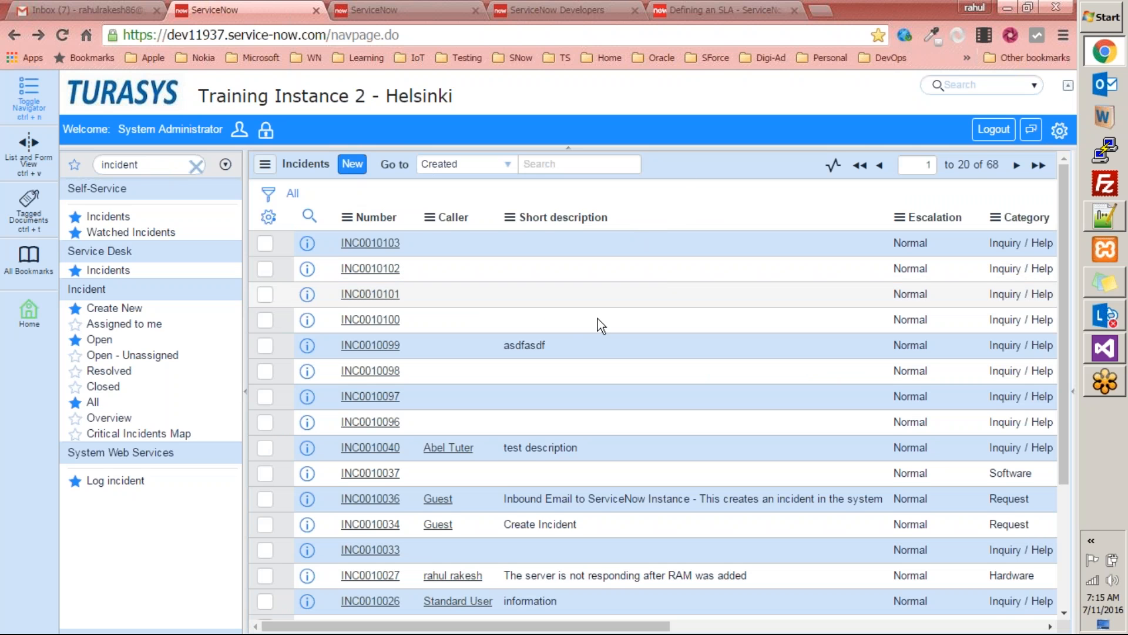
scroll(576, 335, down, 5)
scroll(630, 295, up, 5)
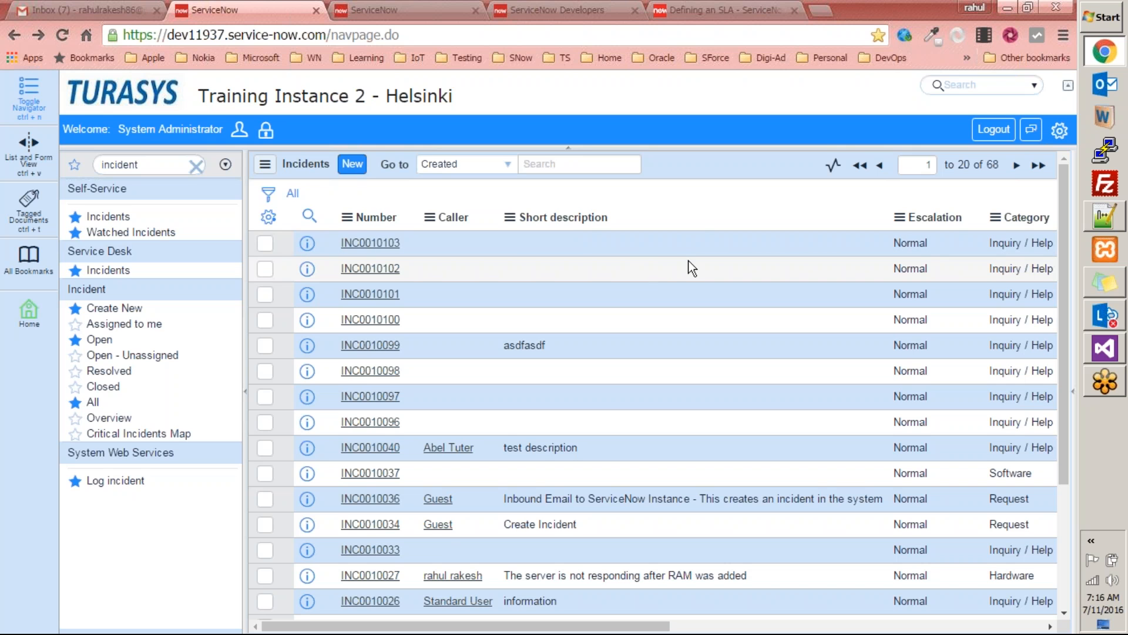
scroll(675, 263, down, 3)
scroll(676, 268, up, 3)
Step: Show the incident list as XML, collapse the first three incident records, and close the XML window
right_click(682, 217)
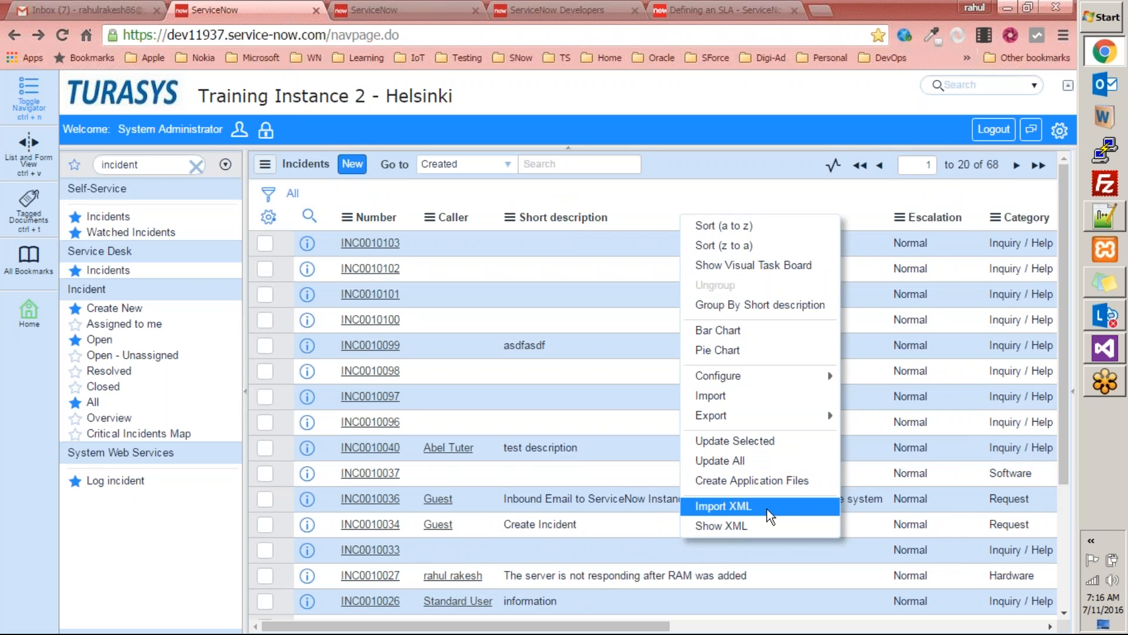
click(722, 526)
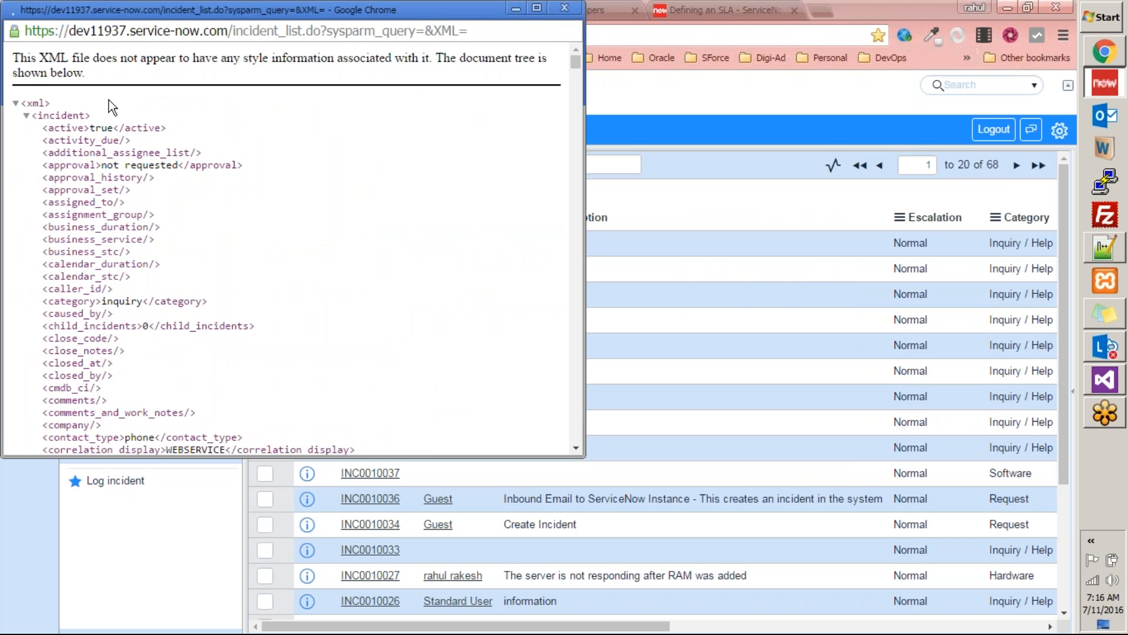
click(25, 116)
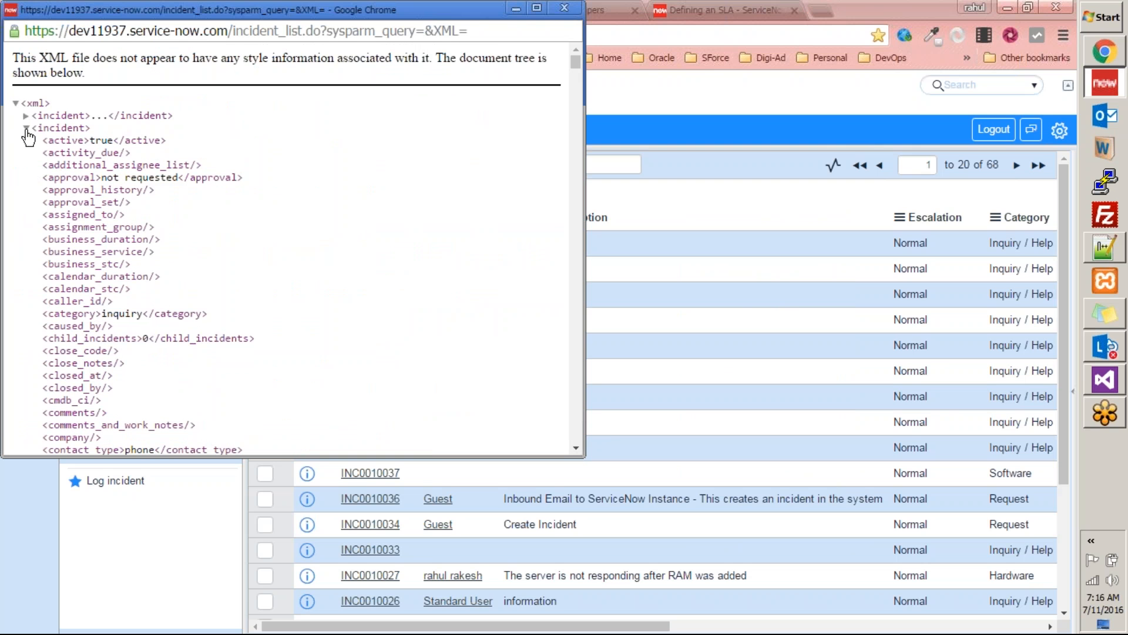
click(25, 129)
click(25, 141)
drag(117, 12, 65, 157)
click(509, 151)
scroll(724, 327, down, 3)
scroll(724, 326, up, 3)
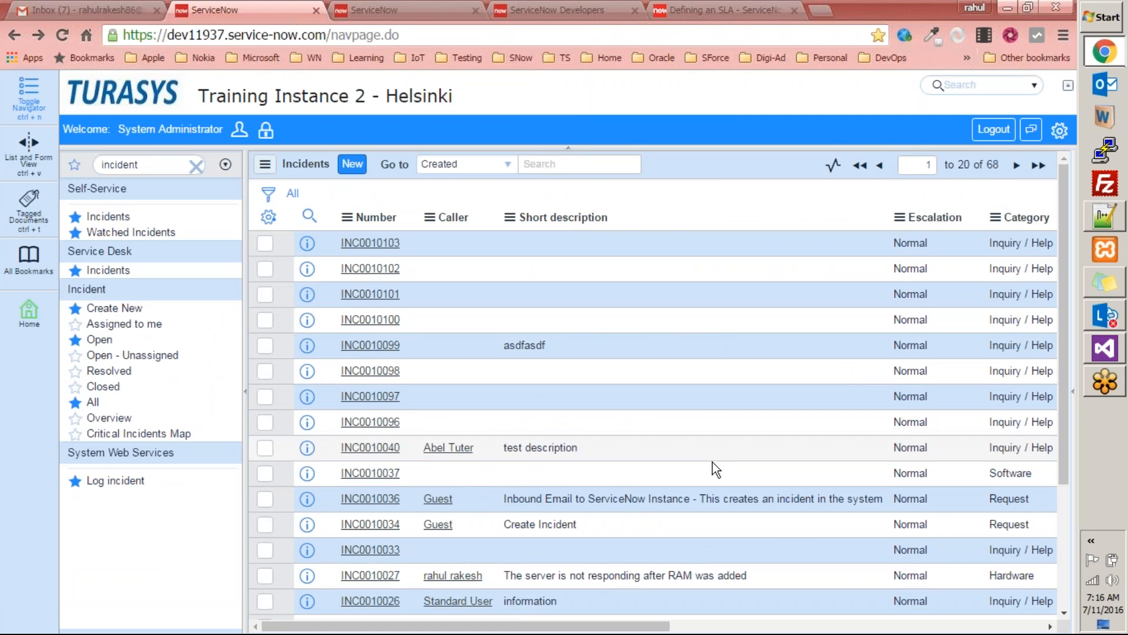
Step: Examine the Short description column's options and a row's available actions without choosing any
right_click(657, 221)
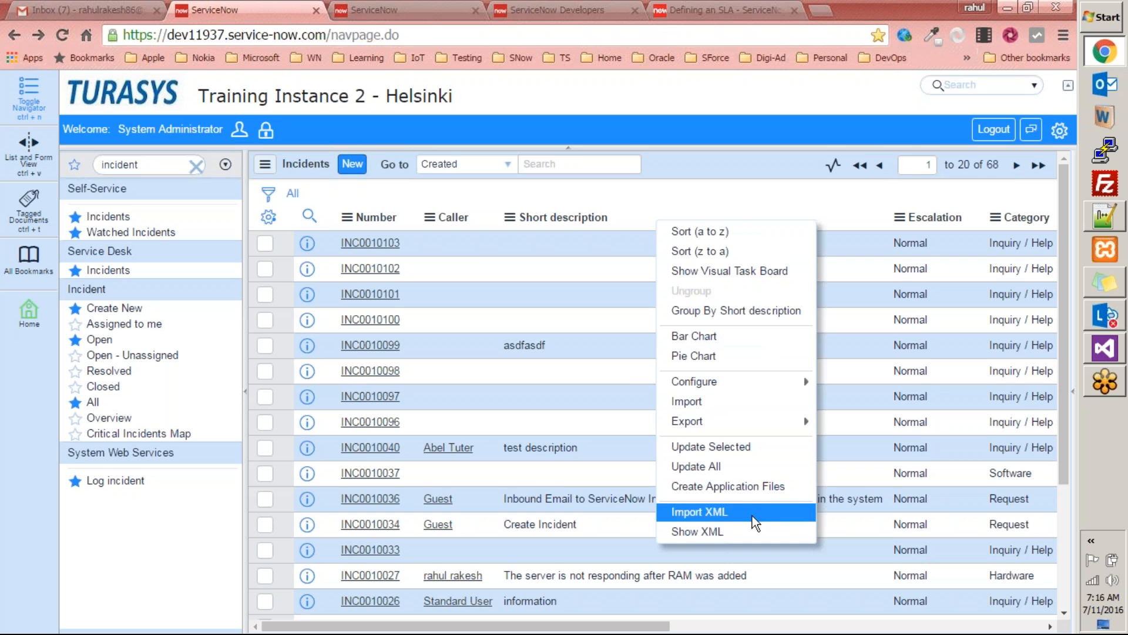
click(738, 198)
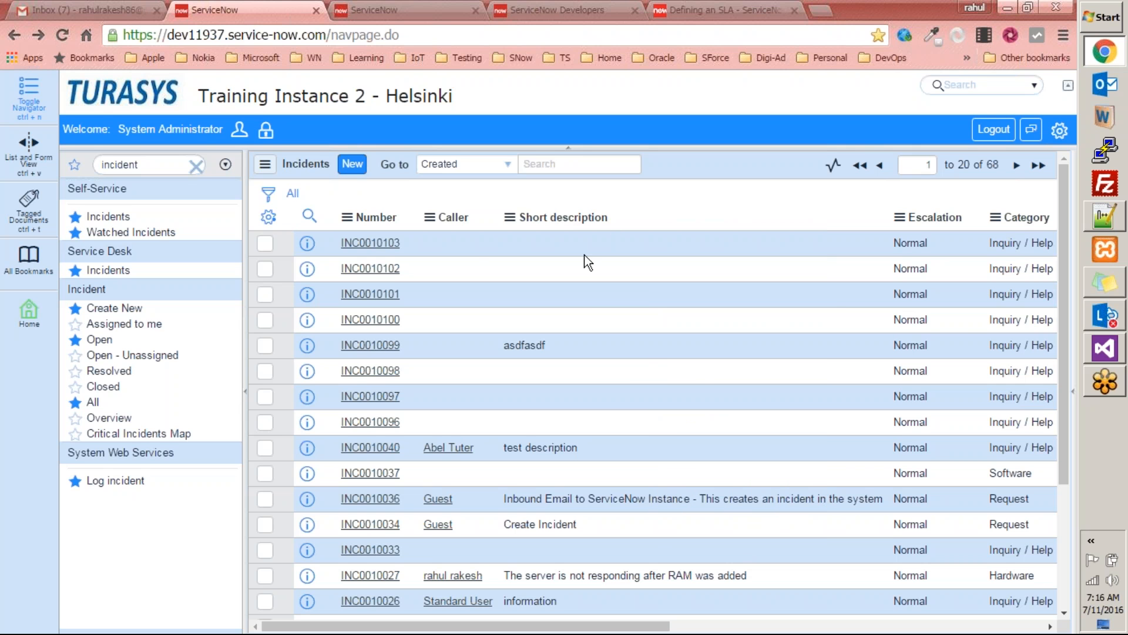
right_click(635, 275)
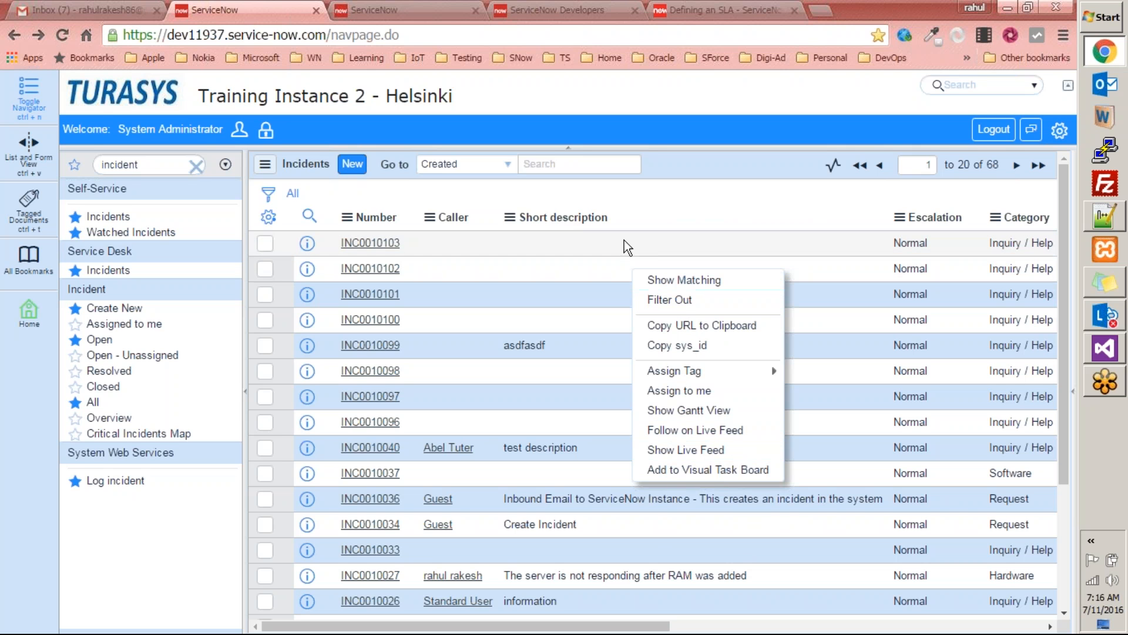
click(641, 246)
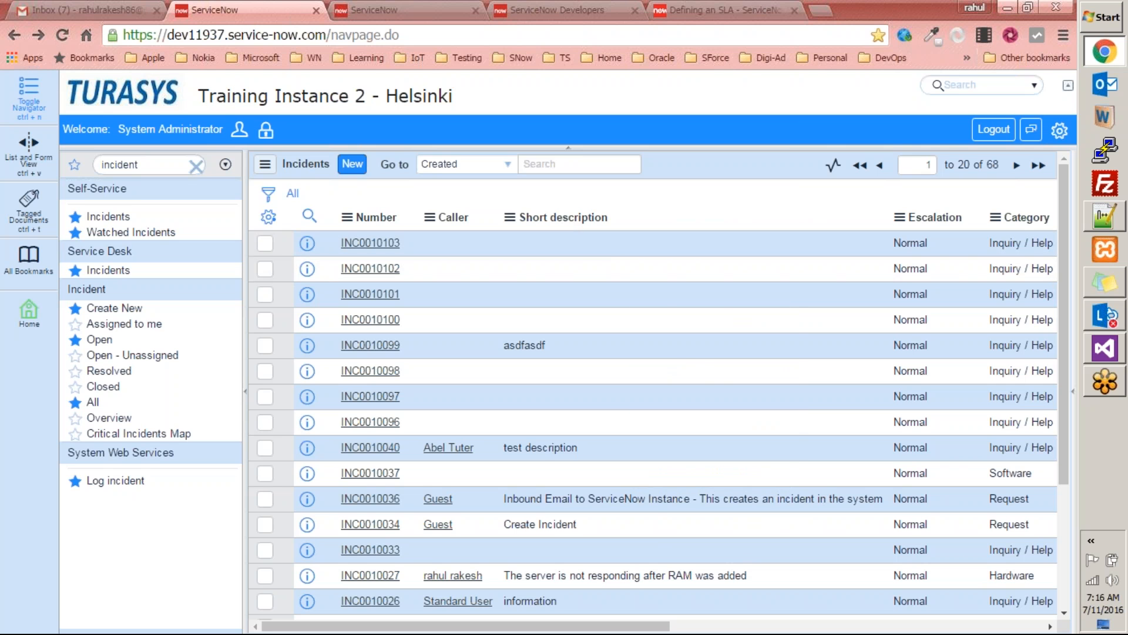
Step: Show only the incidents matching INC0010103's empty short description, and instead filter them out of the full list
right_click(637, 242)
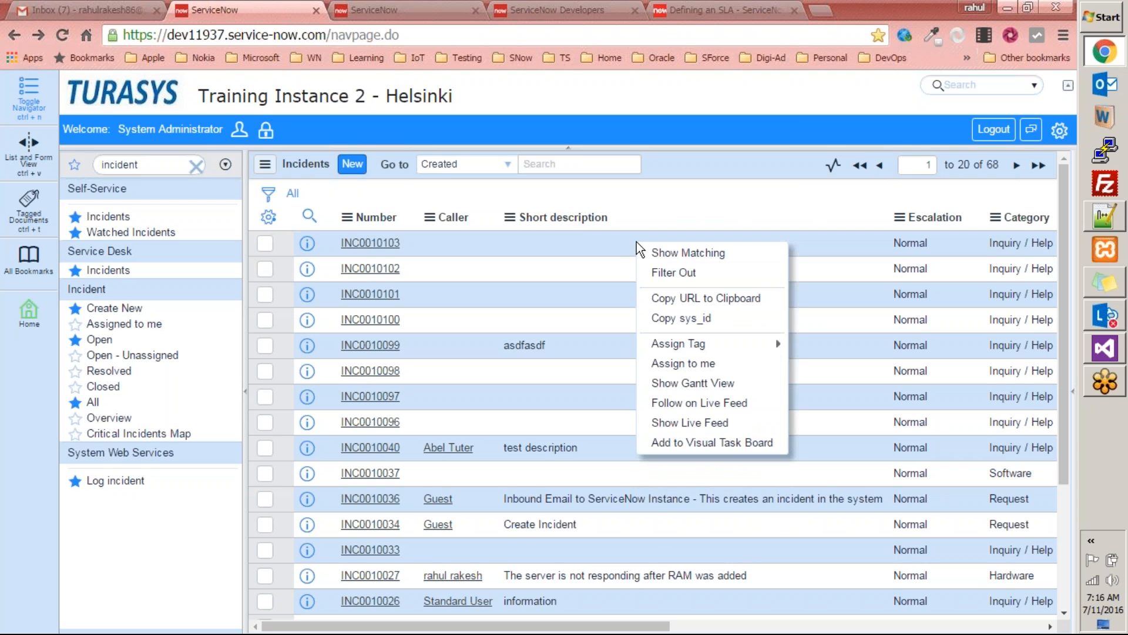
click(690, 253)
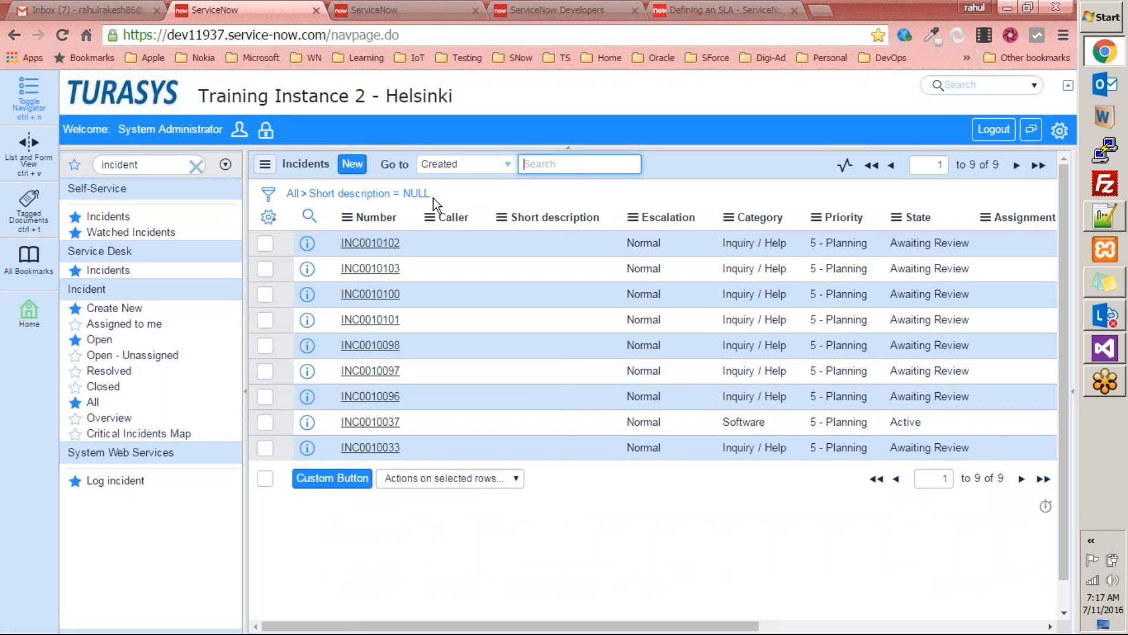
right_click(544, 246)
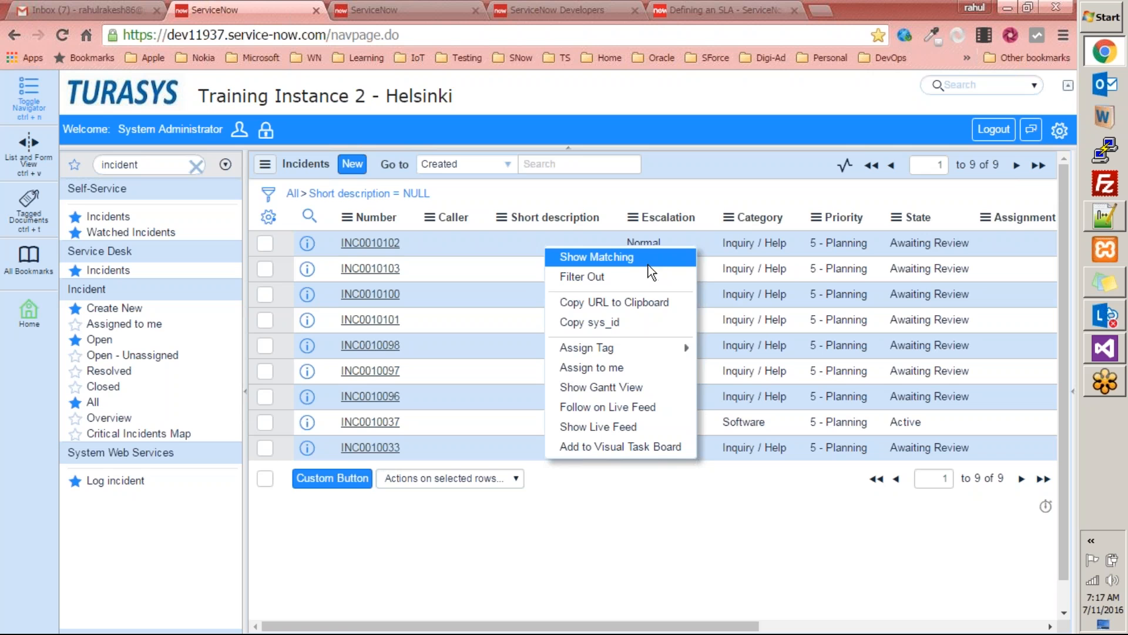
click(318, 192)
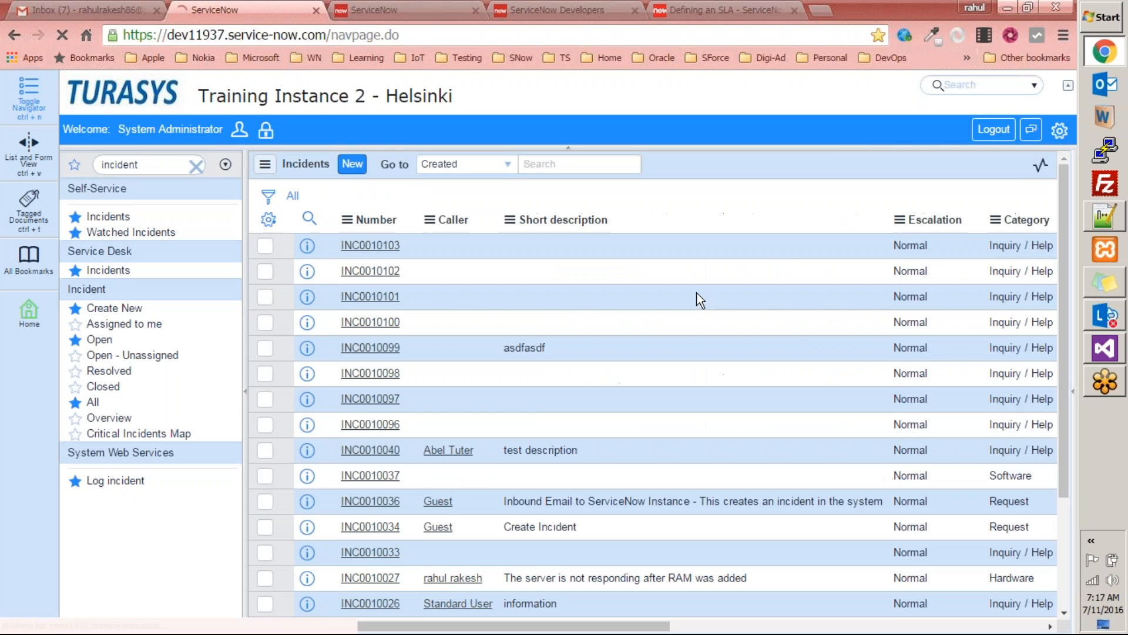
right_click(574, 253)
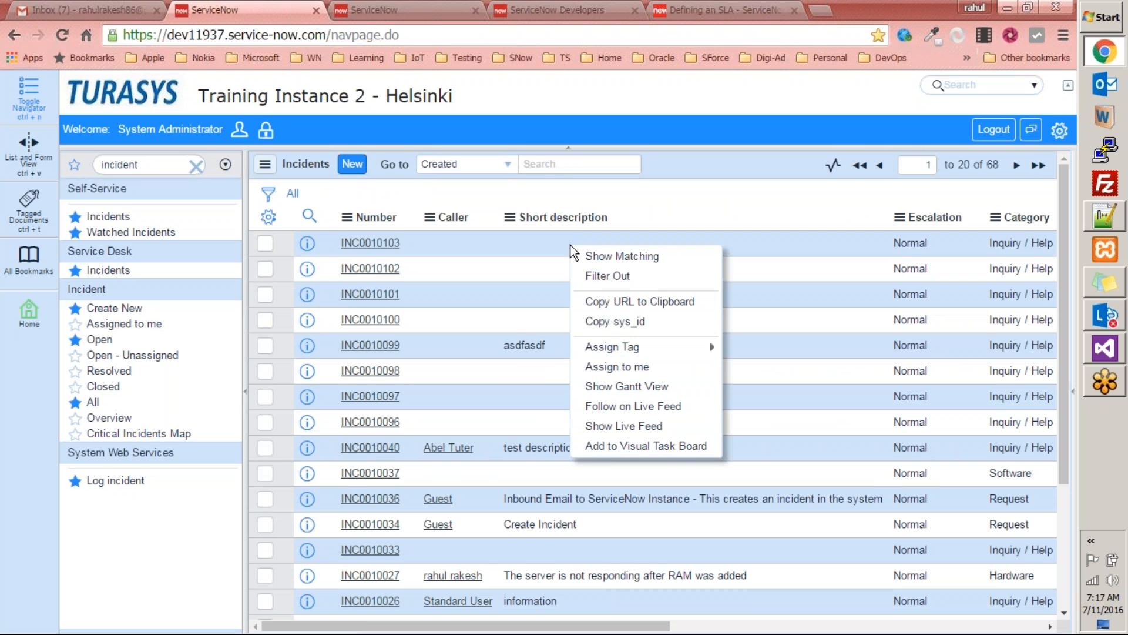
click(614, 277)
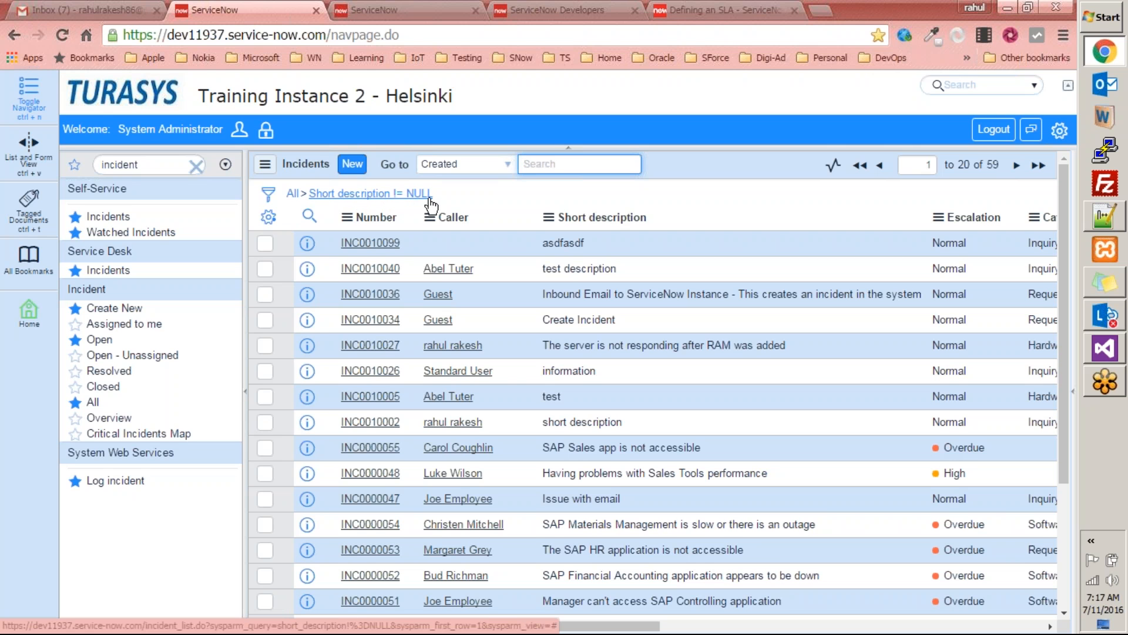
Step: Copy the URL of incident INC0010099, open it in a new browser tab, and close that tab
right_click(602, 245)
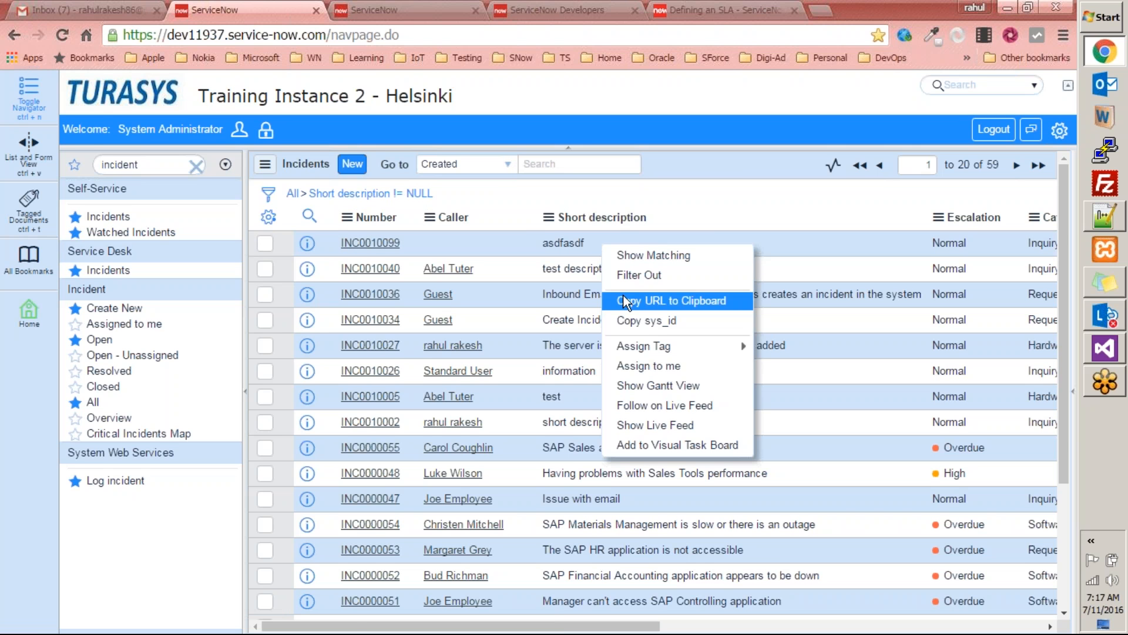
click(646, 301)
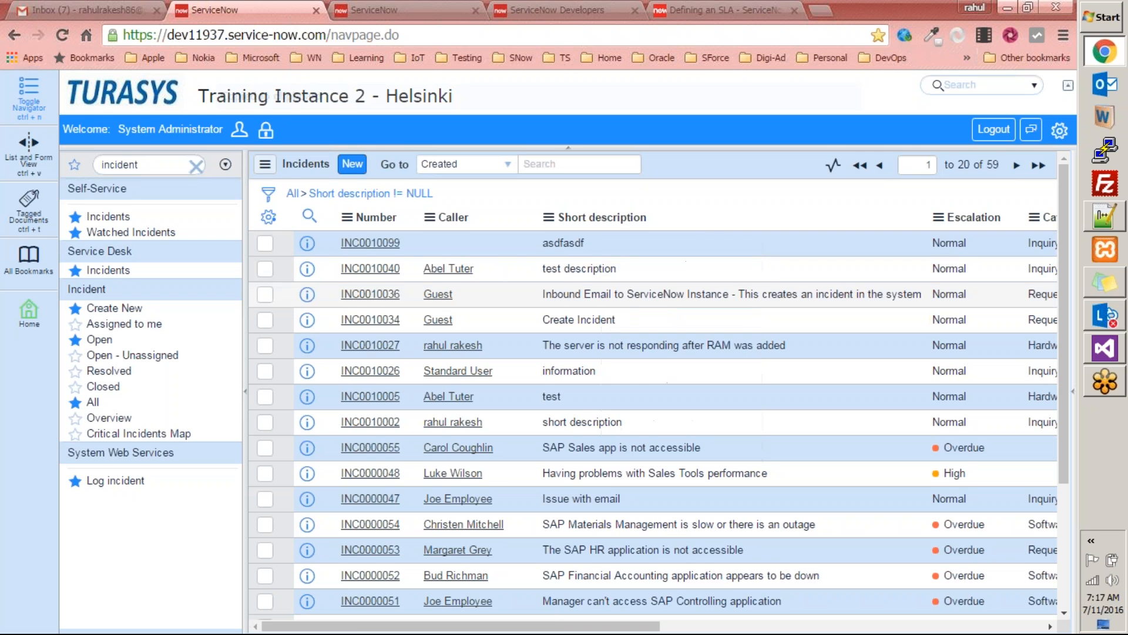
click(821, 11)
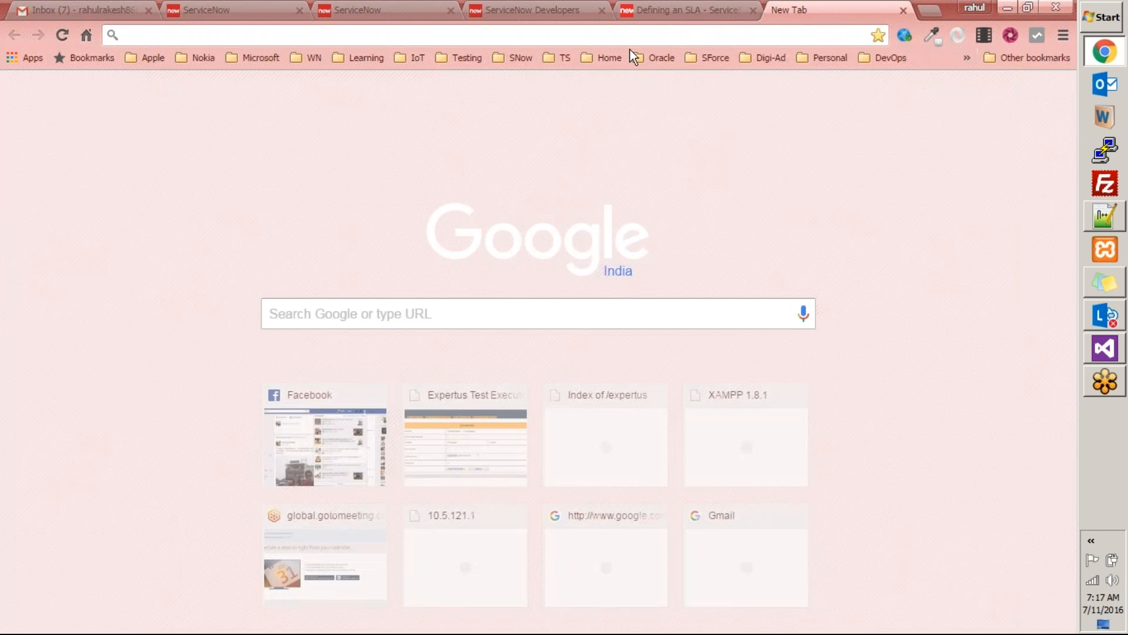
key(ctrl+v)
key(Return)
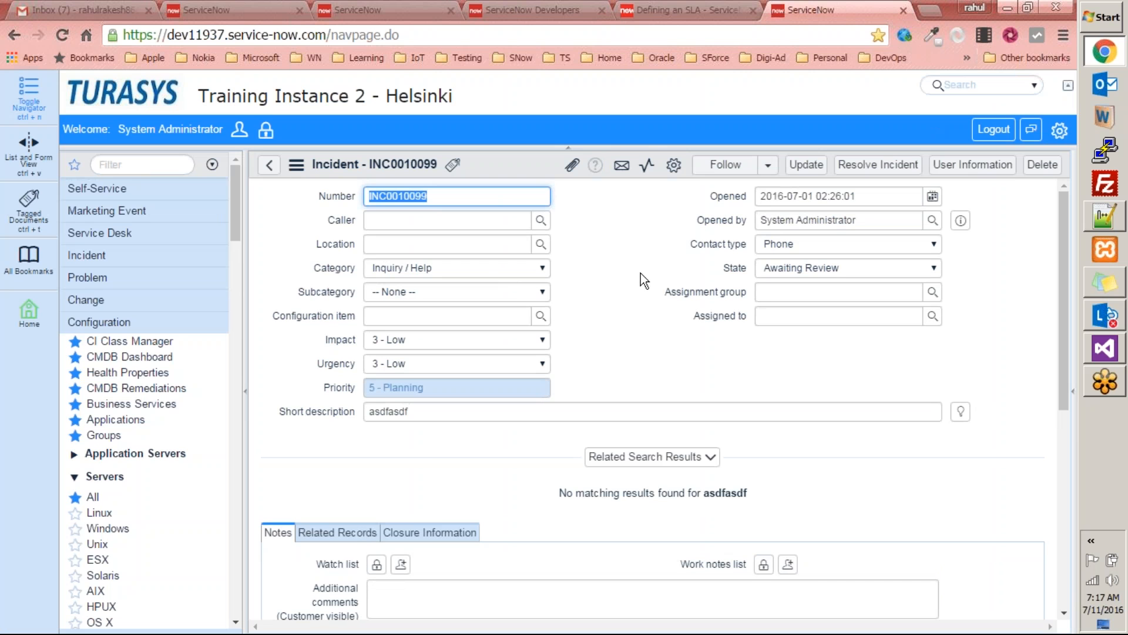
click(904, 11)
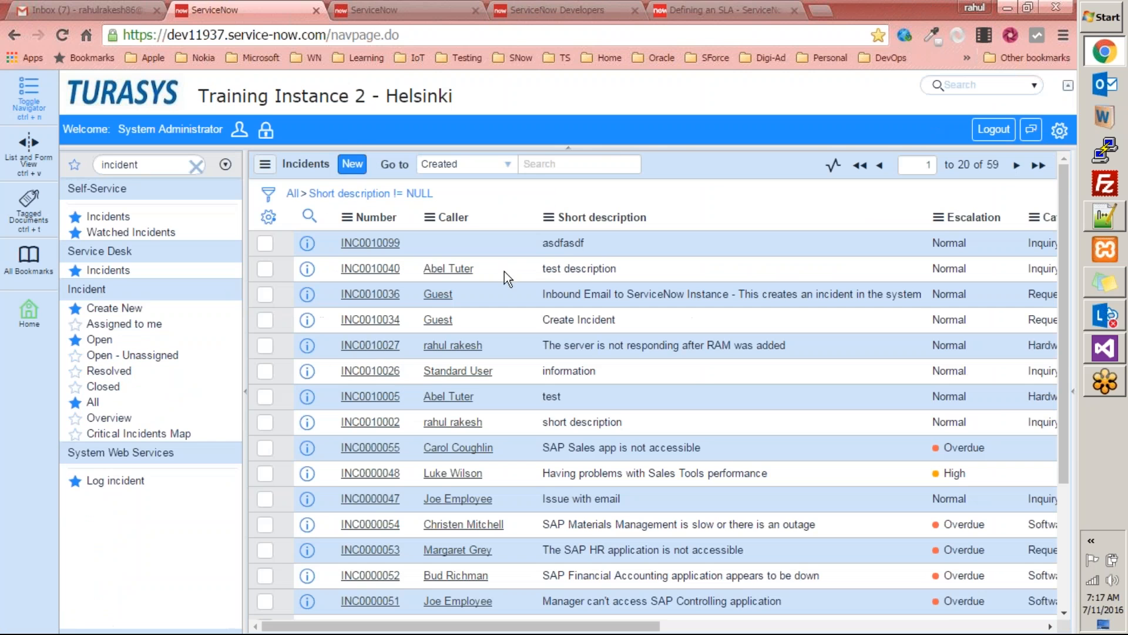
Step: Copy the sys_id of incident INC0010099, paste it into a new blank document in Notepad++, and return to the browser
right_click(576, 248)
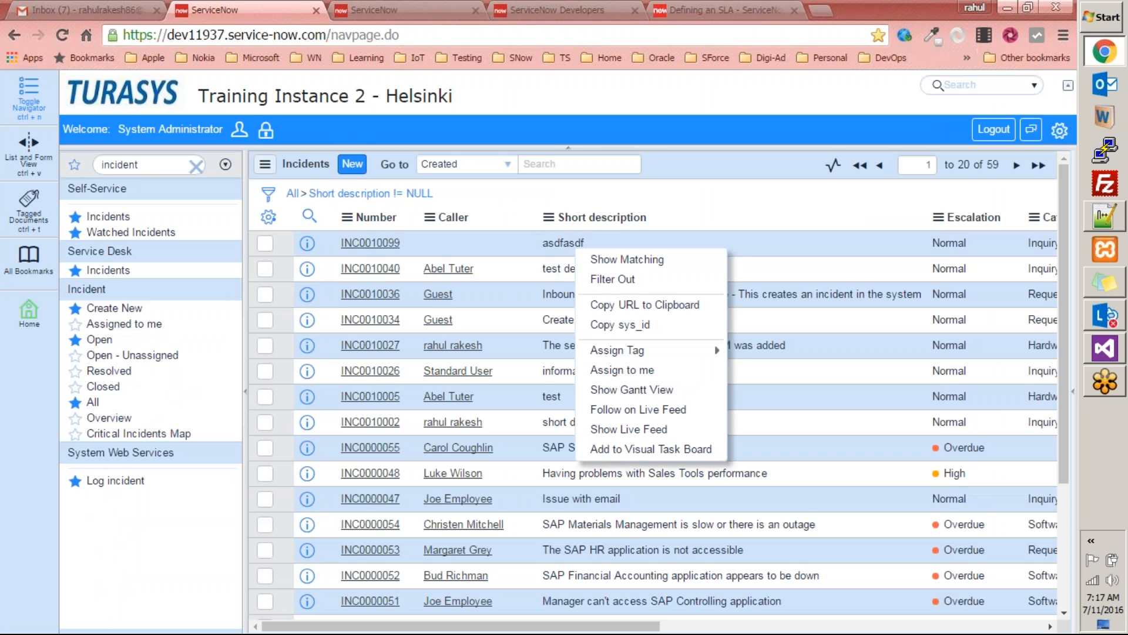
click(618, 326)
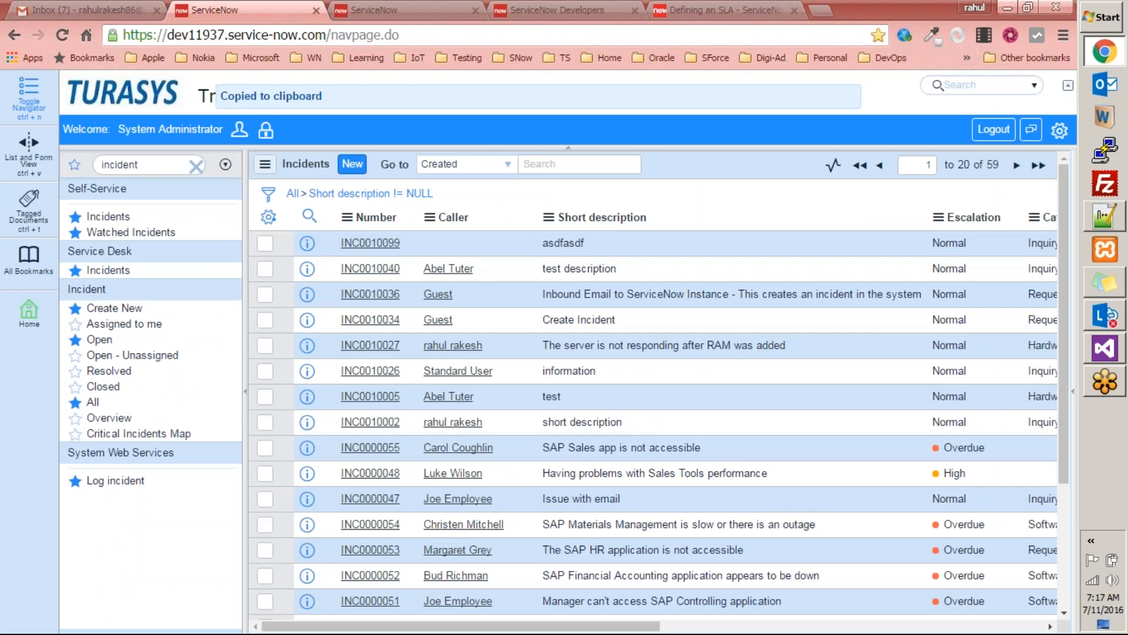
click(1102, 227)
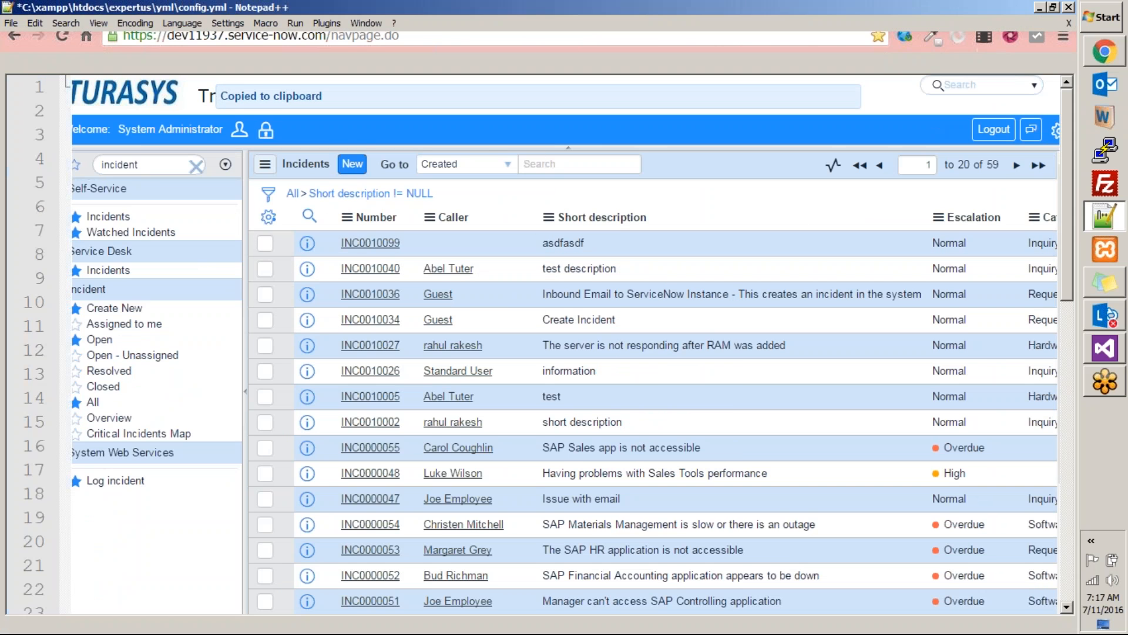
double_click(759, 65)
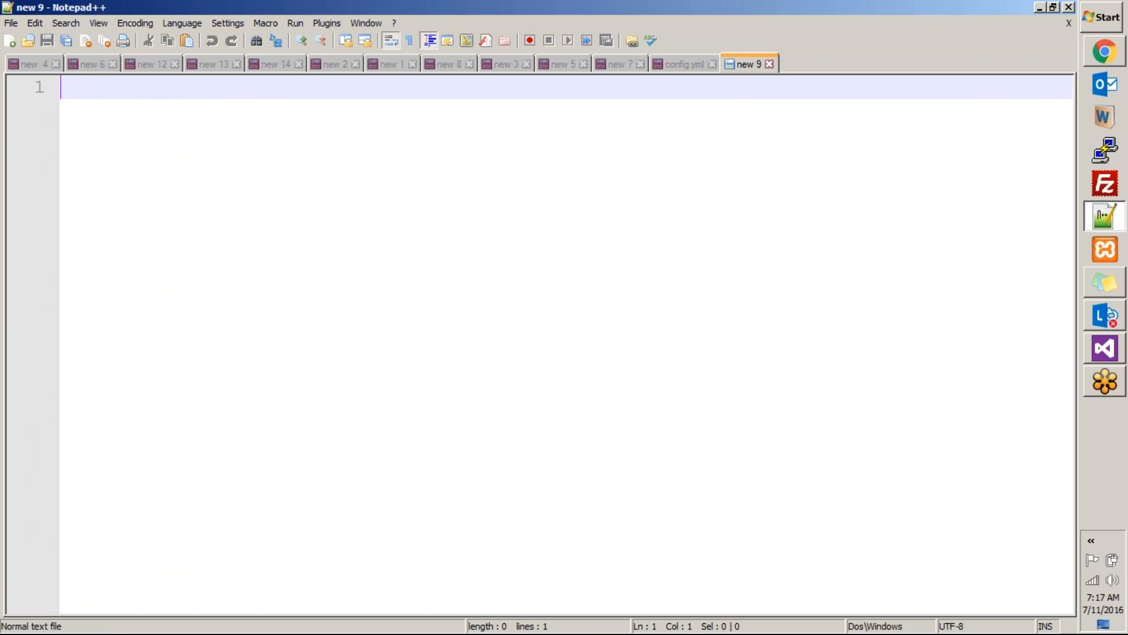
key(ctrl+v)
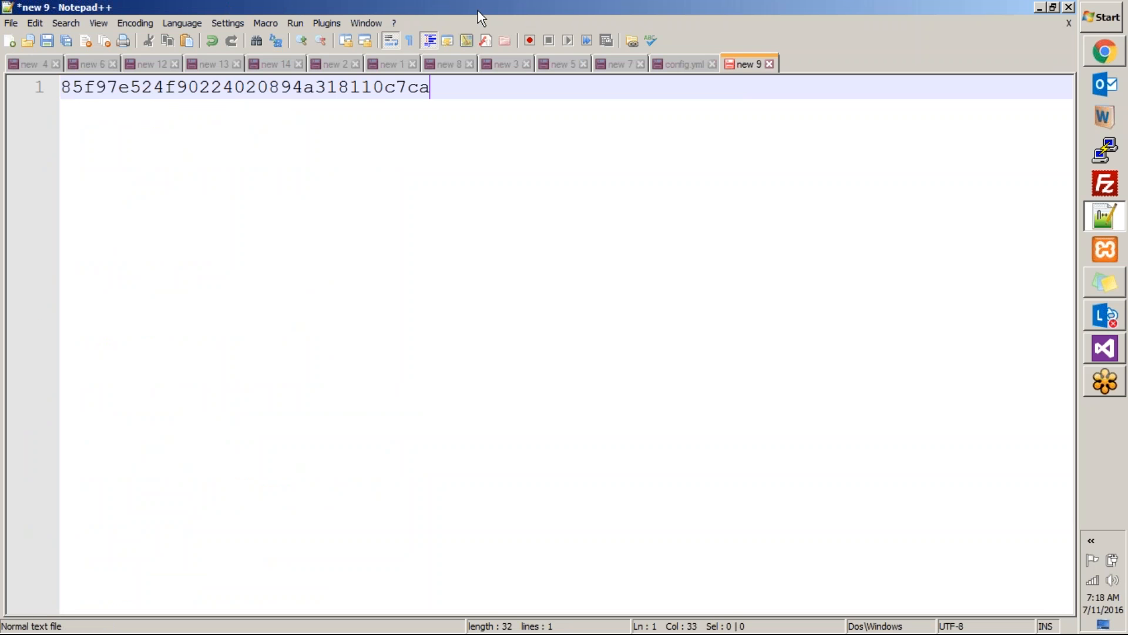
drag(448, 93, 147, 65)
key(alt+Tab)
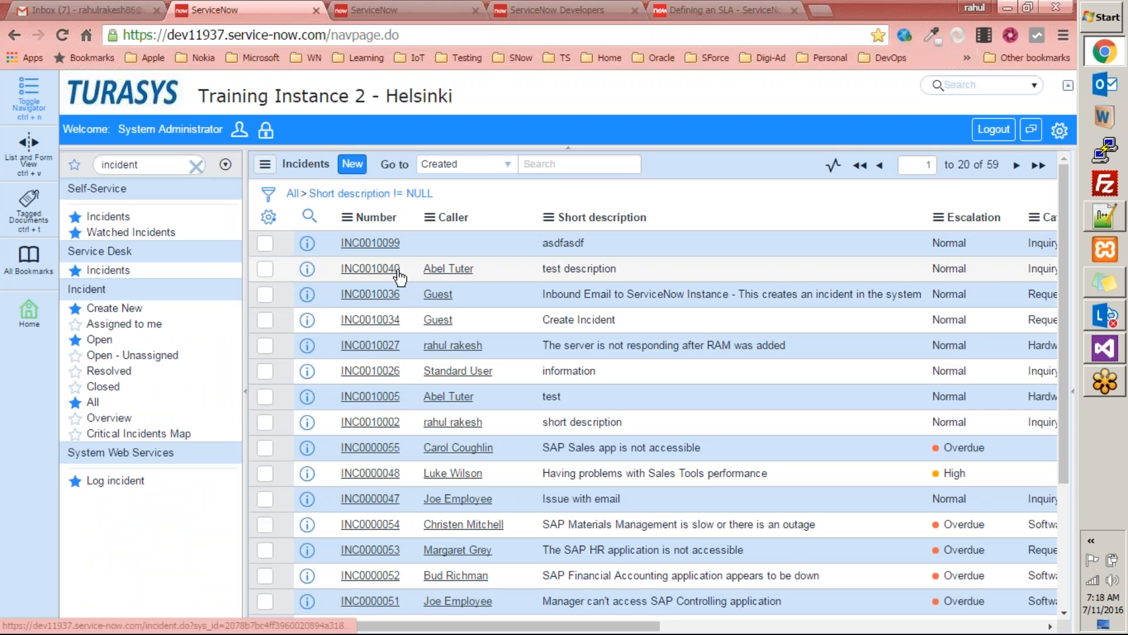
Step: Examine the tags that can be assigned to incident INC0010040 without assigning one
right_click(623, 270)
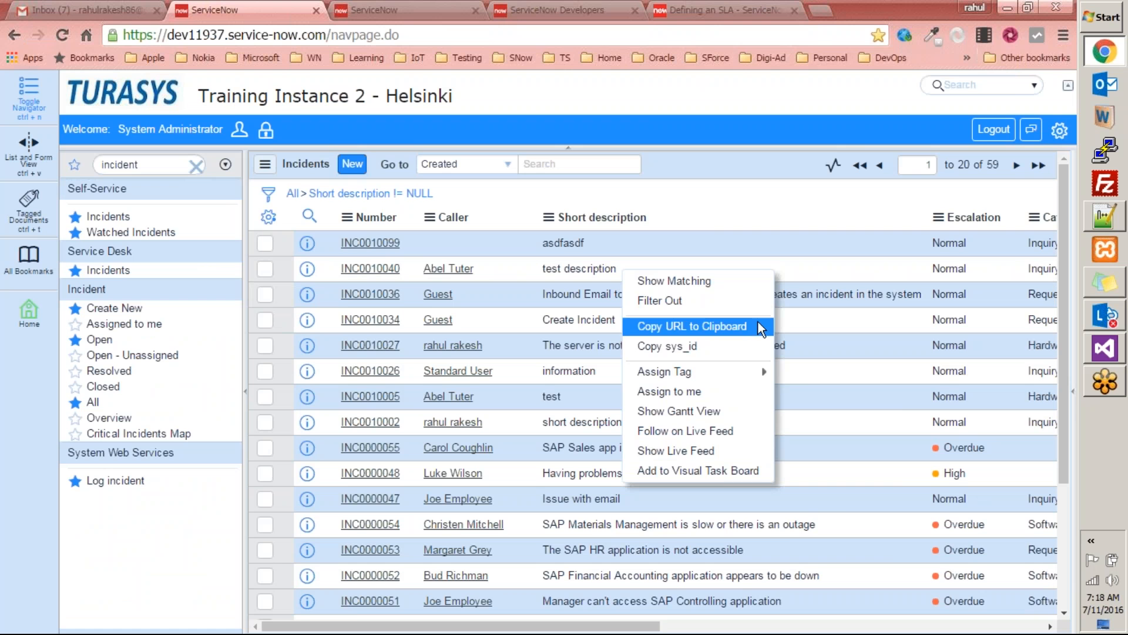
mouse_move(706, 366)
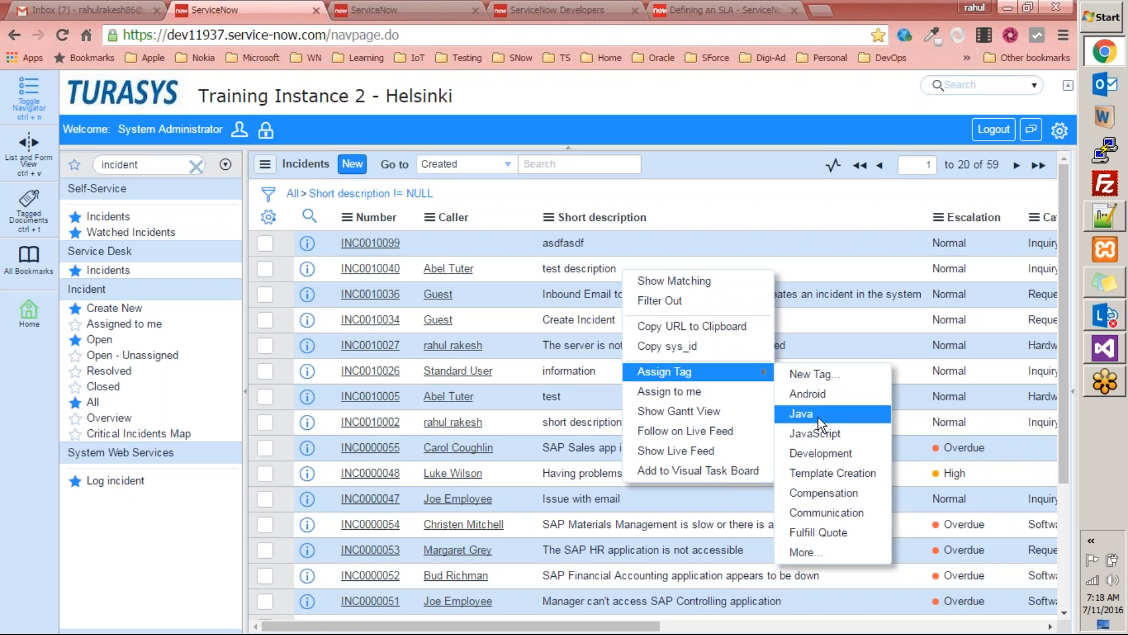
click(577, 203)
Step: Set the field of the incident list's filter condition to Tags
click(269, 199)
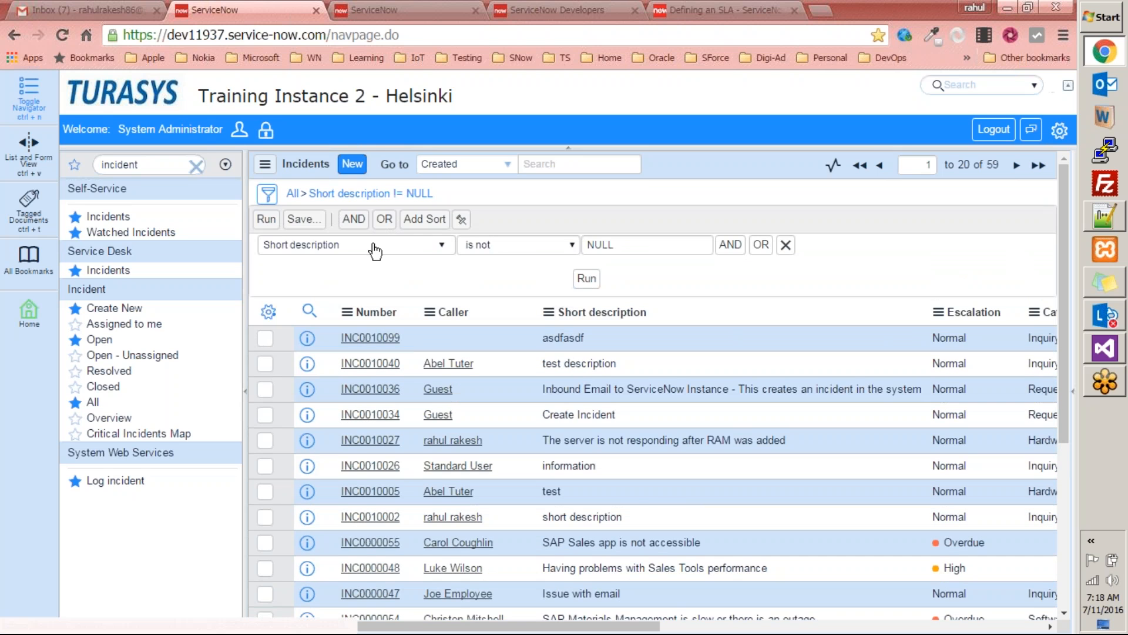
click(375, 251)
text(tar)
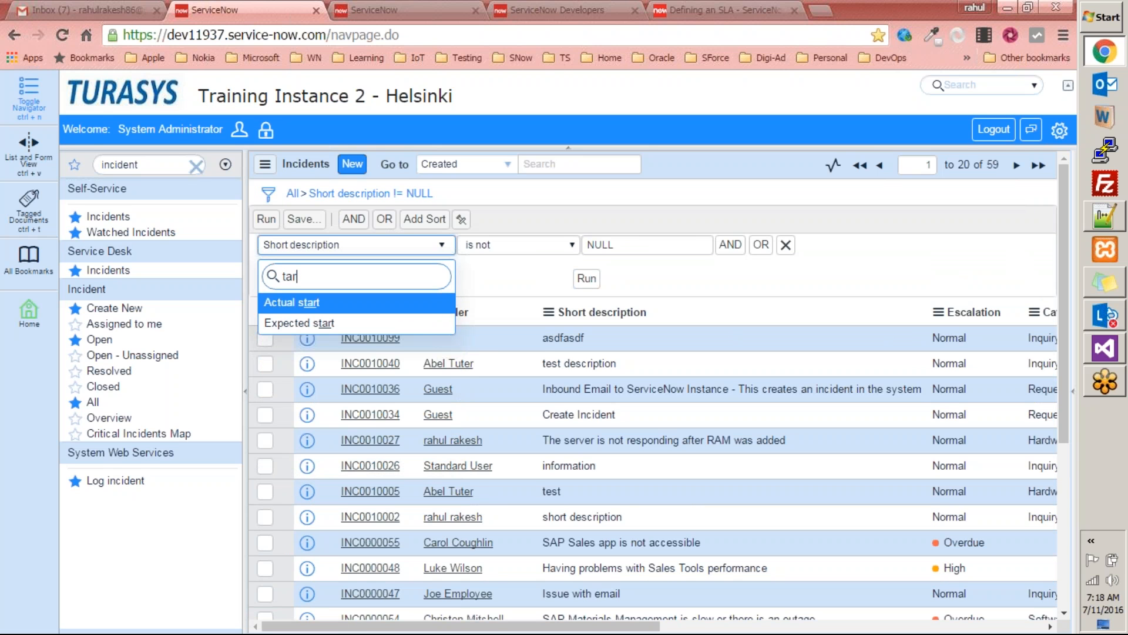
key(BackSpace)
text(g)
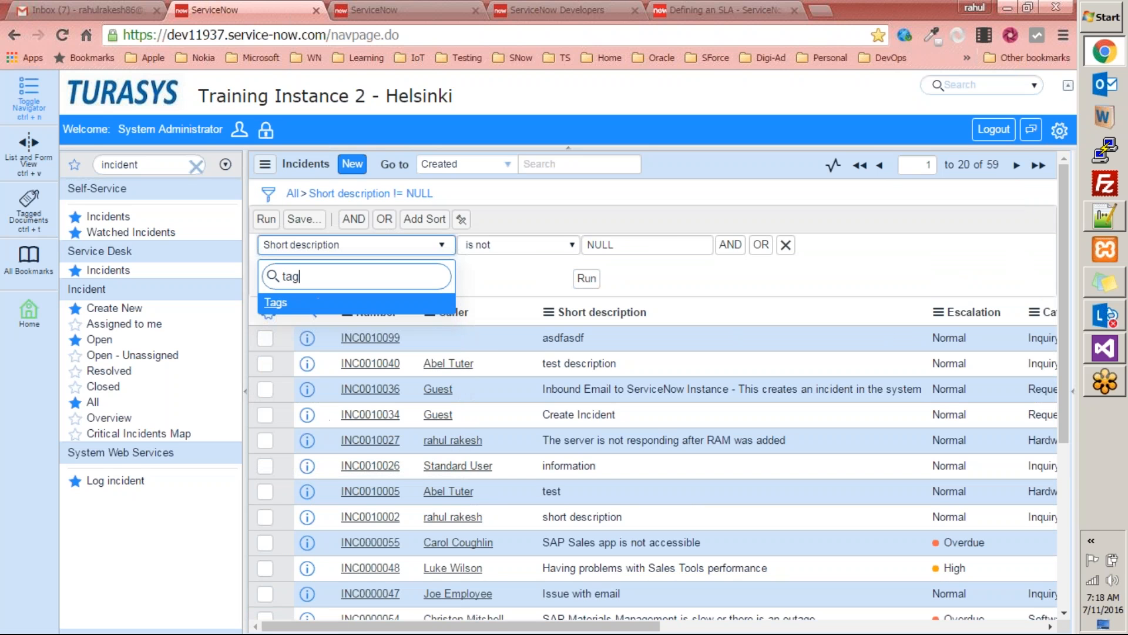
click(282, 303)
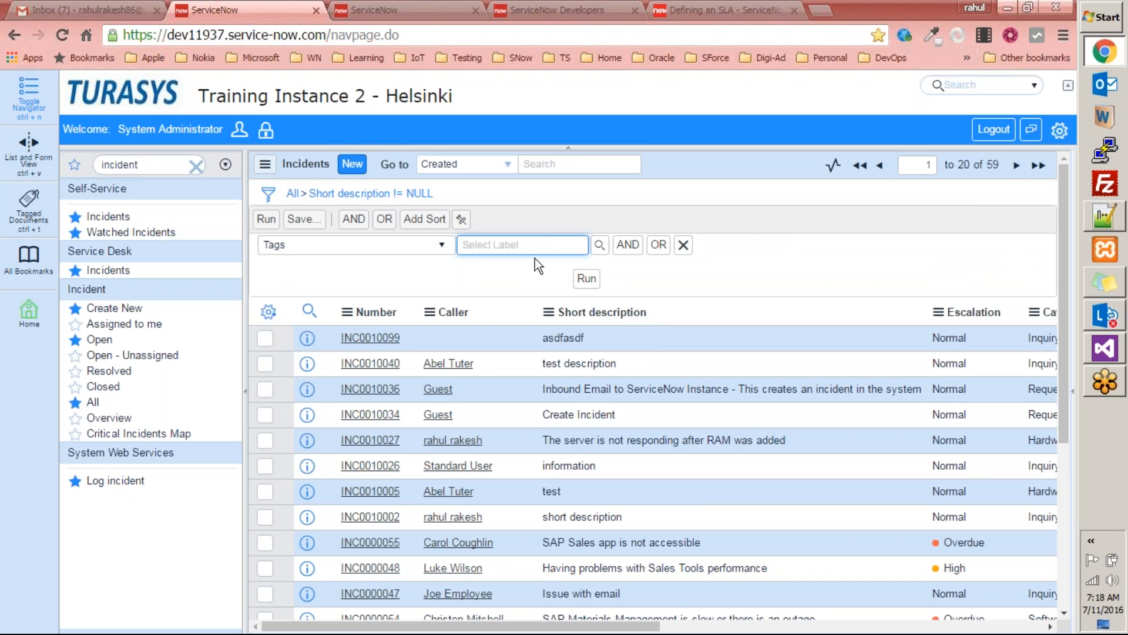
Step: Set the tag condition's label to Java and run the filter on the incident list
right_click(657, 341)
mouse_move(755, 446)
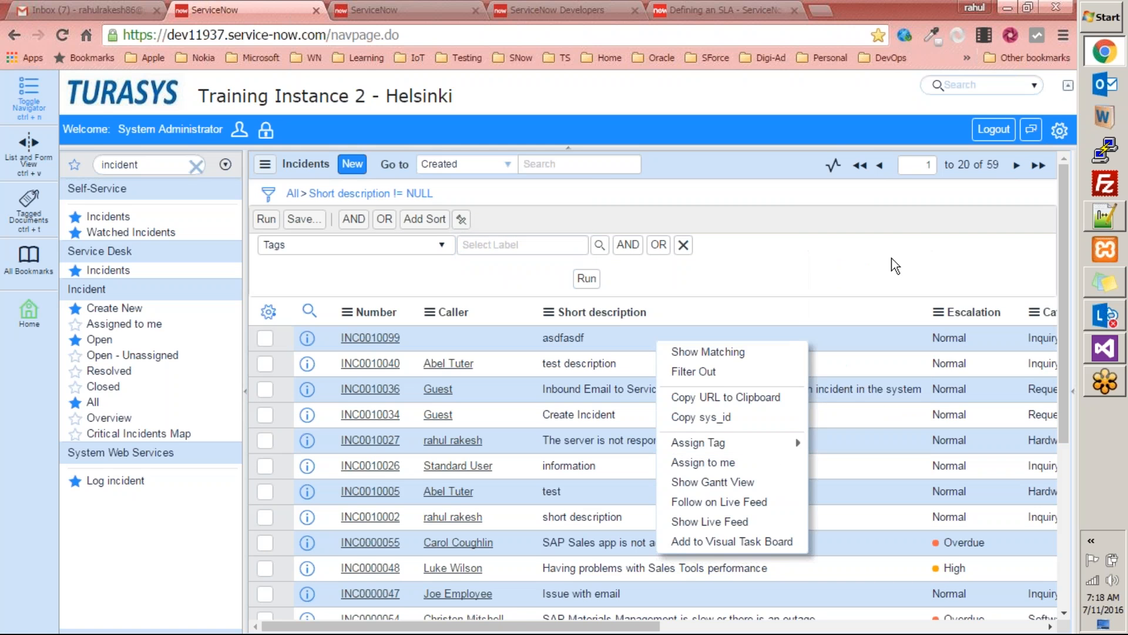
click(475, 245)
text(Java)
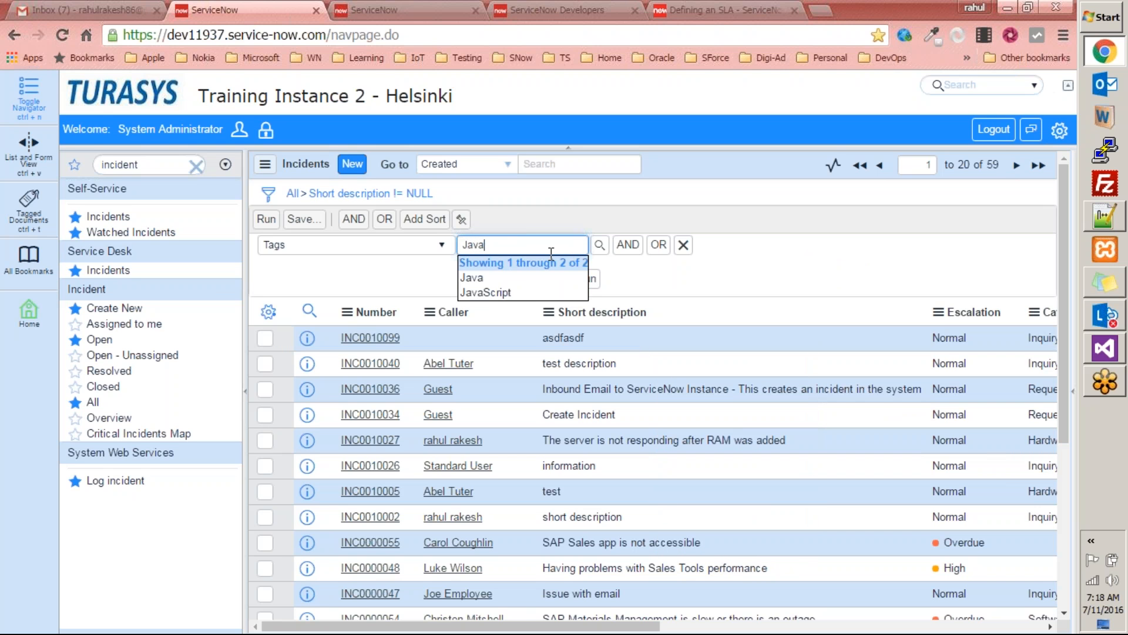
click(532, 278)
click(586, 280)
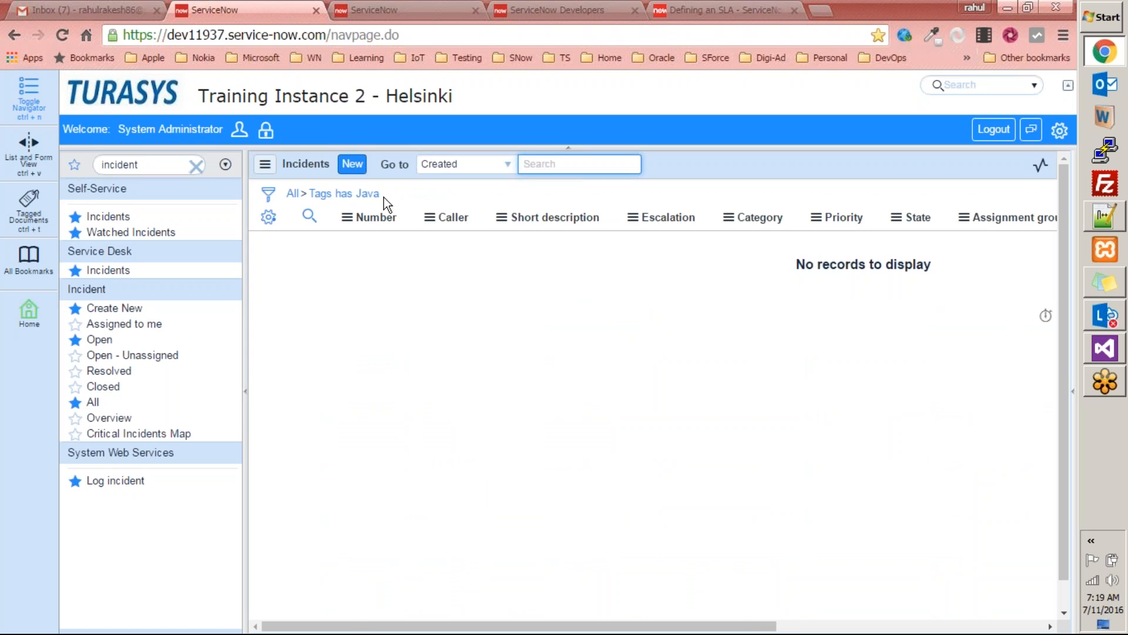
Step: Clear the incident list's filter and assign the Java tag to incident INC0010103
click(293, 193)
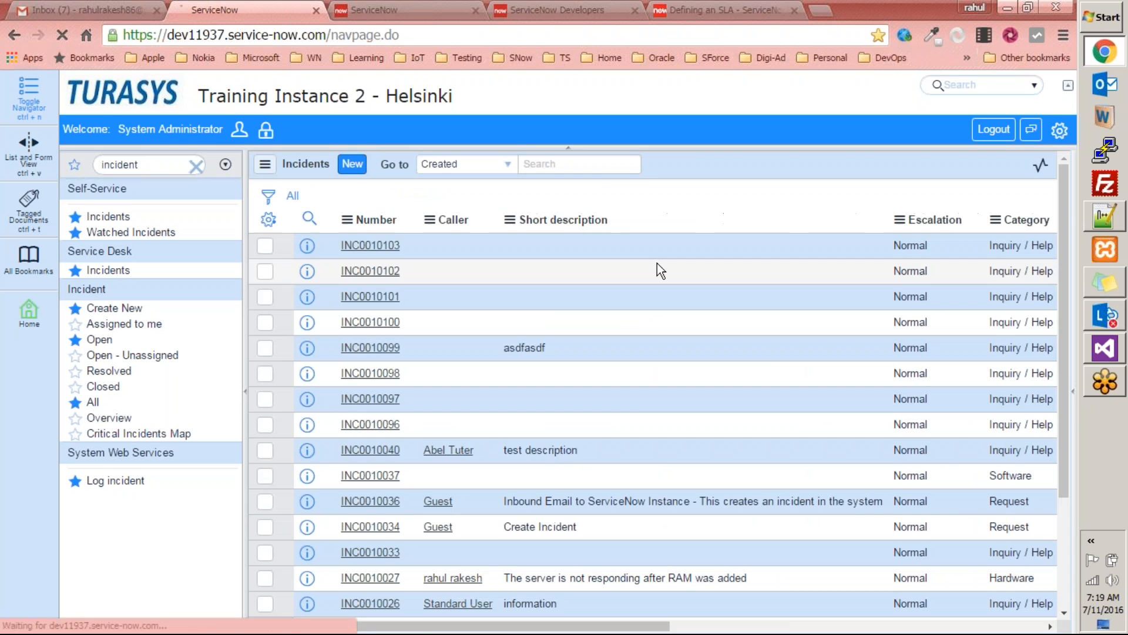
right_click(663, 241)
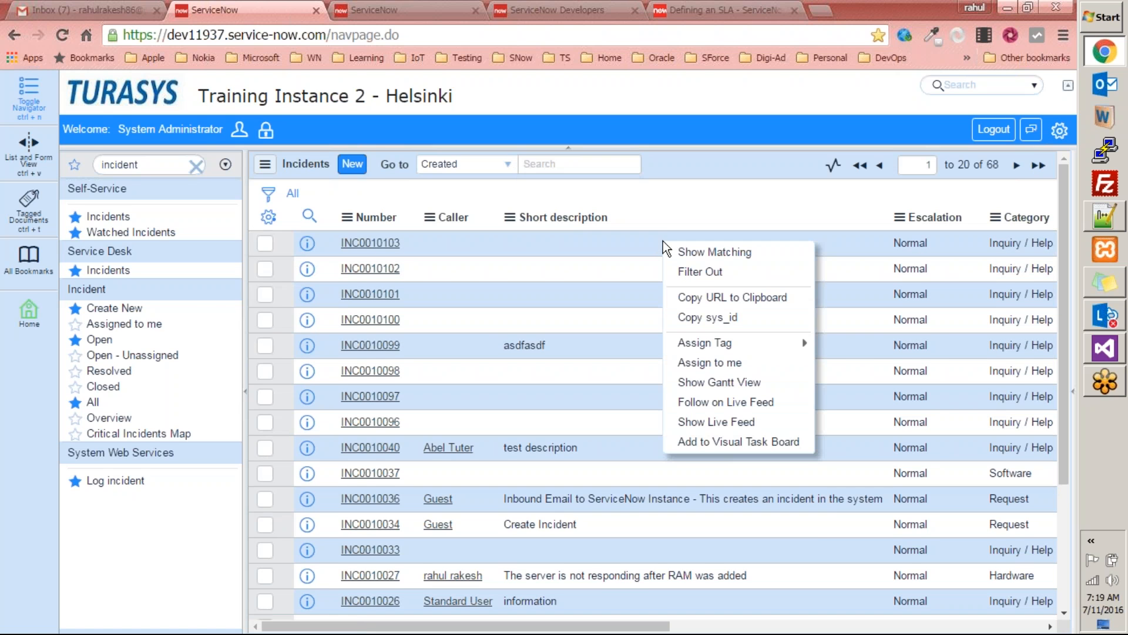
mouse_move(717, 347)
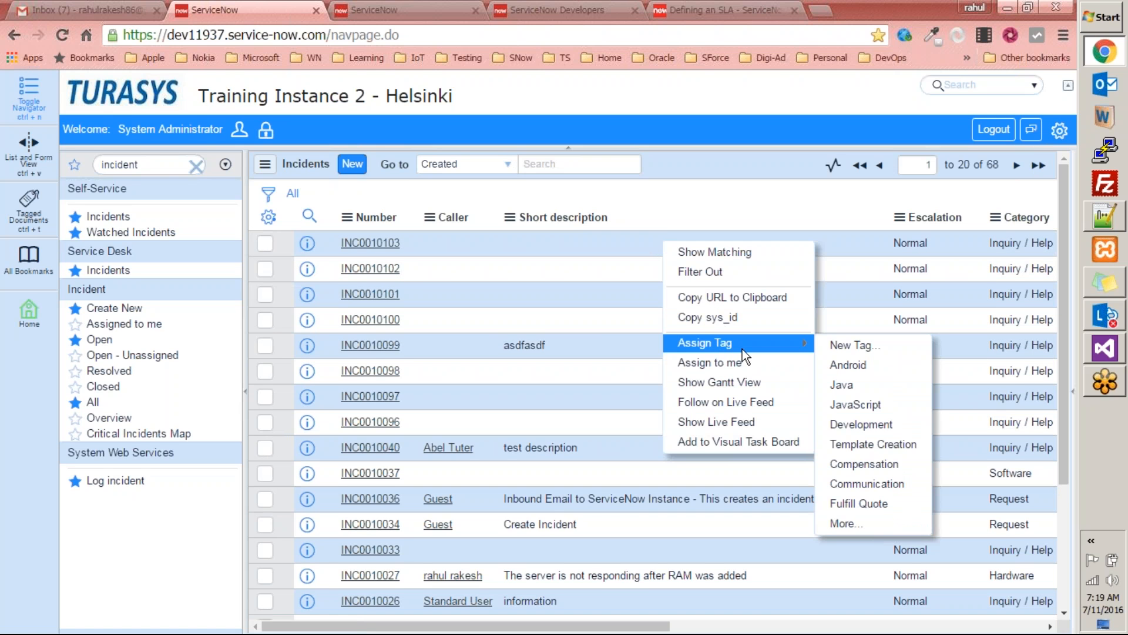
click(846, 386)
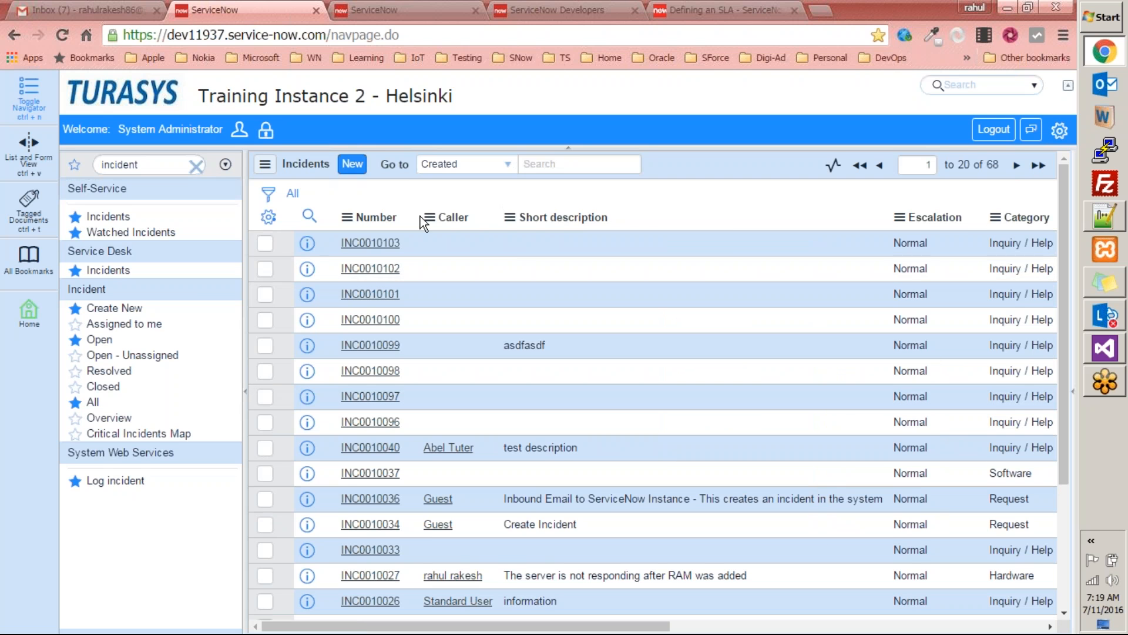
Step: Filter the incident list by the Java tag, review the matching incidents and clear the filter
click(269, 196)
click(356, 246)
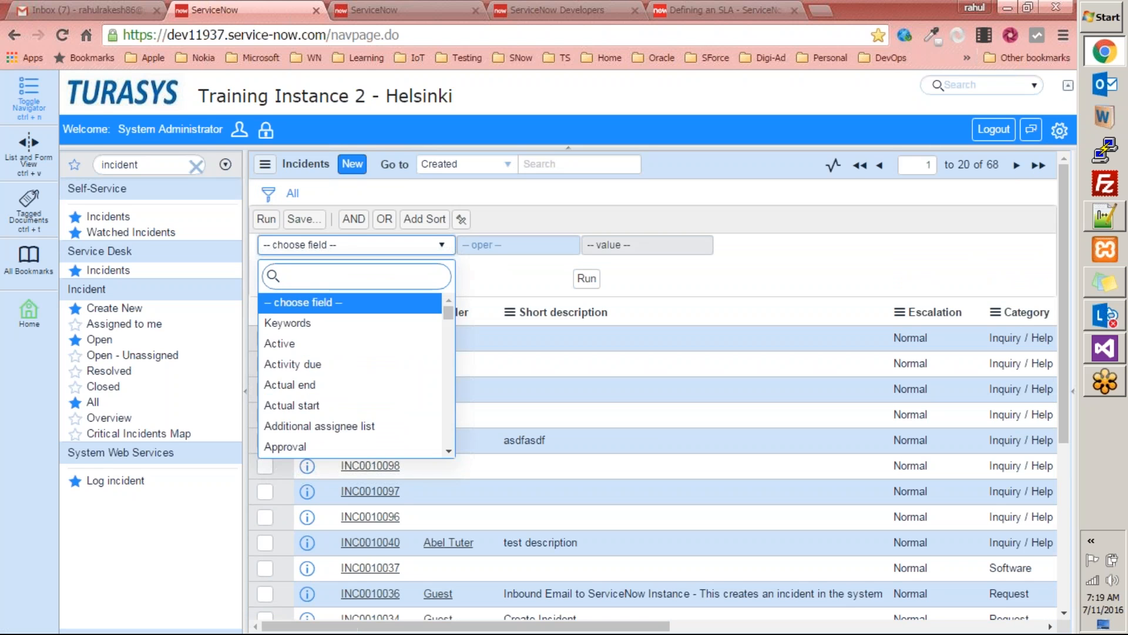
text(tags)
click(349, 304)
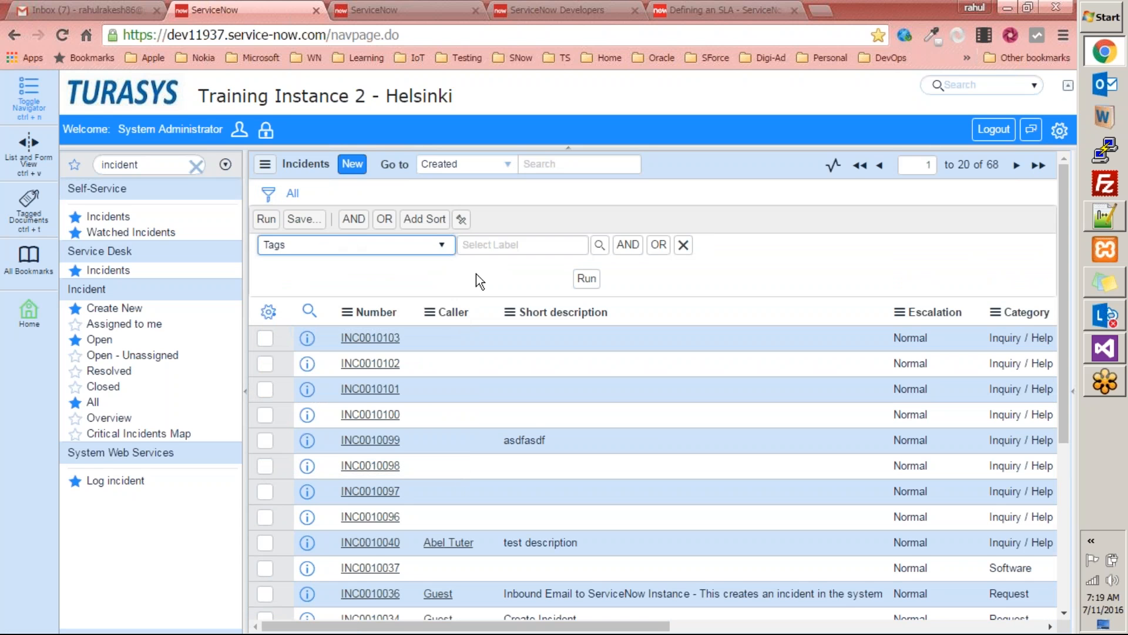
text(Java)
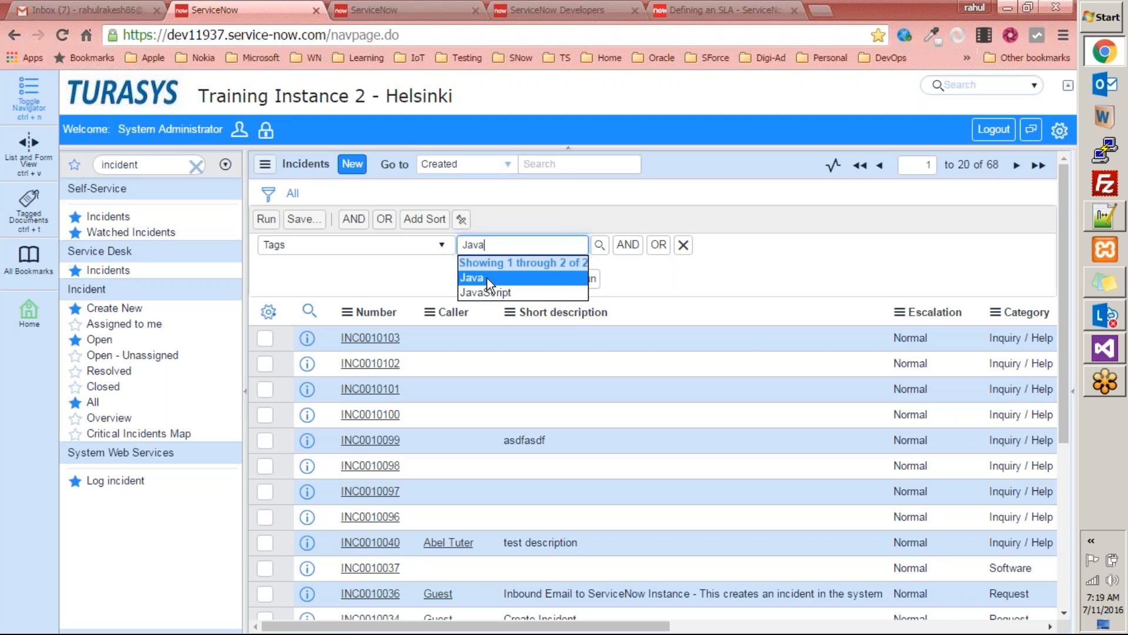
click(488, 262)
click(587, 278)
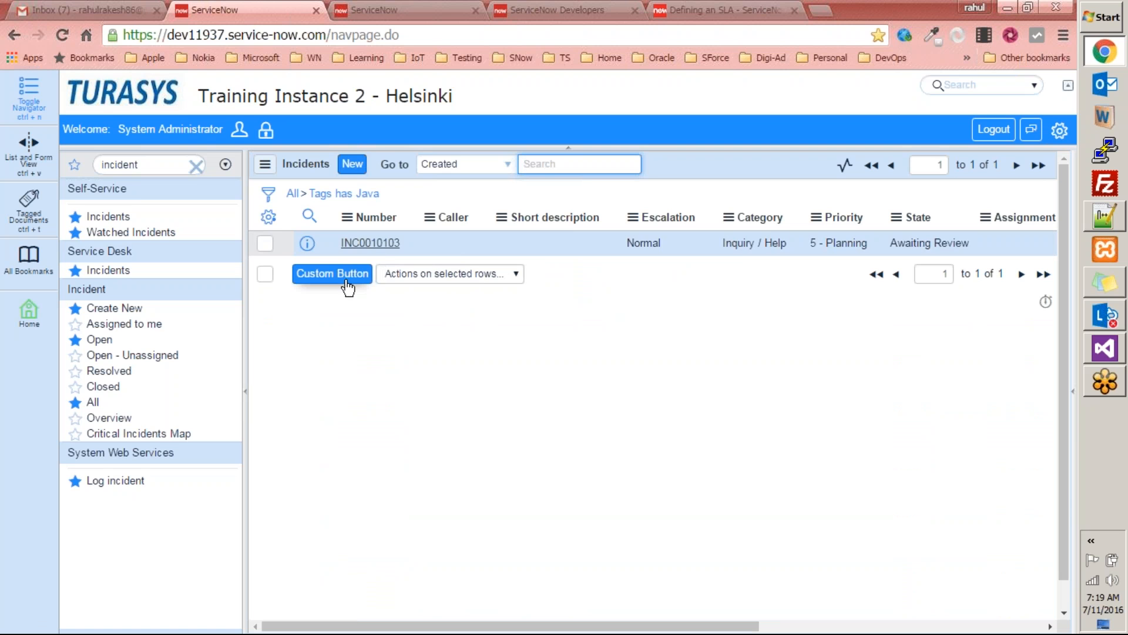
click(294, 195)
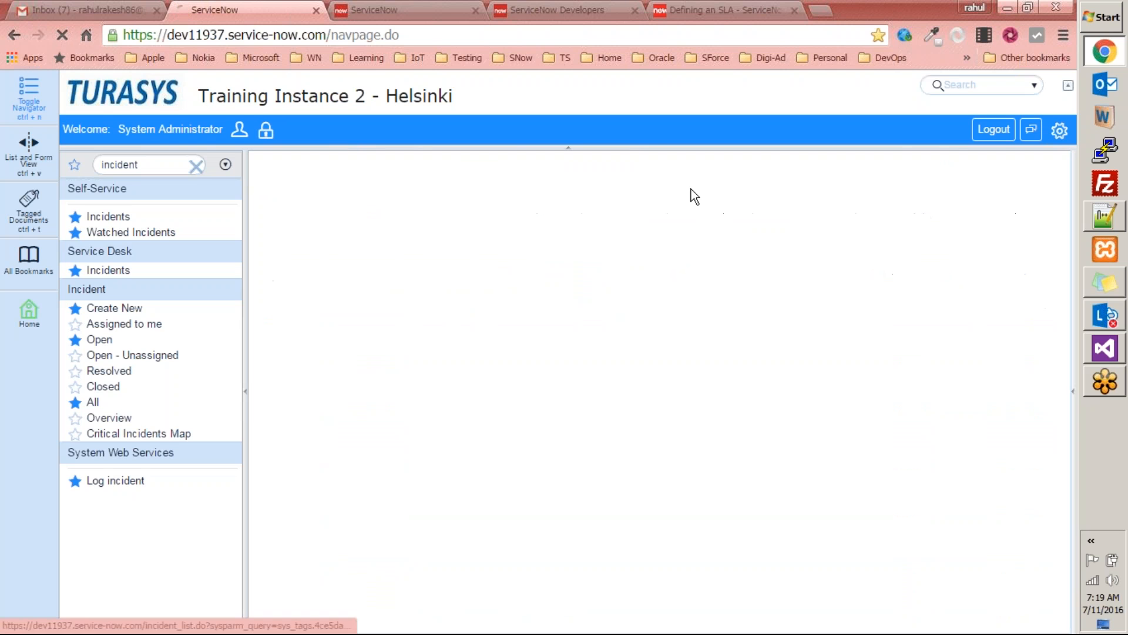
Step: Examine the tag and assignment actions offered for incident INC0010103 in the list without applying any
right_click(643, 247)
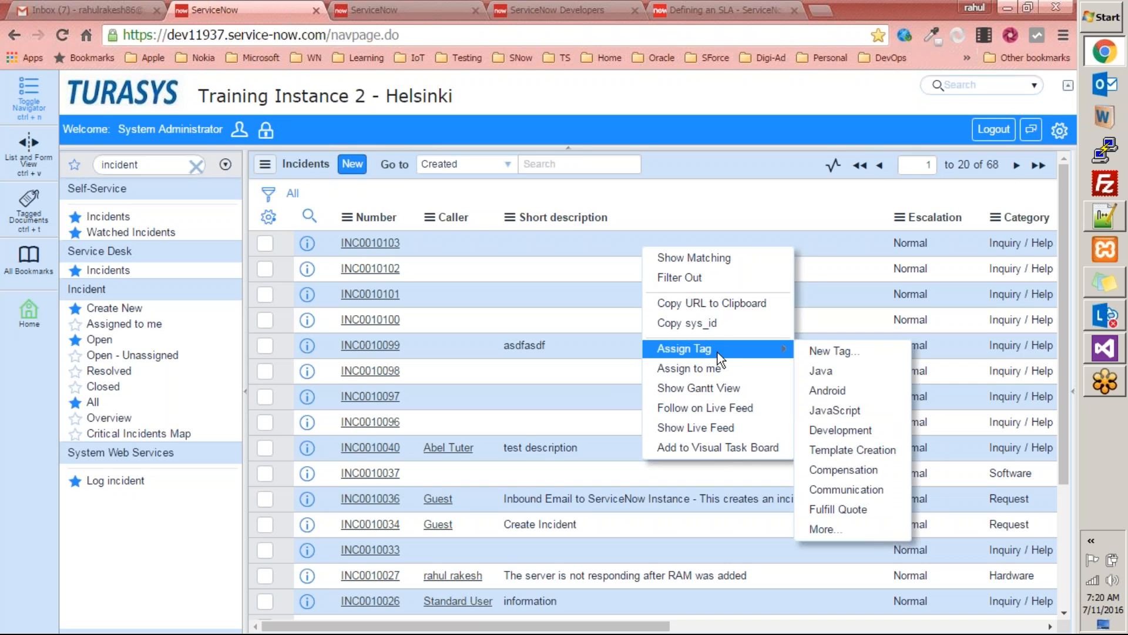
click(734, 185)
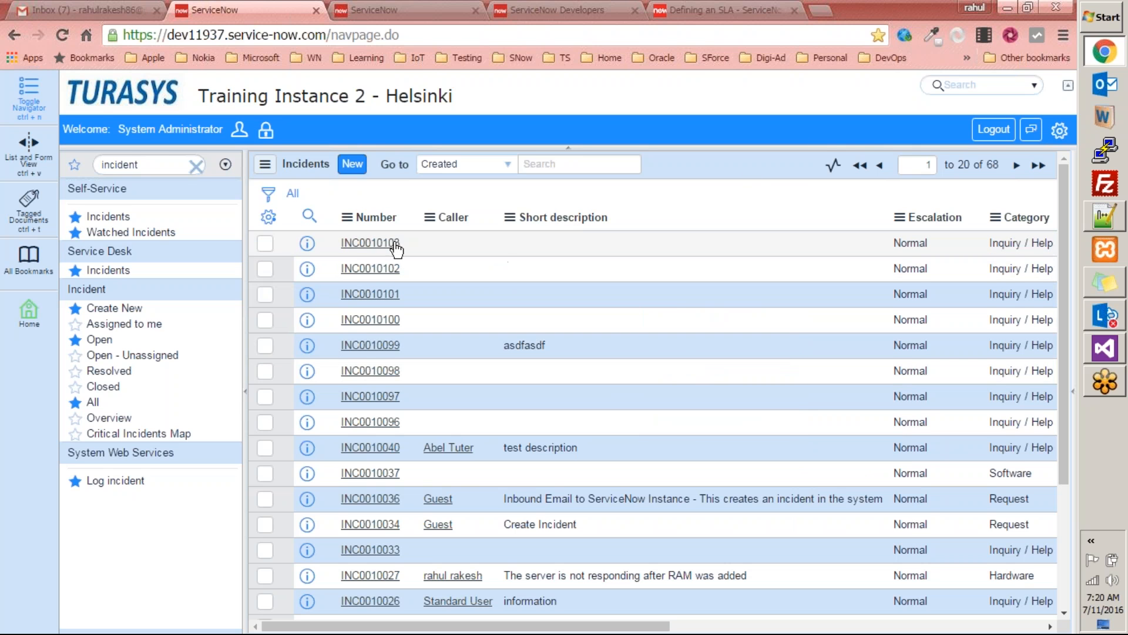
right_click(634, 241)
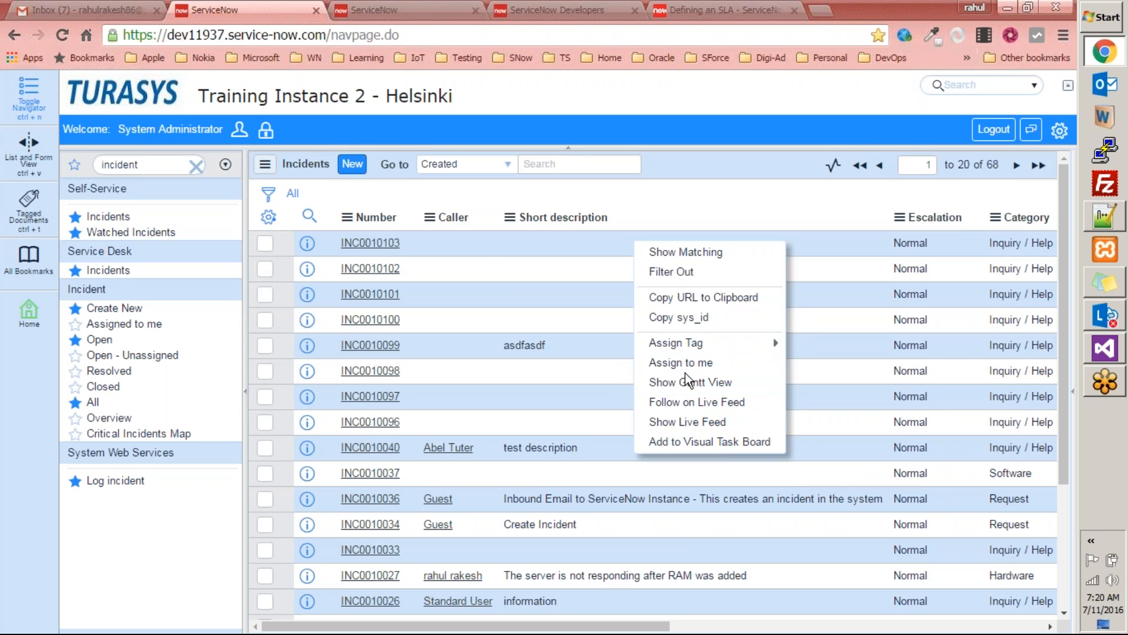
click(722, 168)
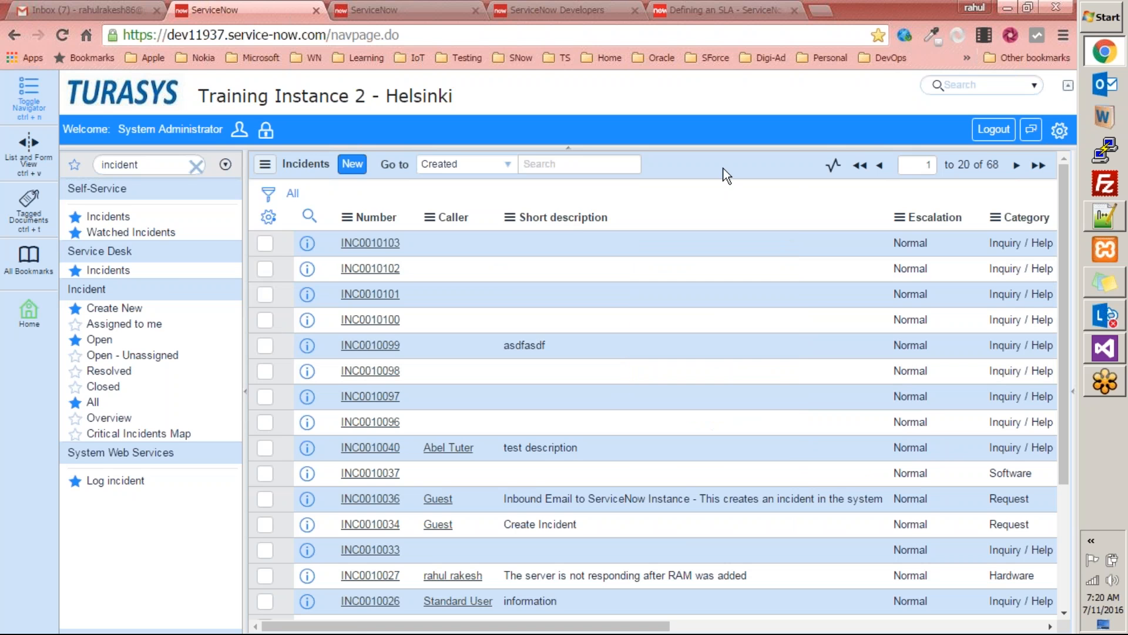
Step: Check the Assigned to field in incident INC0010103's record and assign the incident to the current user from the list
click(387, 246)
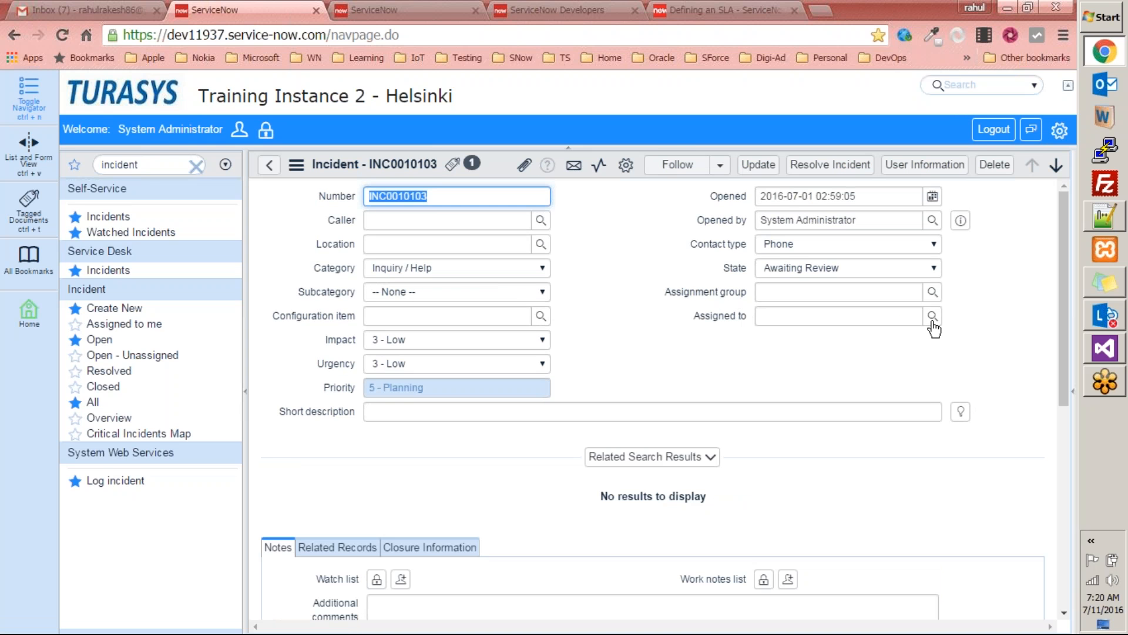
click(269, 165)
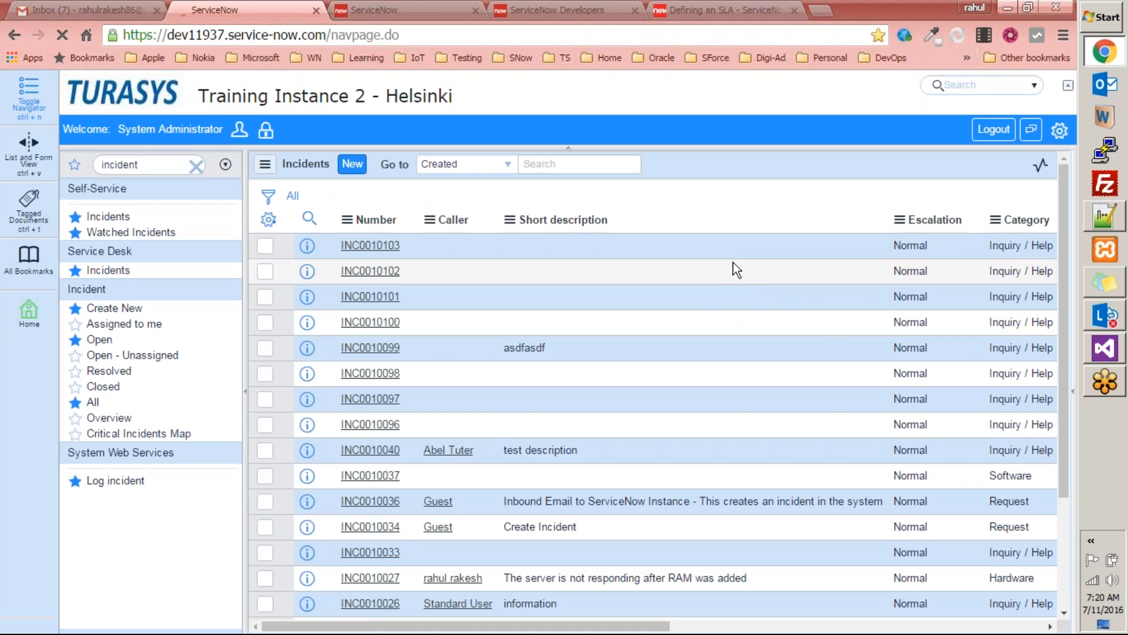
right_click(671, 243)
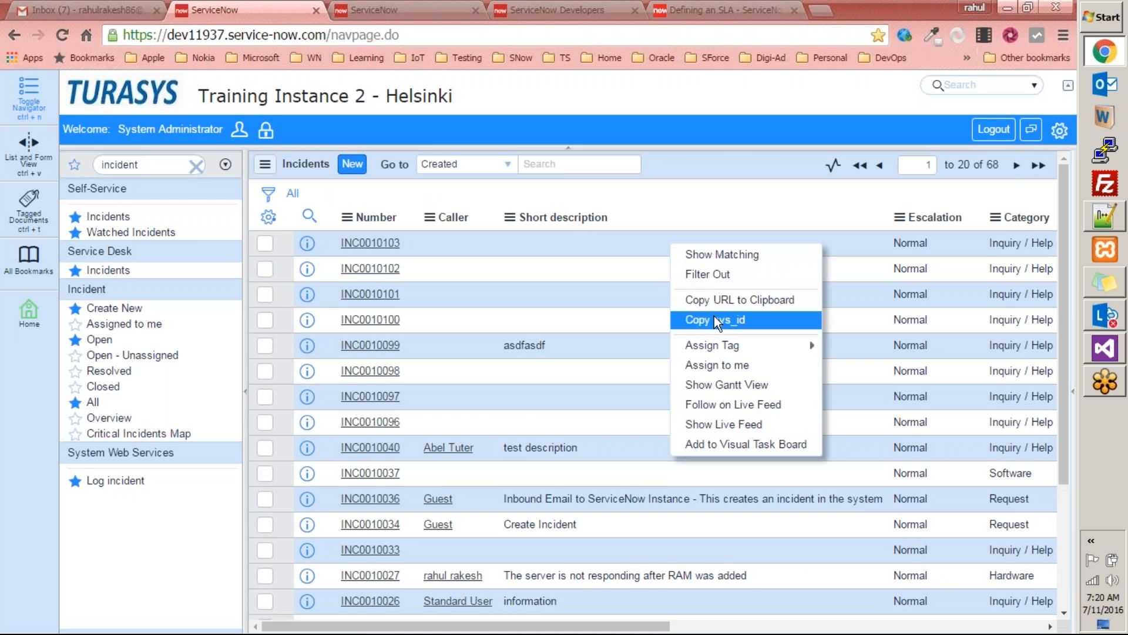
click(726, 366)
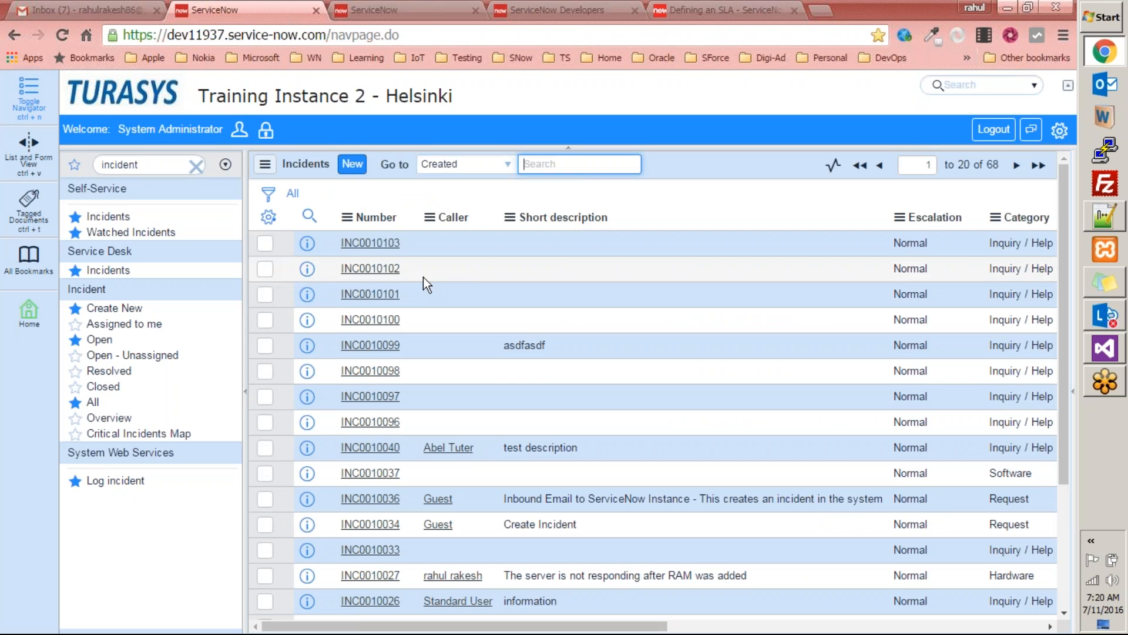
Step: Look through the Self-Service incidents, Watched Incidents and Service Desk incidents lists
click(109, 216)
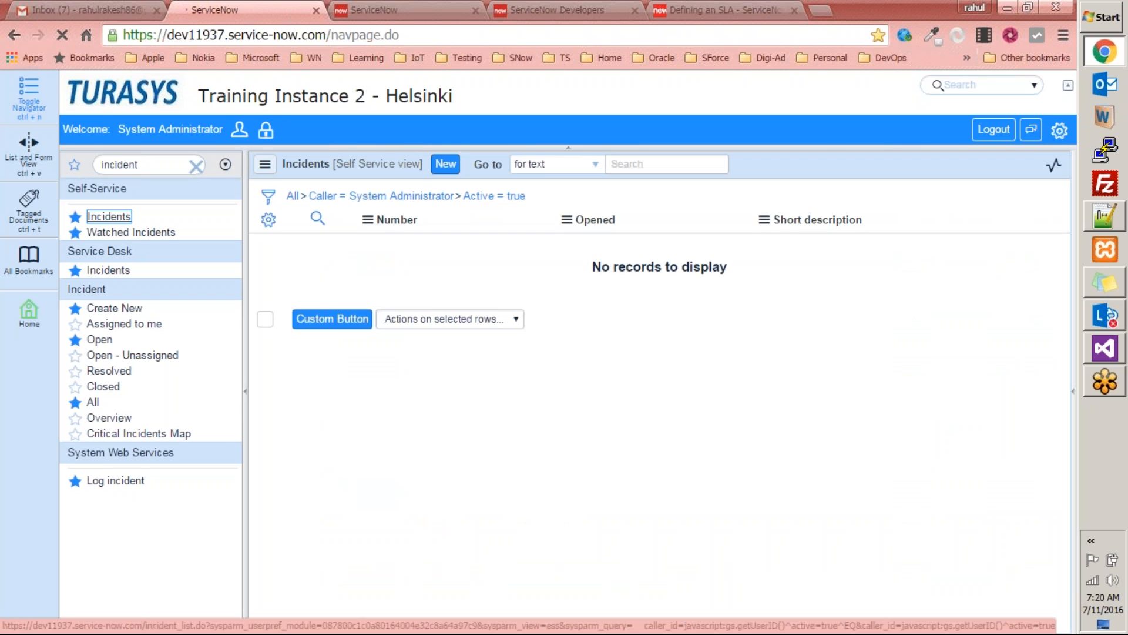
click(130, 232)
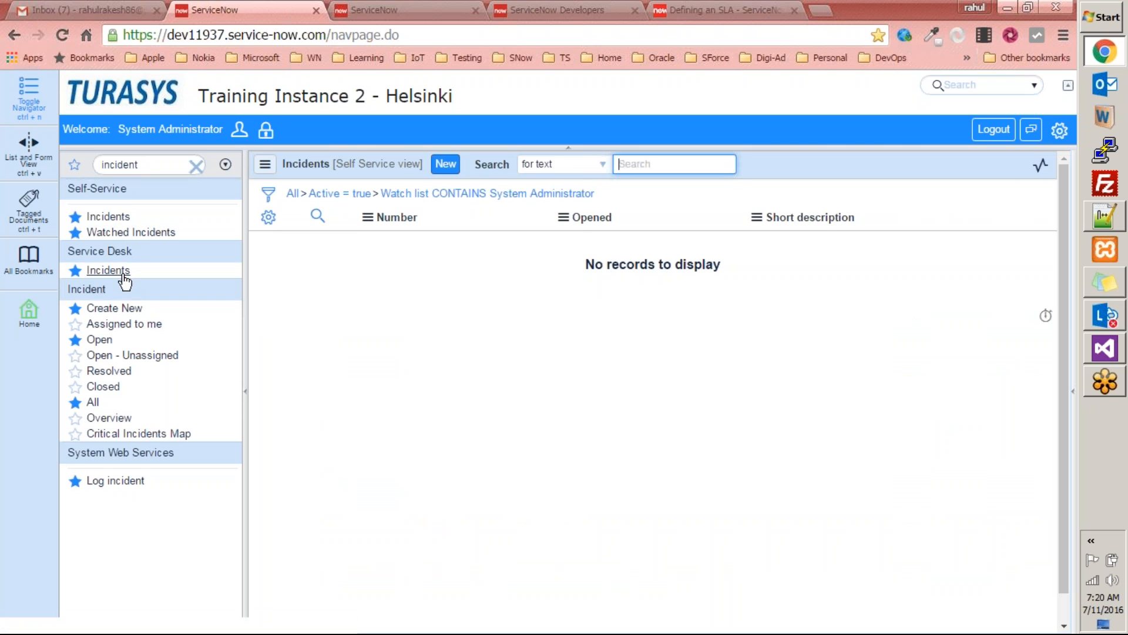
click(120, 271)
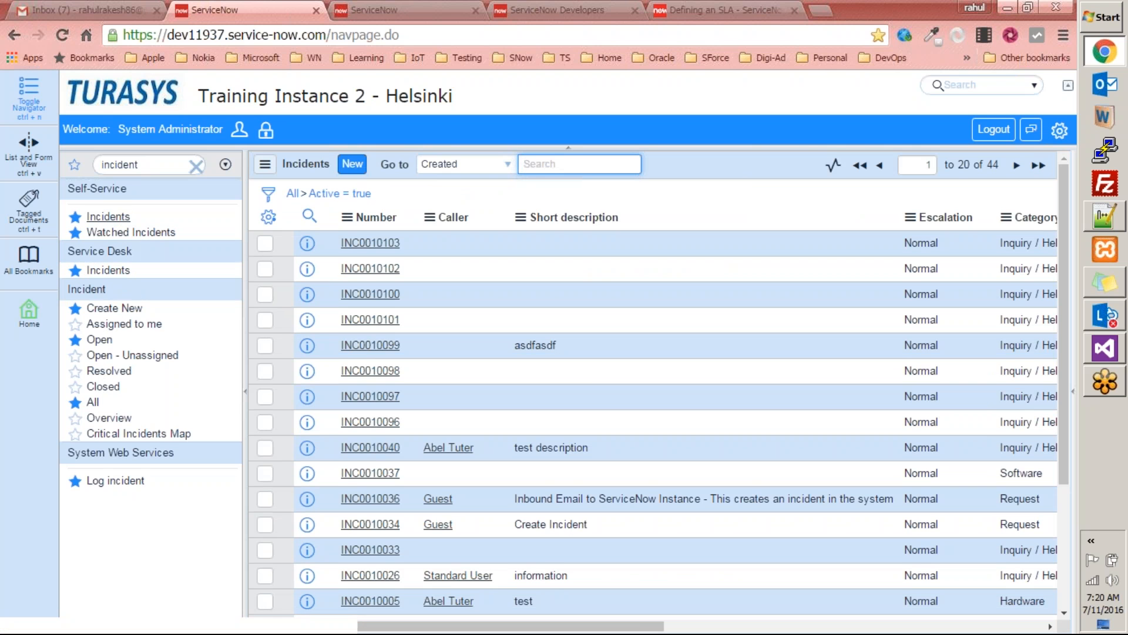
click(97, 216)
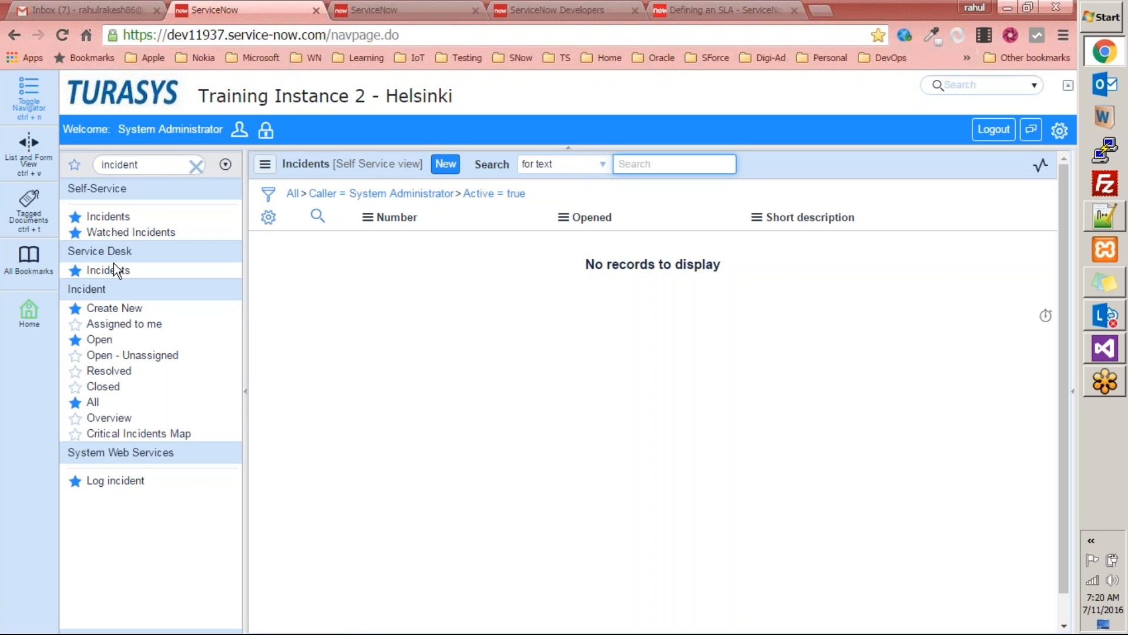
Step: Open incident INC0010103 from the list of all incidents, compare its Assigned to value with the logged-in user, and return to the list
click(93, 403)
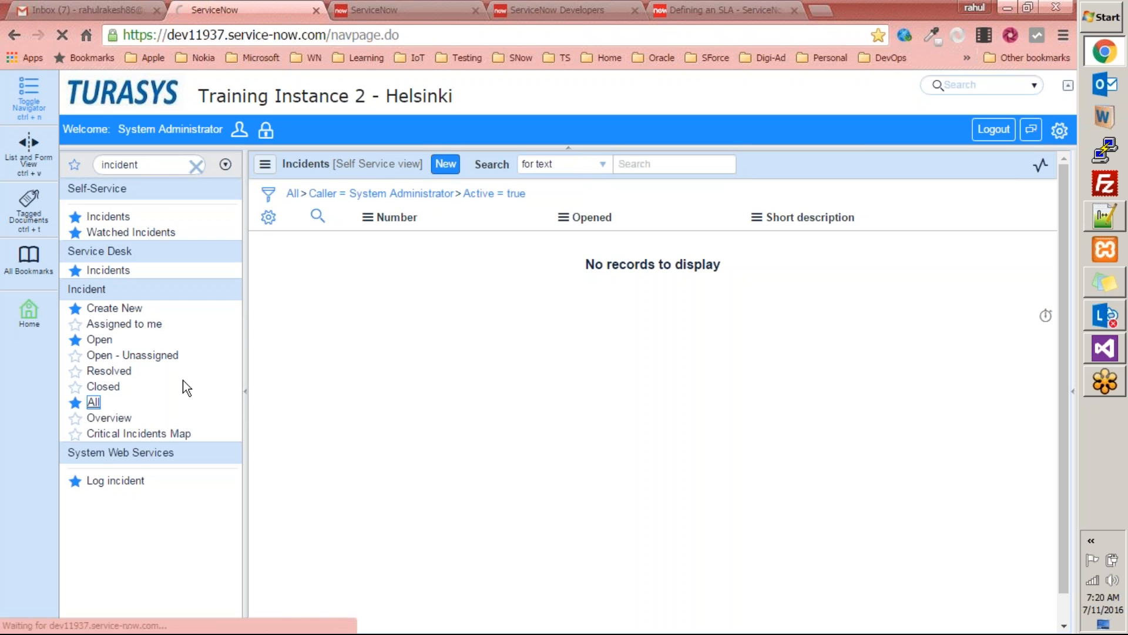
click(389, 245)
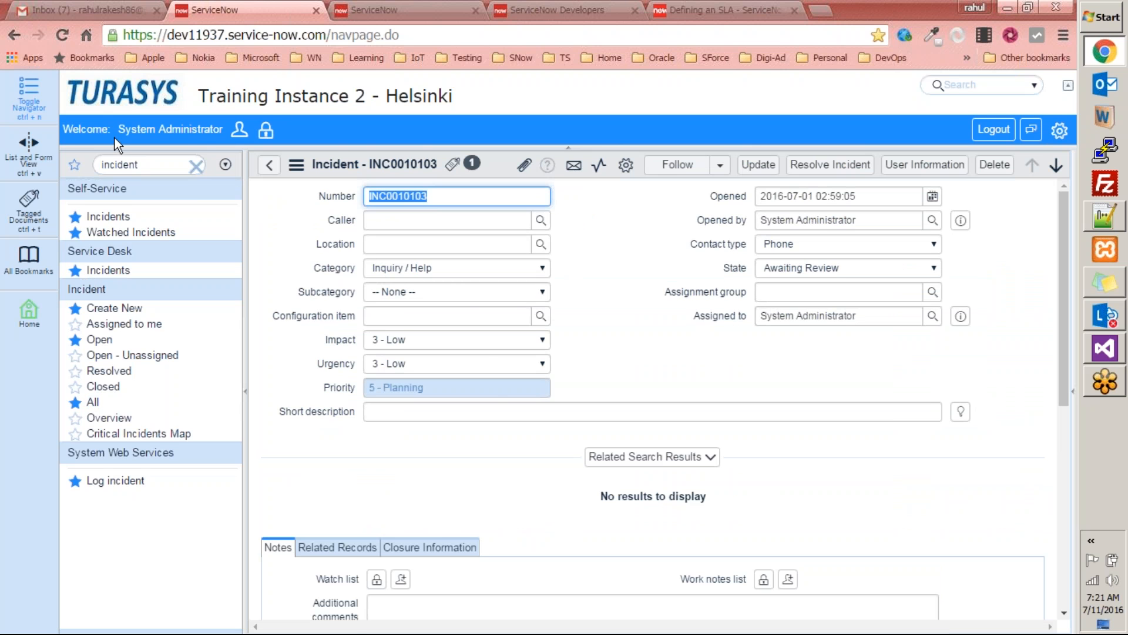
drag(116, 132, 230, 129)
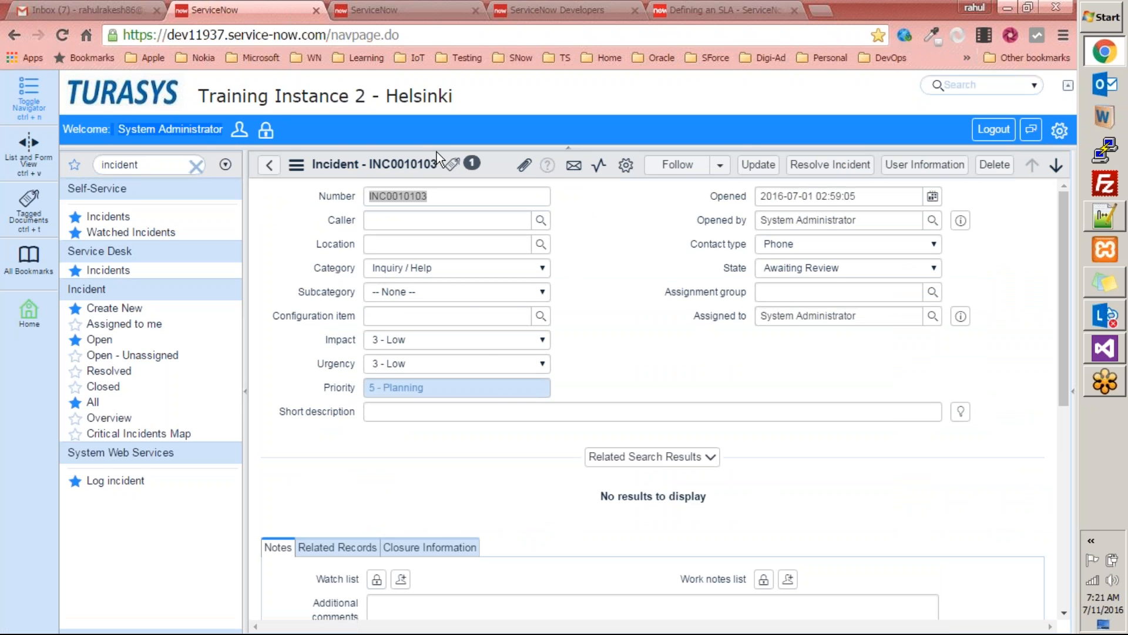
click(269, 165)
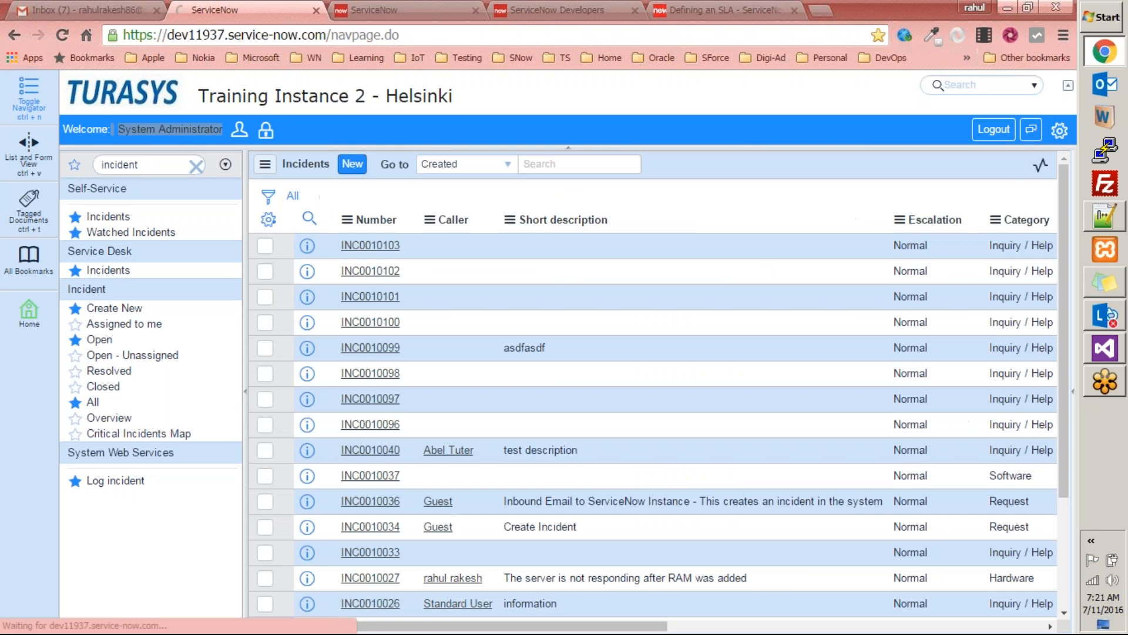
Step: Try twice to show the Gantt view of incident INC0010103, closing the page it opens each time
right_click(662, 240)
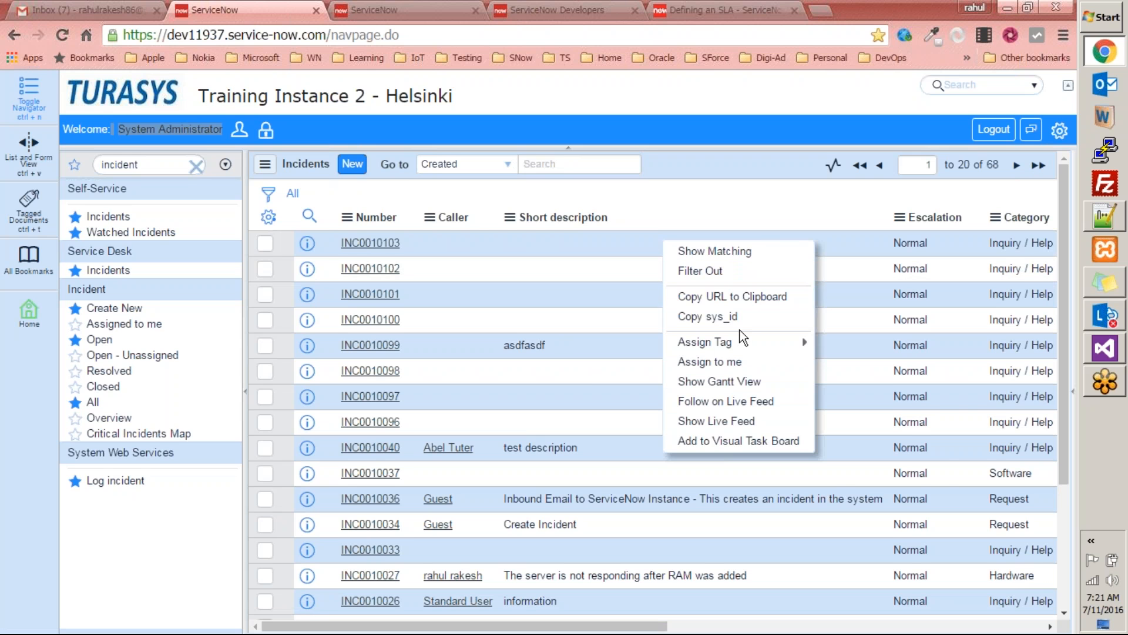
click(756, 386)
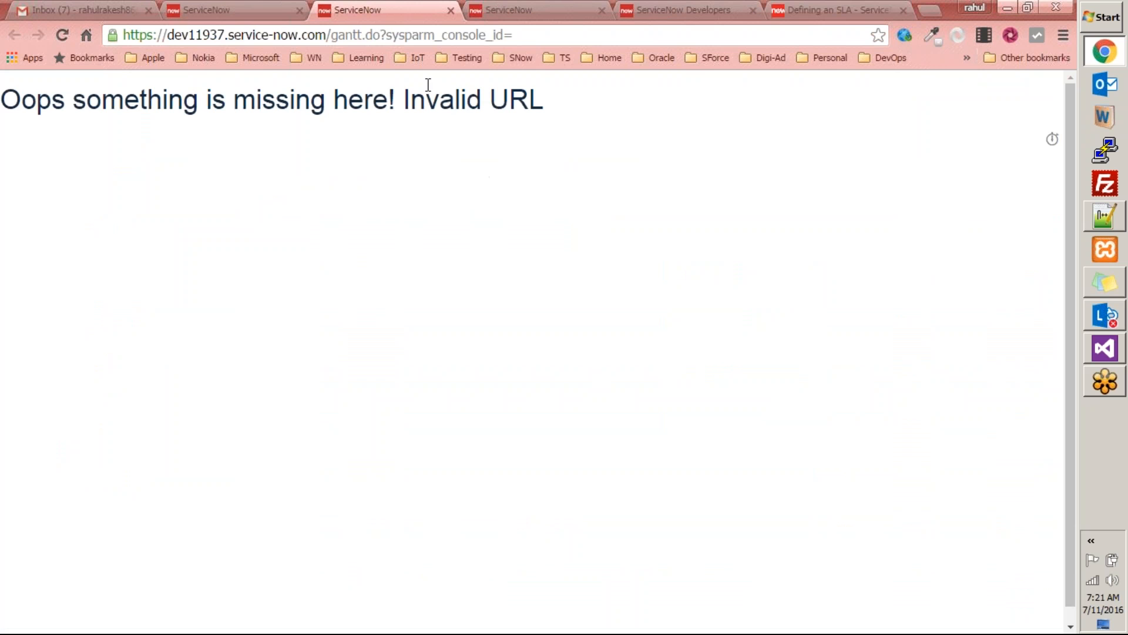
key(ctrl+w)
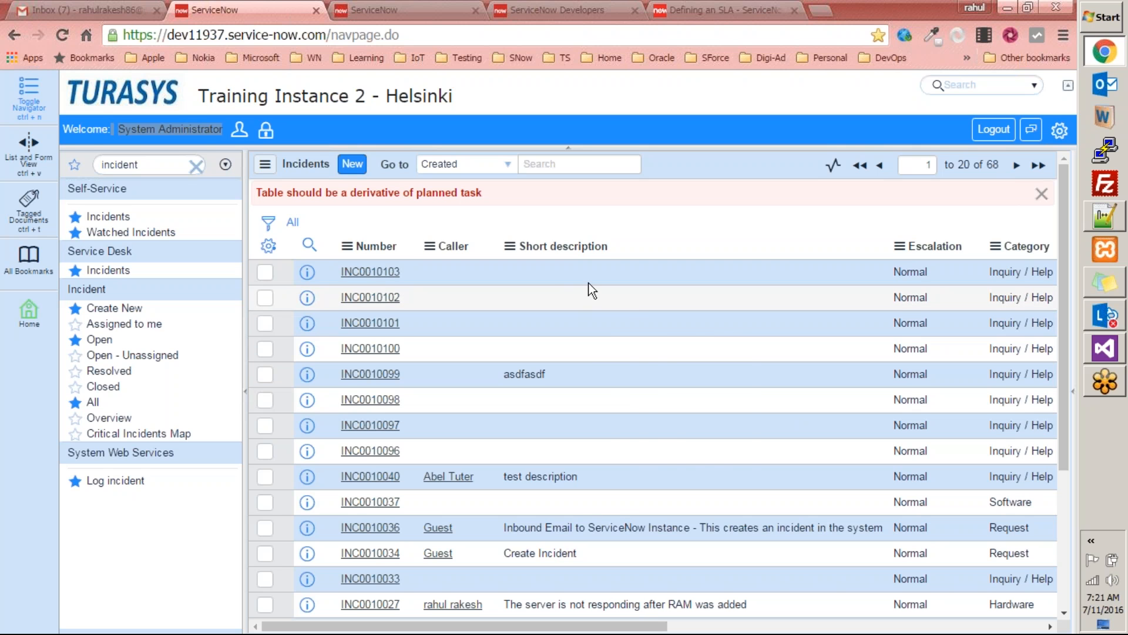
right_click(594, 268)
click(693, 410)
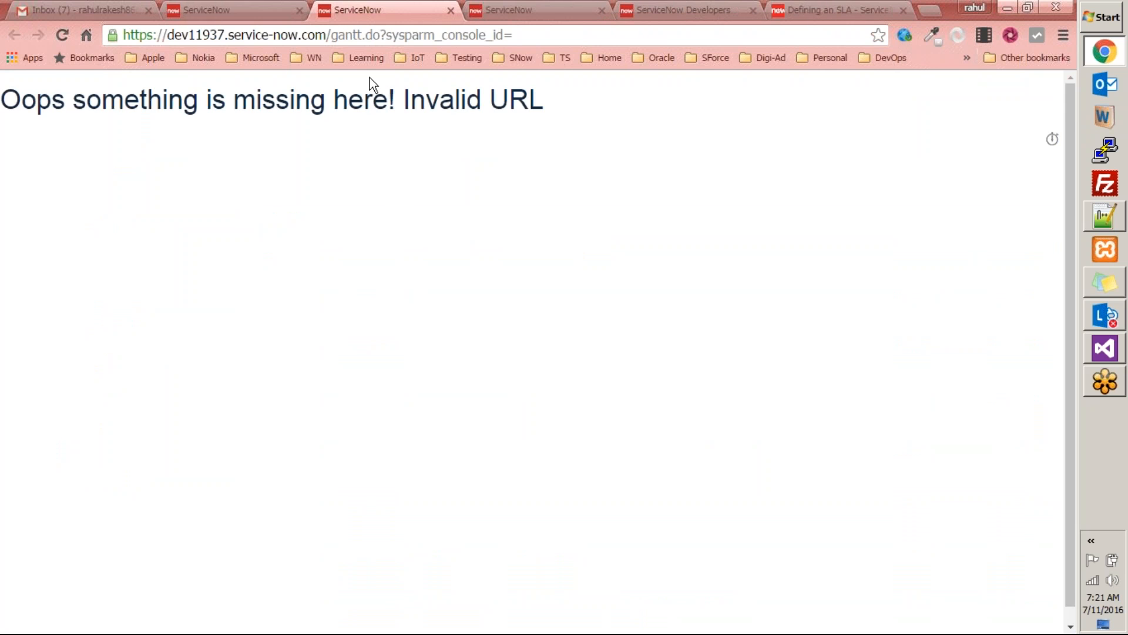
key(ctrl+w)
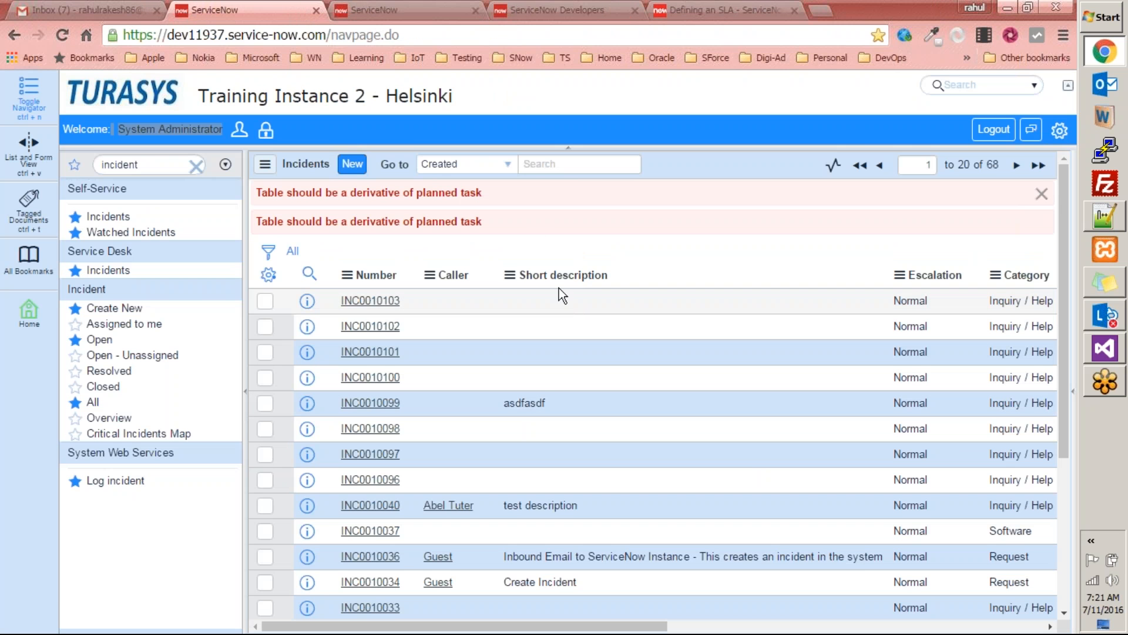
Step: Try to show the Gantt view of incident INC0010027 and close the page it opens
scroll(516, 195, down, 1)
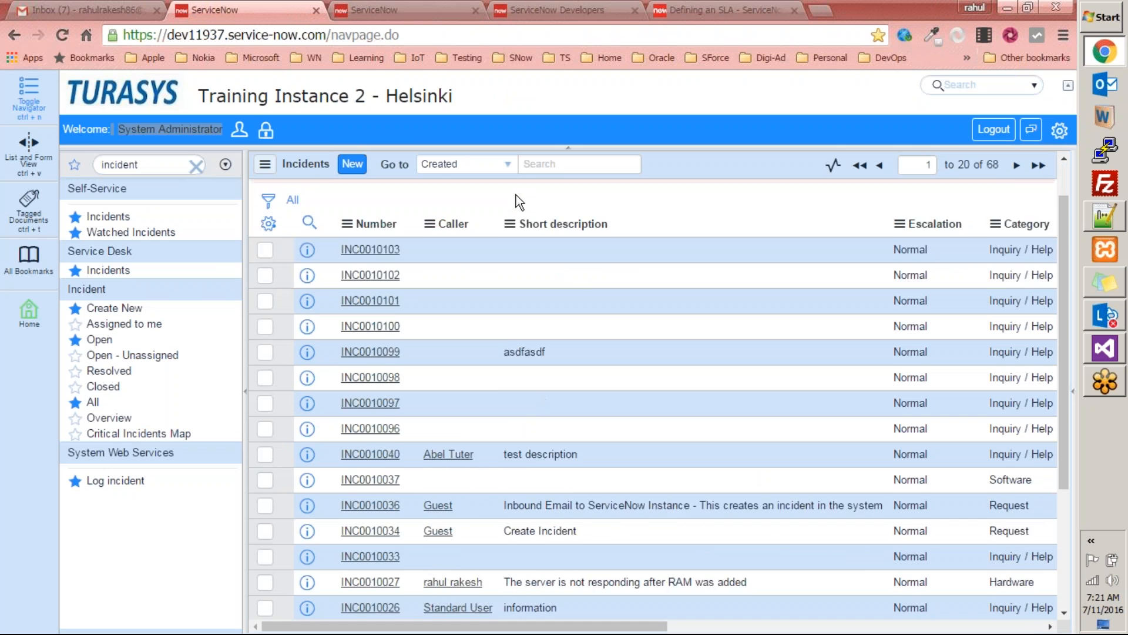
scroll(555, 301, down, 4)
right_click(557, 392)
click(614, 532)
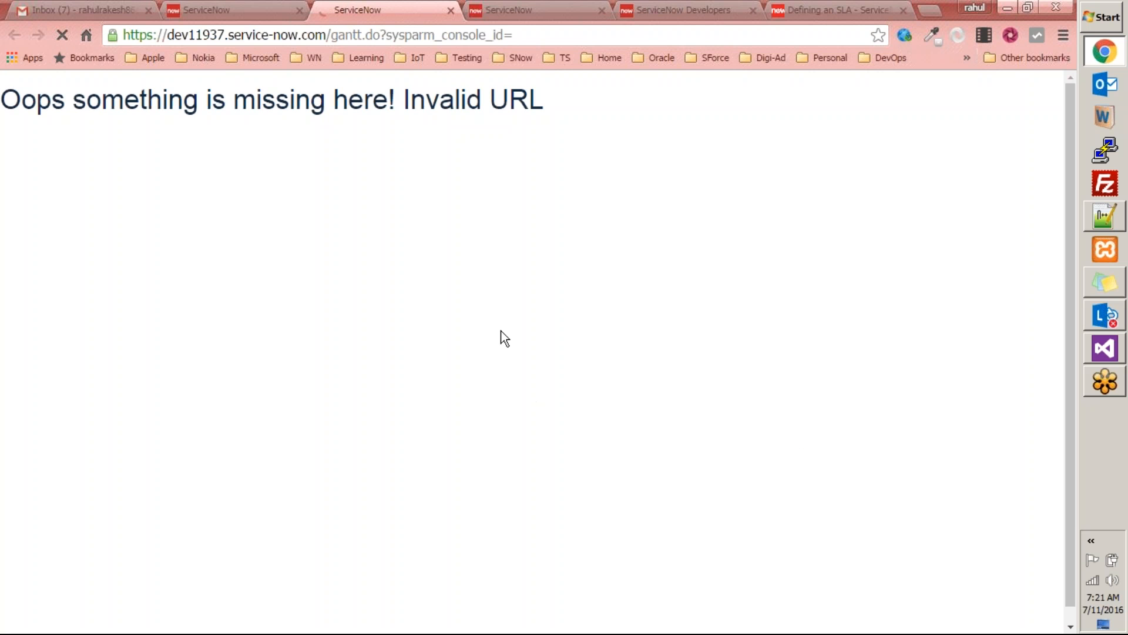
key(ctrl+w)
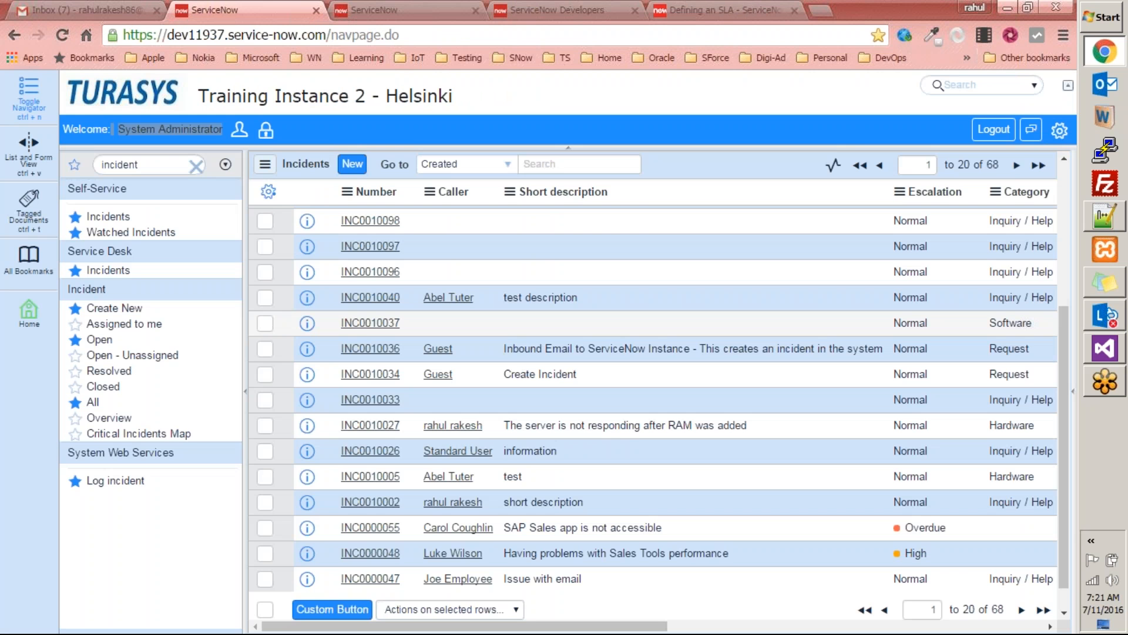
Step: Open incident INC0000047 and examine its form, including the related search results, notes and Task SLAs
scroll(500, 333, down, 1)
scroll(446, 356, up, 5)
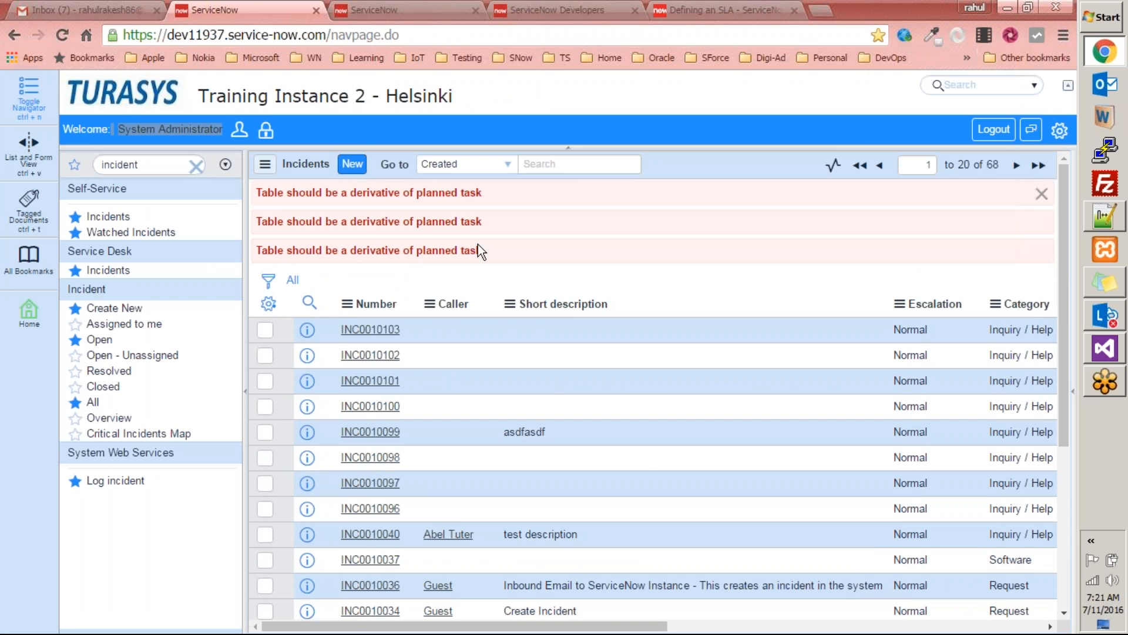
scroll(486, 243, down, 5)
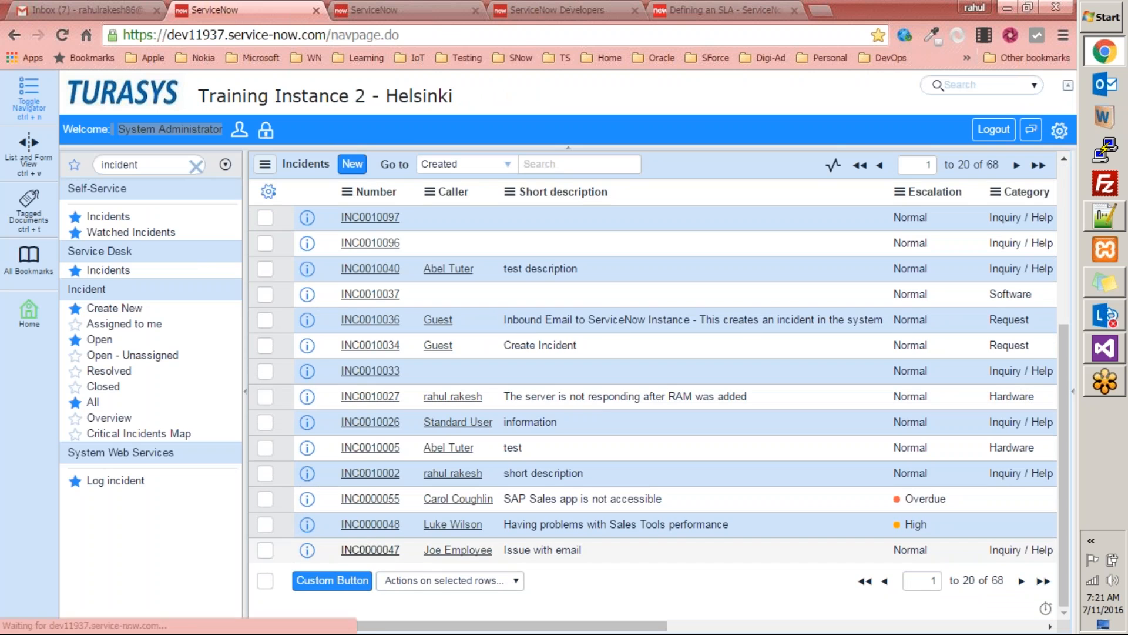
scroll(563, 435, down, 4)
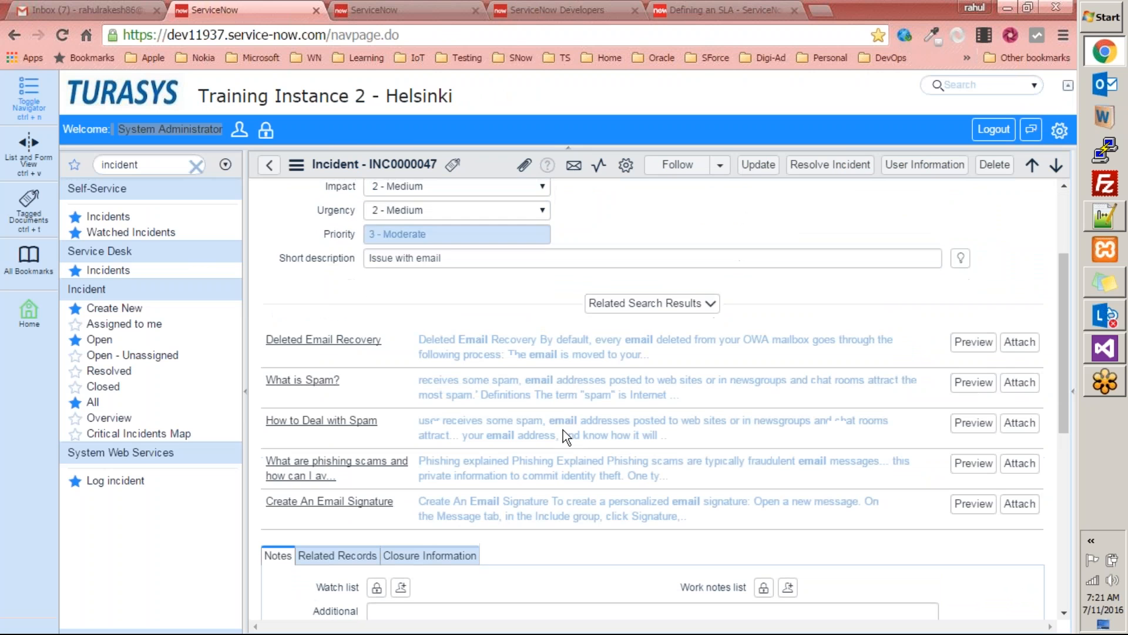
scroll(562, 435, down, 6)
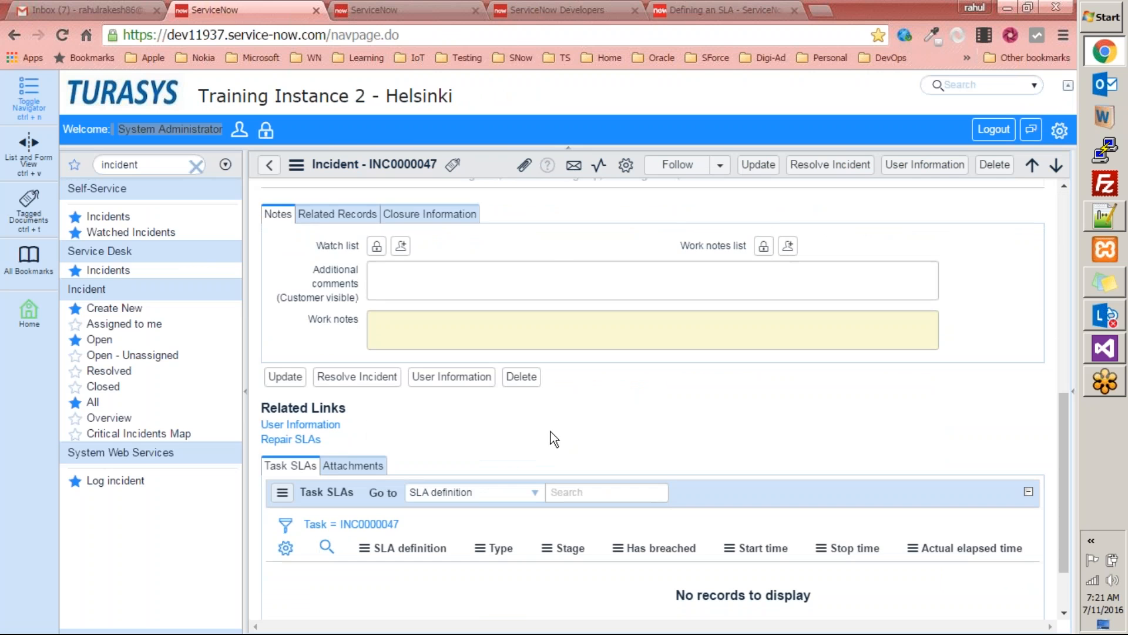
scroll(527, 430, up, 6)
scroll(527, 430, down, 7)
scroll(527, 430, up, 4)
scroll(527, 430, down, 3)
scroll(527, 430, up, 9)
Step: Leave the incident record and reopen the list of all incidents
click(269, 165)
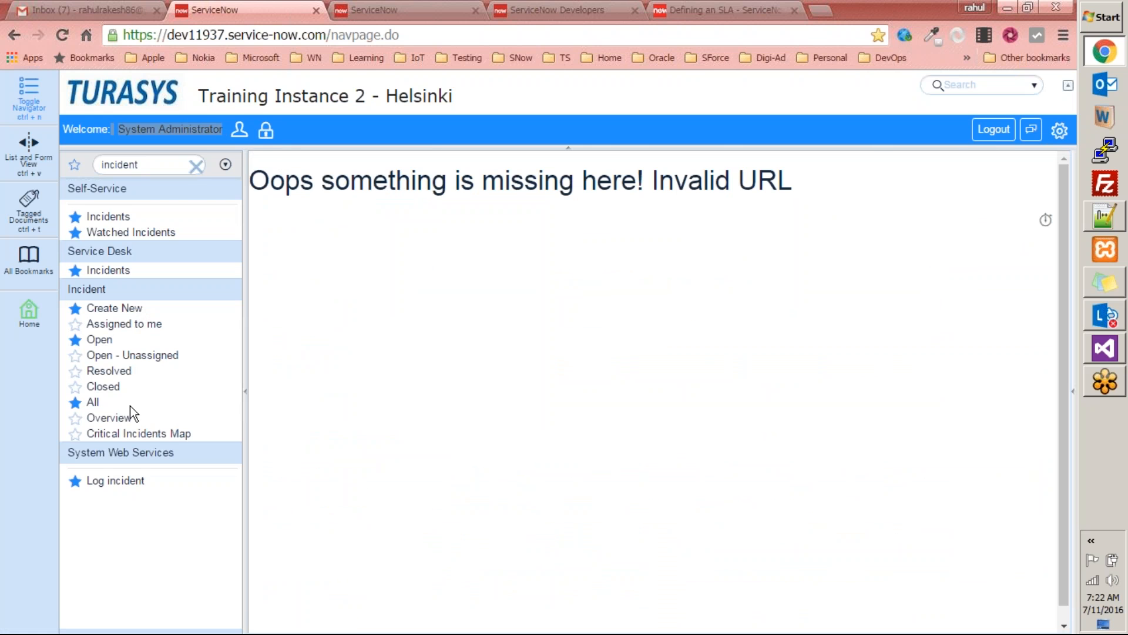
click(93, 402)
scroll(529, 388, down, 3)
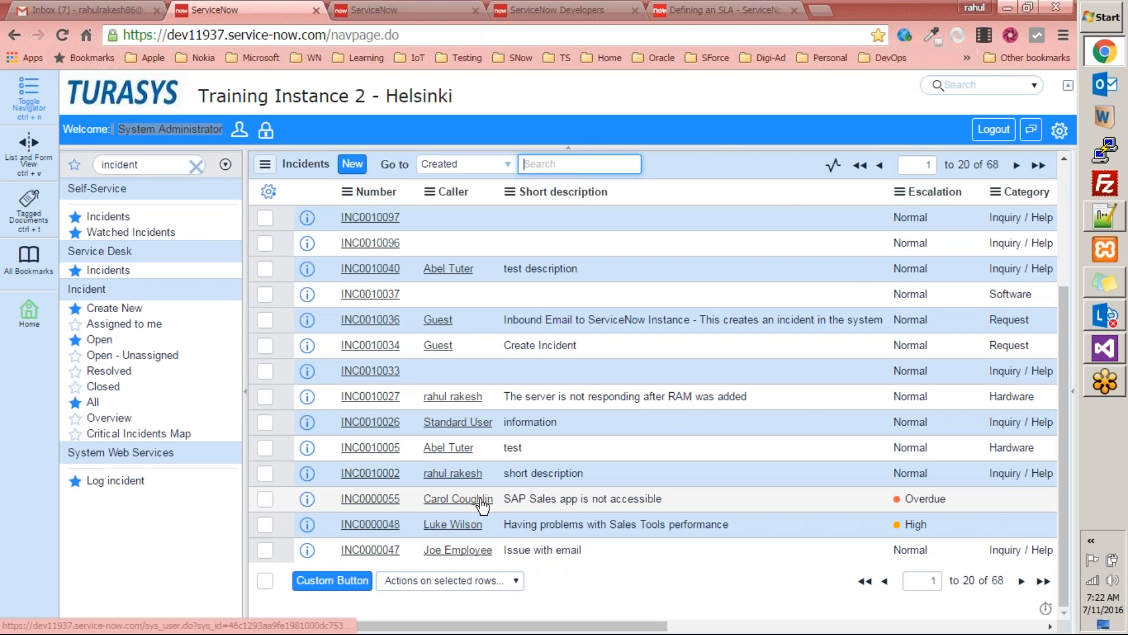
Step: Switch to the ServiceNow product documentation wiki and search it for "show gantt view"
right_click(546, 500)
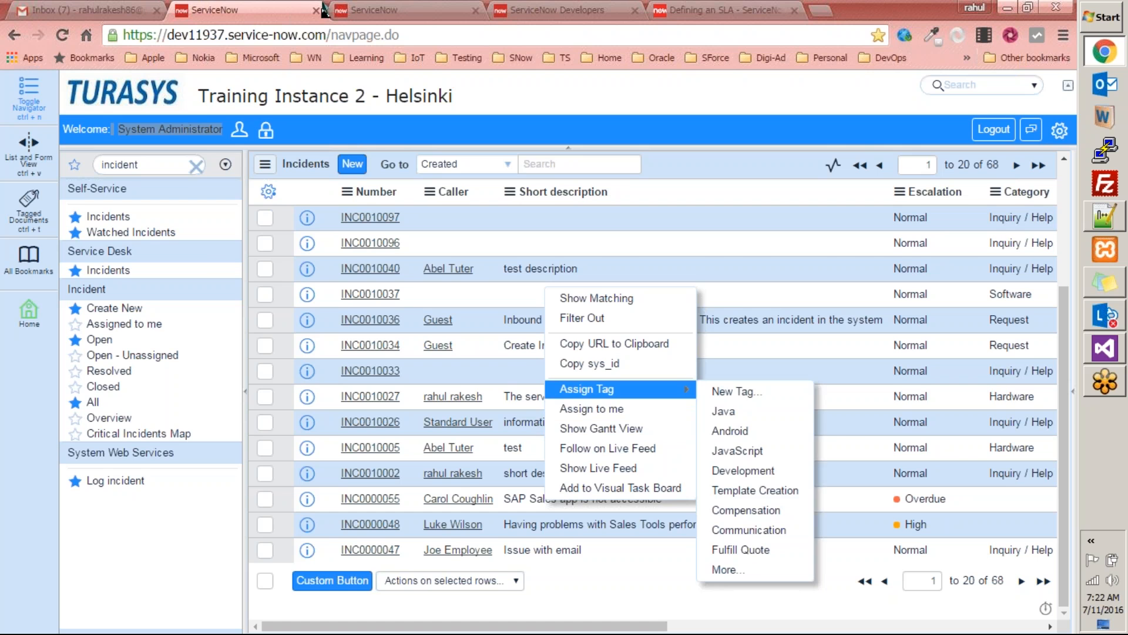
click(680, 10)
scroll(764, 235, up, 15)
click(872, 132)
text(show gantt)
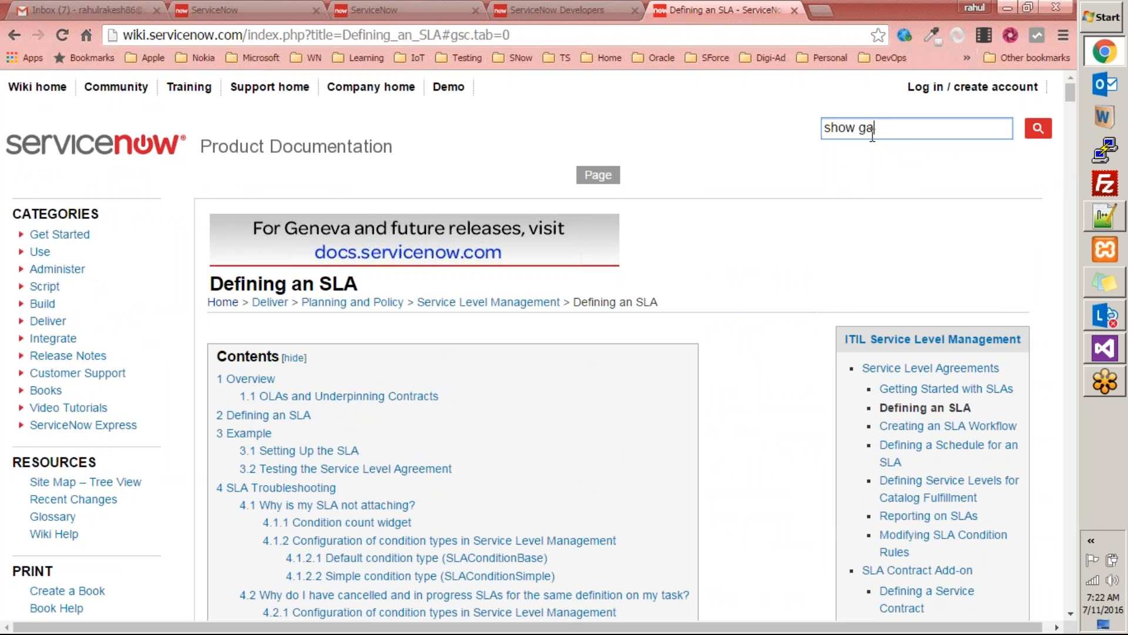
text( viw)
key(Return)
key(BackSpace)
text(ew)
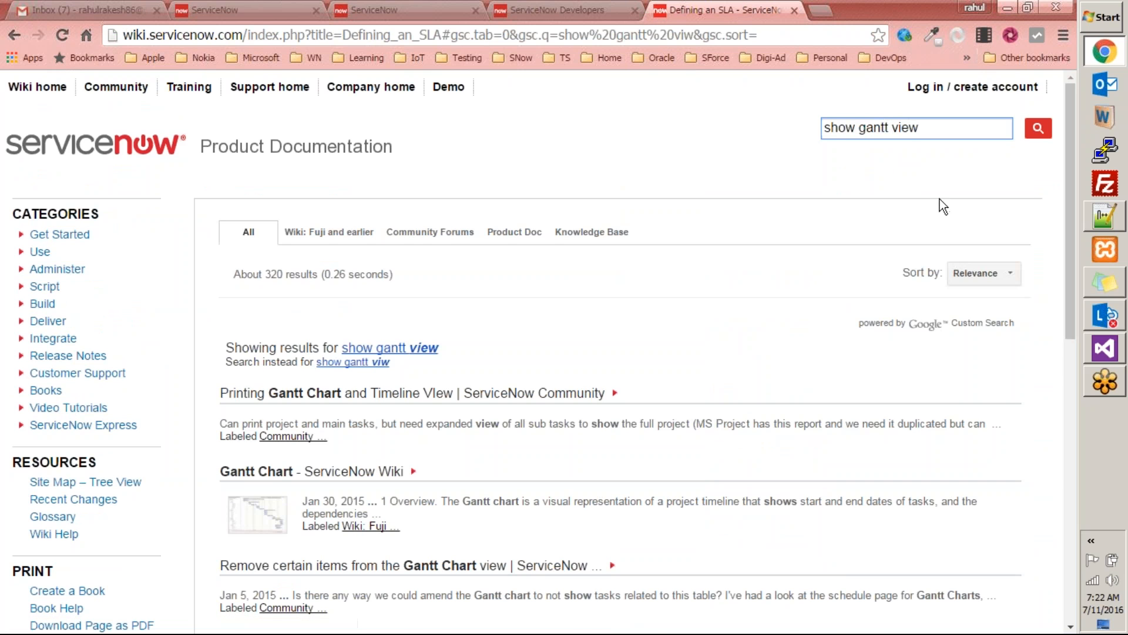
key(Return)
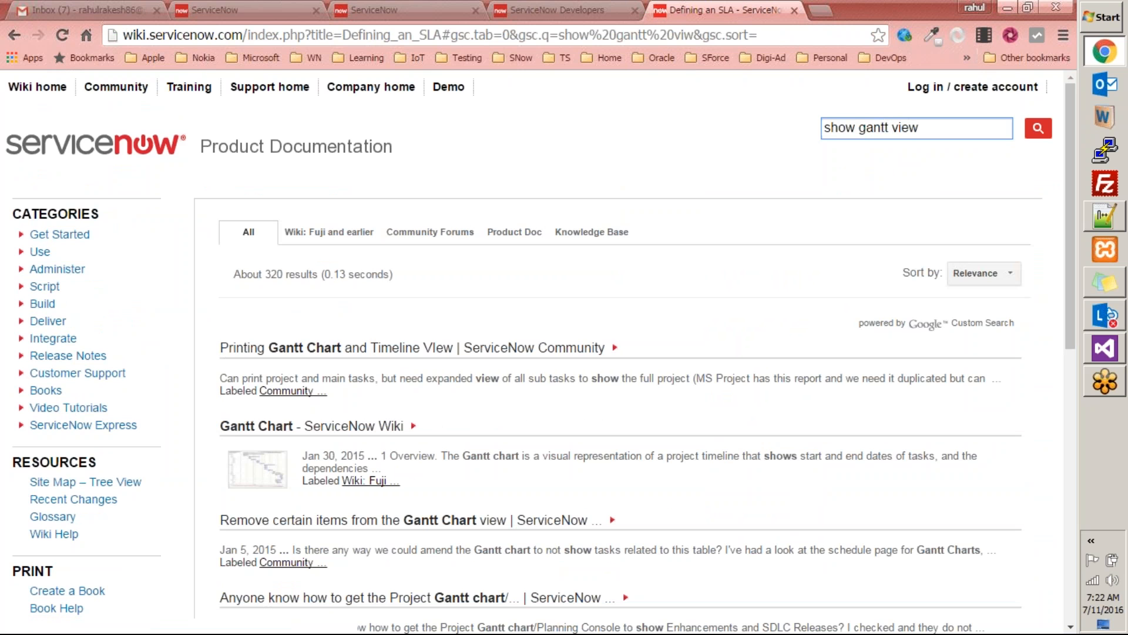
Step: Open the search result on printing Gantt charts and timelines, close its page and return to the incident list
click(363, 348)
scroll(379, 359, down, 4)
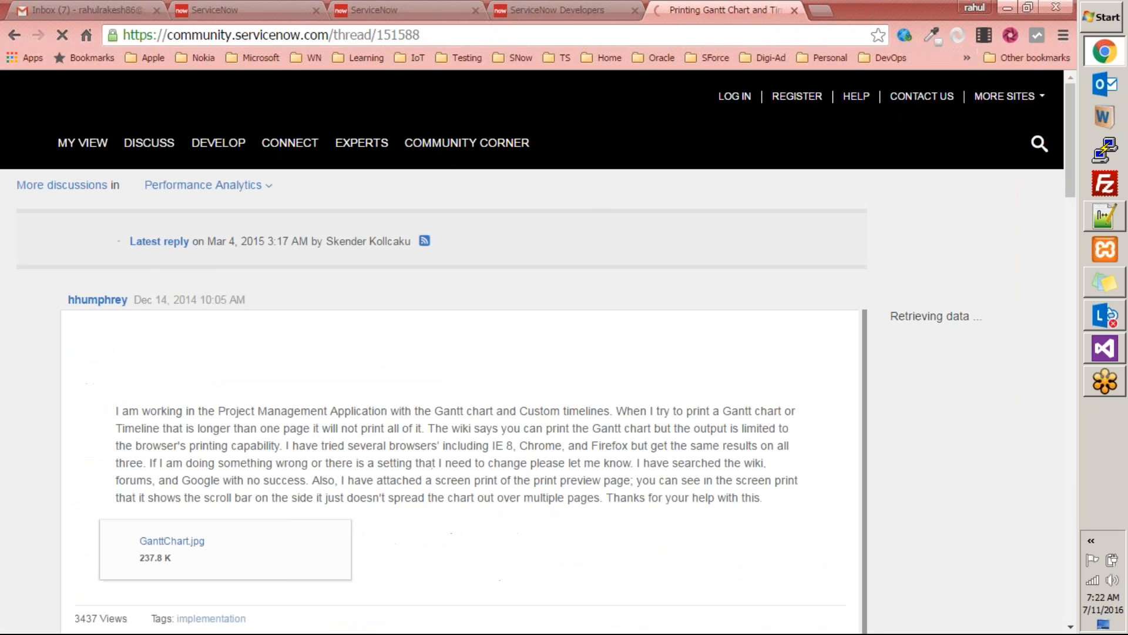
scroll(402, 405, down, 8)
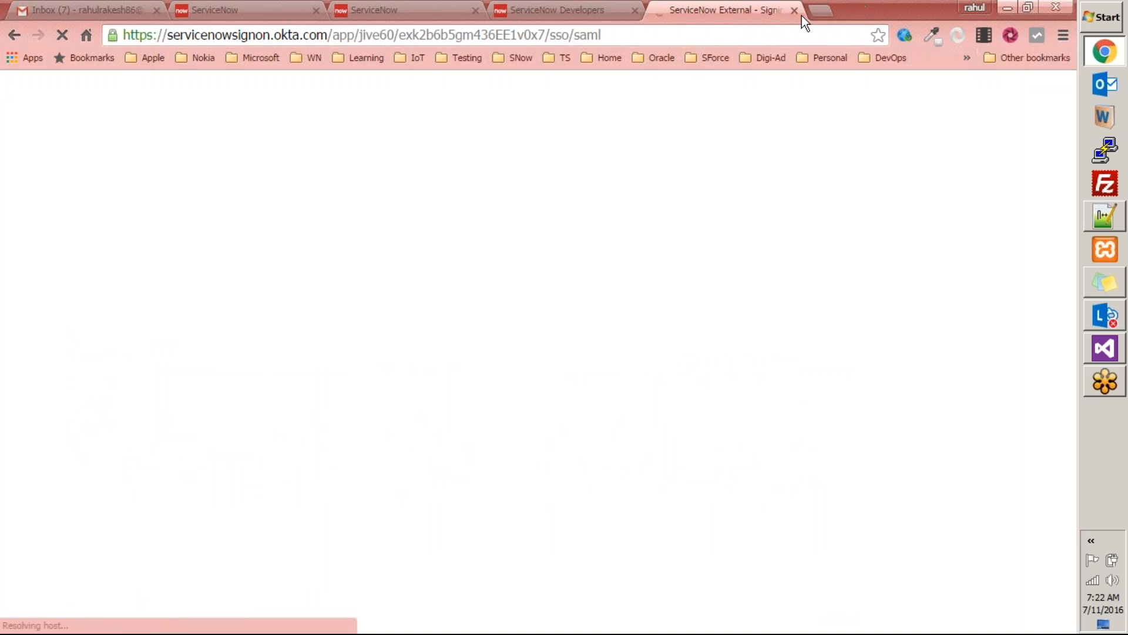
click(794, 10)
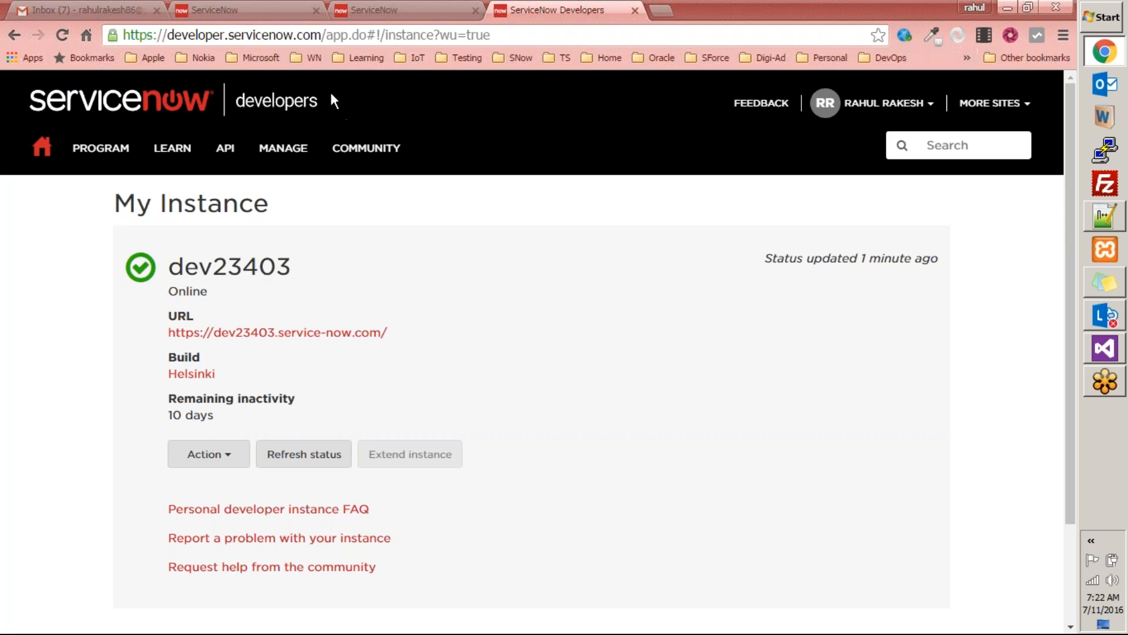
click(277, 10)
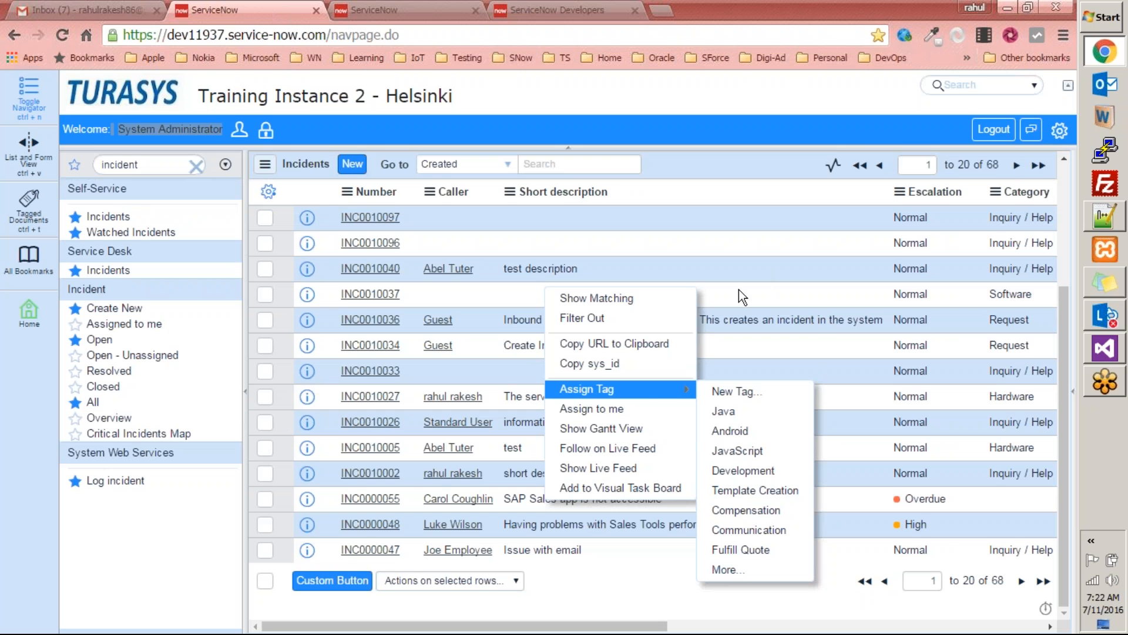
click(710, 263)
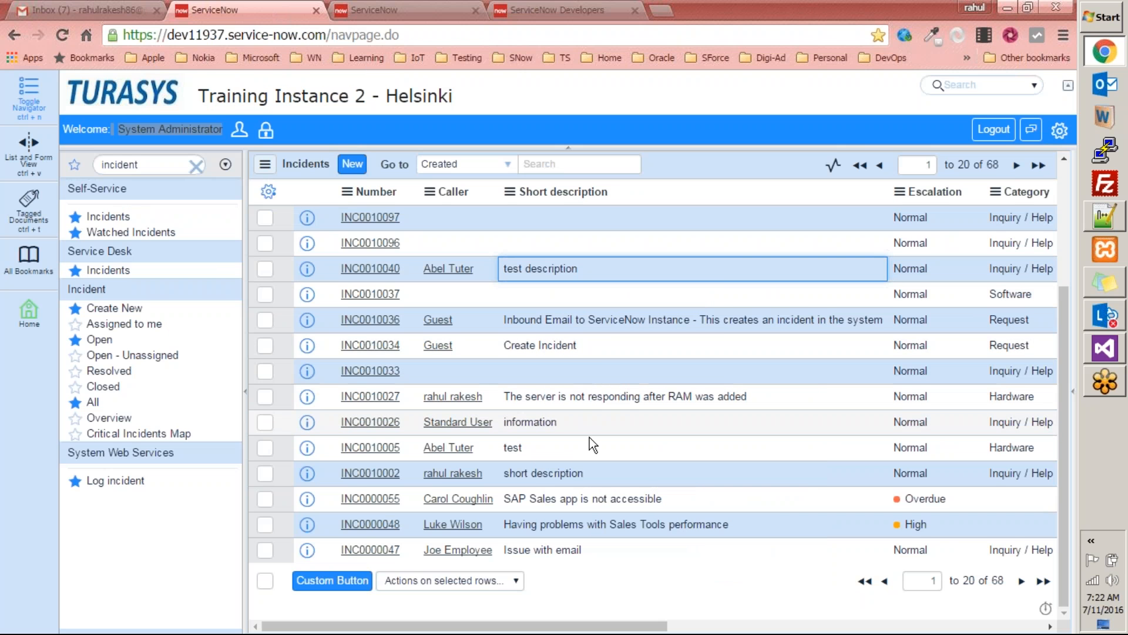
Step: Follow incident INC0010040 on Live Feed, and hide the conversation sidebar and the split form pane
right_click(565, 259)
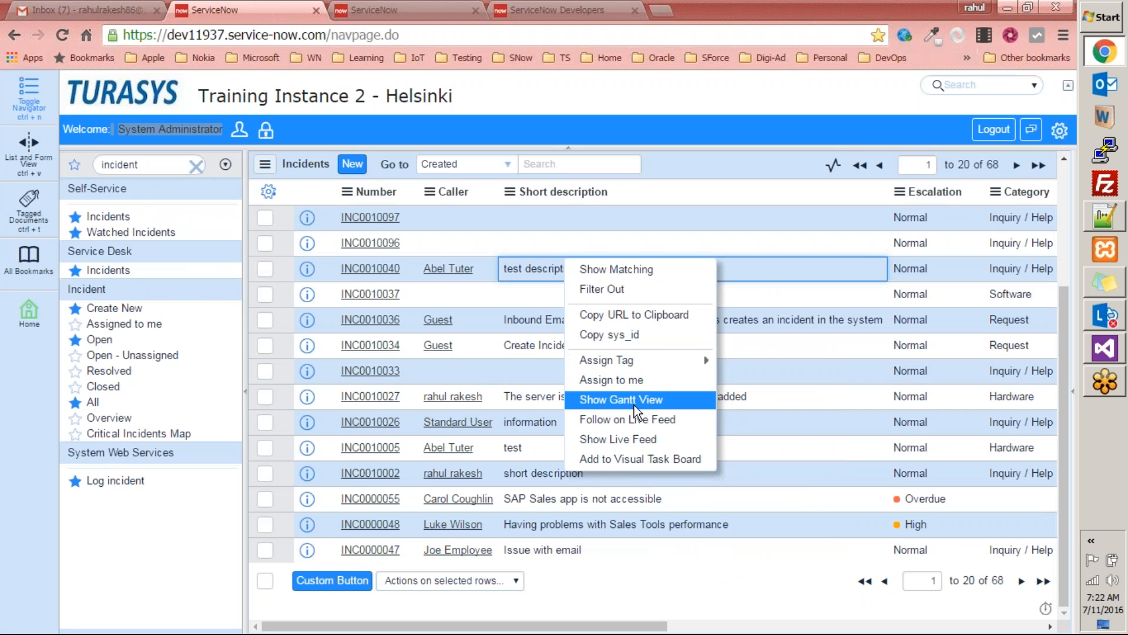
click(661, 424)
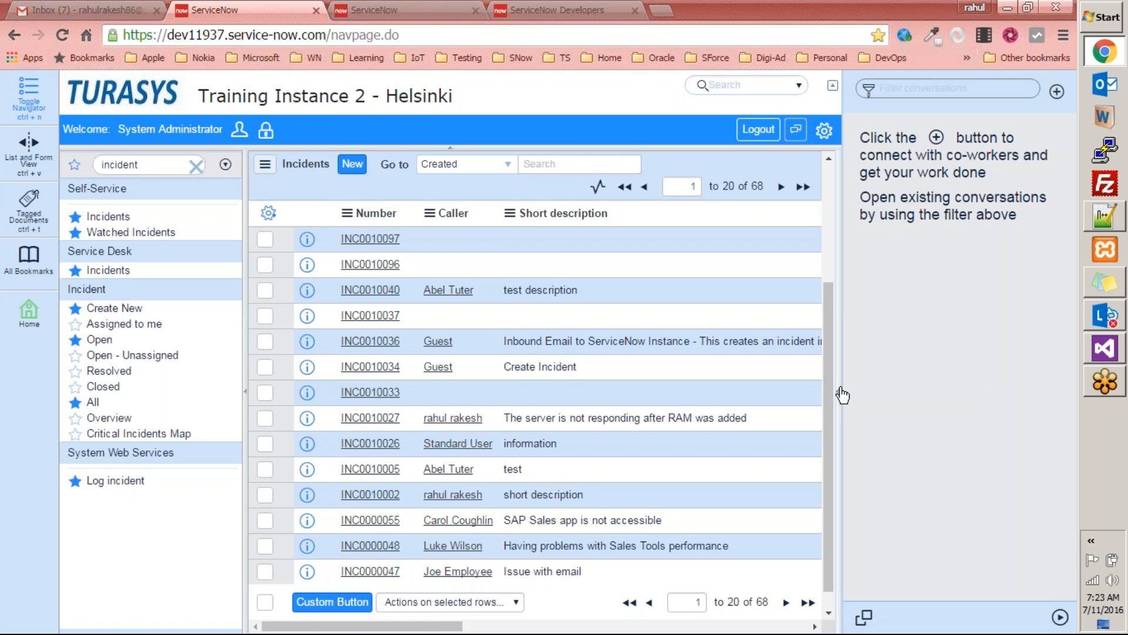
click(797, 130)
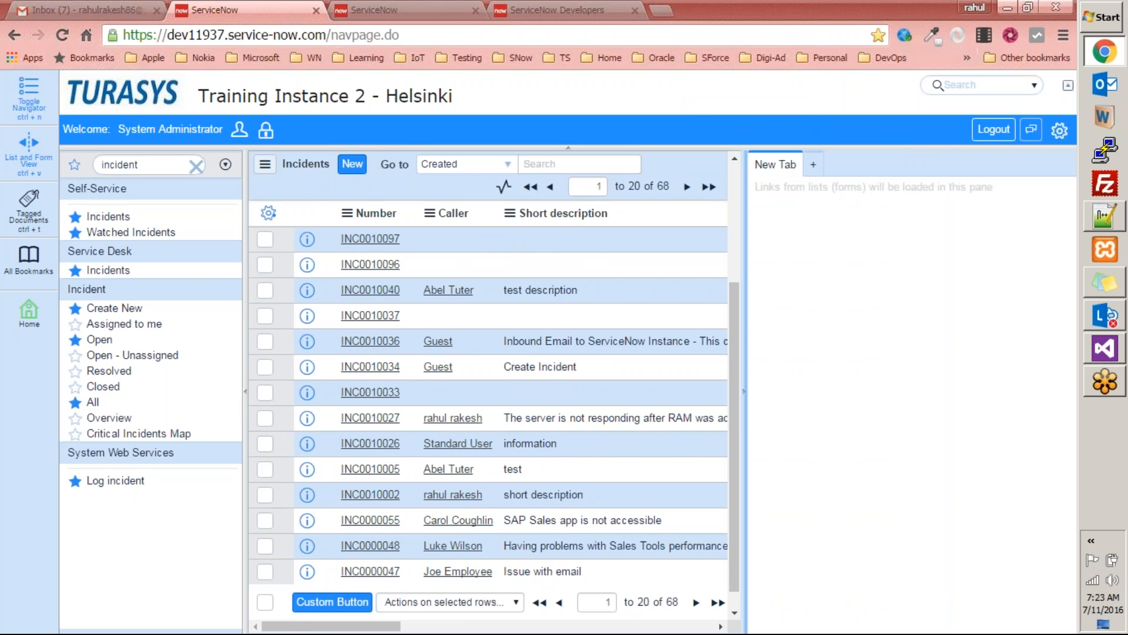
click(744, 393)
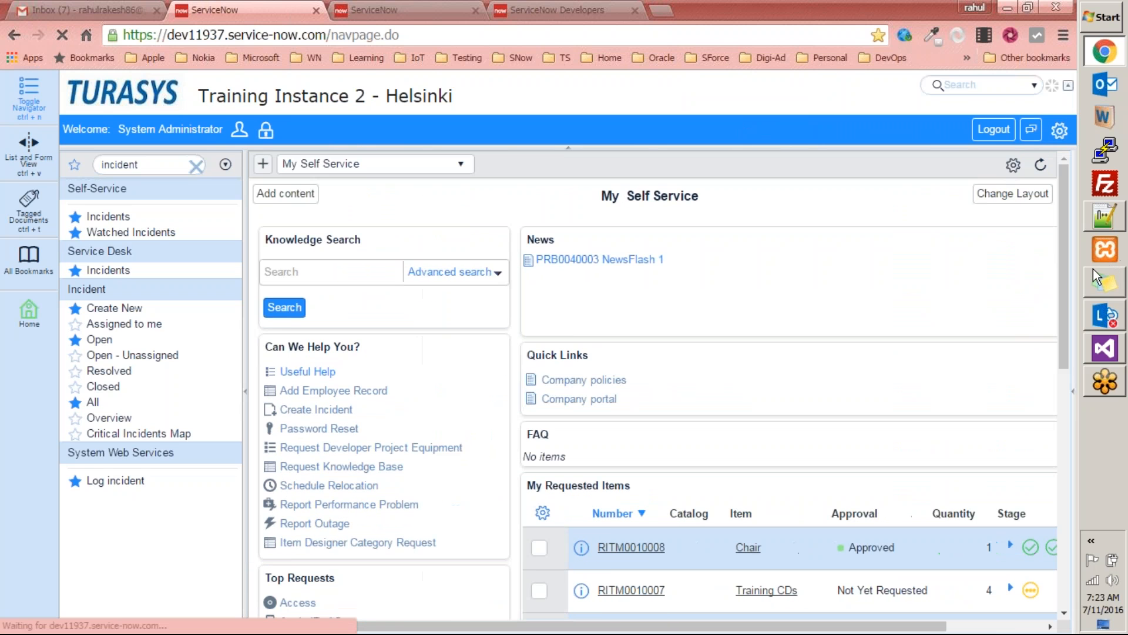
Step: Reopen the list of all incidents
mouse_move(1093, 277)
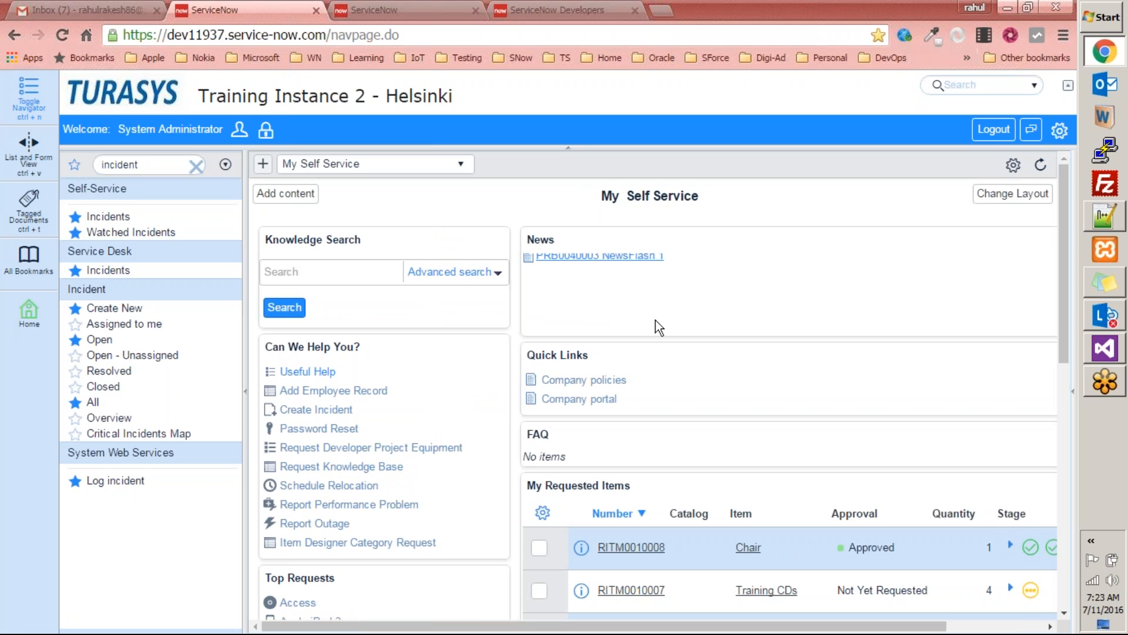
click(93, 402)
scroll(646, 435, down, 1)
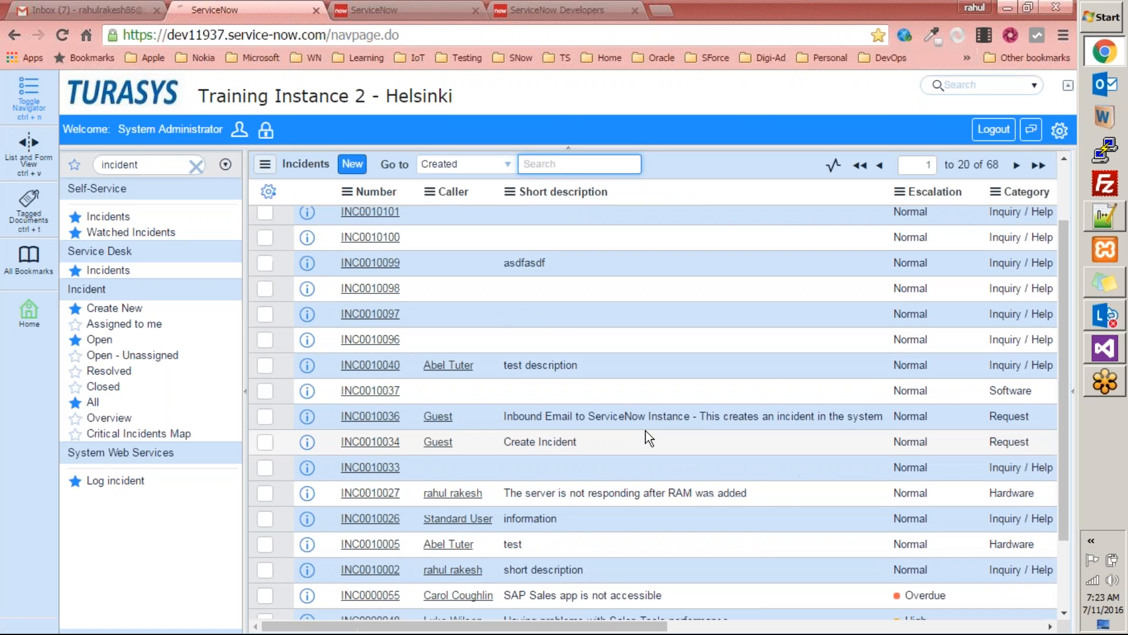
right_click(601, 418)
scroll(682, 544, down, 3)
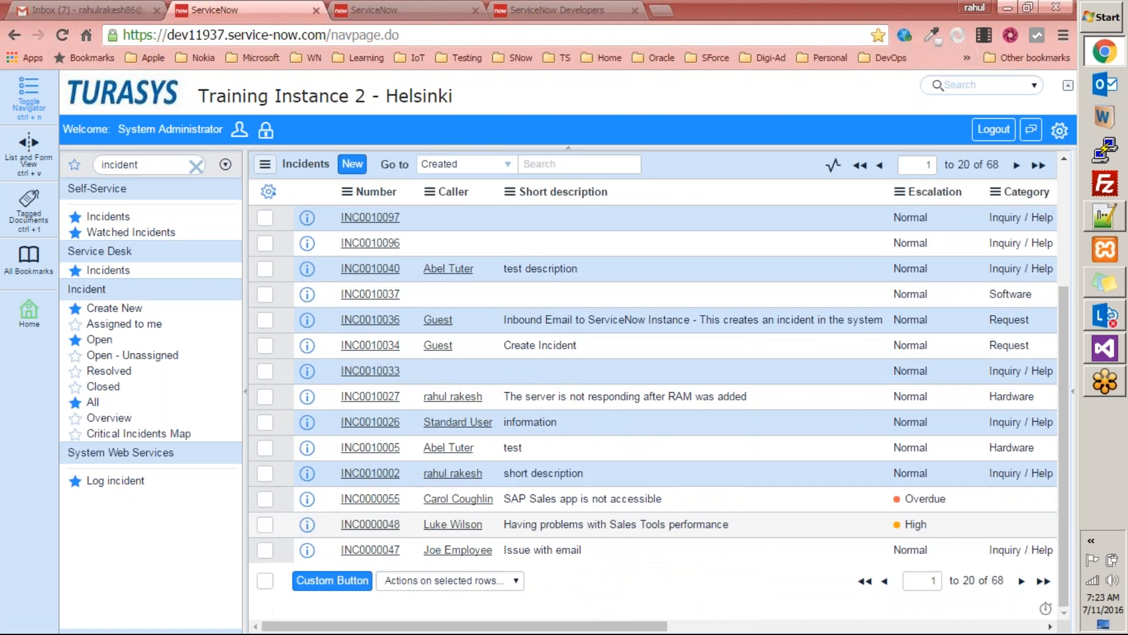
click(672, 502)
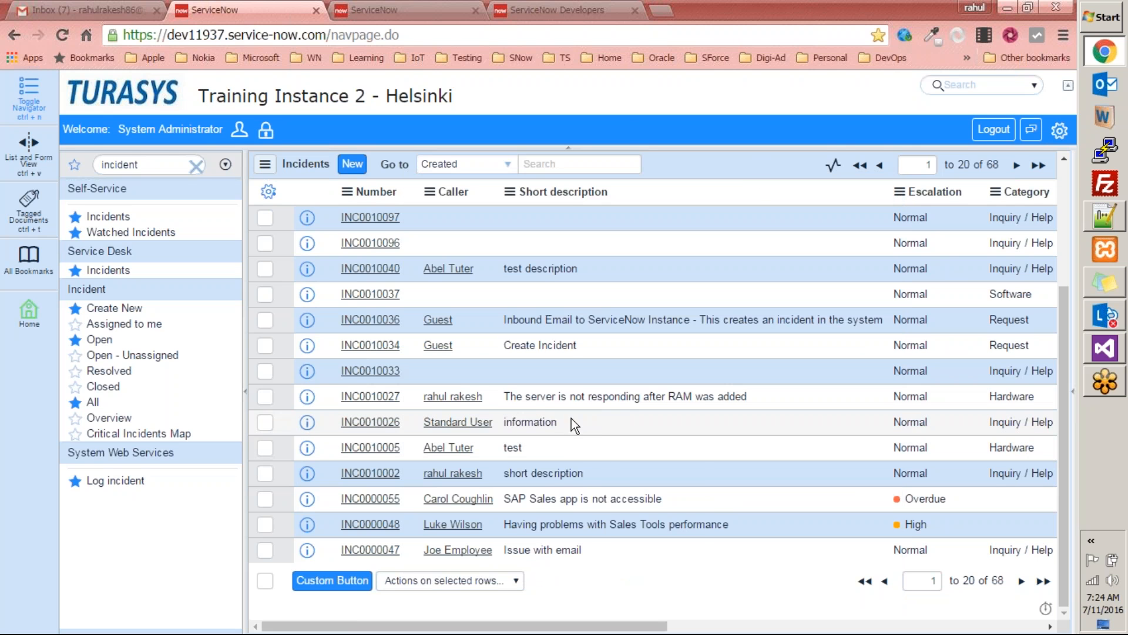
Step: Show the Live Feed of incident INC0010040, read through its messages and close the feed
right_click(547, 420)
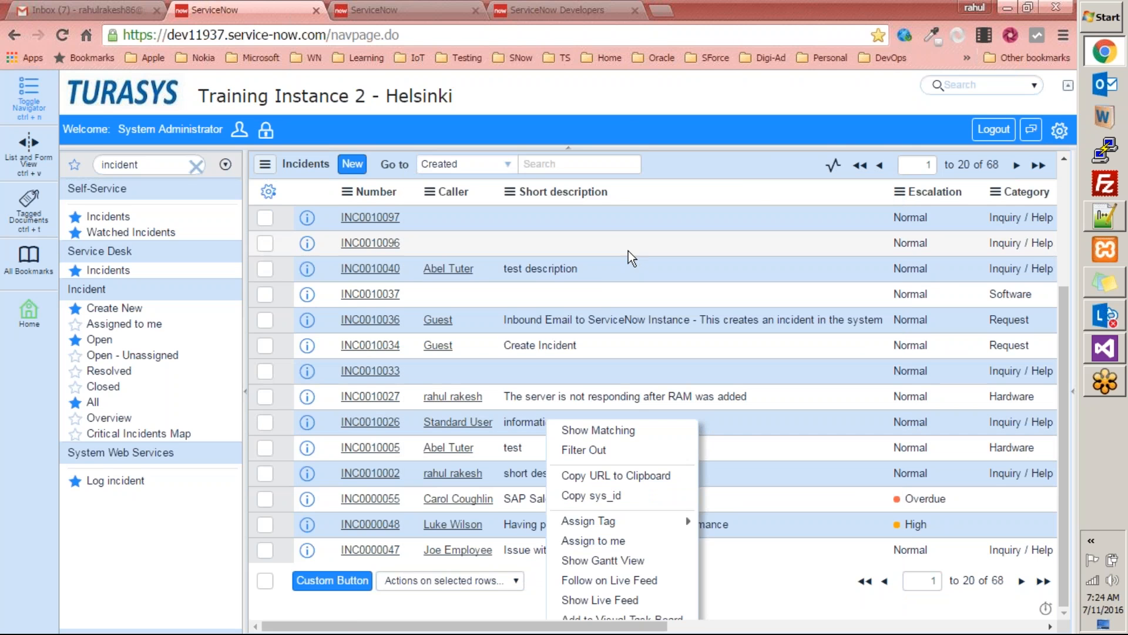
click(604, 271)
right_click(610, 269)
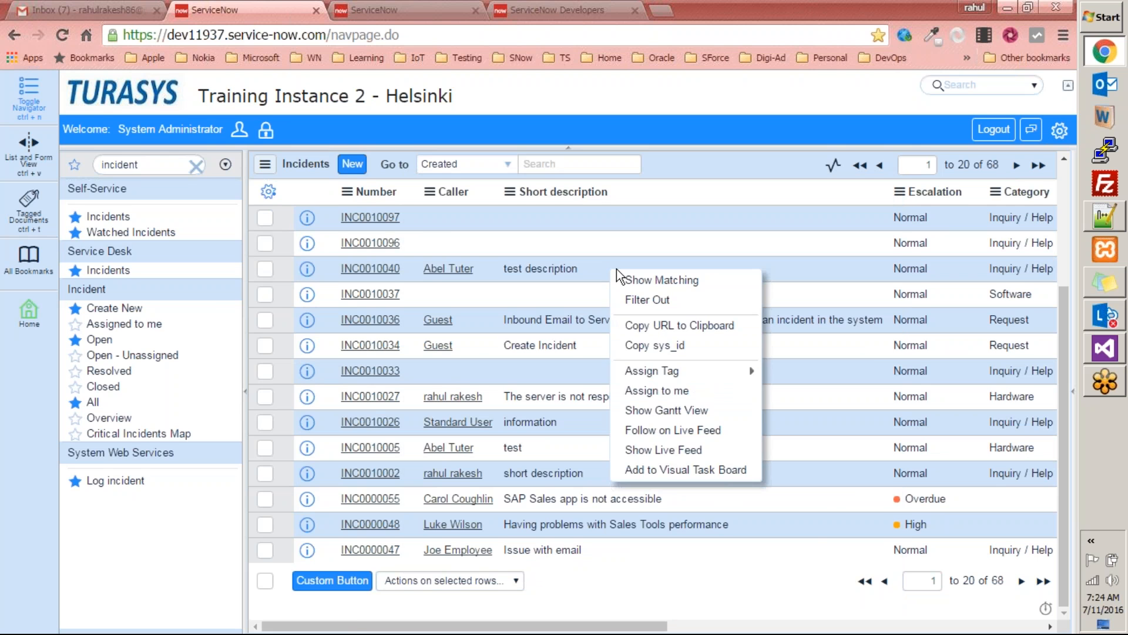
click(683, 456)
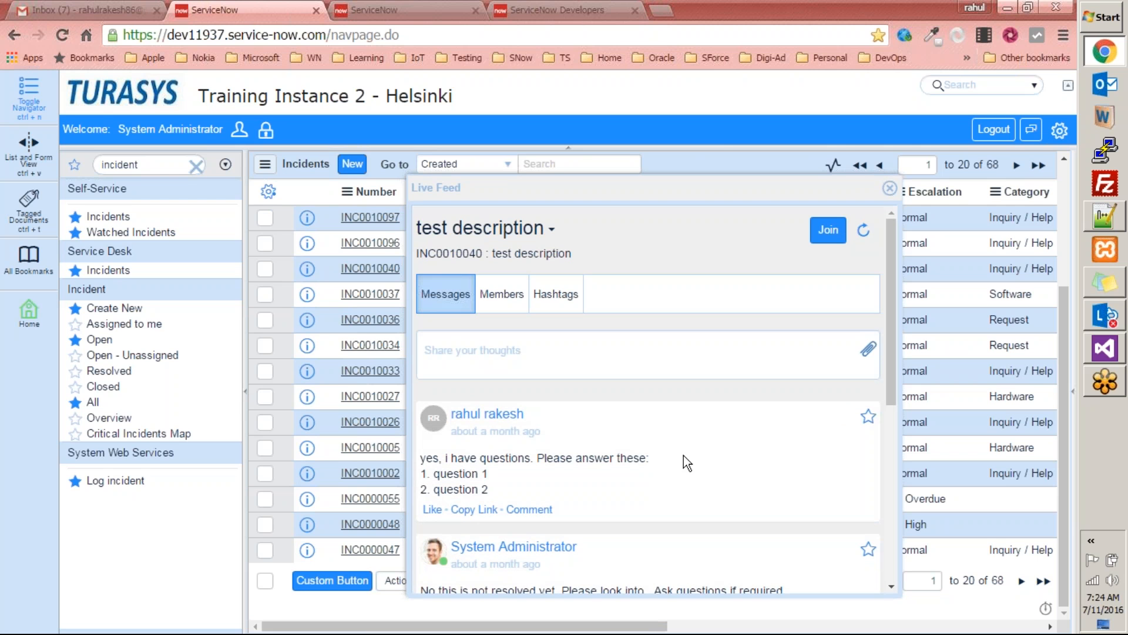
scroll(685, 464, down, 5)
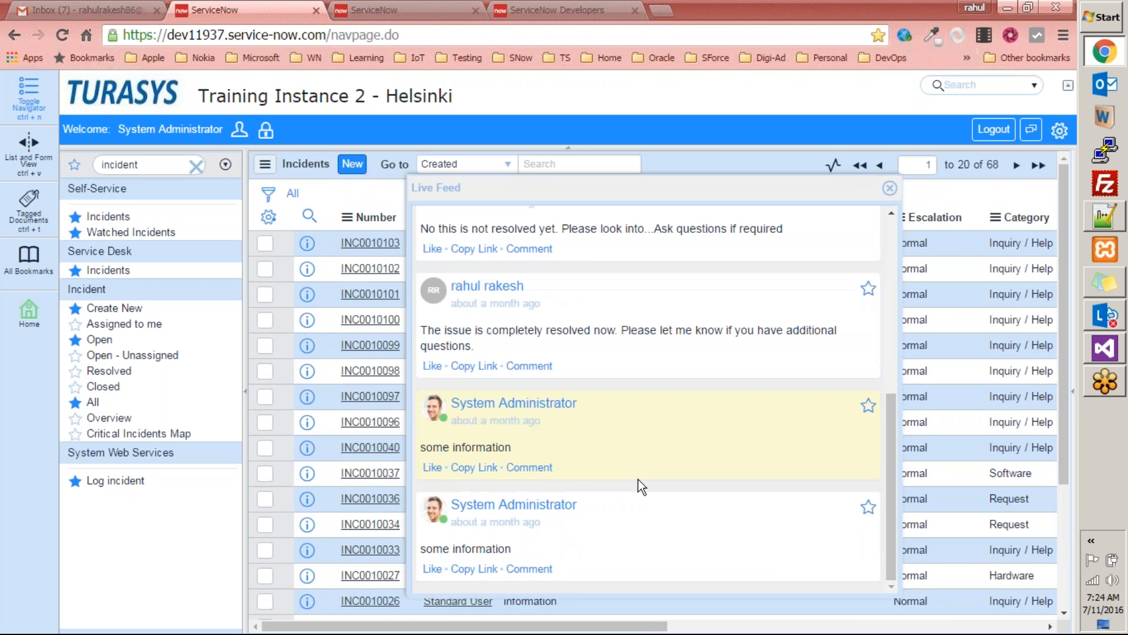
scroll(637, 350, down, 3)
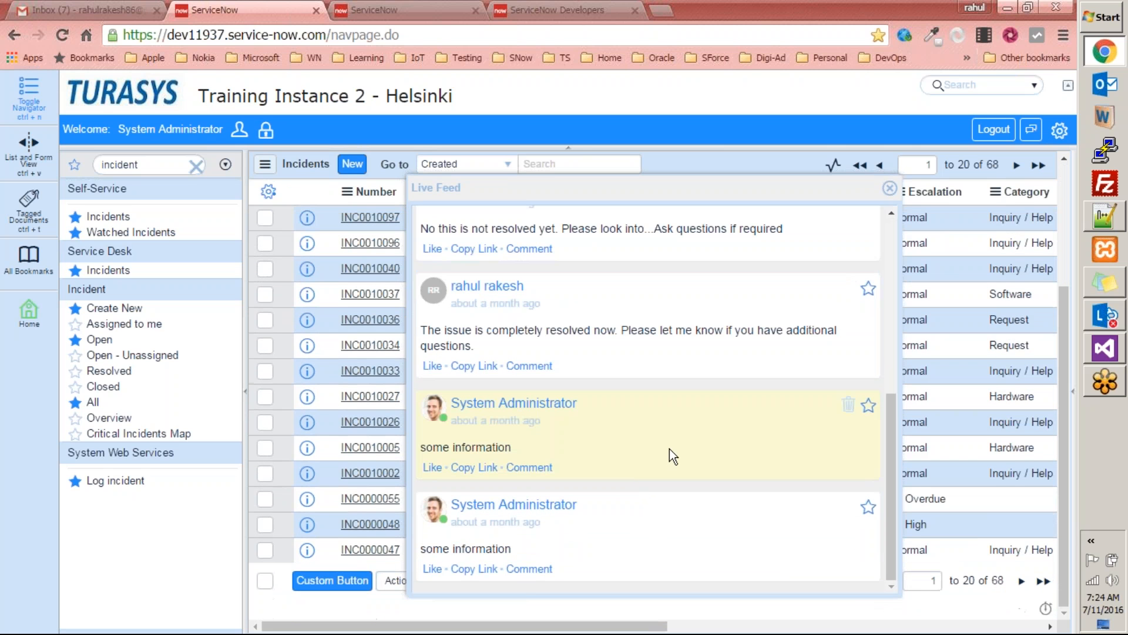
click(891, 188)
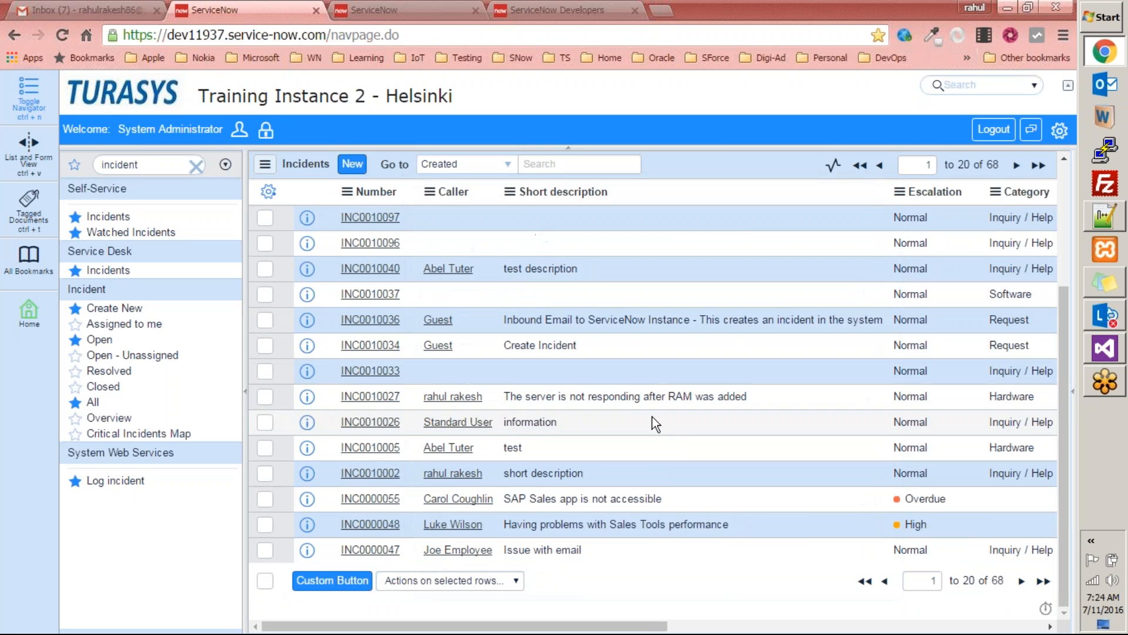
Step: Review the Visual Task Boards offered for adding incident INC0010027, and close the board chooser without picking one
right_click(653, 417)
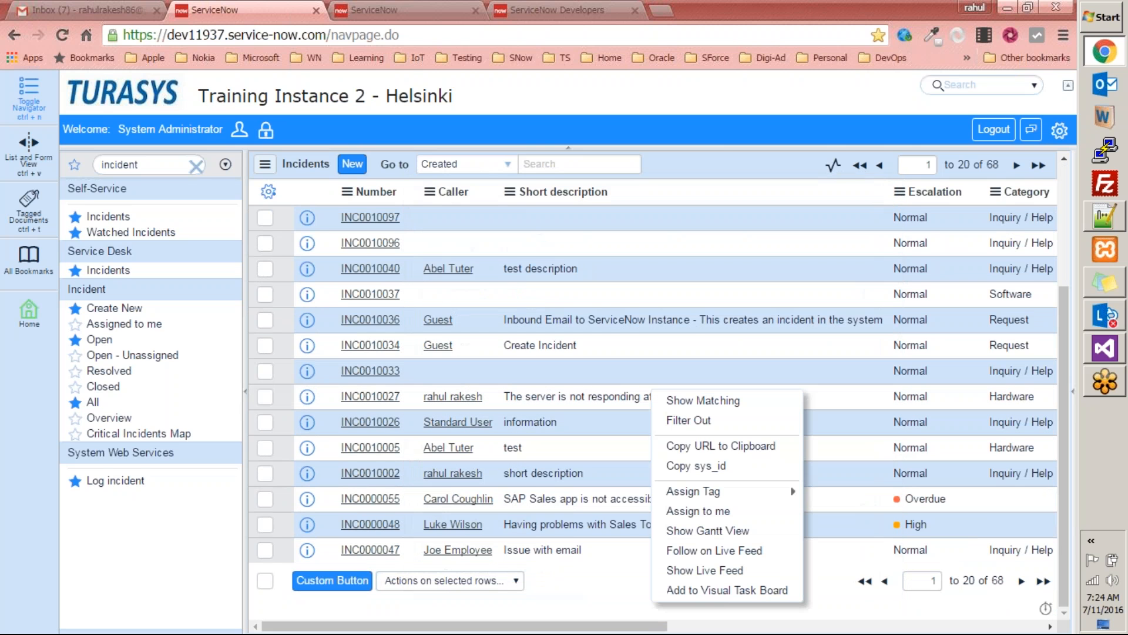
click(718, 597)
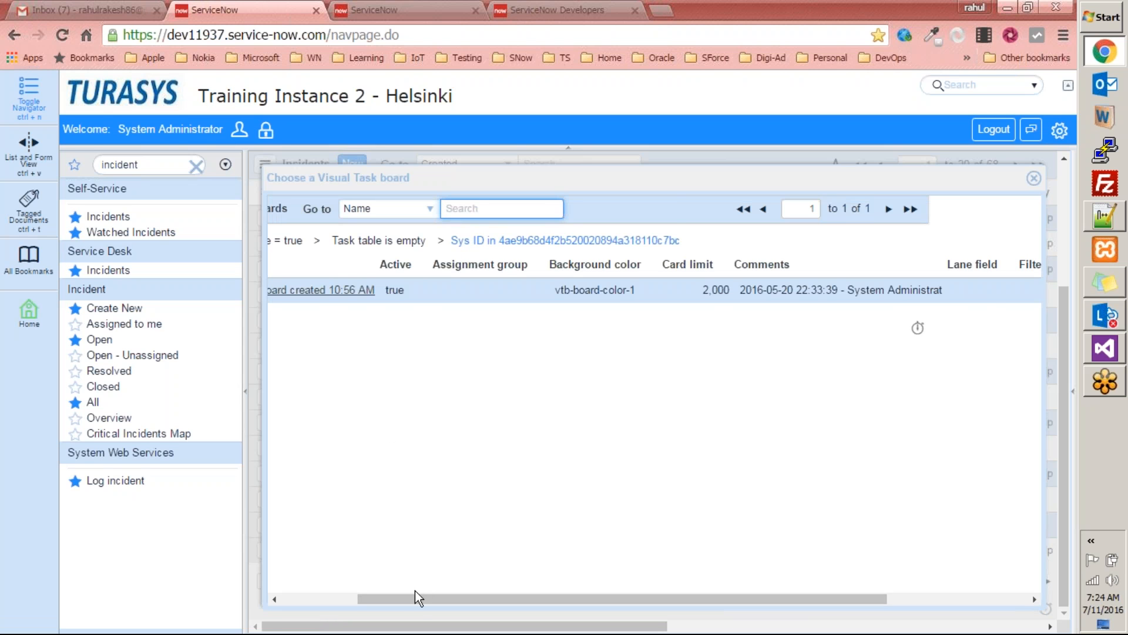
drag(408, 598, 291, 592)
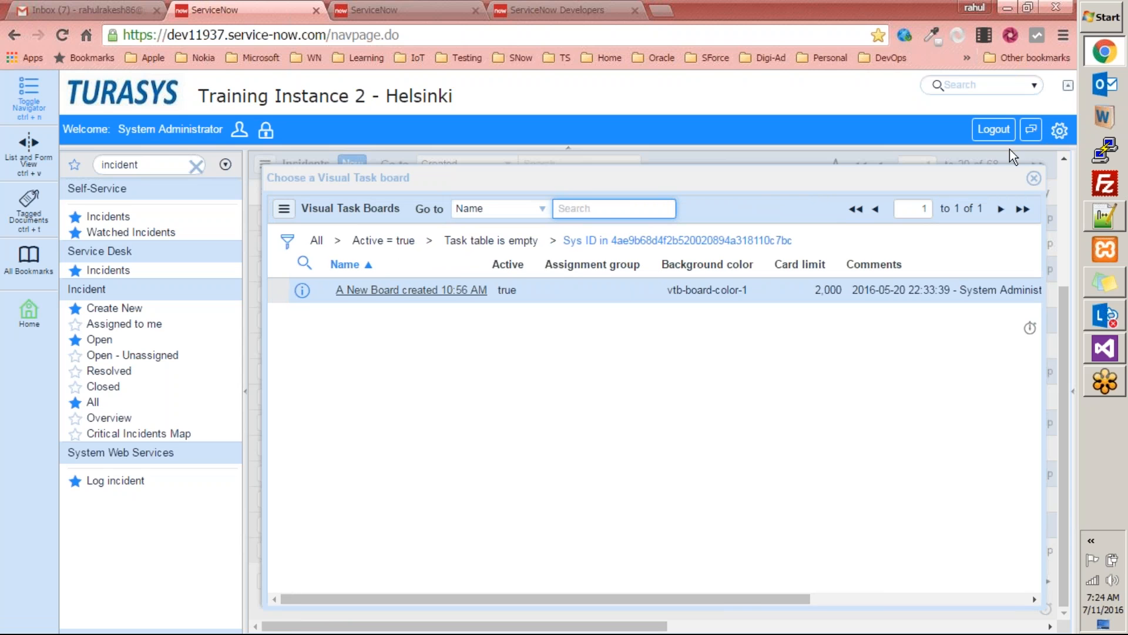
click(1034, 178)
Step: Find the Visual Task Boards module in the navigator and open the freeform board "A New Board created 10:56 AM"
double_click(167, 163)
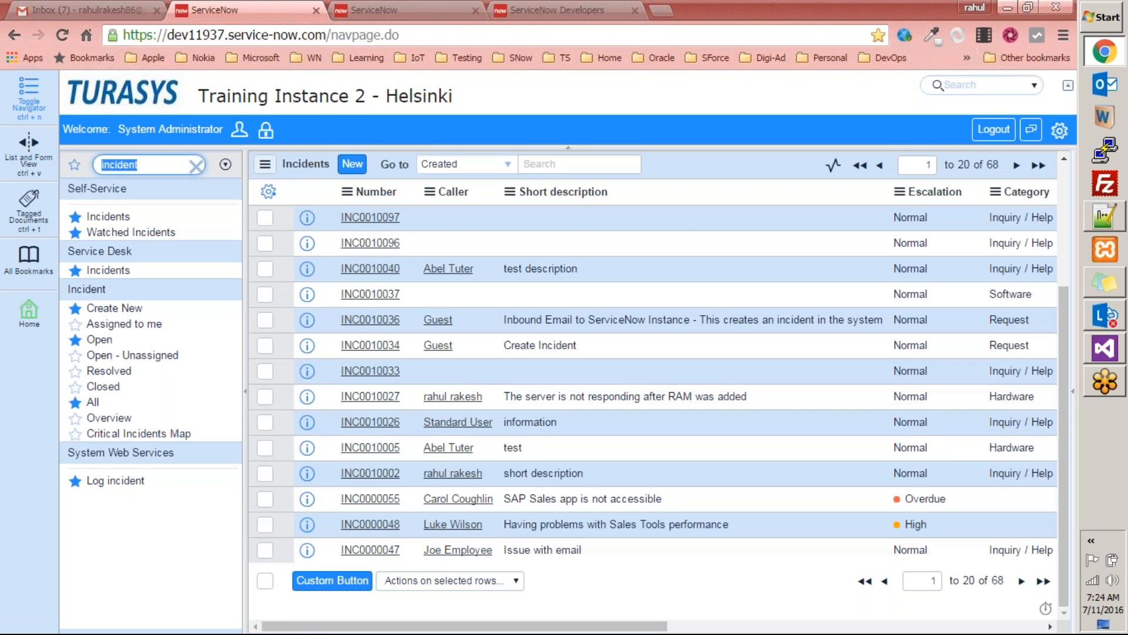
text(visual)
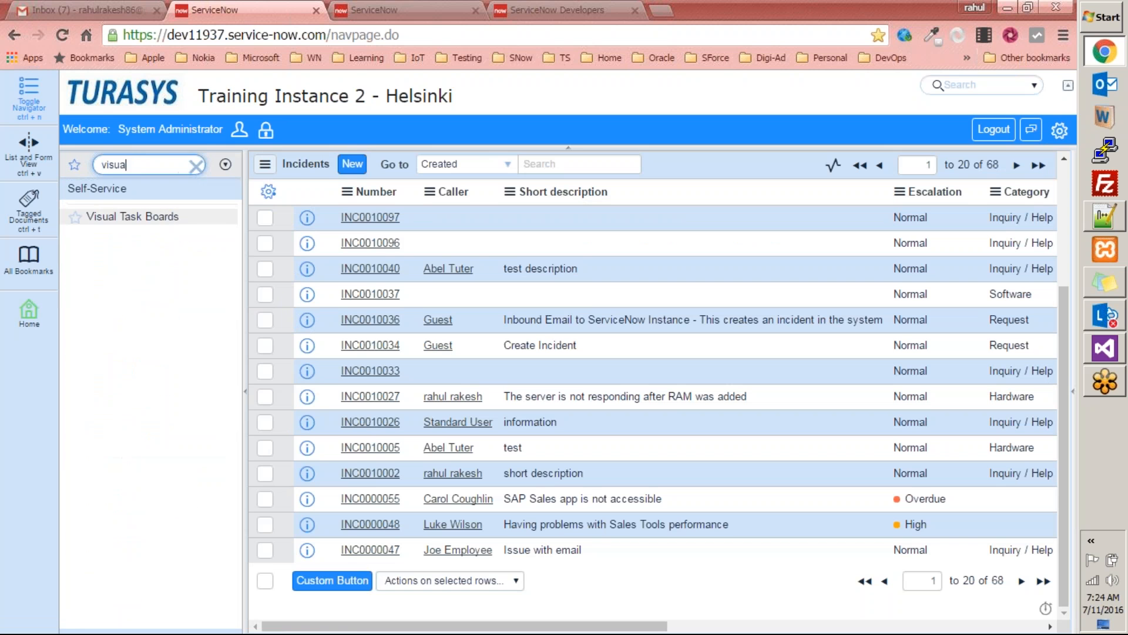
click(136, 223)
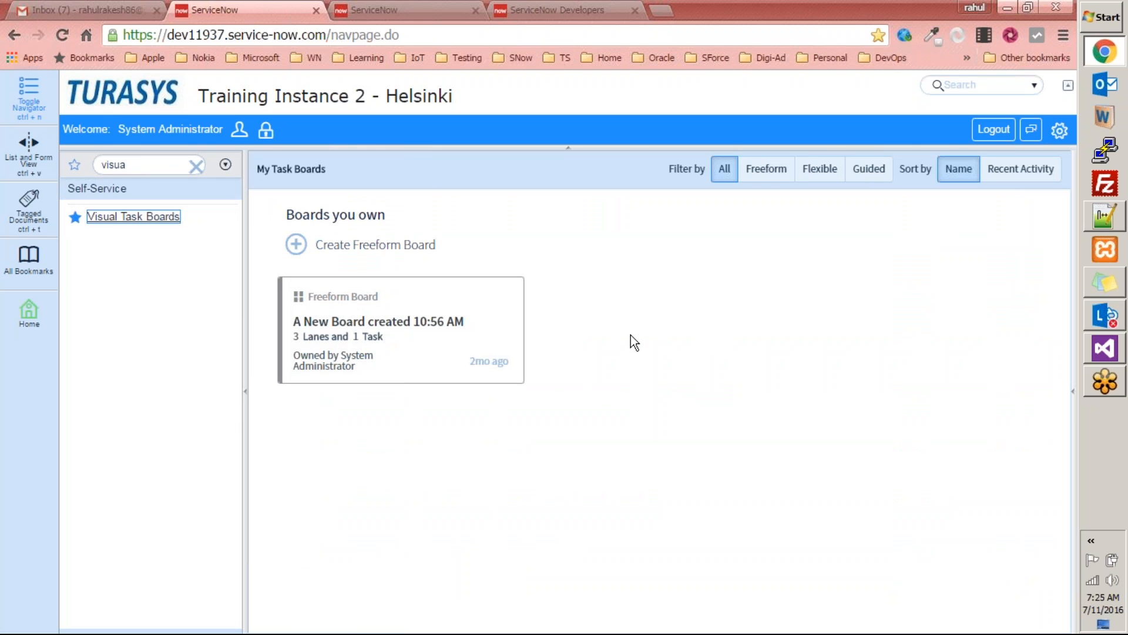
click(426, 322)
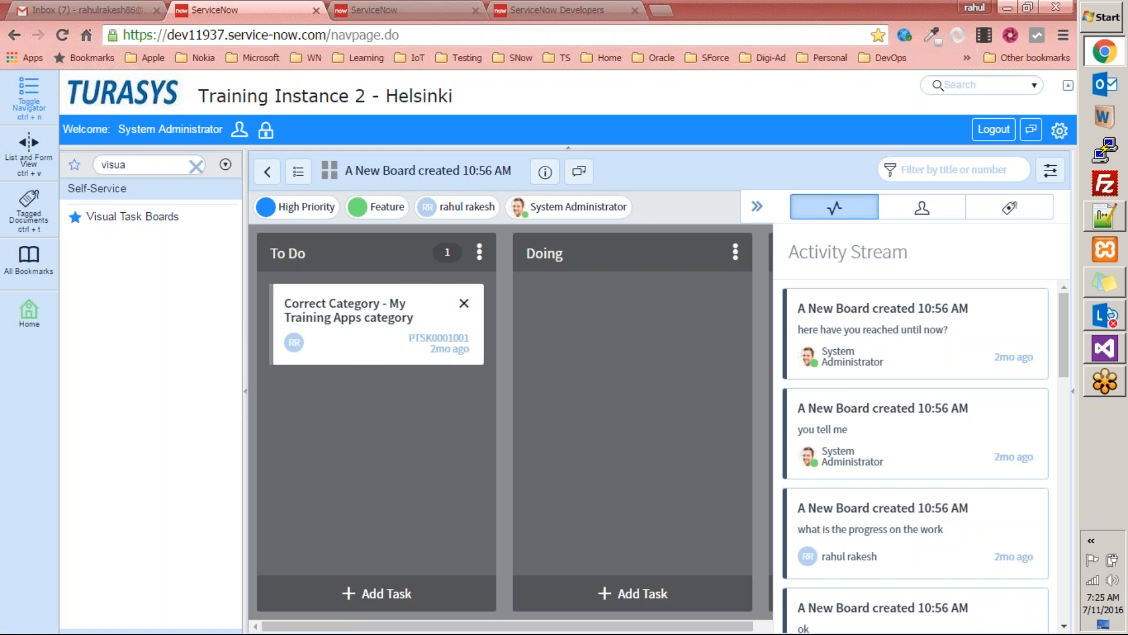
Step: Move the card "Correct Category - My Training Apps category" from the To Do lane to Doing, and look through the Activity Stream
drag(383, 308, 619, 319)
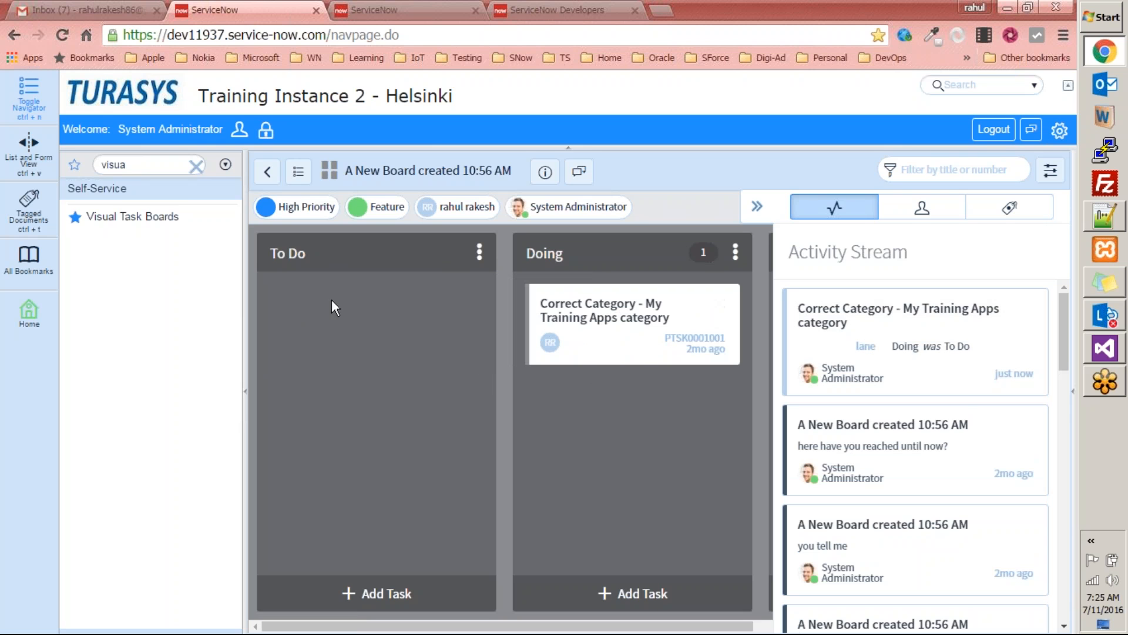
mouse_move(1062, 351)
mouse_down()
mouse_move(1062, 474)
mouse_move(1062, 345)
mouse_up()
scroll(900, 420, down, 12)
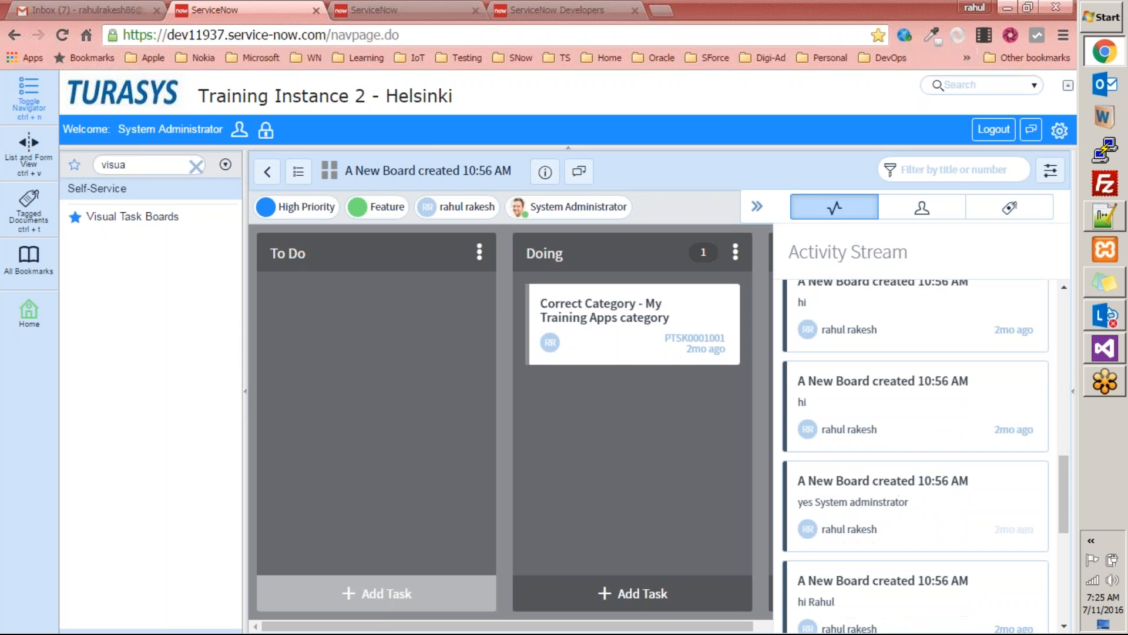
Step: Add a task named "New Sample Task Created" to the To Do lane
click(388, 595)
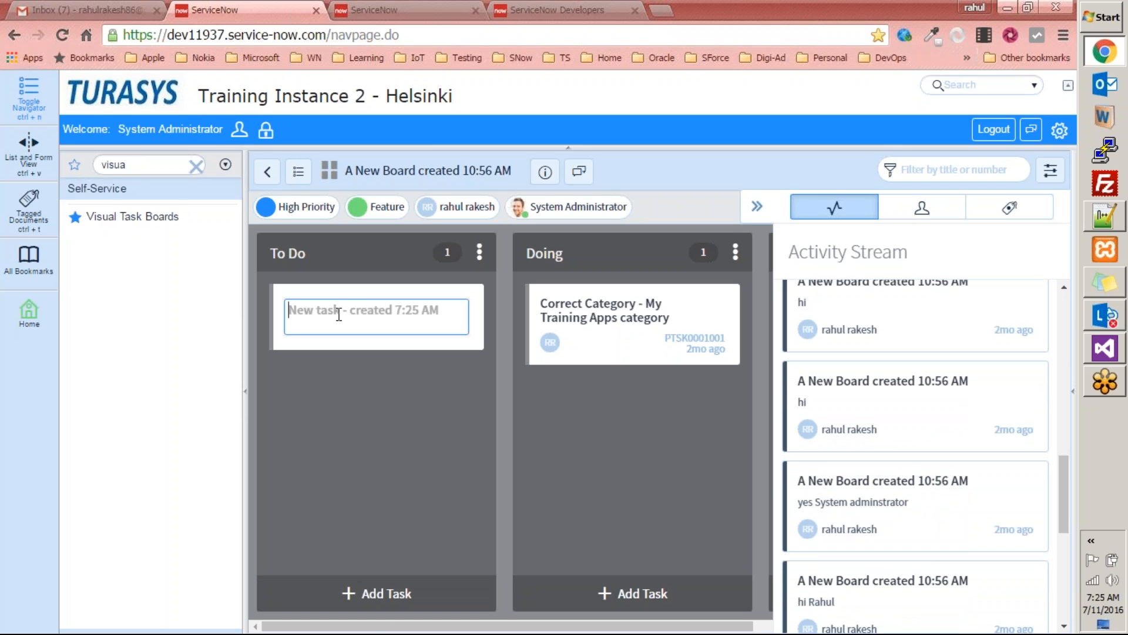
text(New Sample T)
text(ask )
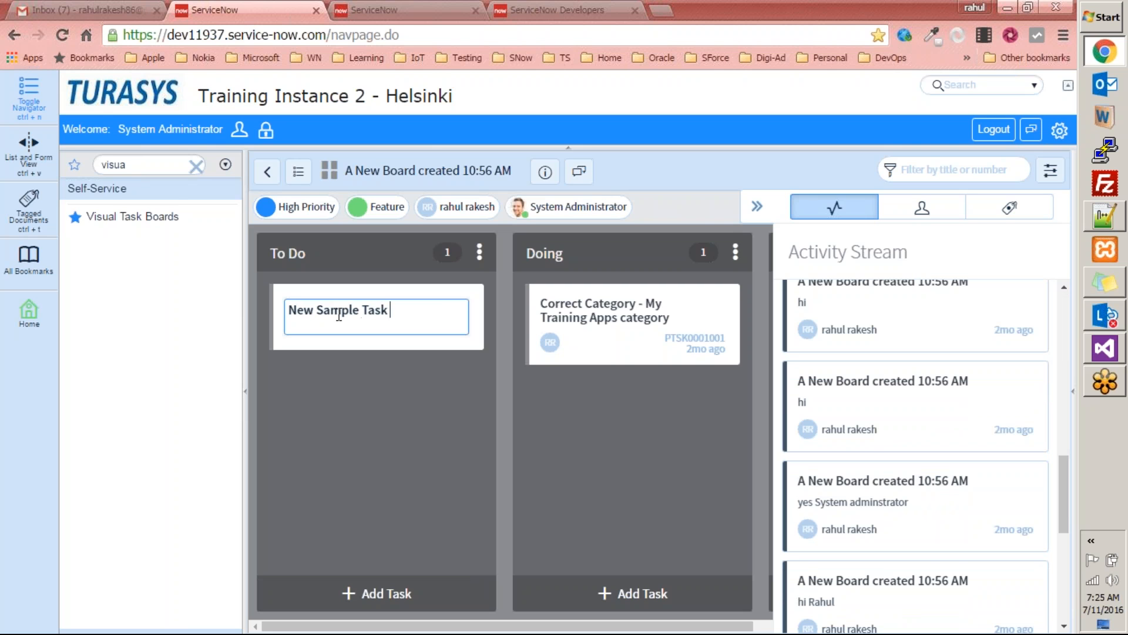
text(Created)
key(Return)
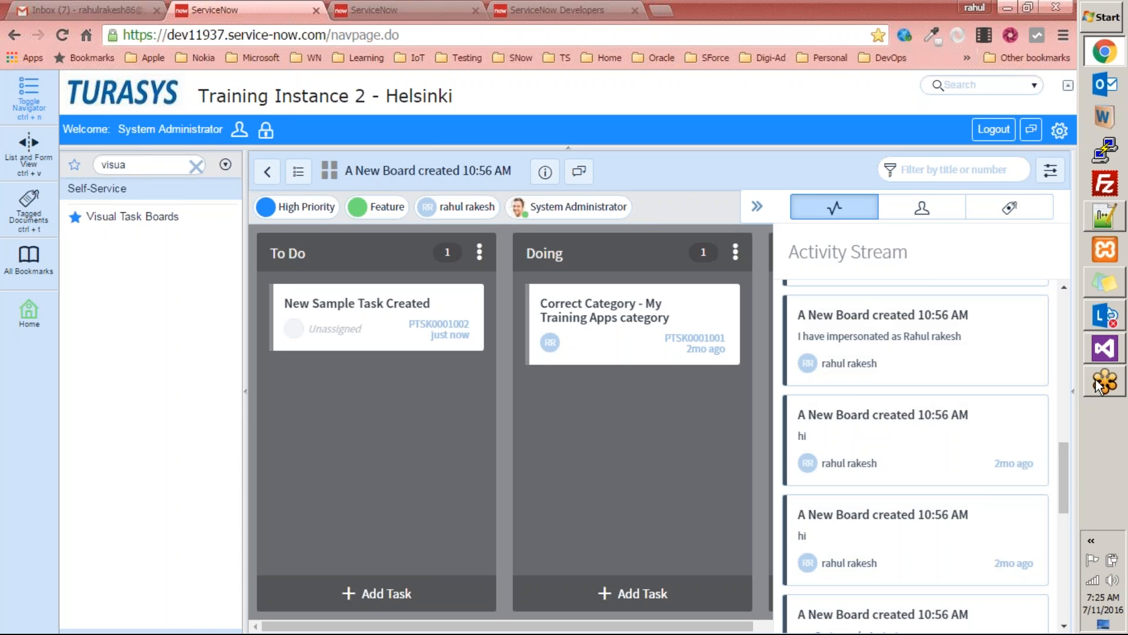
Step: Check the newest entries in the board's Activity Stream and the lane options offered for To Do
drag(1066, 463, 1091, 263)
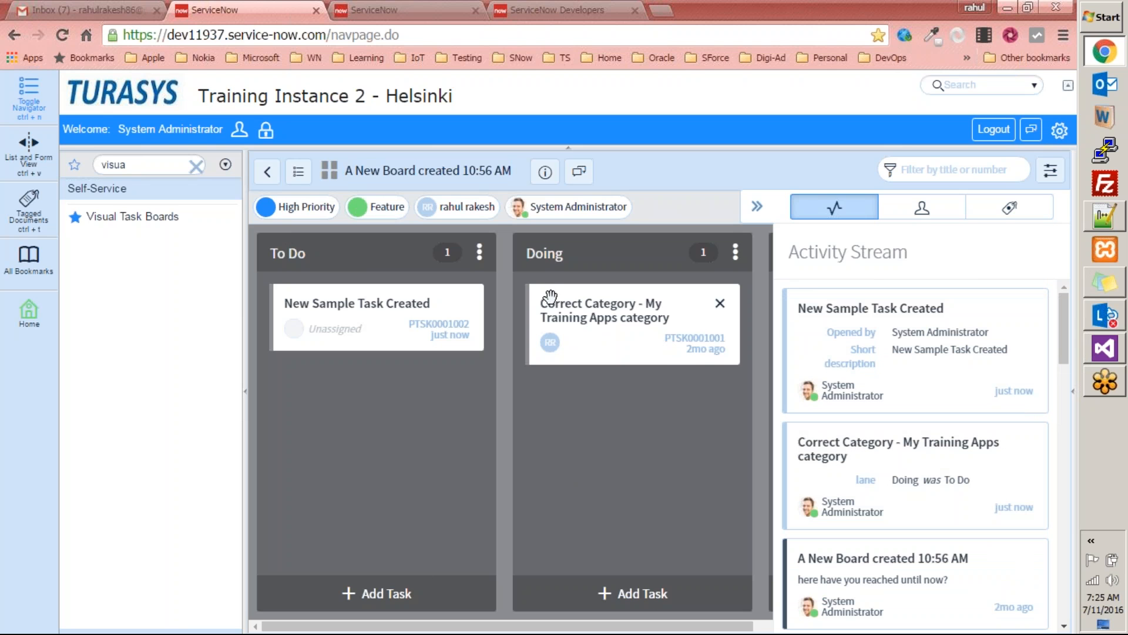
click(480, 253)
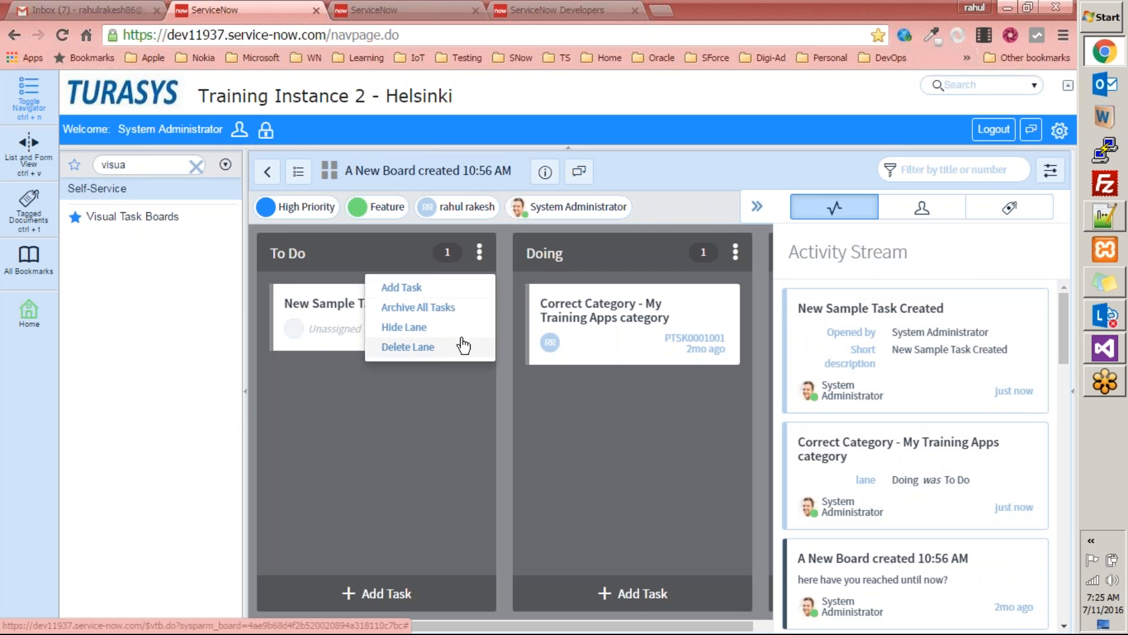
click(622, 416)
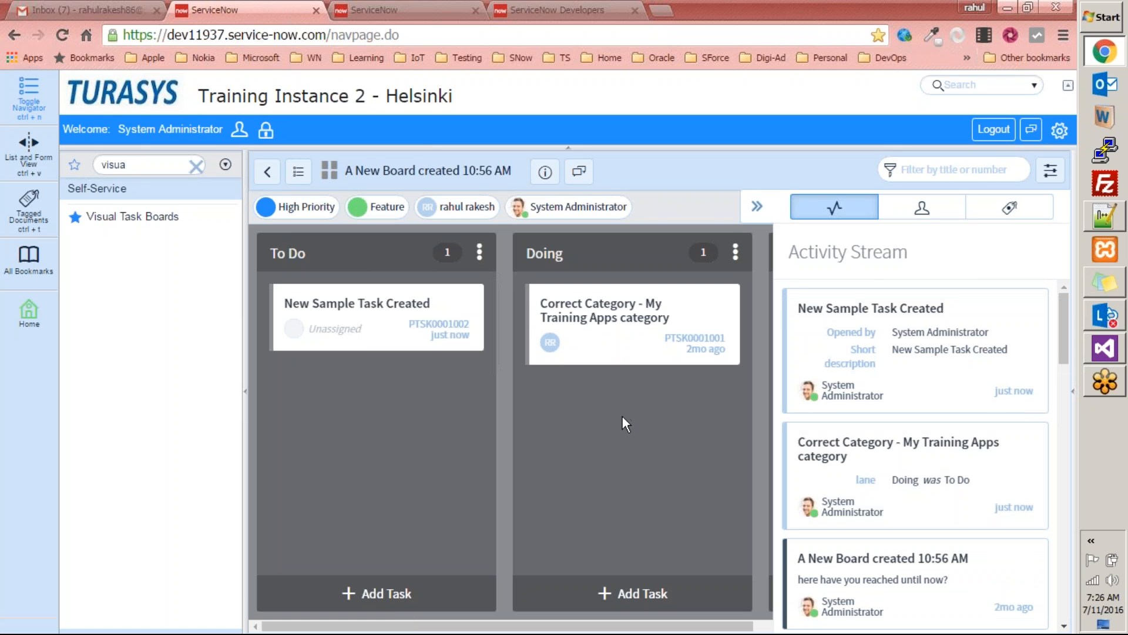
Step: Add two more users from the user list as members of the board
click(923, 212)
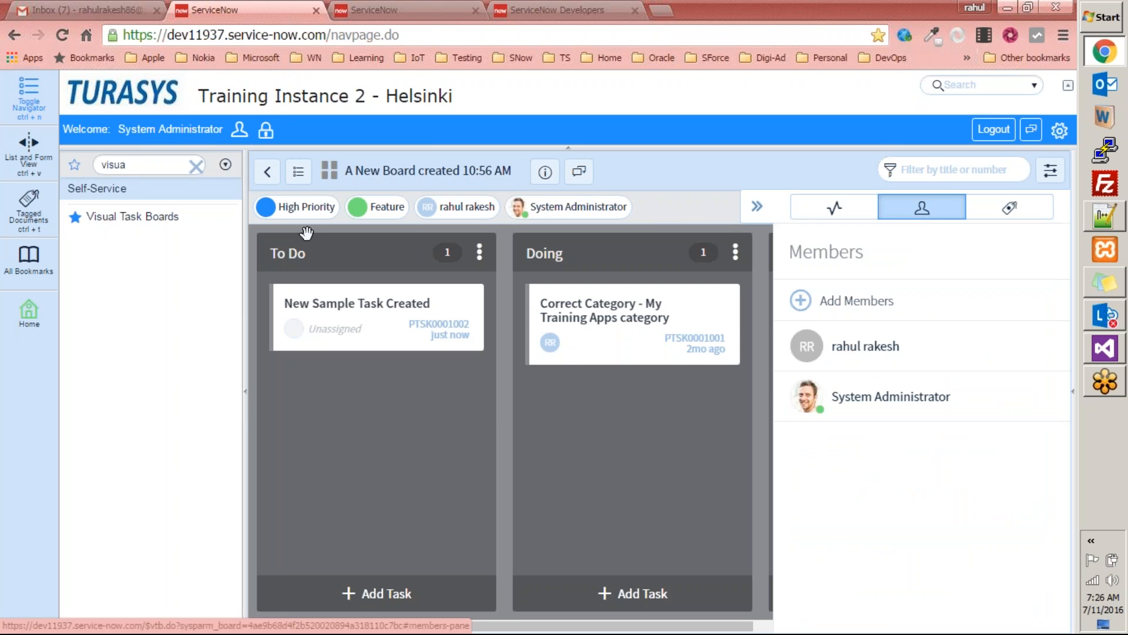
click(801, 300)
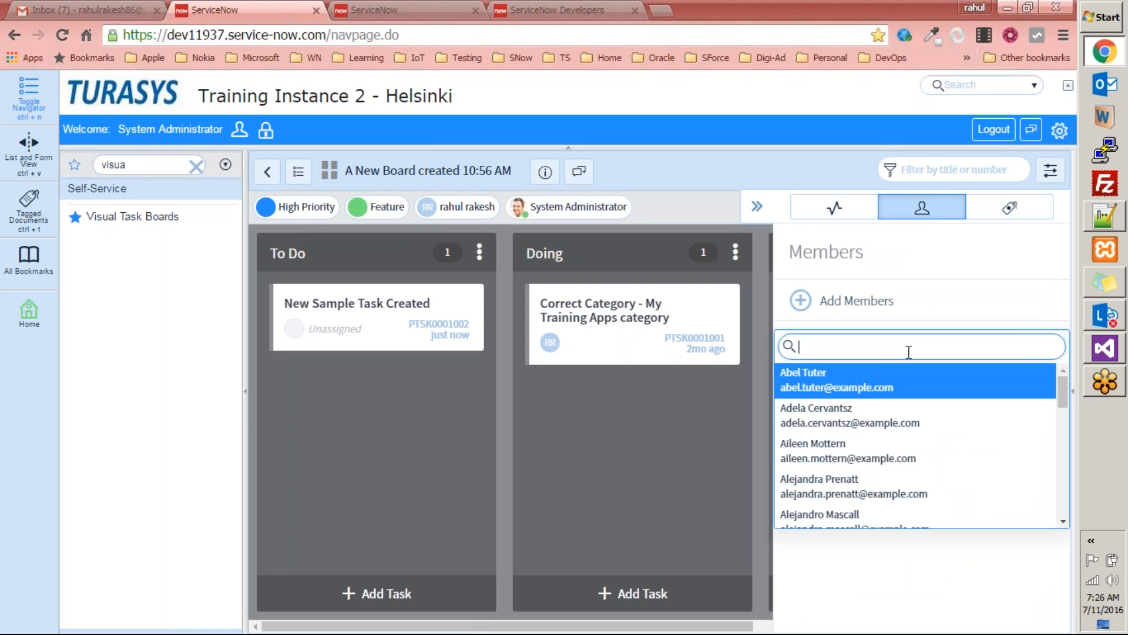
click(919, 380)
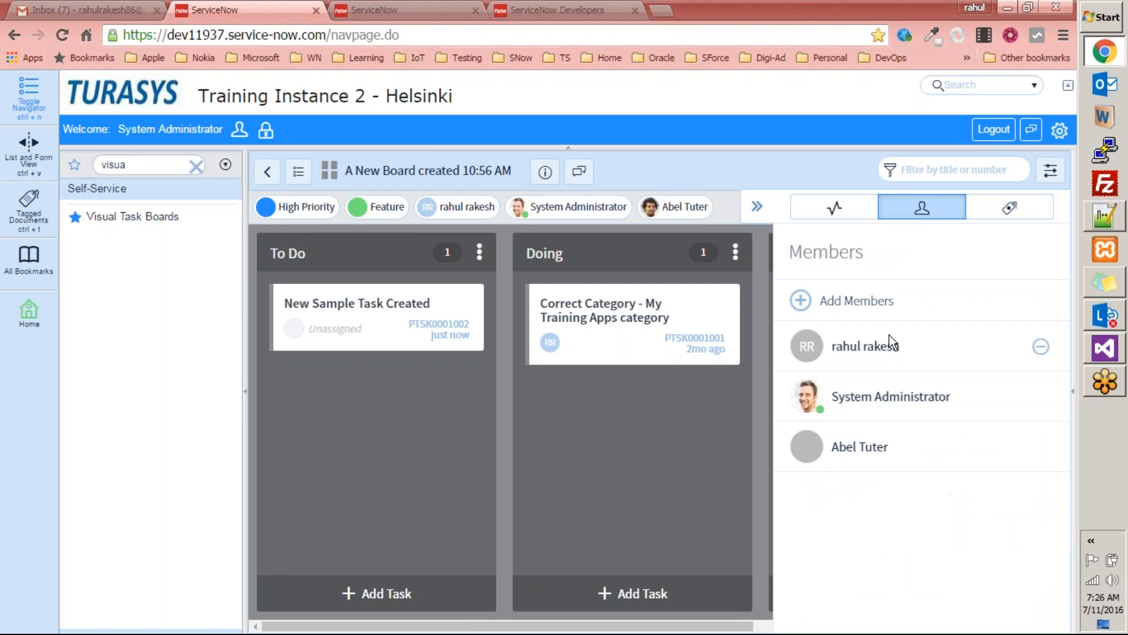
click(886, 305)
click(861, 487)
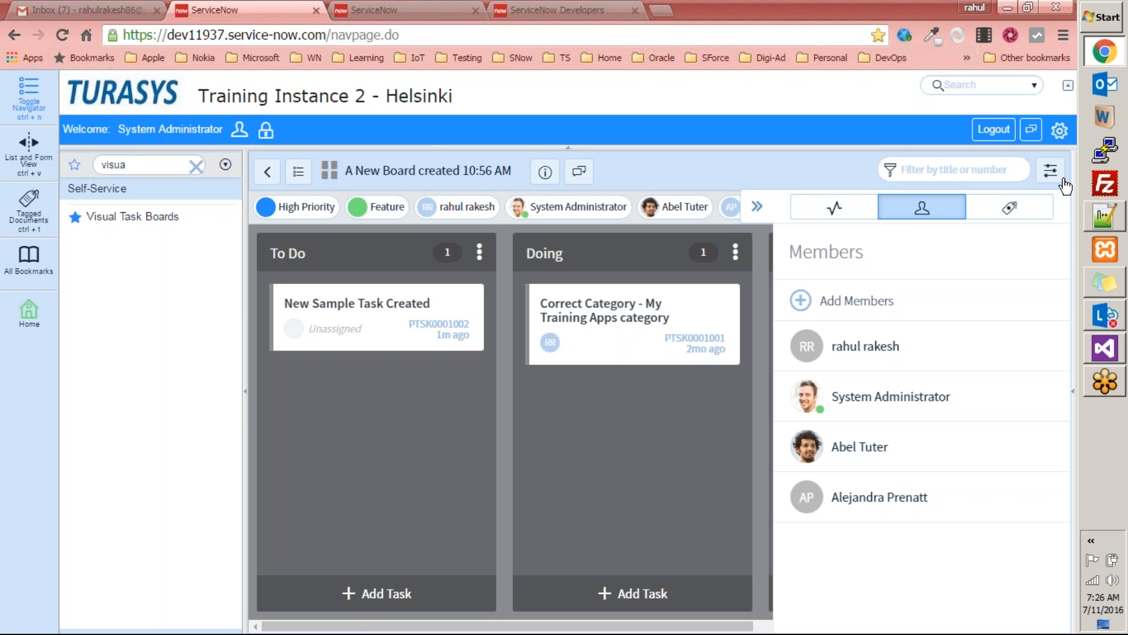
Step: Review the board's Activity Stream and its available labels
click(831, 209)
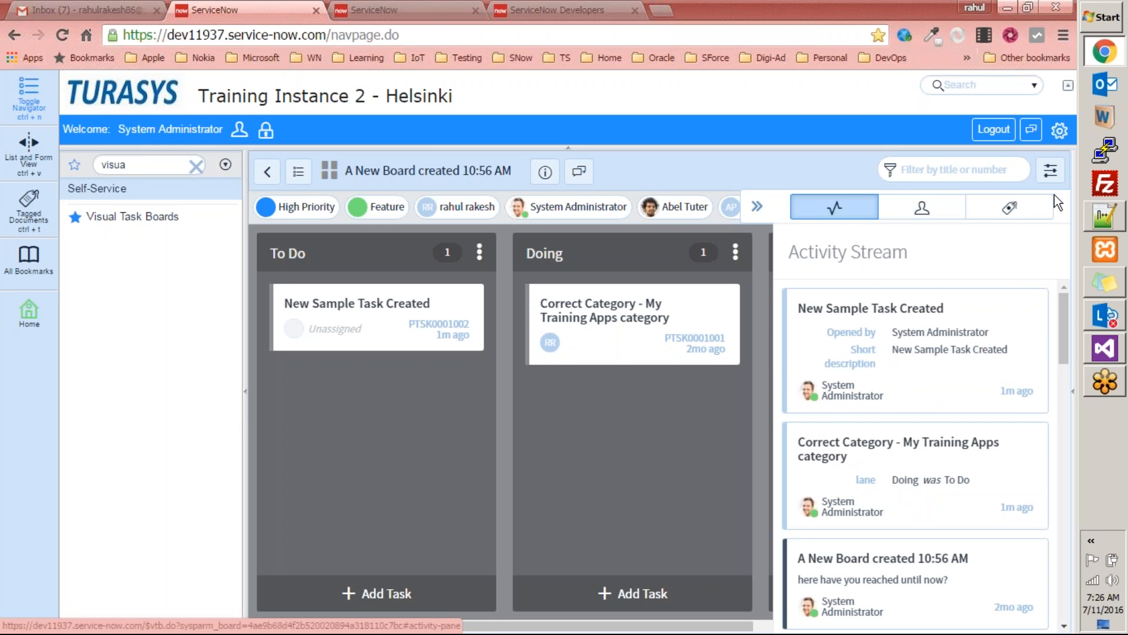
click(999, 207)
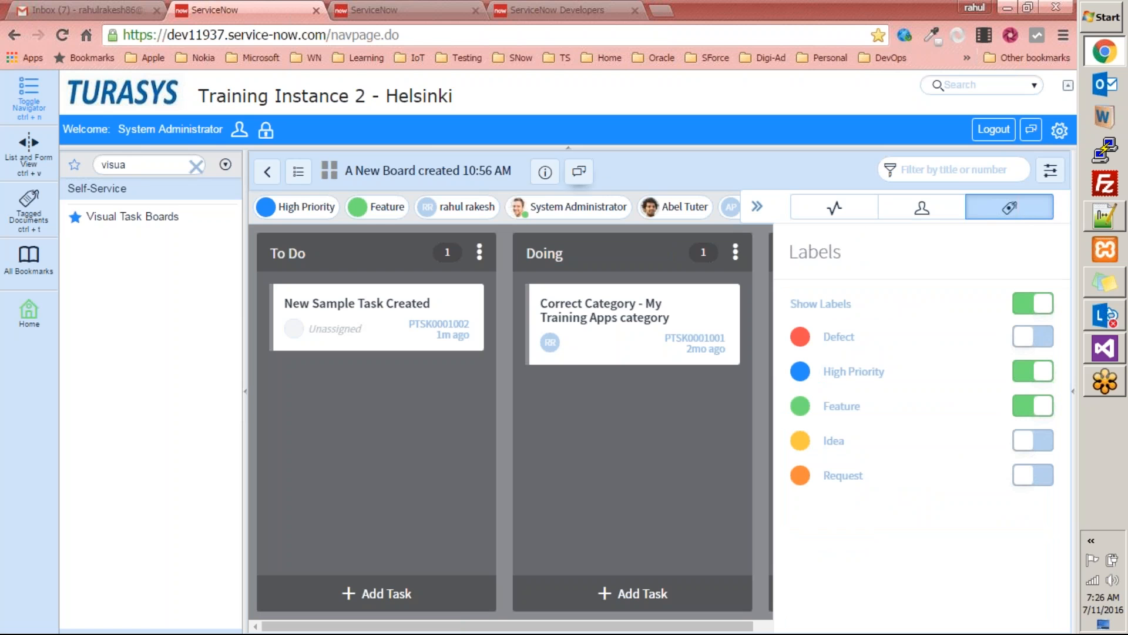
Step: Open the board's conversation and send the messages "ahsdfjkahsd", "asdkfhalskdf" and "asdkfjhasdkfhasd"
click(579, 171)
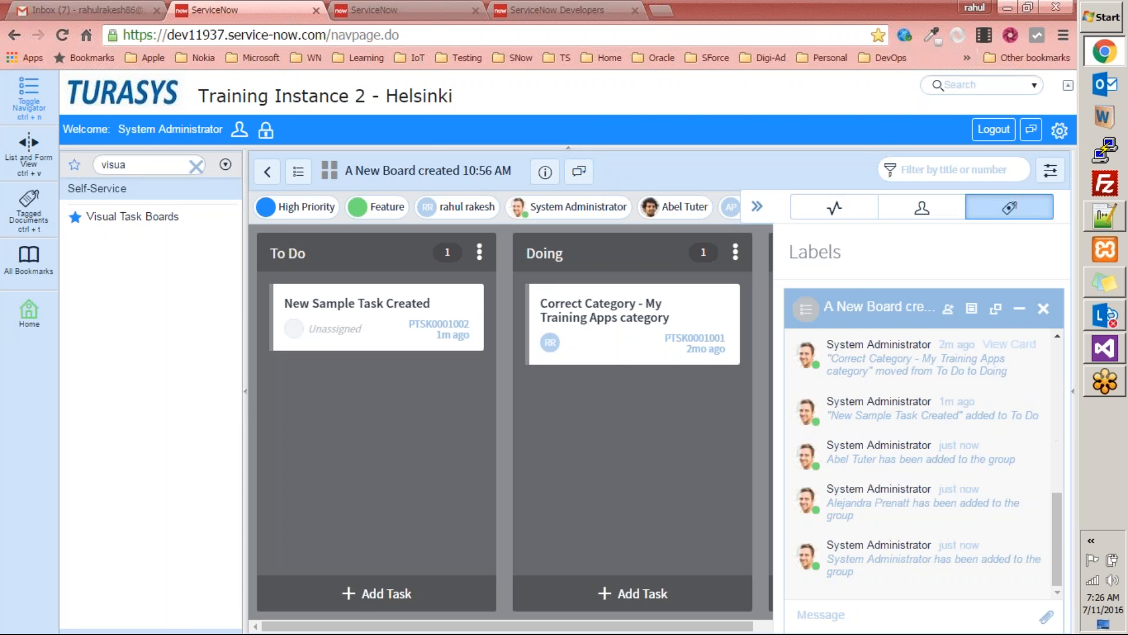
drag(1056, 536, 1041, 594)
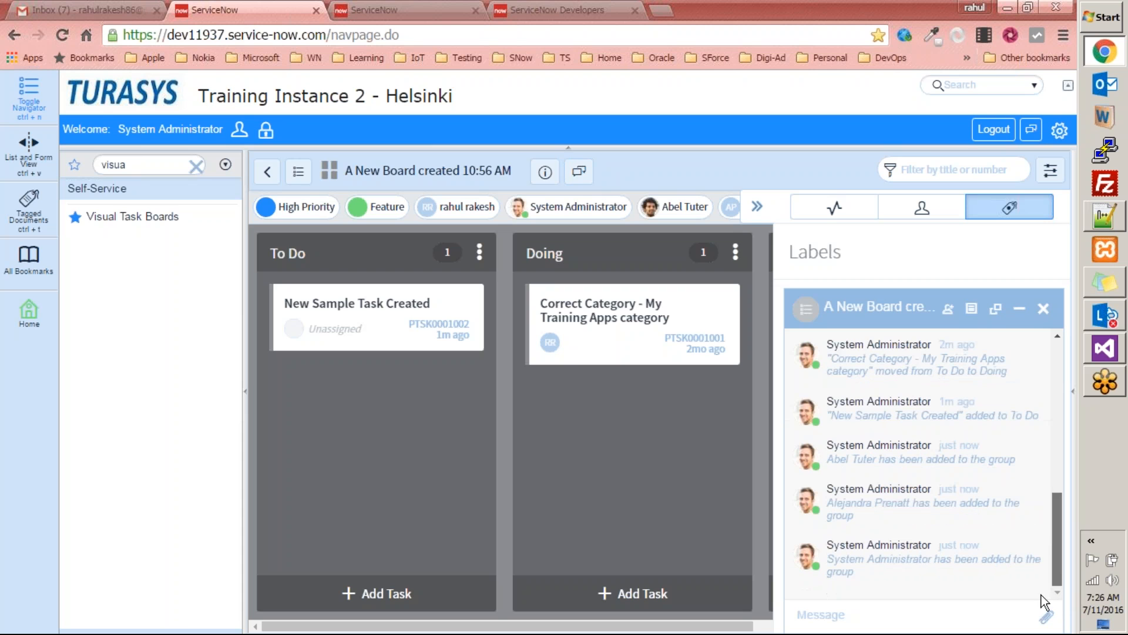
text(ahsdfjkahsd)
key(Return)
text(asdkfhalskdf)
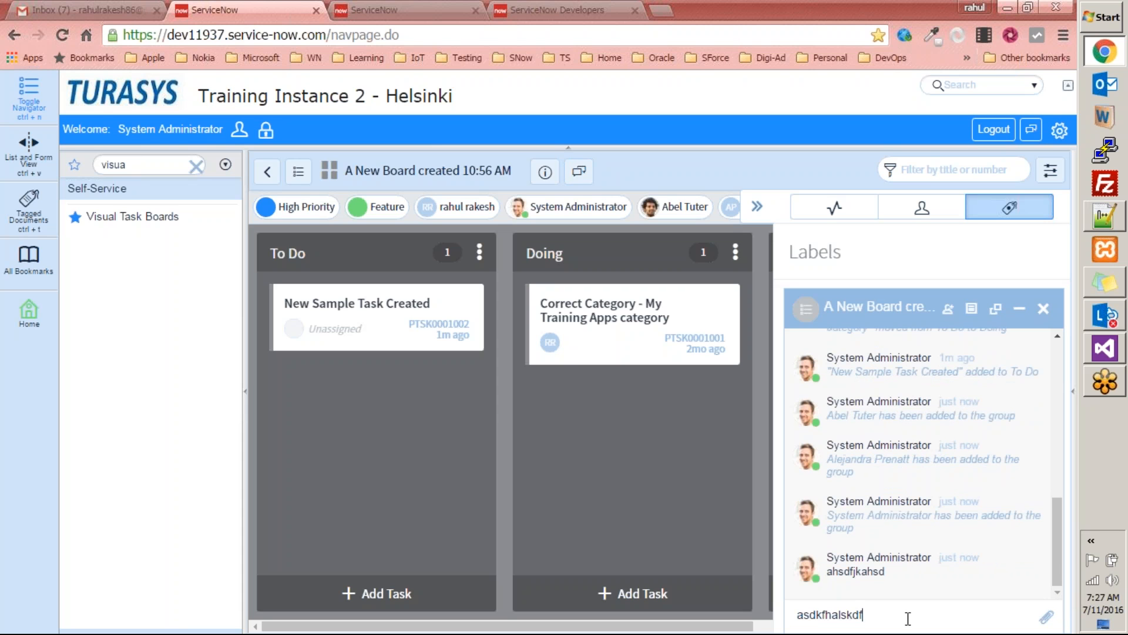
key(Return)
text(asdkfjhasdkfhasd)
key(Return)
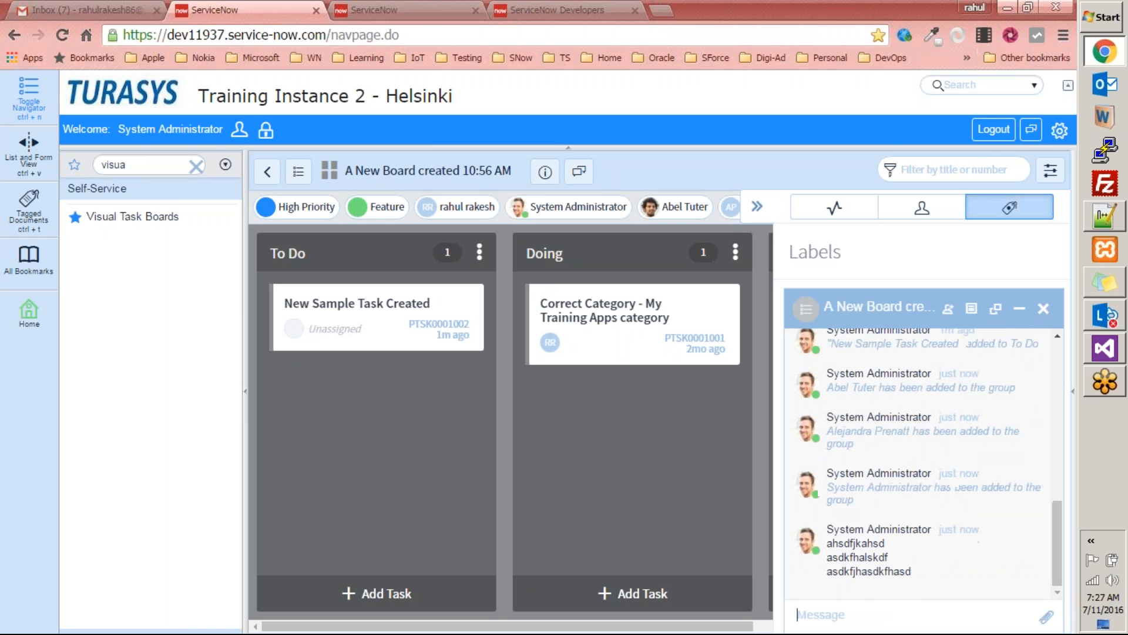
Step: Read through the board conversation's history from May 2016, noting who wrote and which members were added
drag(1055, 523, 1078, 373)
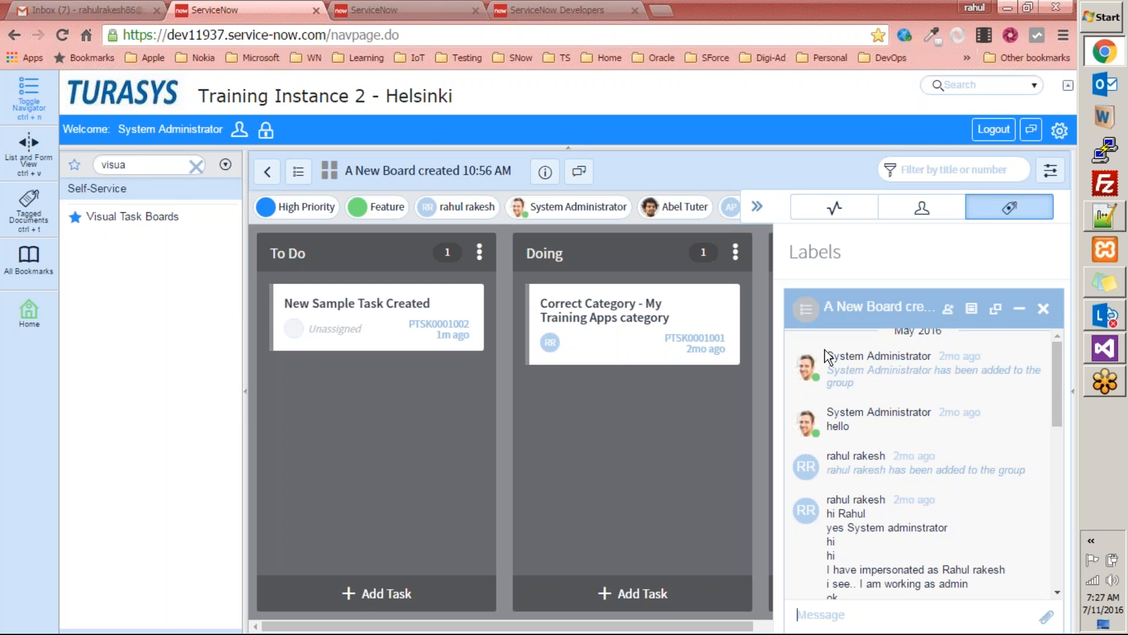
triple_click(936, 359)
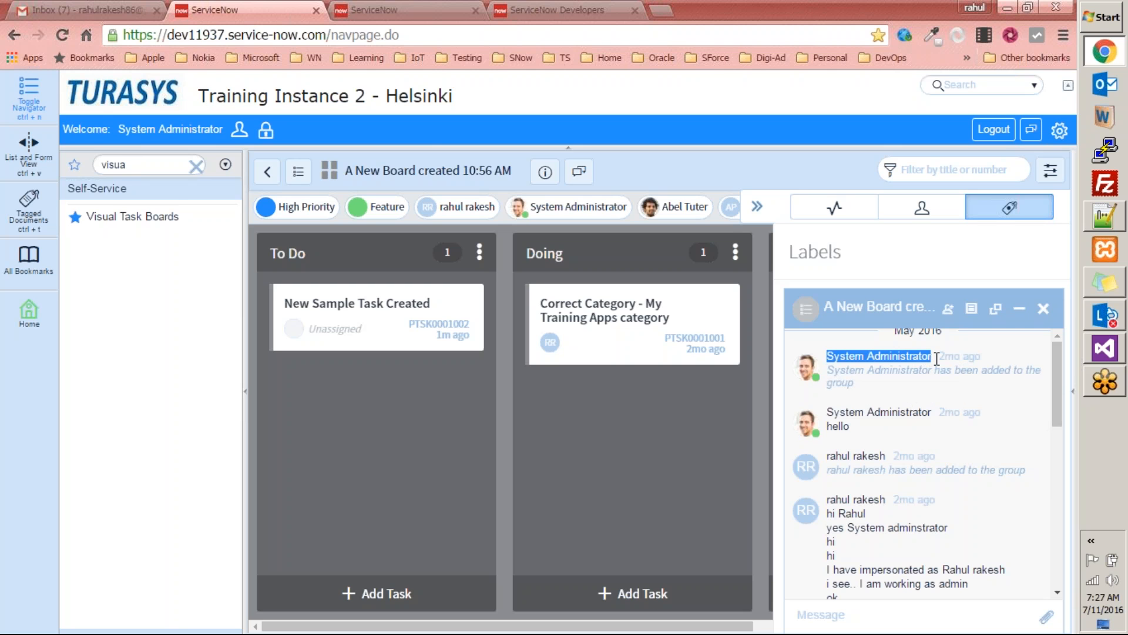
drag(827, 457, 888, 462)
drag(1063, 394, 1062, 406)
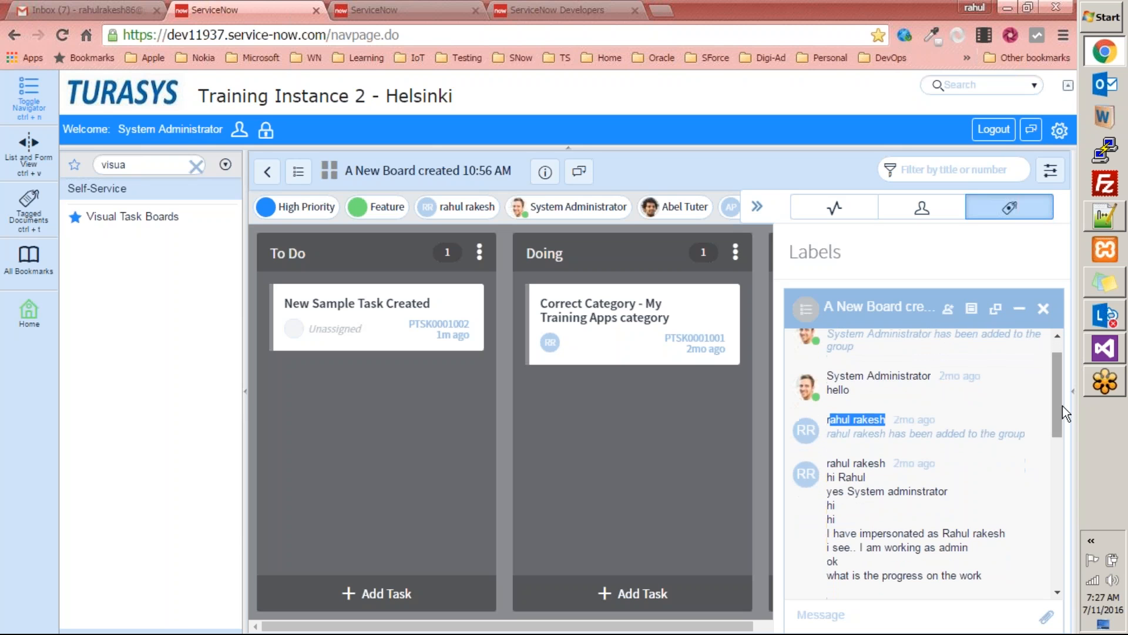
scroll(875, 474, down, 5)
scroll(930, 419, up, 4)
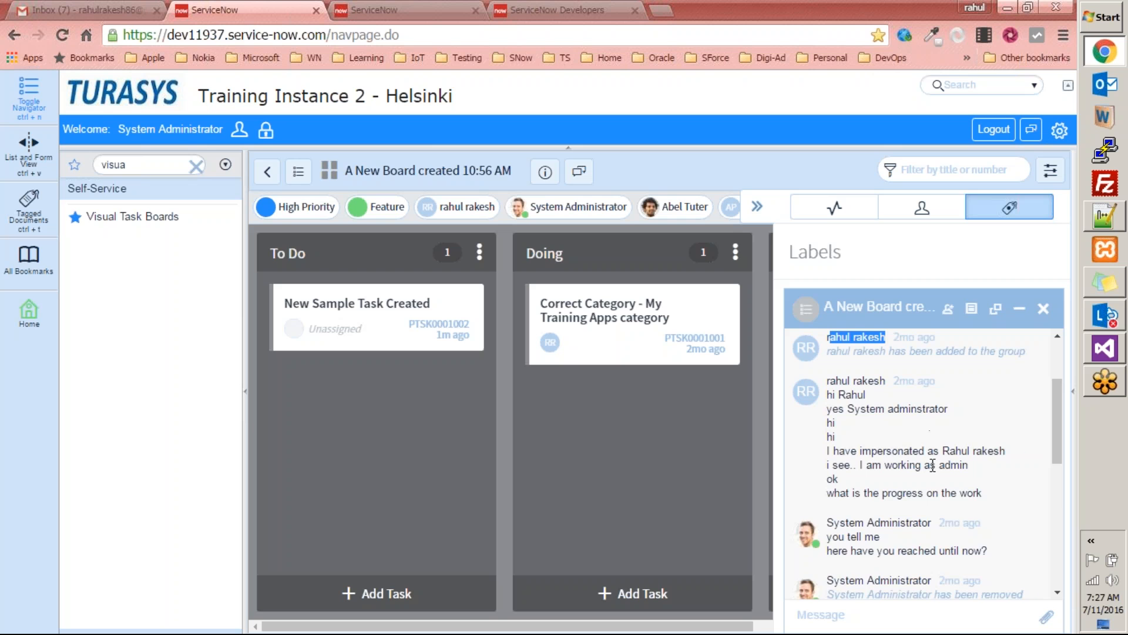
scroll(931, 446, down, 5)
scroll(932, 465, up, 2)
scroll(932, 465, up, 4)
drag(1057, 392, 1053, 347)
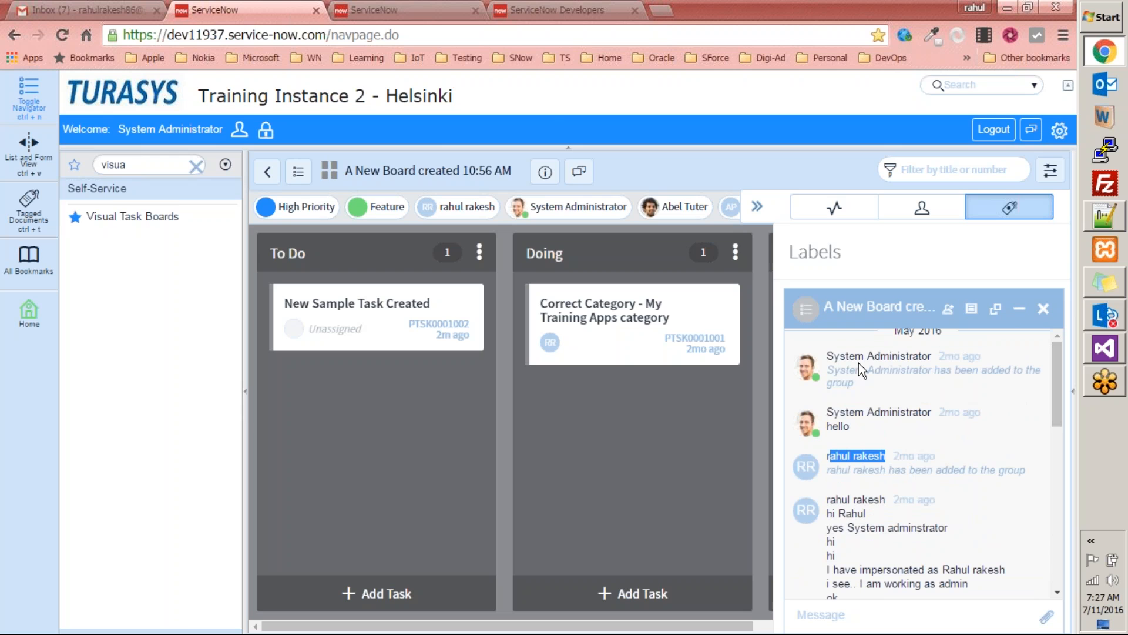
Step: Filter the navigator for "incident", list all incidents, and close the board conversation
click(196, 168)
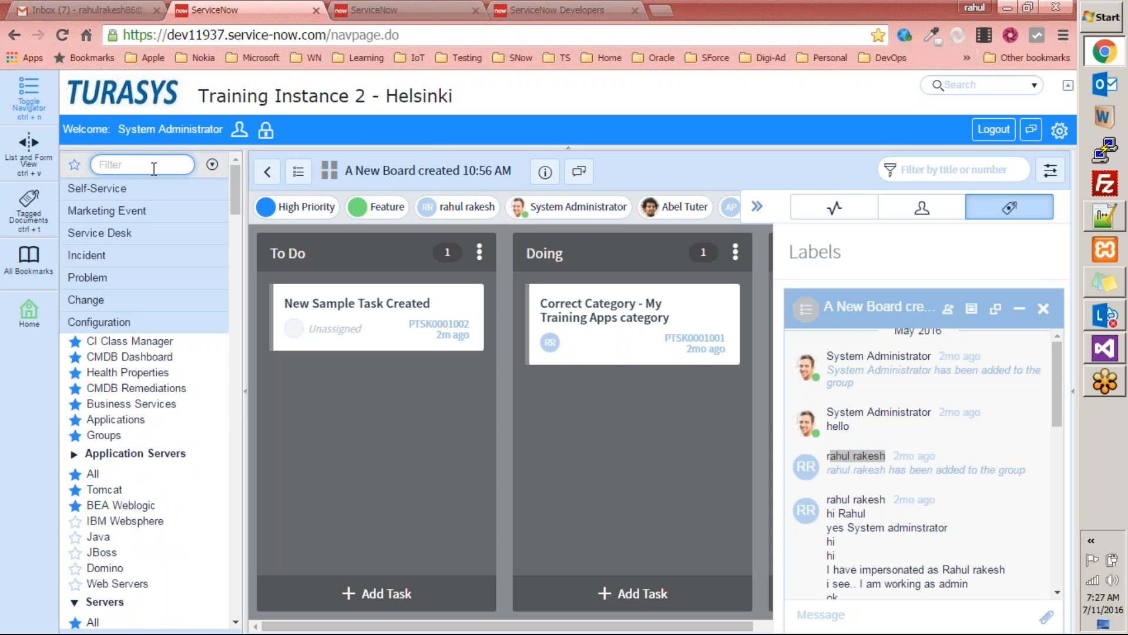
text(incident)
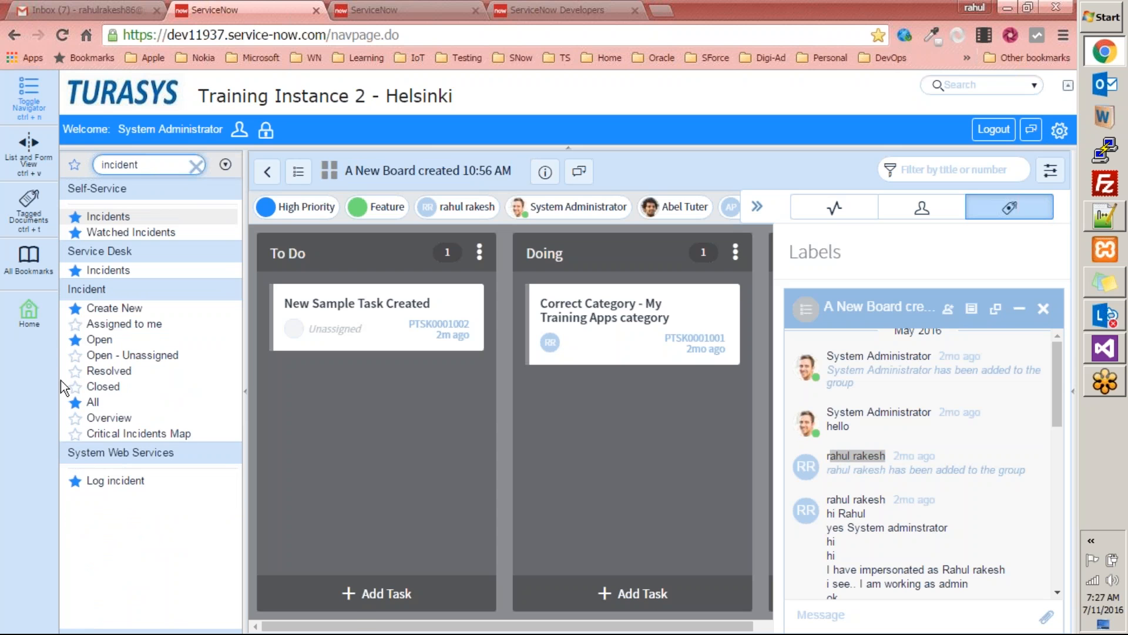
click(93, 402)
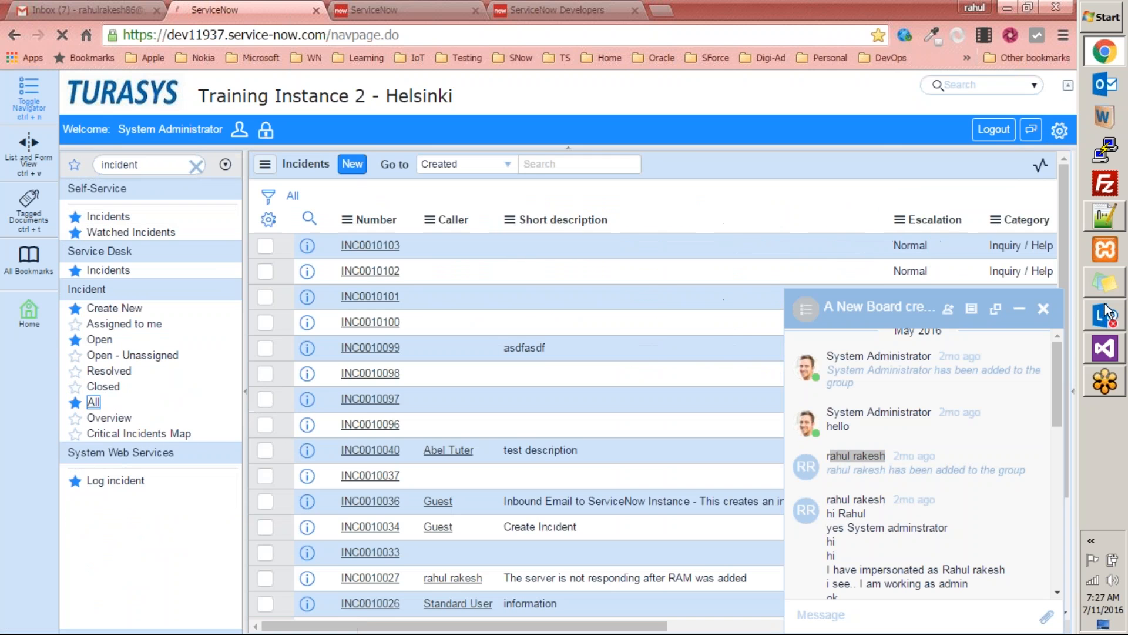
click(1043, 308)
Step: Add incident INC0010026 to the Visual Task Board "A New Board created 10:56 AM"
scroll(611, 267, down, 3)
right_click(654, 267)
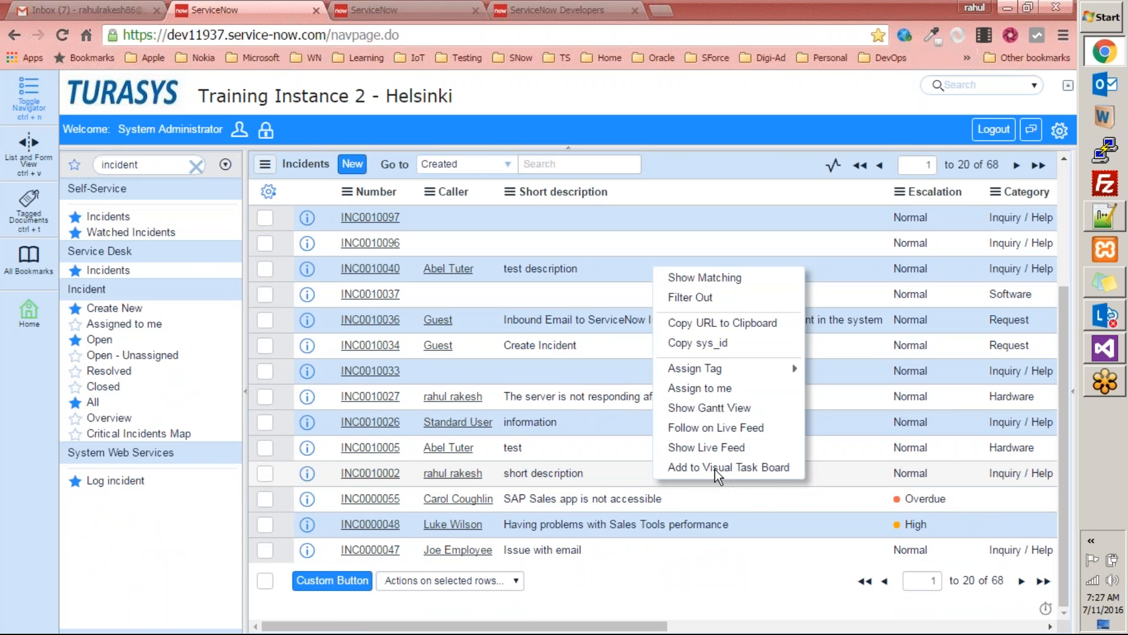
click(557, 422)
right_click(548, 431)
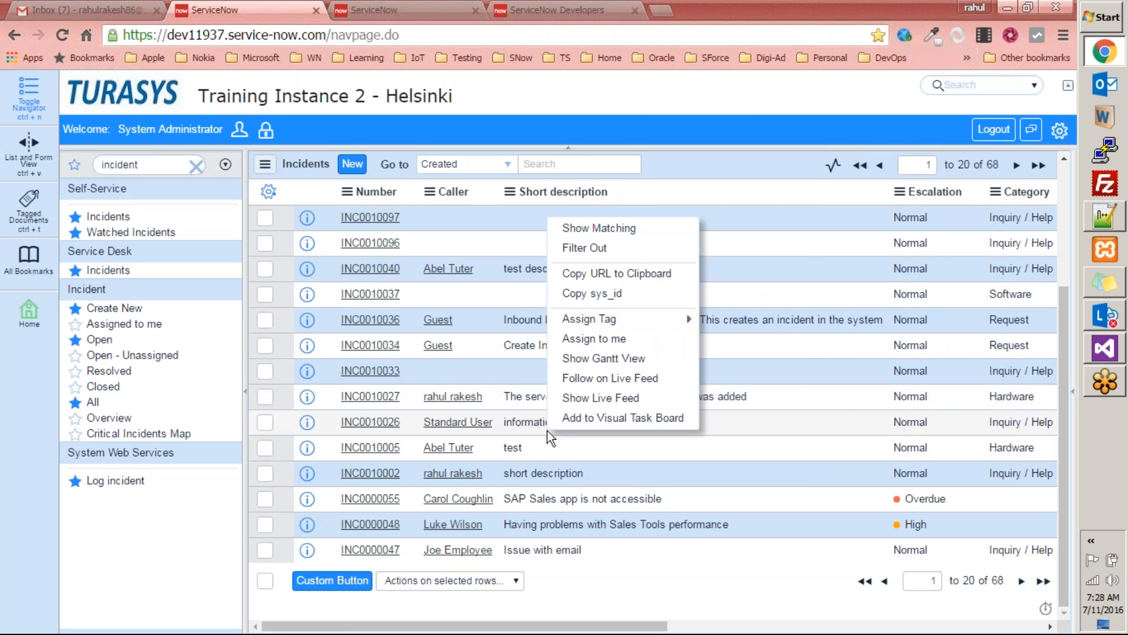
click(587, 415)
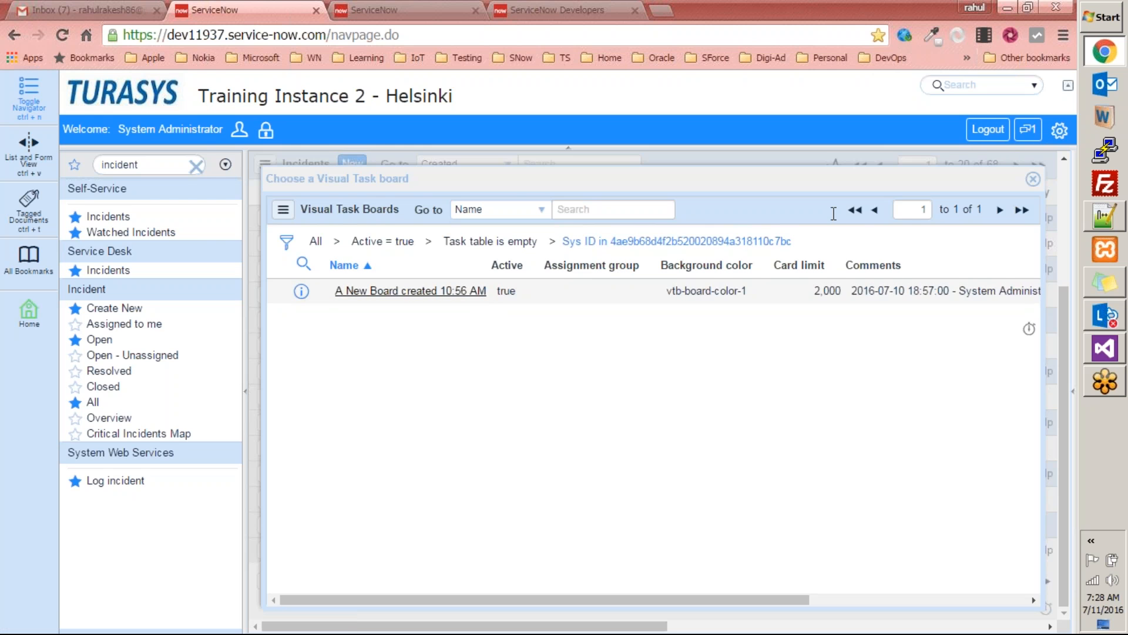
click(764, 290)
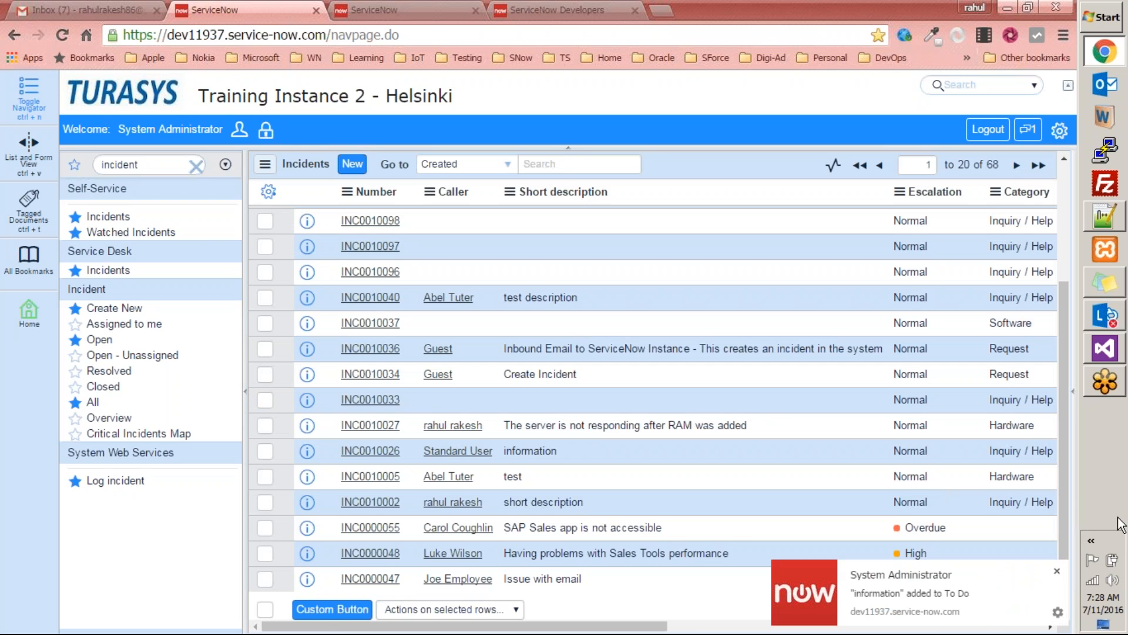
Step: Reload the list of all incidents, examine the filter in the Closed module's definition, and list the closed incidents
click(94, 402)
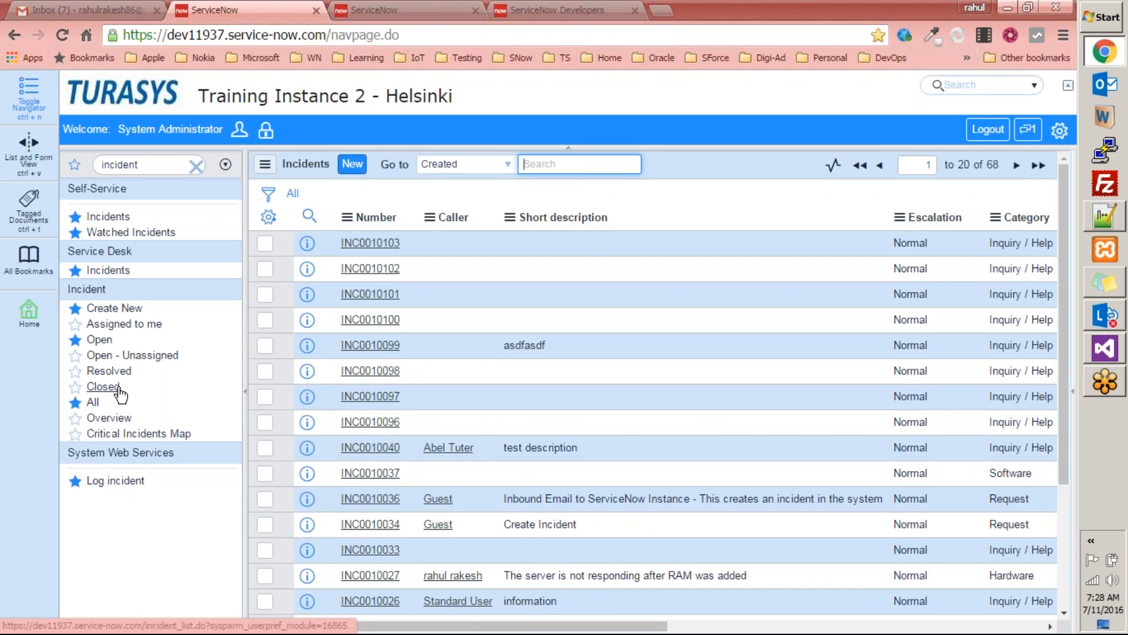
click(75, 386)
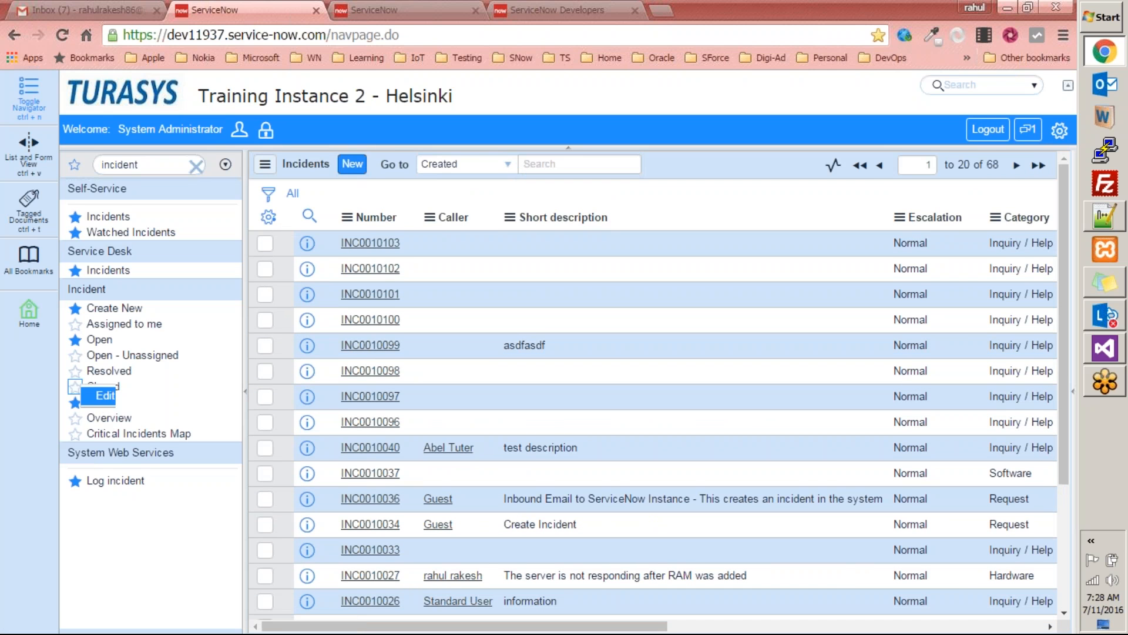
click(114, 402)
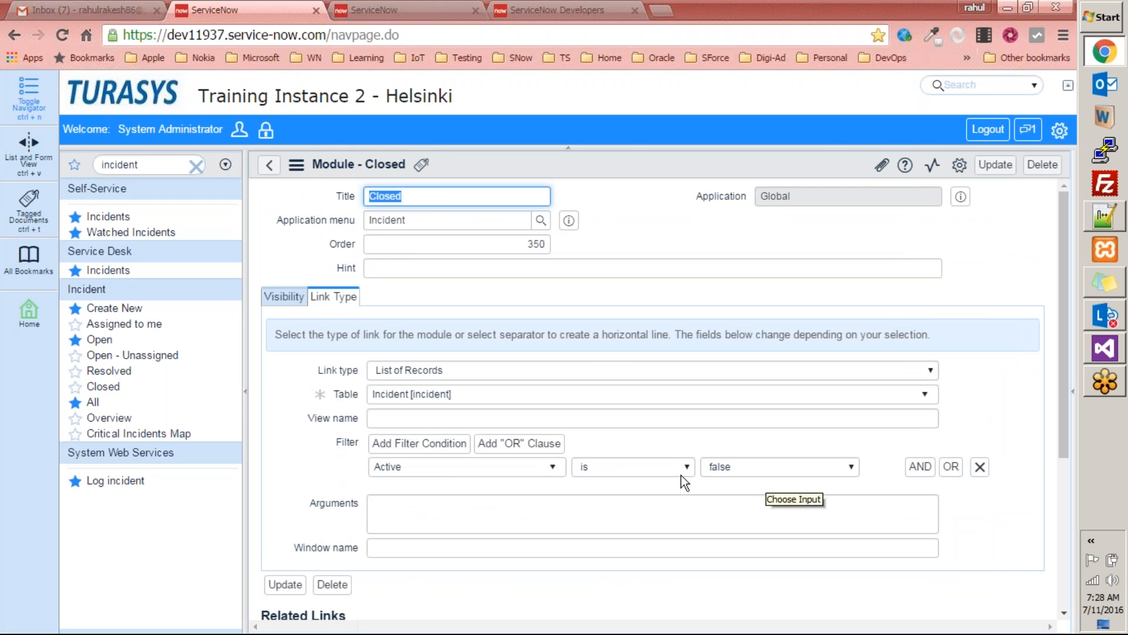
click(104, 386)
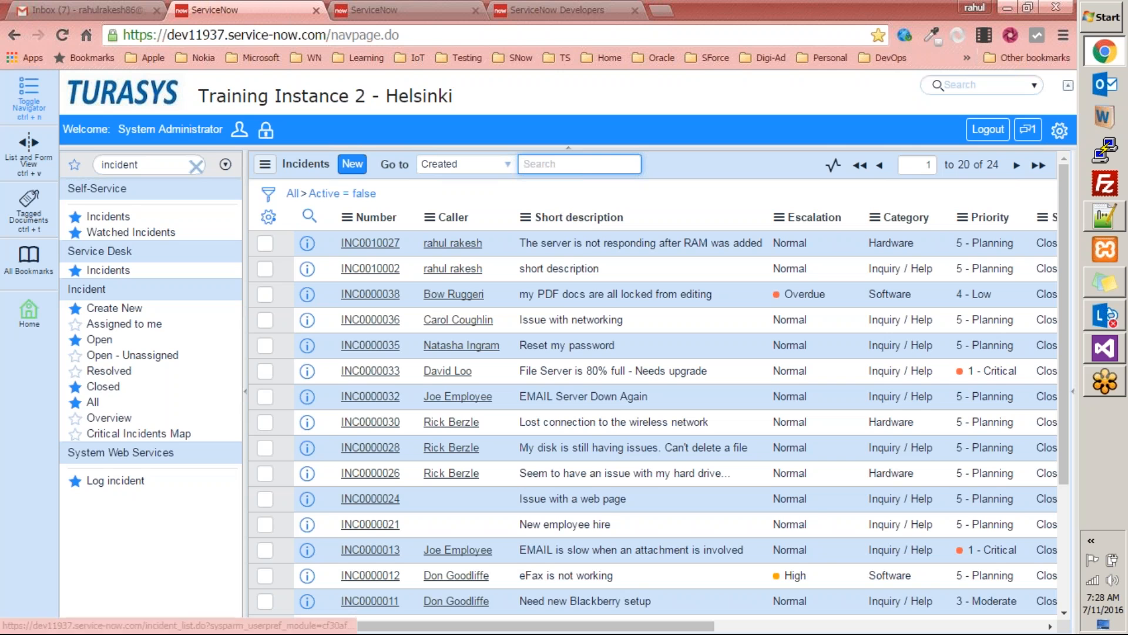
Step: Examine the filter in the Resolved module's definition, and remove the bookmark from the Closed module
right_click(77, 376)
click(114, 383)
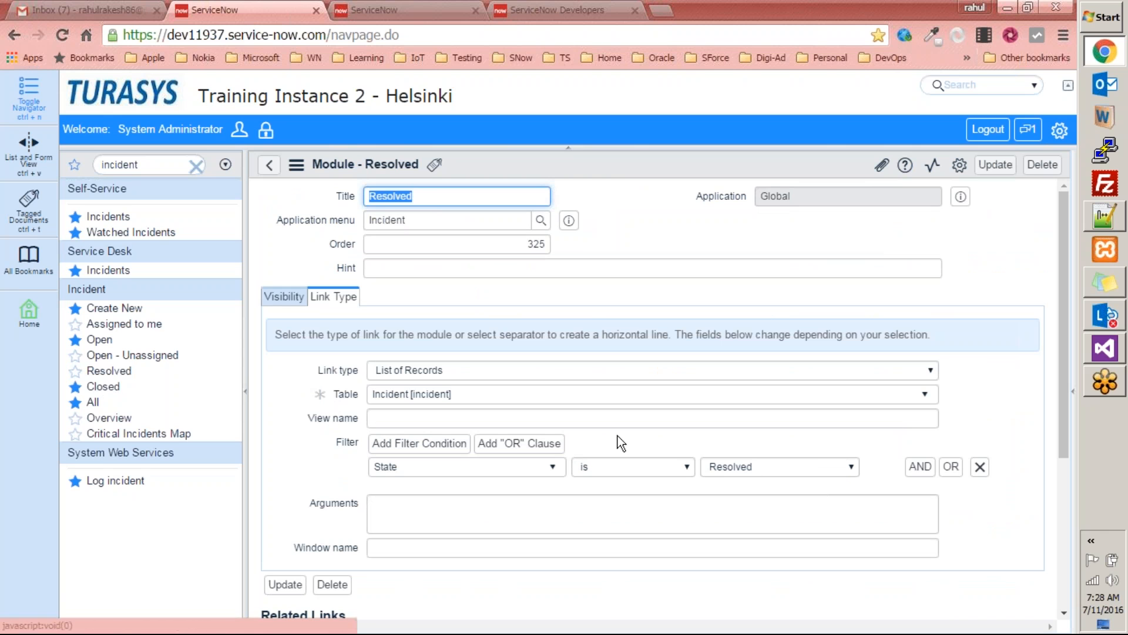
click(75, 387)
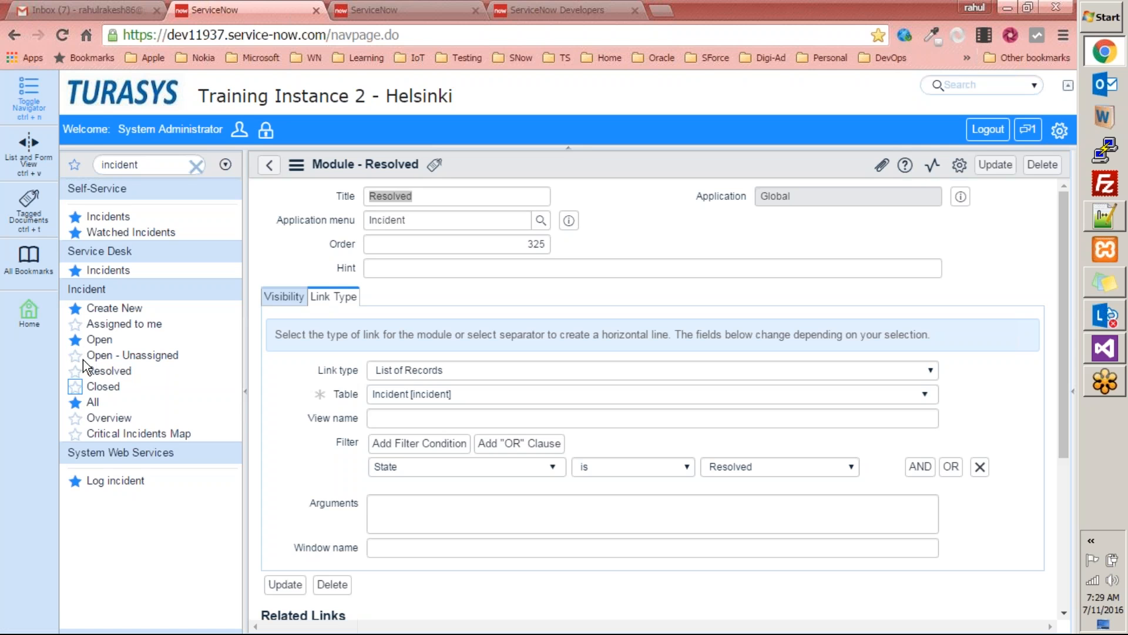
Step: Open the definition of the Open - Unassigned module under Incident to examine its filter conditions
right_click(88, 355)
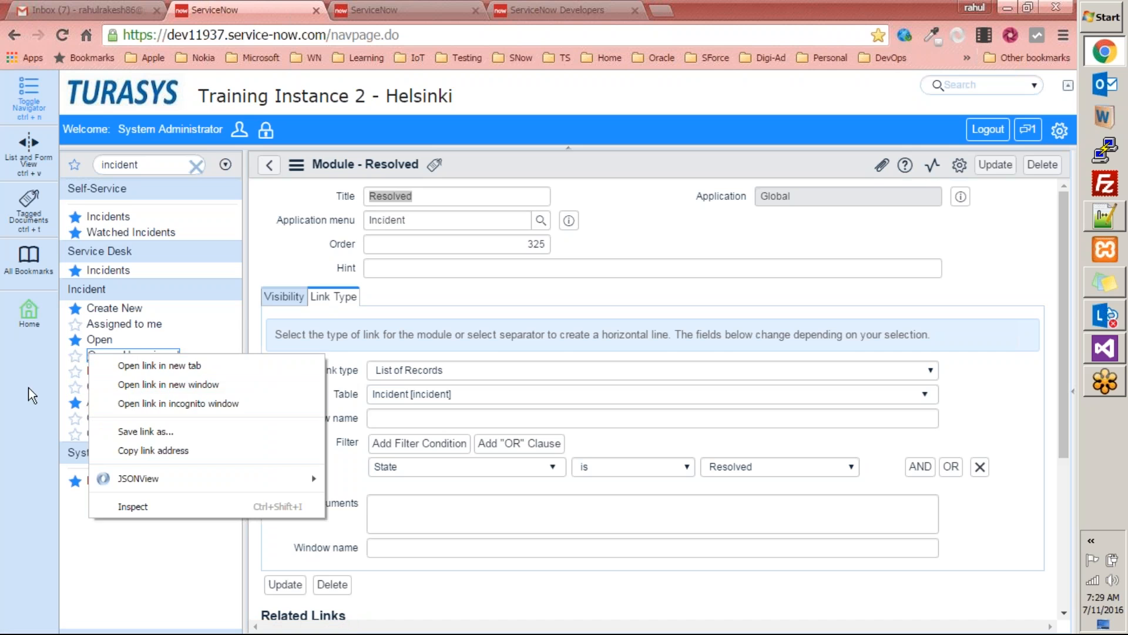
right_click(75, 357)
click(97, 373)
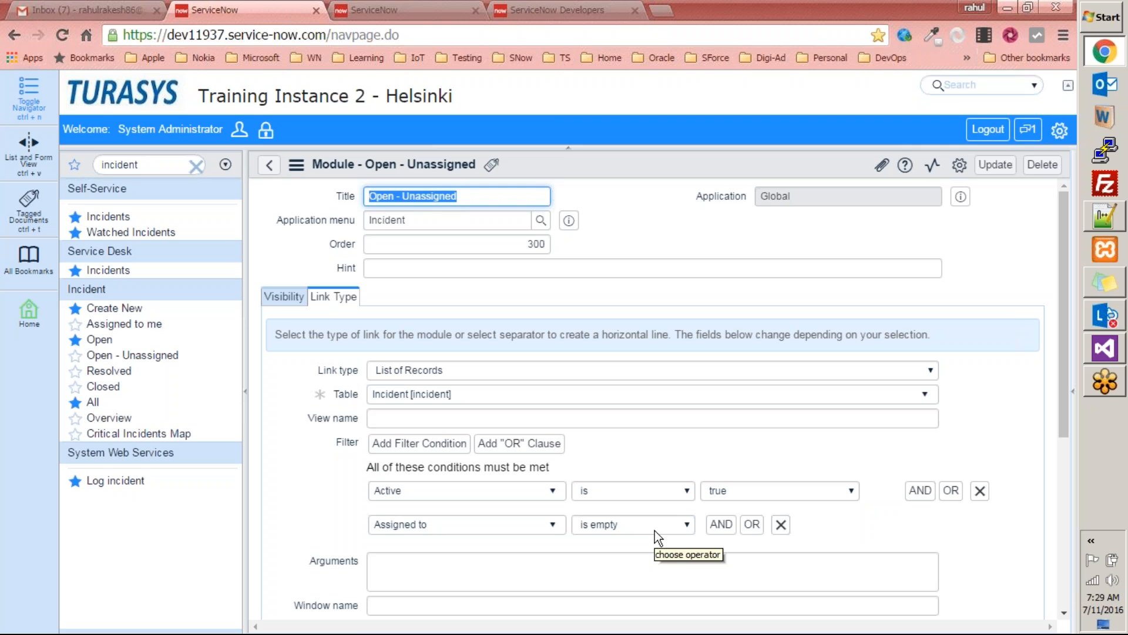
Step: Open the definition of the Assigned to me module and examine the script value in its Assigned to condition
right_click(73, 328)
click(127, 335)
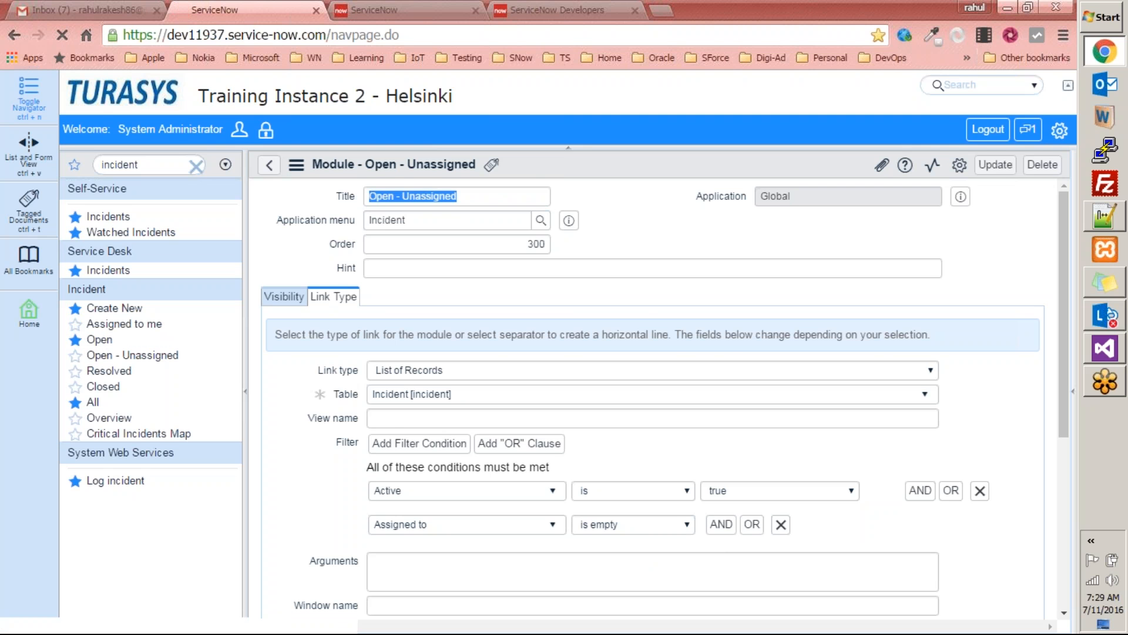
drag(753, 524, 834, 527)
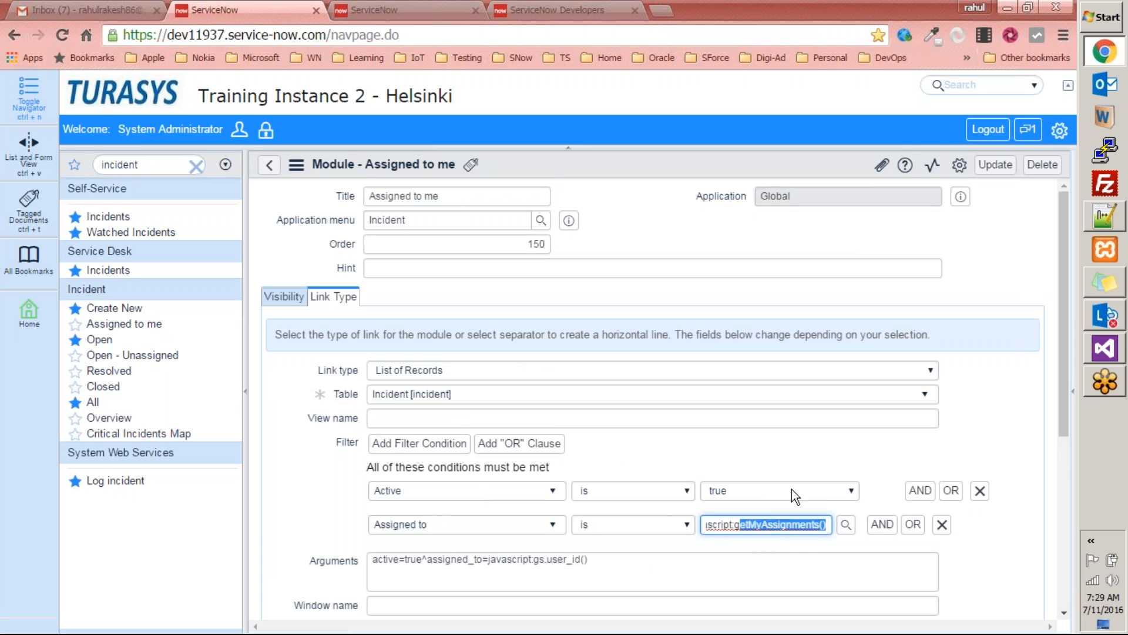
Step: Review the script value in the Assigned to condition, and open the incident Overview page to examine its summary counts, unassigned incidents and charts
click(814, 525)
drag(731, 523, 828, 525)
click(108, 418)
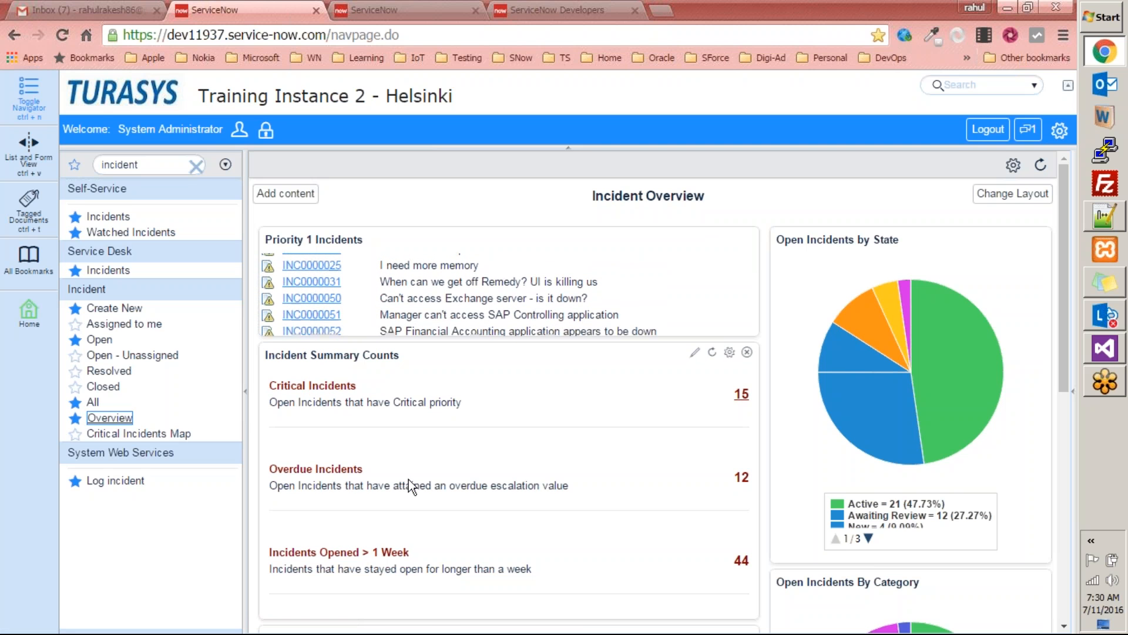
scroll(630, 546, down, 1)
scroll(629, 545, down, 4)
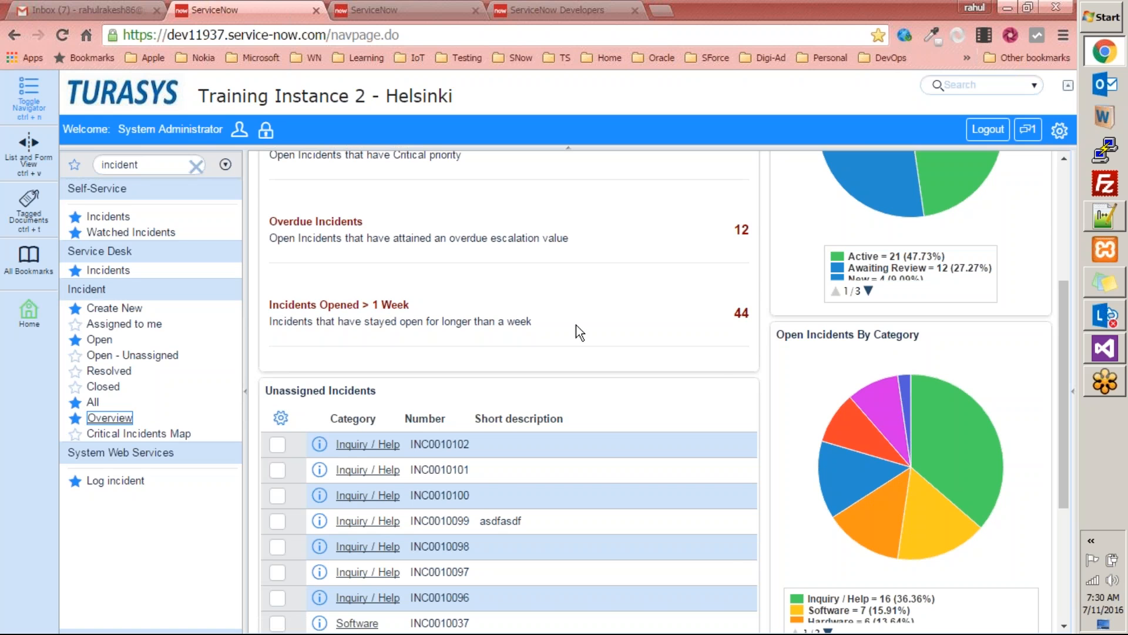
Step: List the incidents behind the Critical Incidents summary count and return to the incident Overview page
scroll(451, 218, up, 4)
drag(1061, 241, 1061, 275)
mouse_move(848, 336)
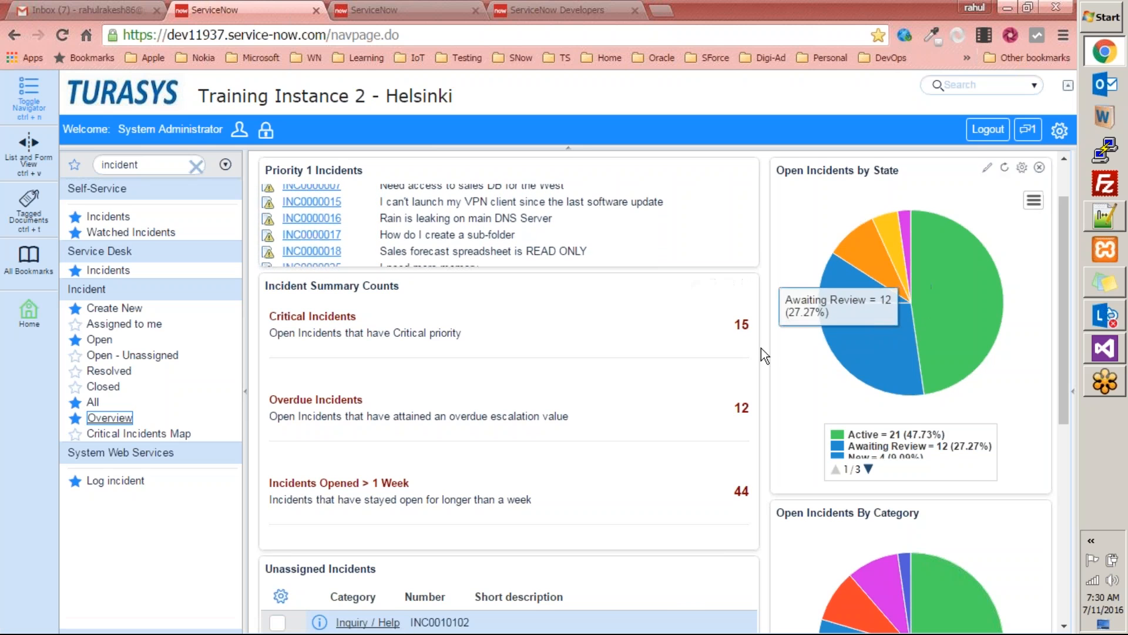
click(742, 324)
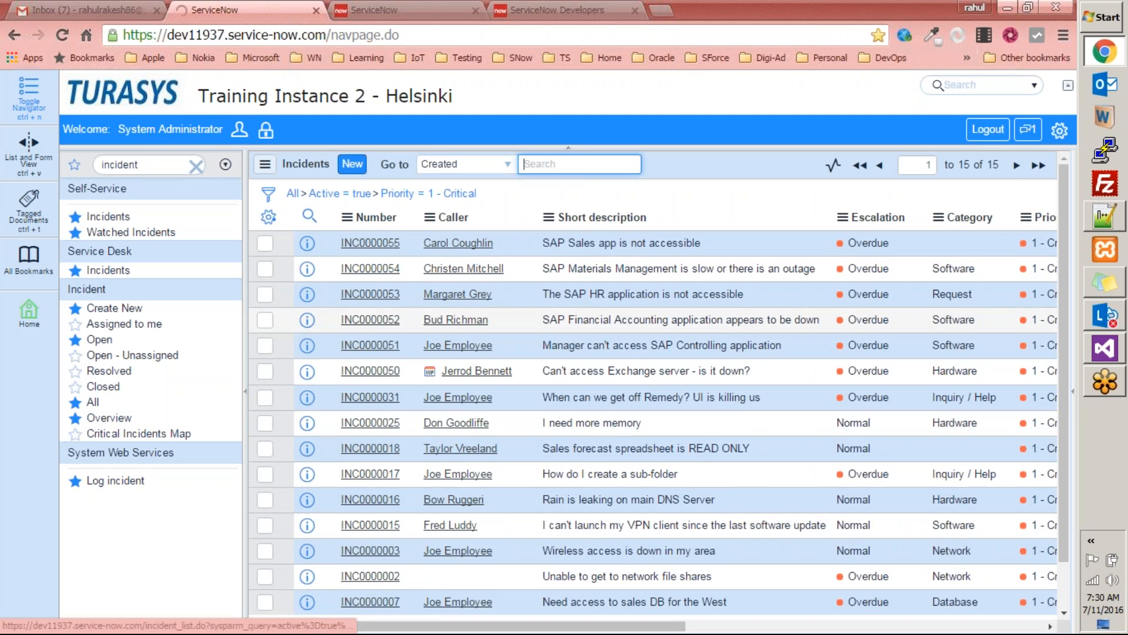
click(110, 417)
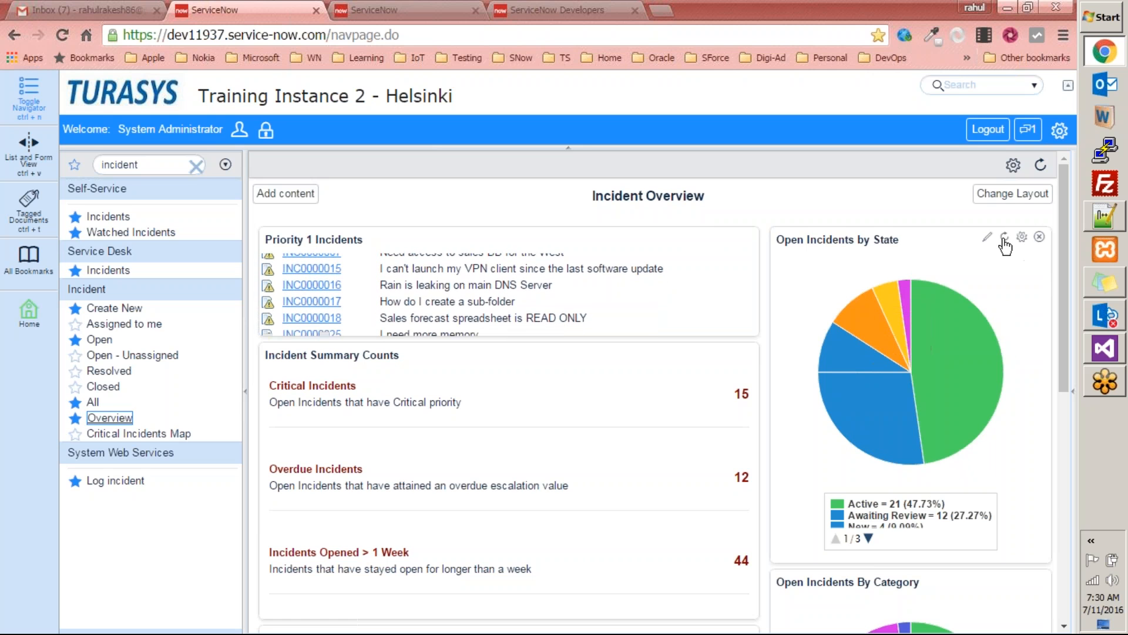
Step: Filter the navigator for "reports" and open the View / Run list of reports
double_click(175, 167)
text(repor)
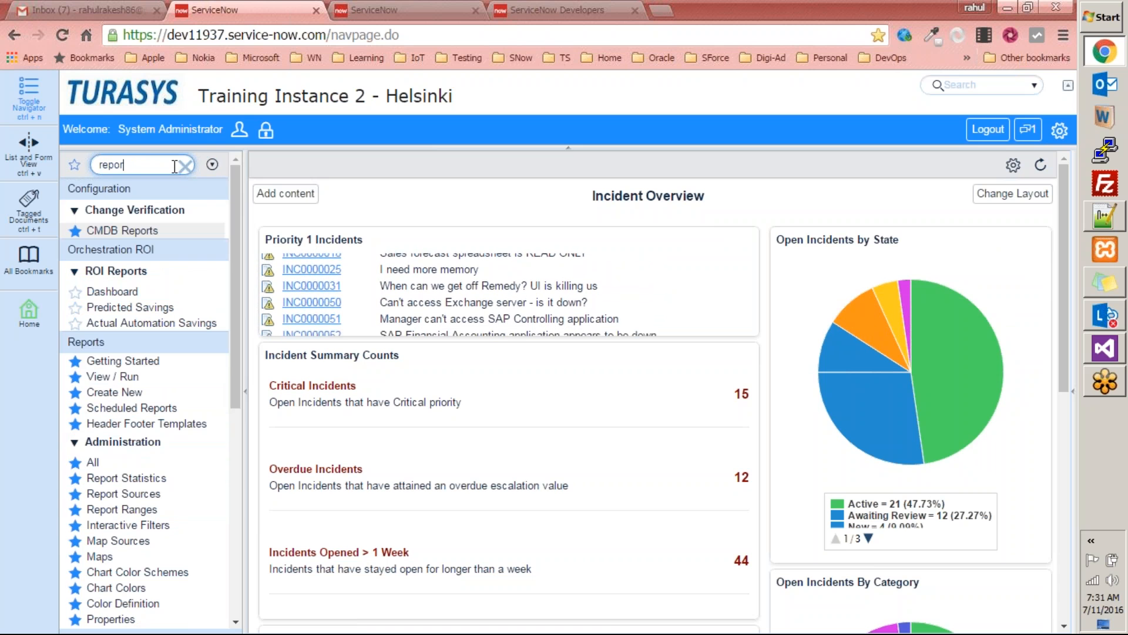
text(ts)
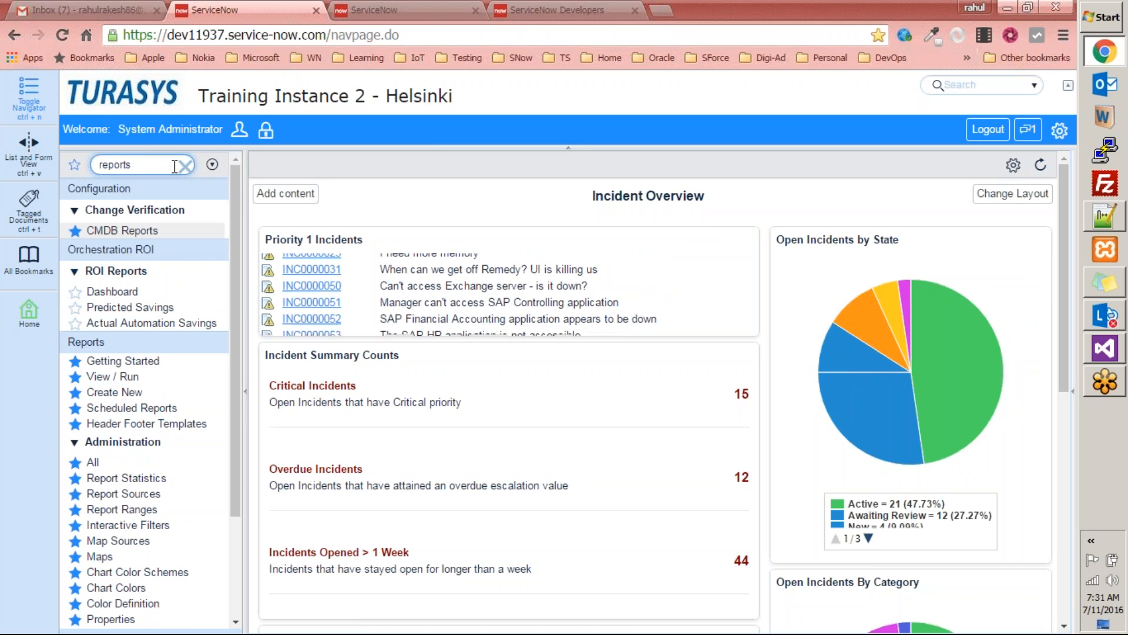
click(119, 377)
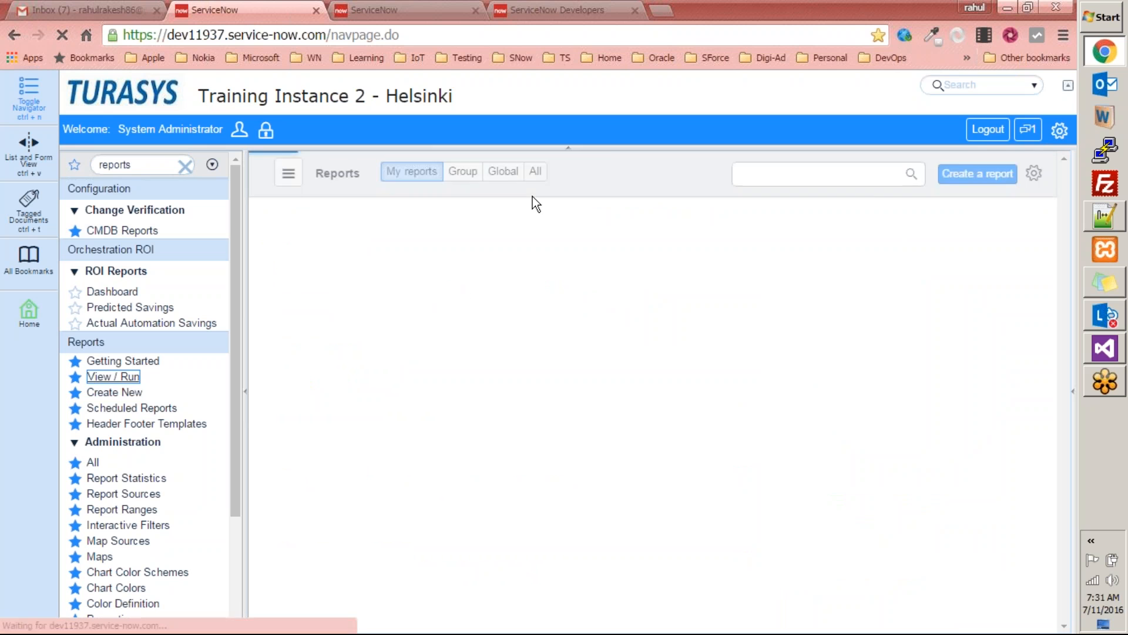
Step: Search the reports for "open incidents by state" and open the Open Incidents by State report to examine its settings and pie chart
click(793, 176)
text(open incidents by state)
click(813, 223)
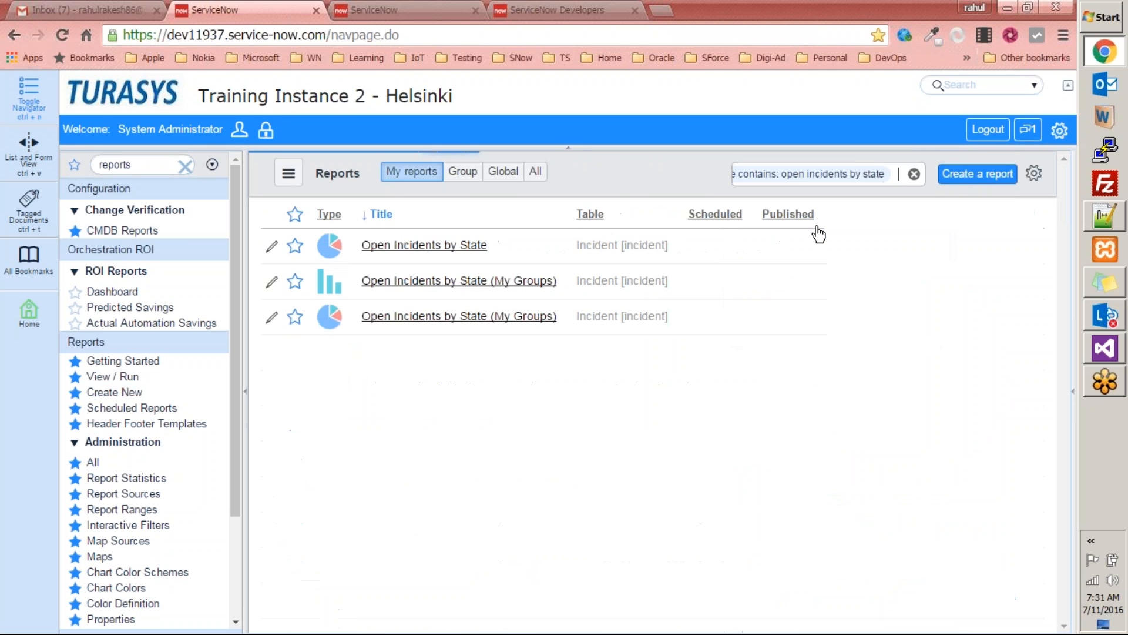
click(441, 246)
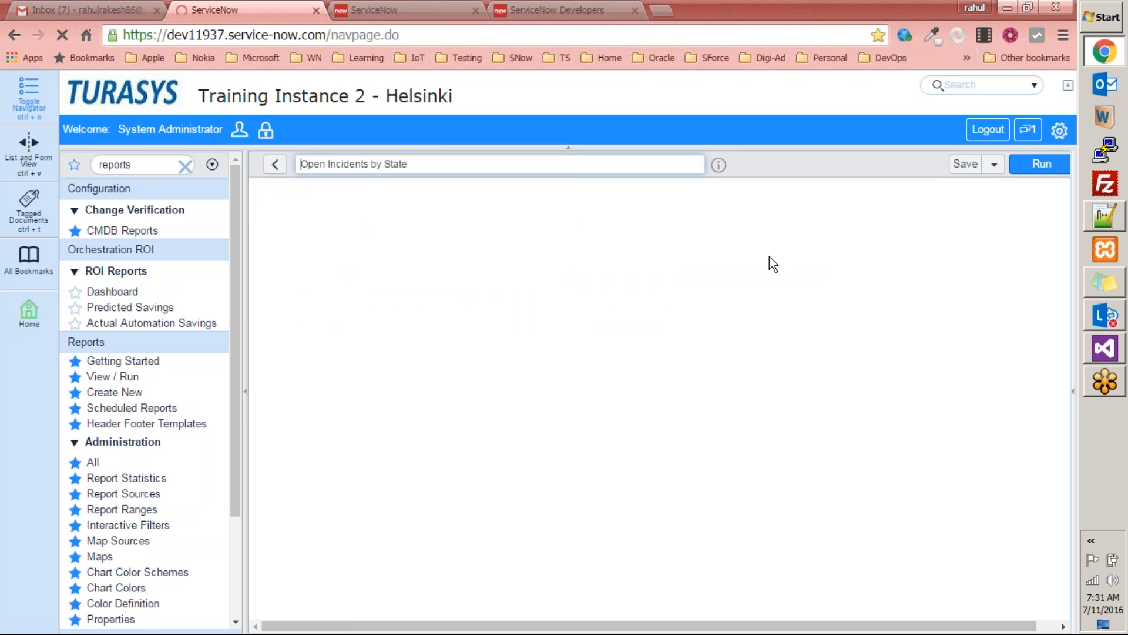
scroll(582, 479, down, 3)
scroll(644, 478, up, 3)
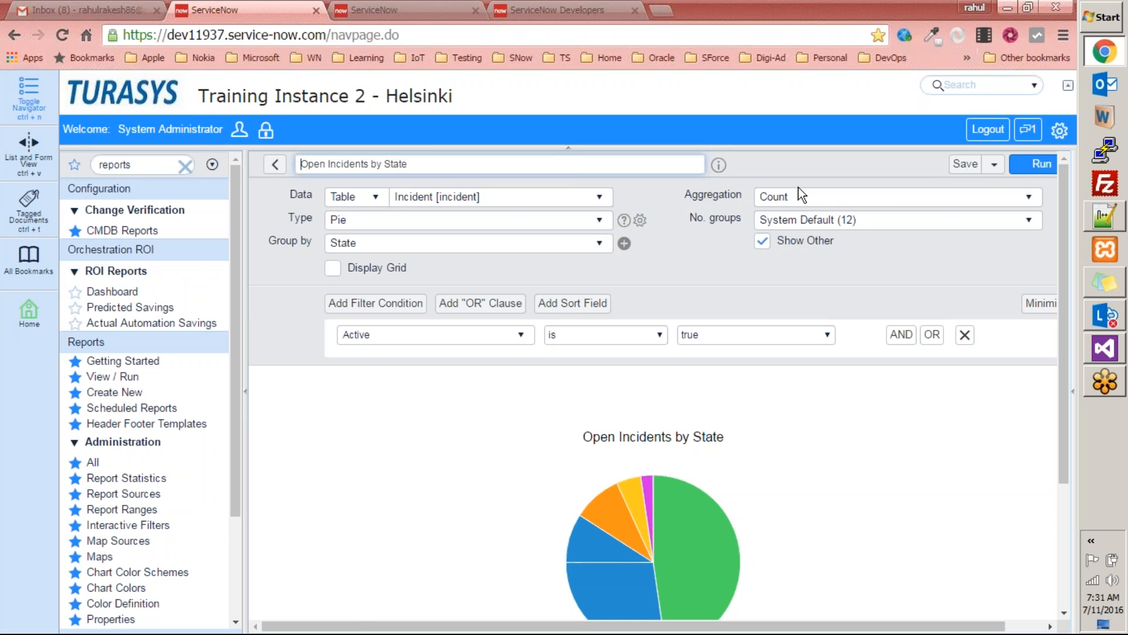
scroll(763, 338, down, 3)
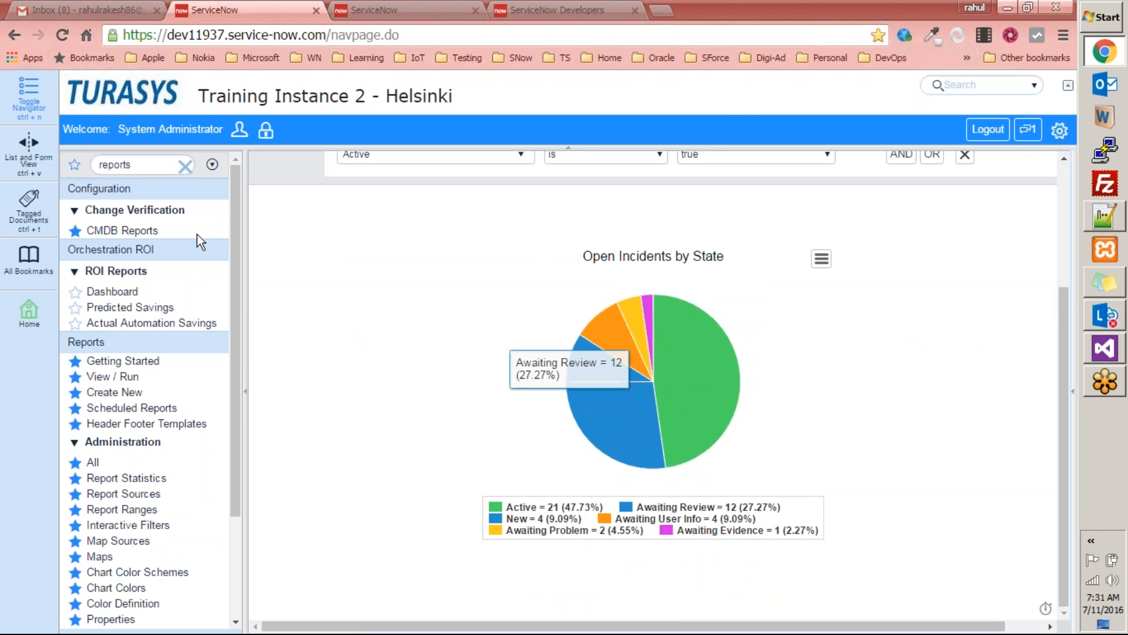
Step: Filter the navigator for "inciden" and reopen the Overview page under Incident
double_click(118, 165)
text(inciden)
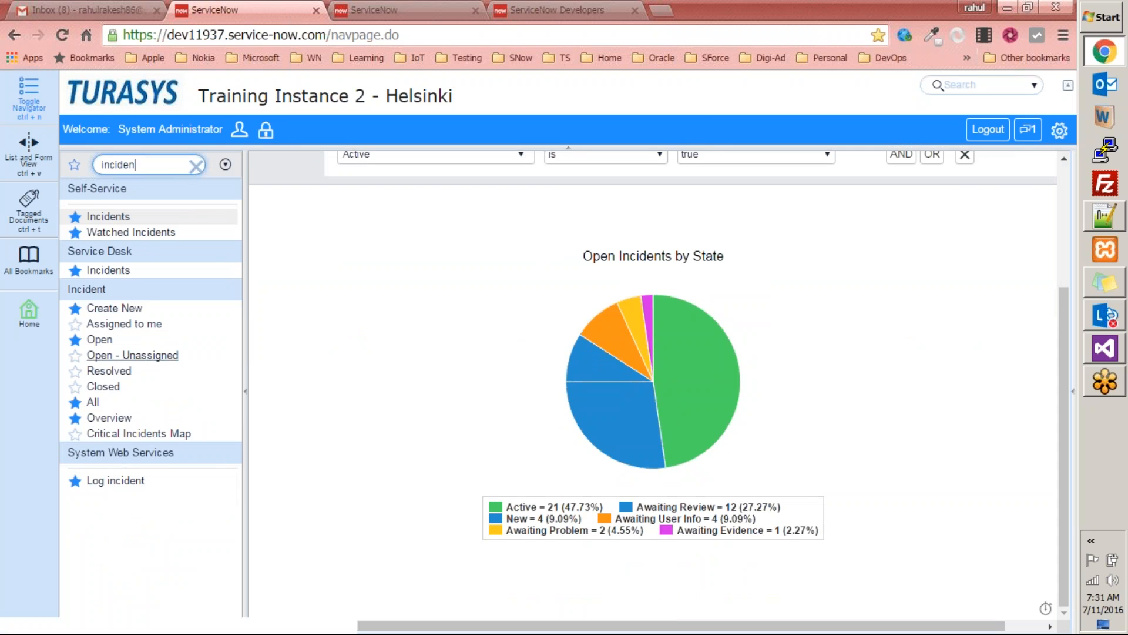
click(110, 418)
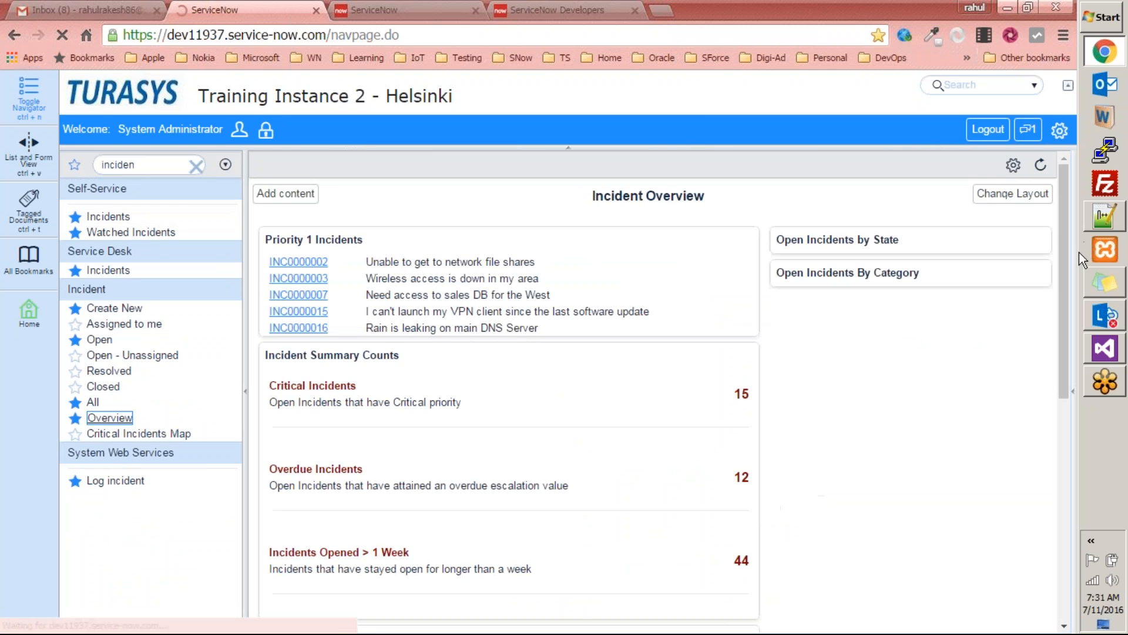
Step: Examine the Incident Overview page's summary counts, unassigned incidents list and open-incident charts
scroll(1026, 378, down, 5)
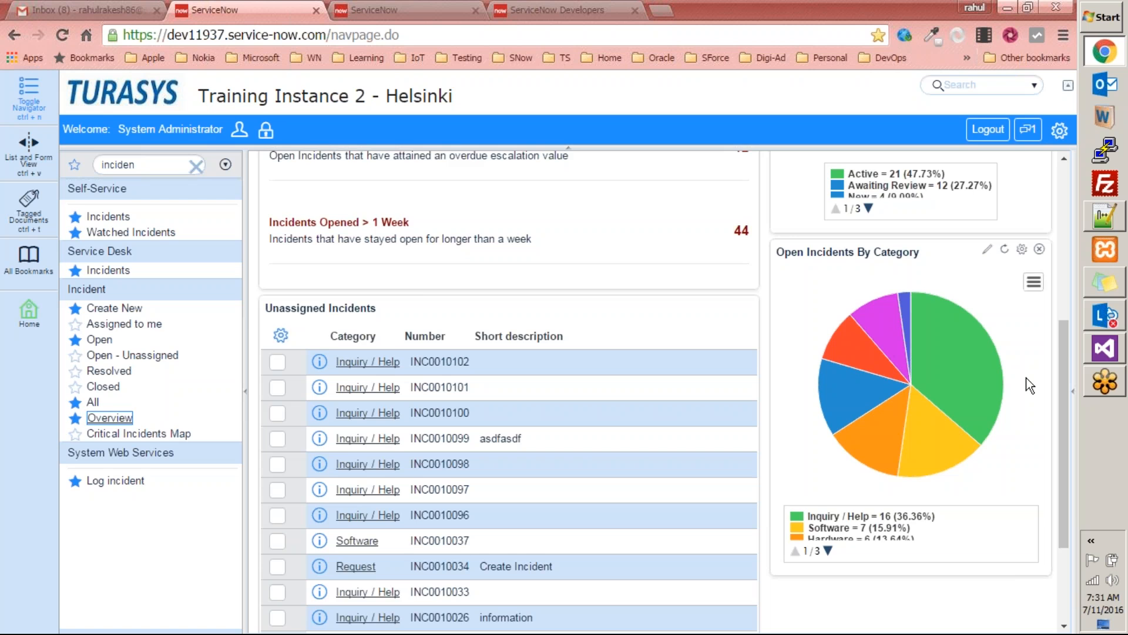
scroll(1026, 377, down, 2)
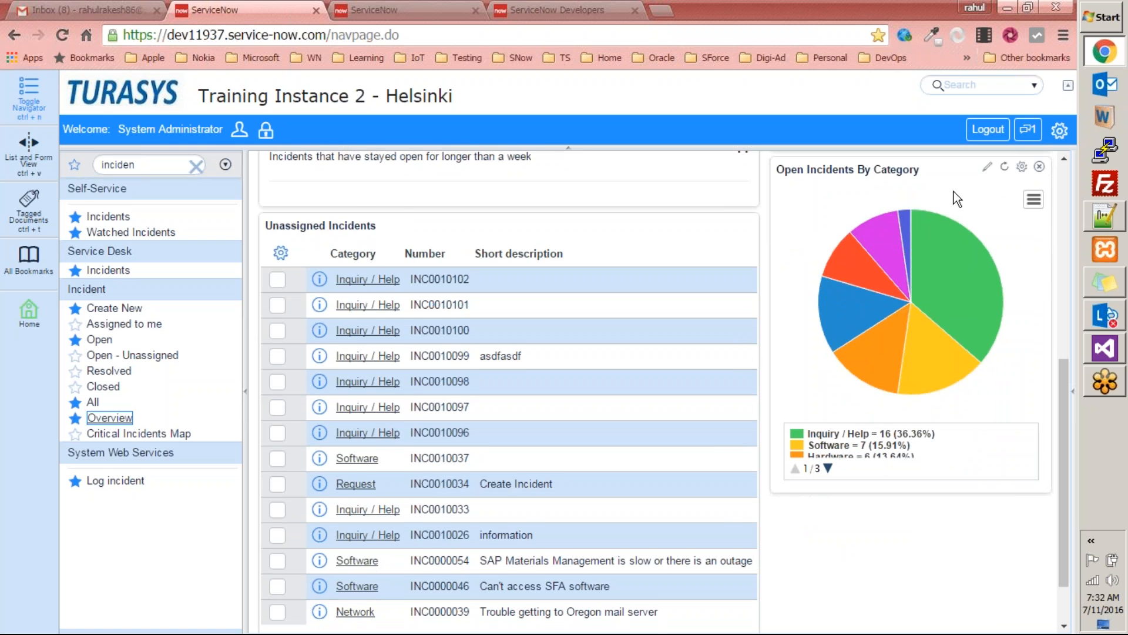
scroll(992, 346, down, 2)
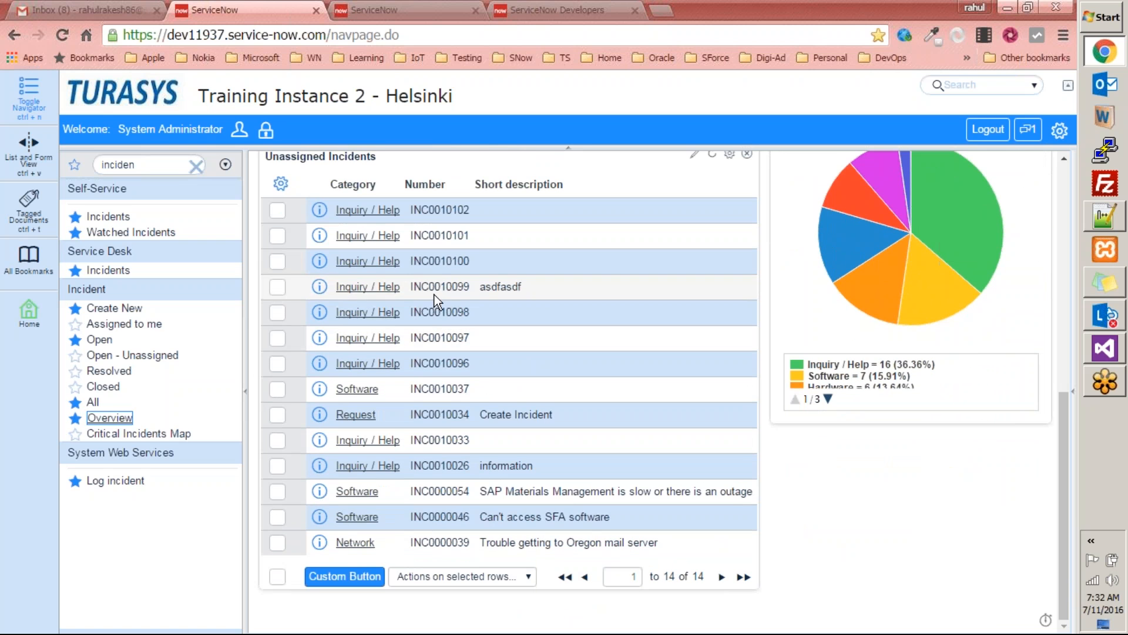
scroll(549, 315, up, 2)
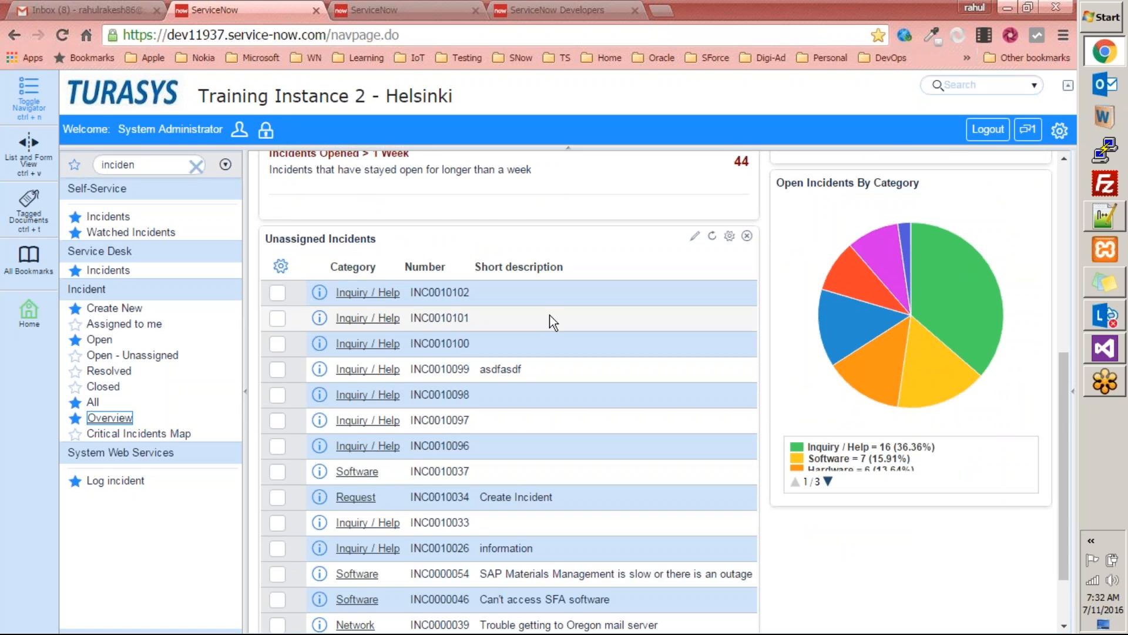
scroll(538, 291, up, 4)
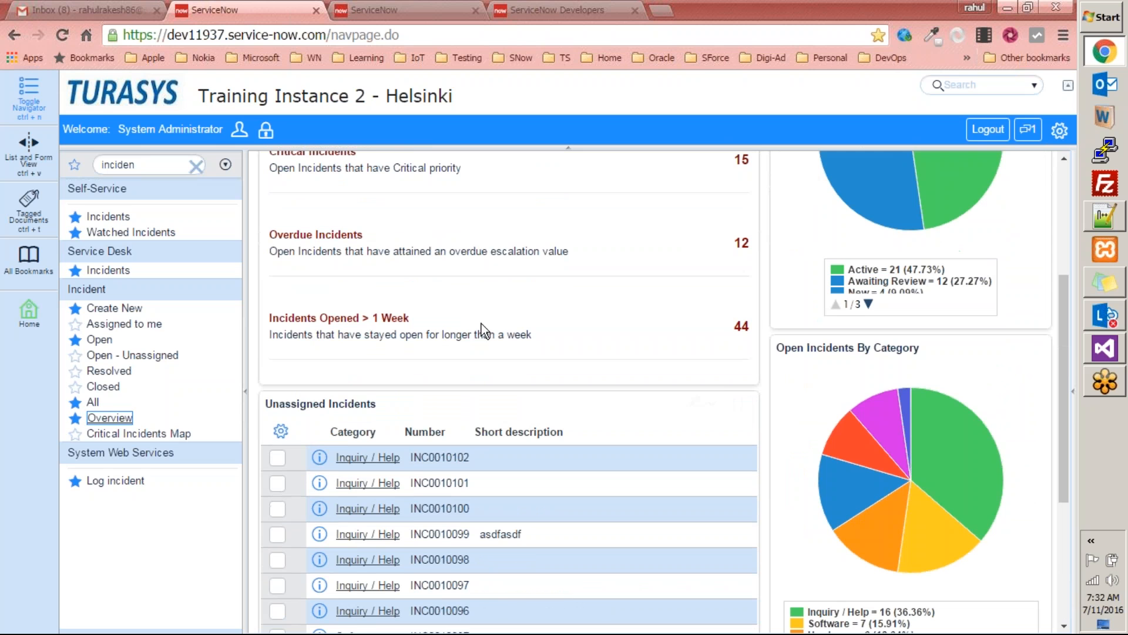
scroll(441, 344, down, 4)
scroll(566, 272, down, 2)
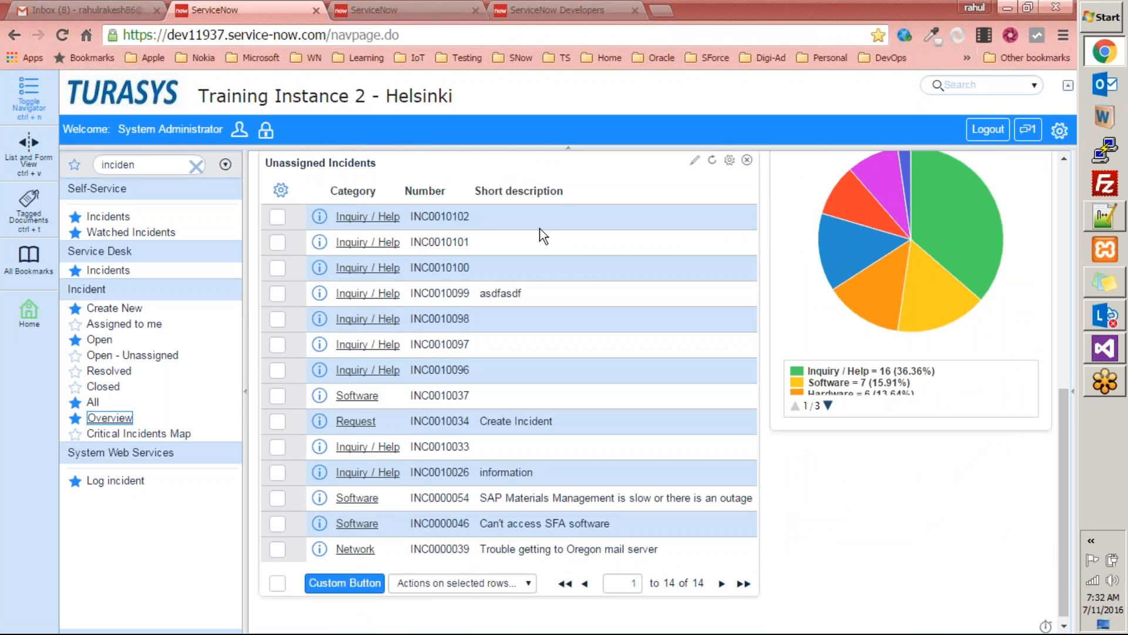
scroll(543, 267, up, 10)
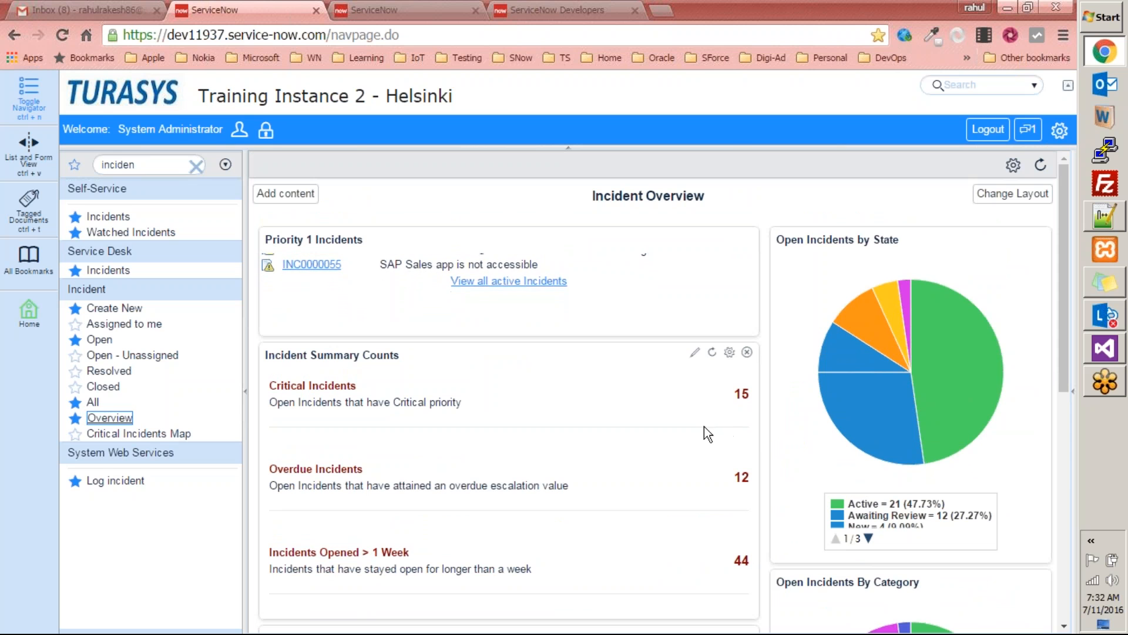
Step: Open the Critical Incidents Map and inspect an incident marker's location up close
click(147, 435)
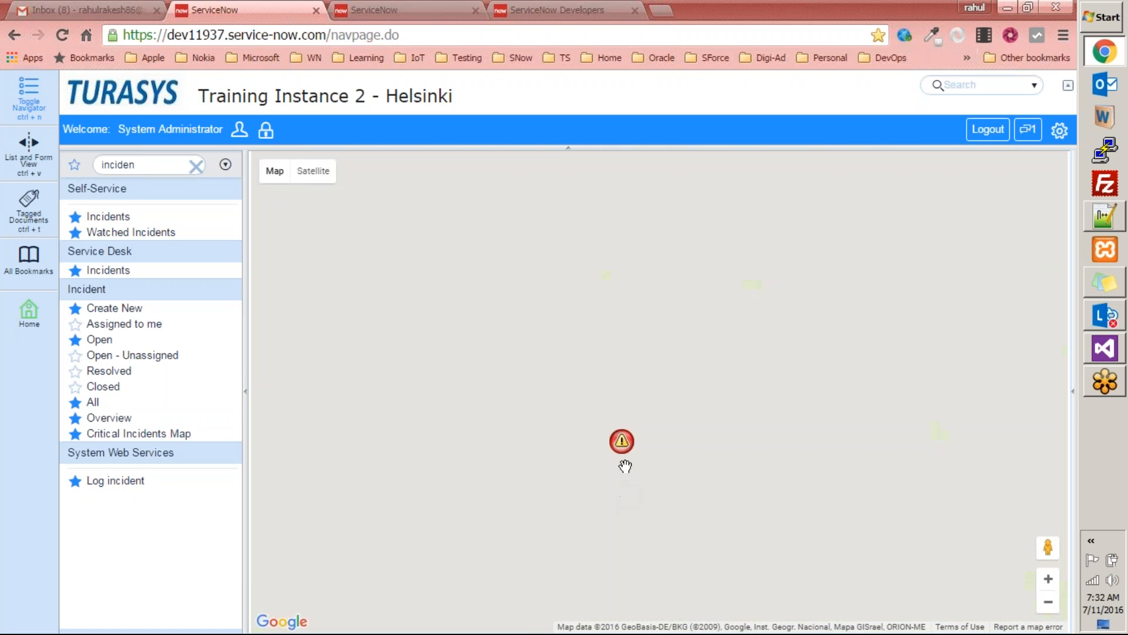
scroll(659, 461, up, 2)
scroll(353, 487, up, 1)
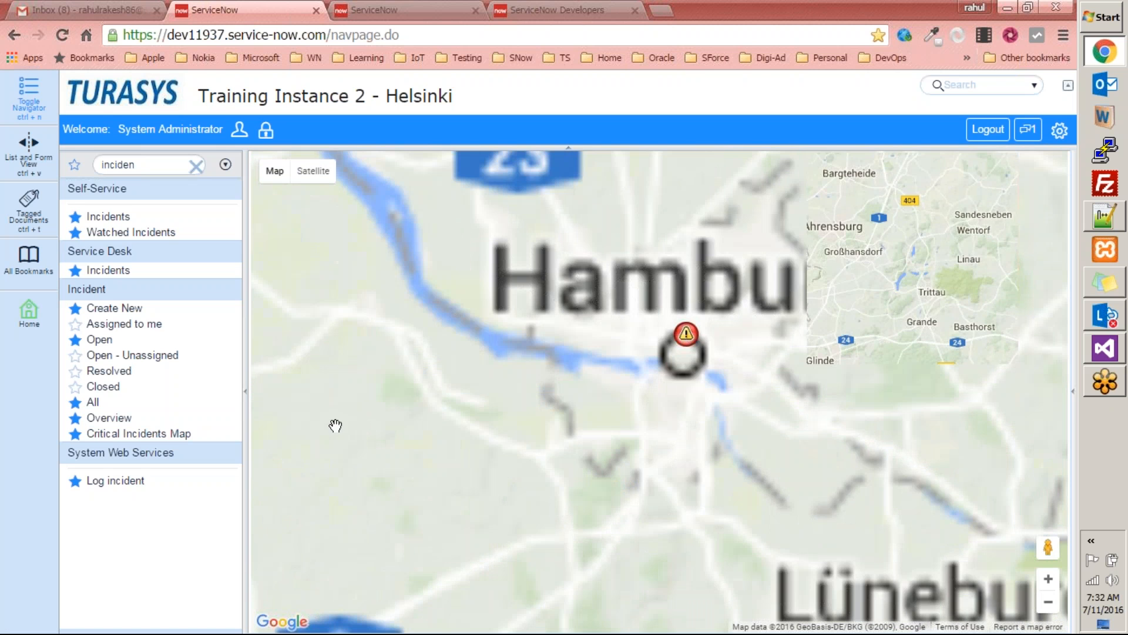
Step: Open the Critical Incidents Map module definition and review its link type options and arguments
click(93, 438)
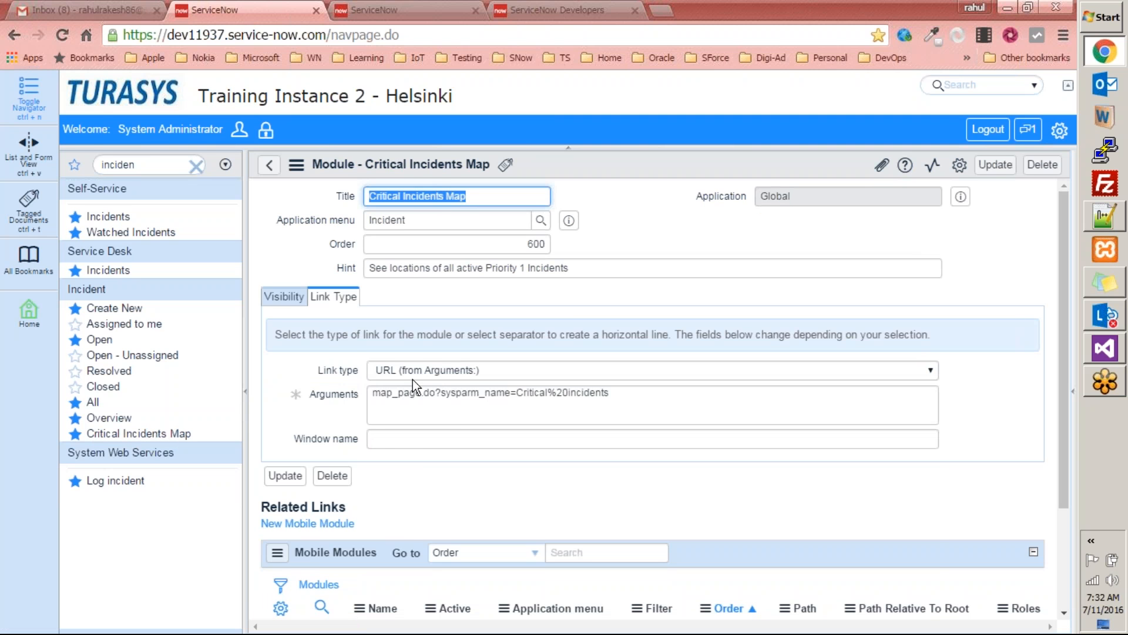
click(446, 374)
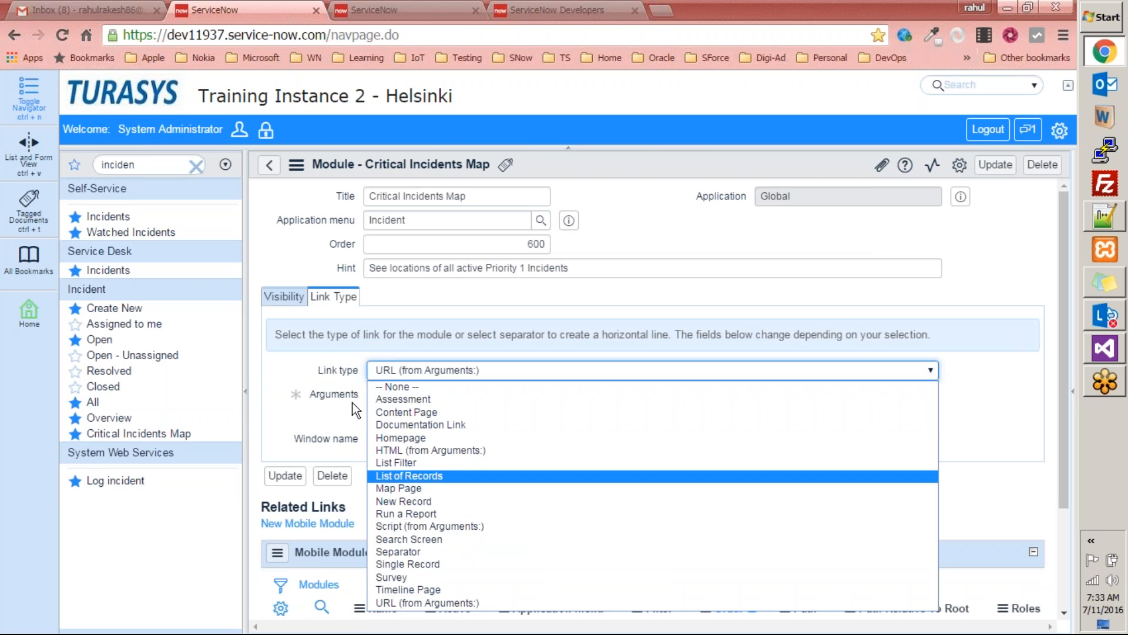
click(348, 379)
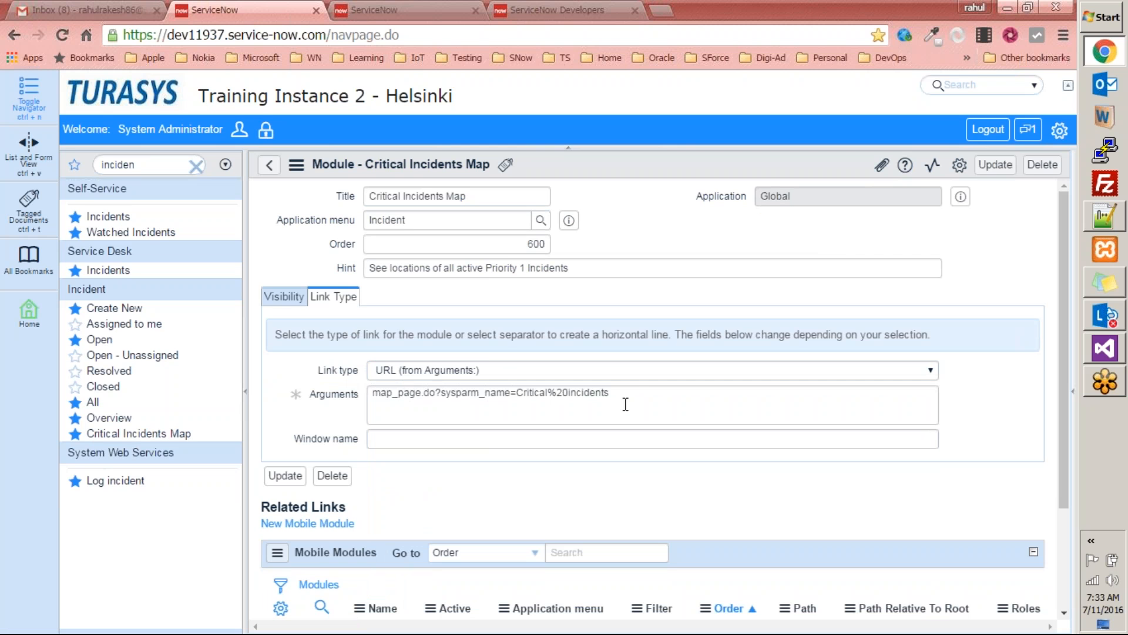
scroll(428, 404, down, 3)
scroll(435, 406, up, 3)
Step: Reopen the Critical Incidents Map and view the incident markers across the whole world
click(138, 434)
scroll(877, 327, down, 2)
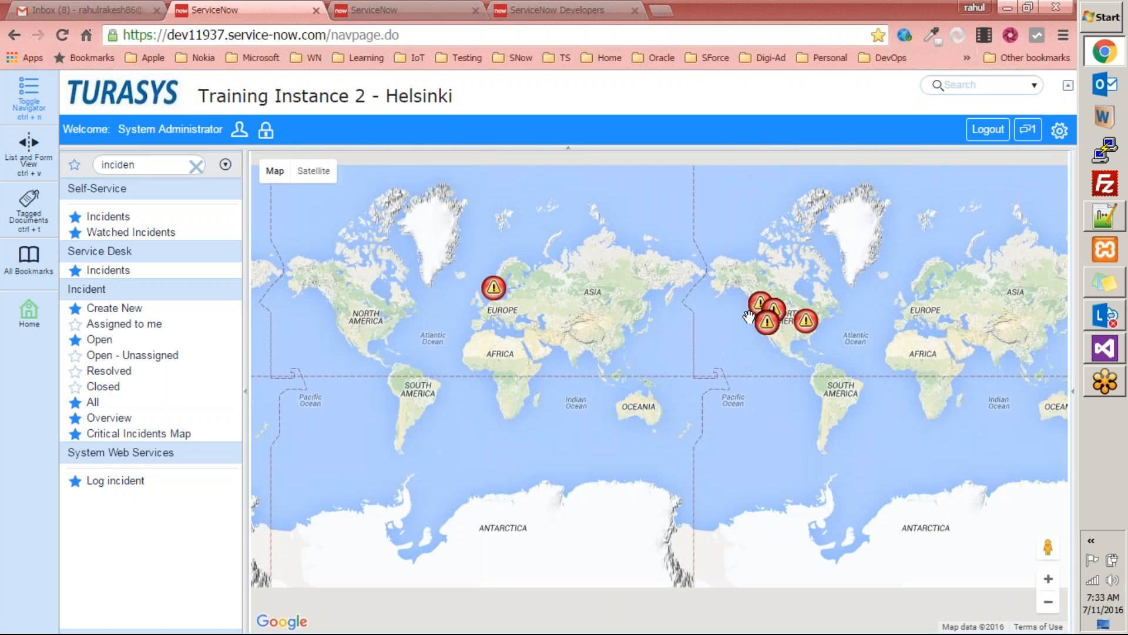
scroll(749, 317, down, 1)
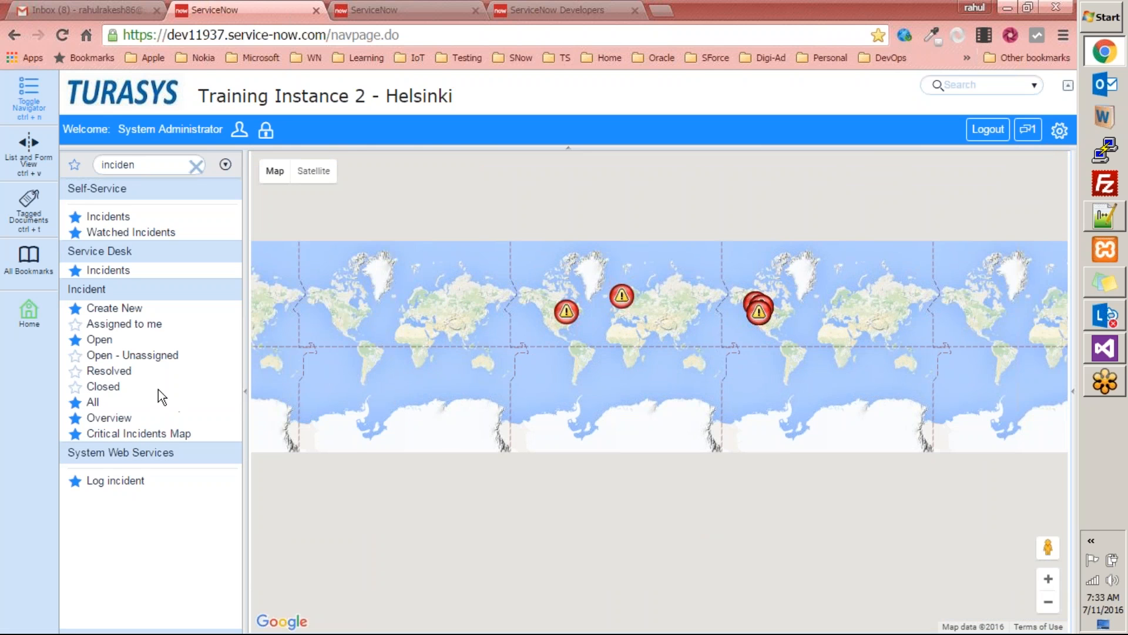
Step: Open a new incident form and examine its assignment fields and the prefix of the incident number
click(129, 309)
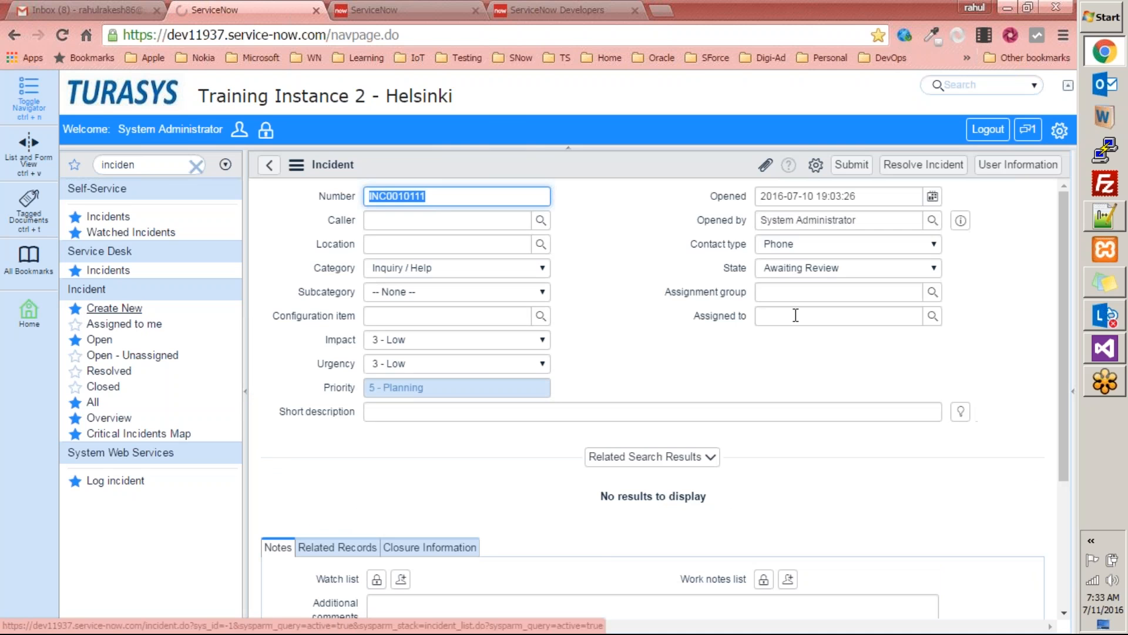
click(664, 294)
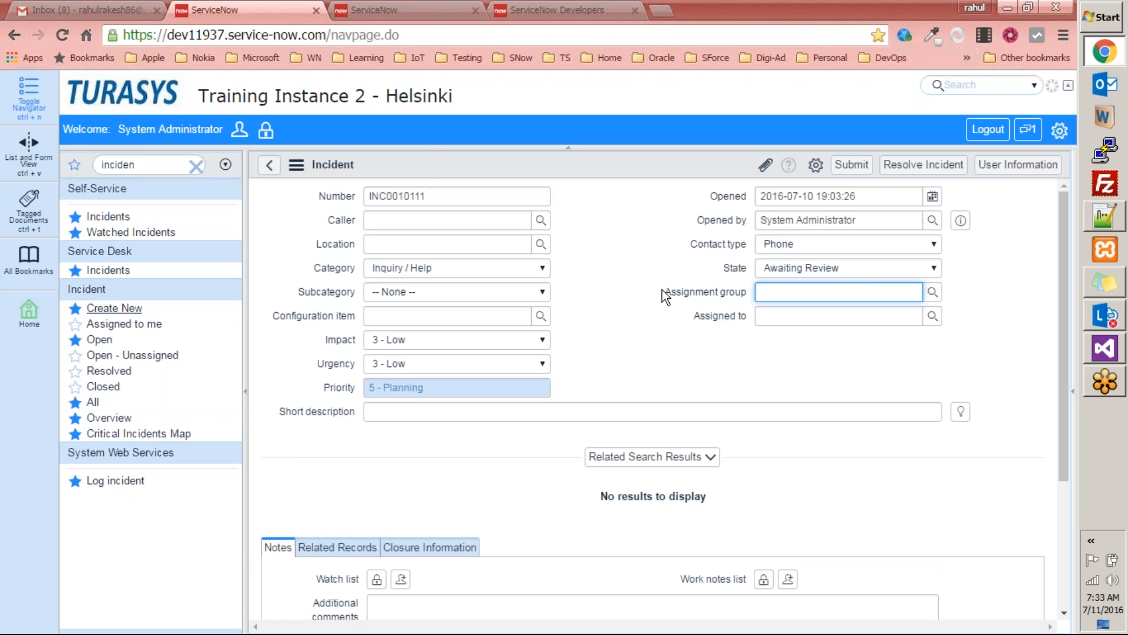
key(Tab)
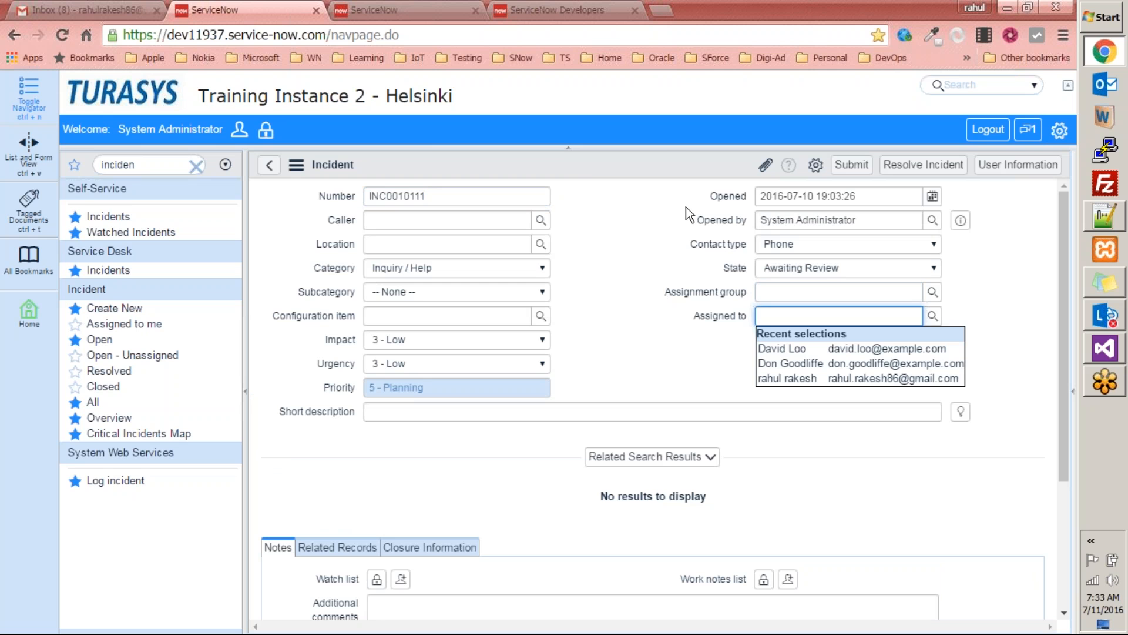
scroll(643, 262, down, 4)
scroll(655, 290, up, 4)
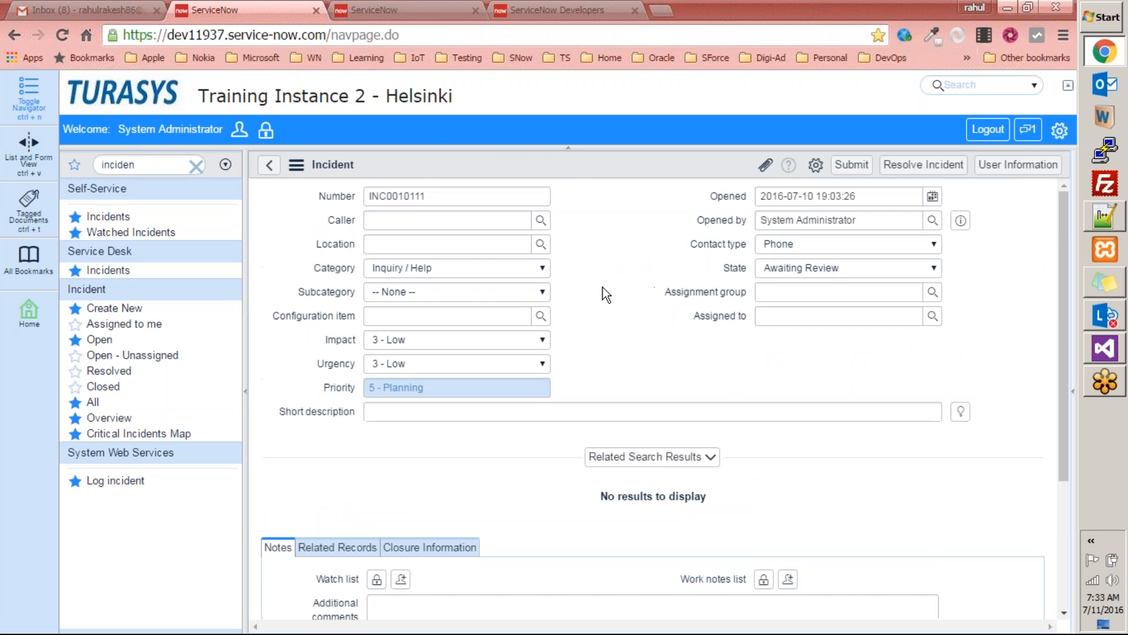
scroll(1015, 413, down, 1)
scroll(999, 403, up, 1)
drag(436, 196, 339, 178)
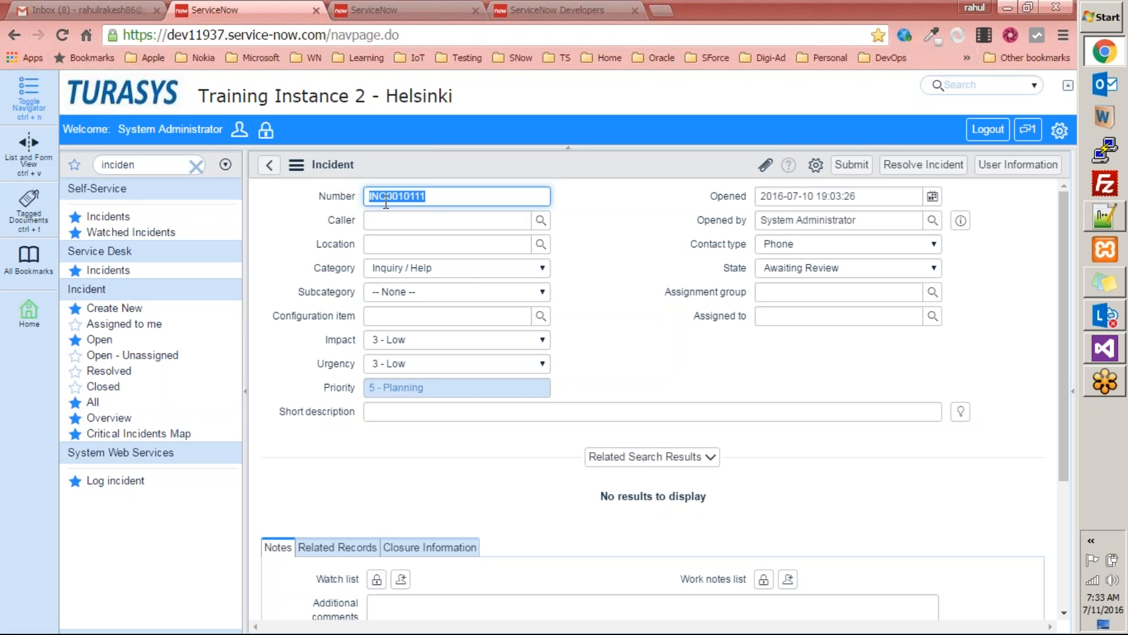
drag(386, 195, 369, 195)
Step: Open Number Maintenance and search the Numbers list by table for "incident"
click(130, 159)
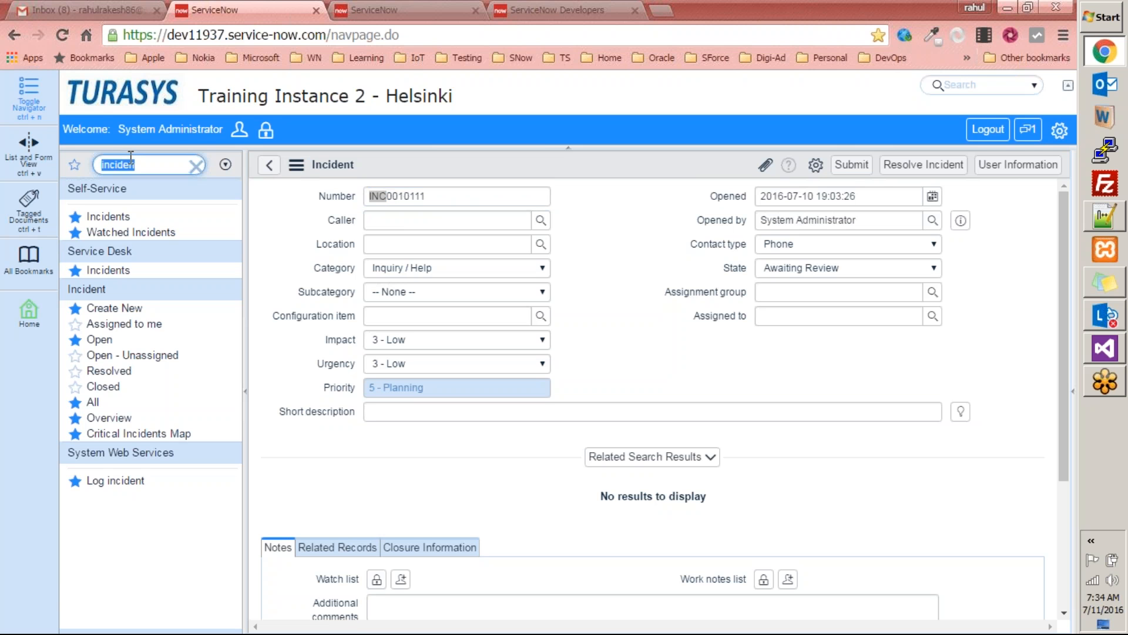
text(number ma)
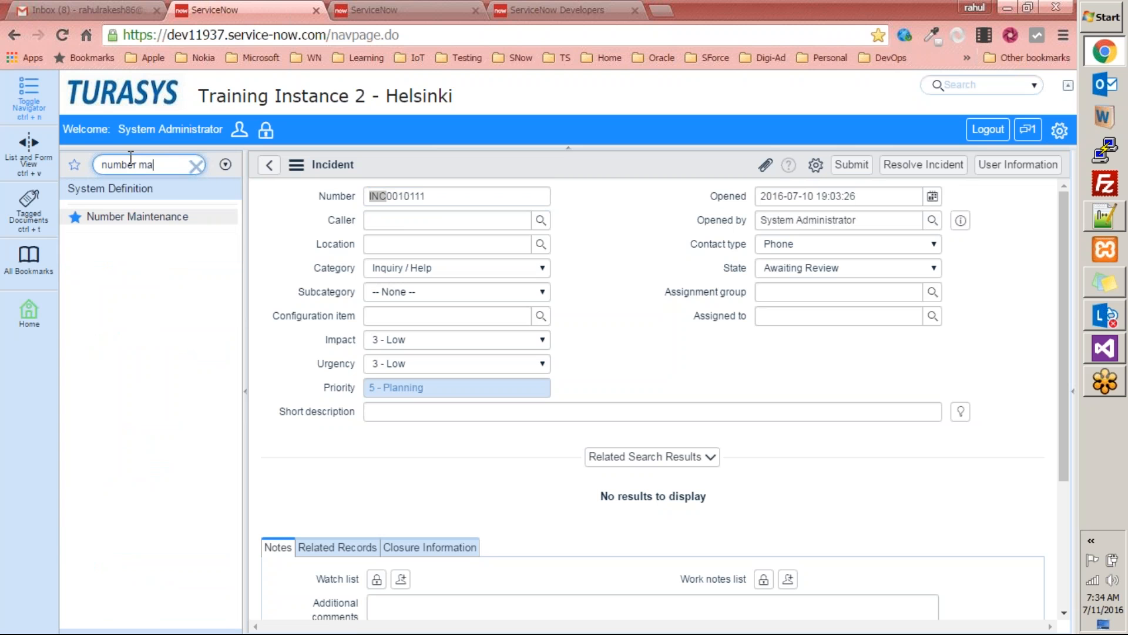
click(158, 217)
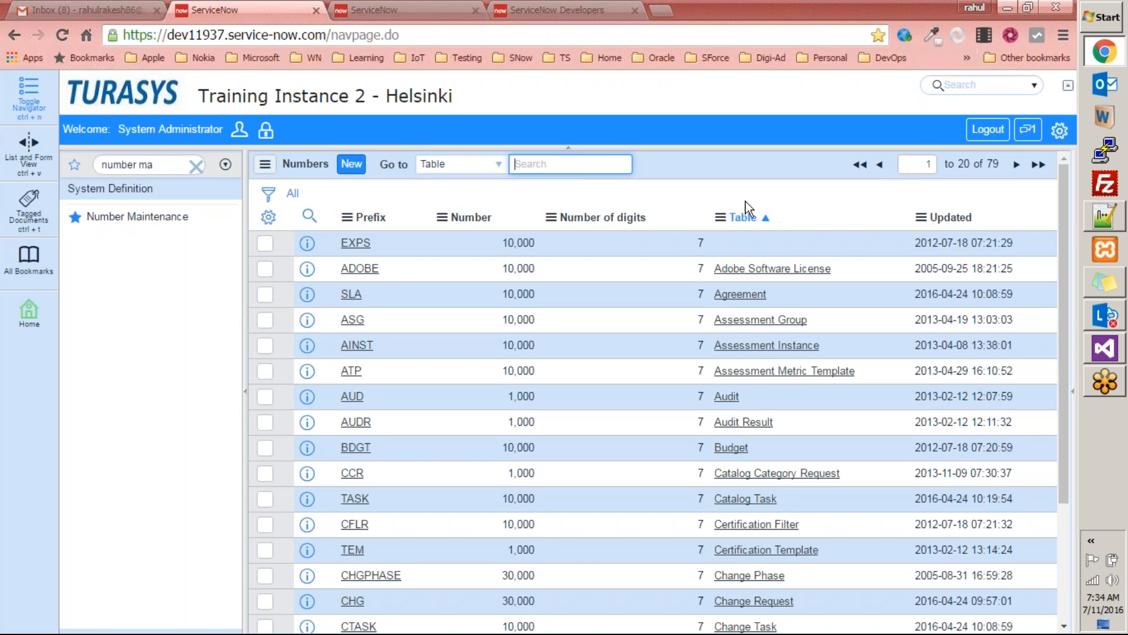
text(incident)
key(Return)
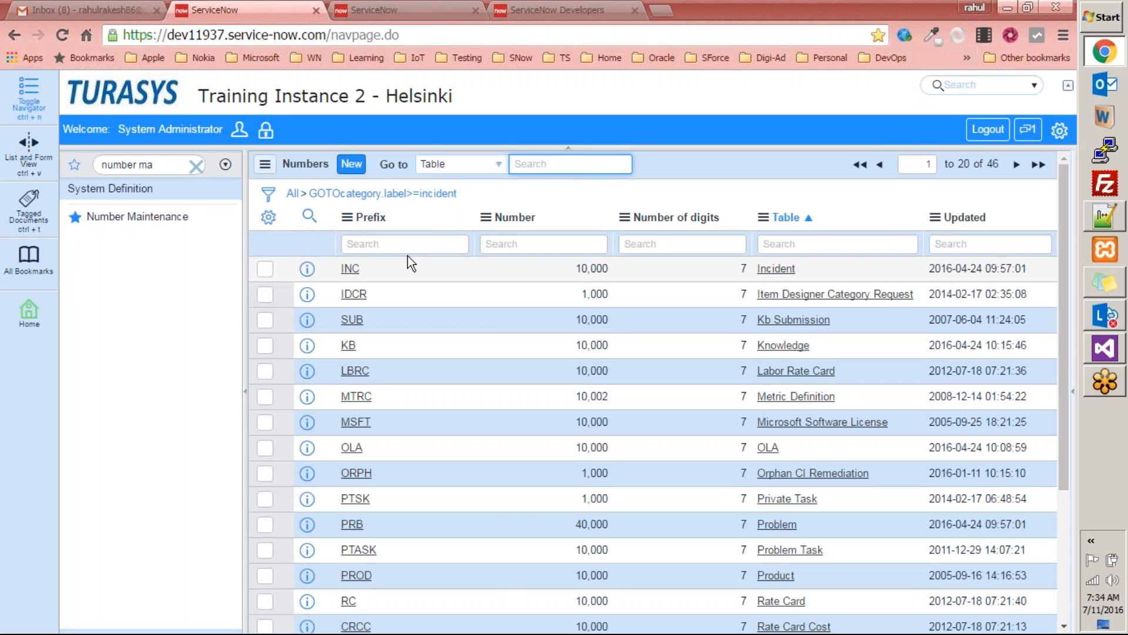
Step: Change the number prefix of the Incident table to INCT directly in the list and save it
double_click(361, 270)
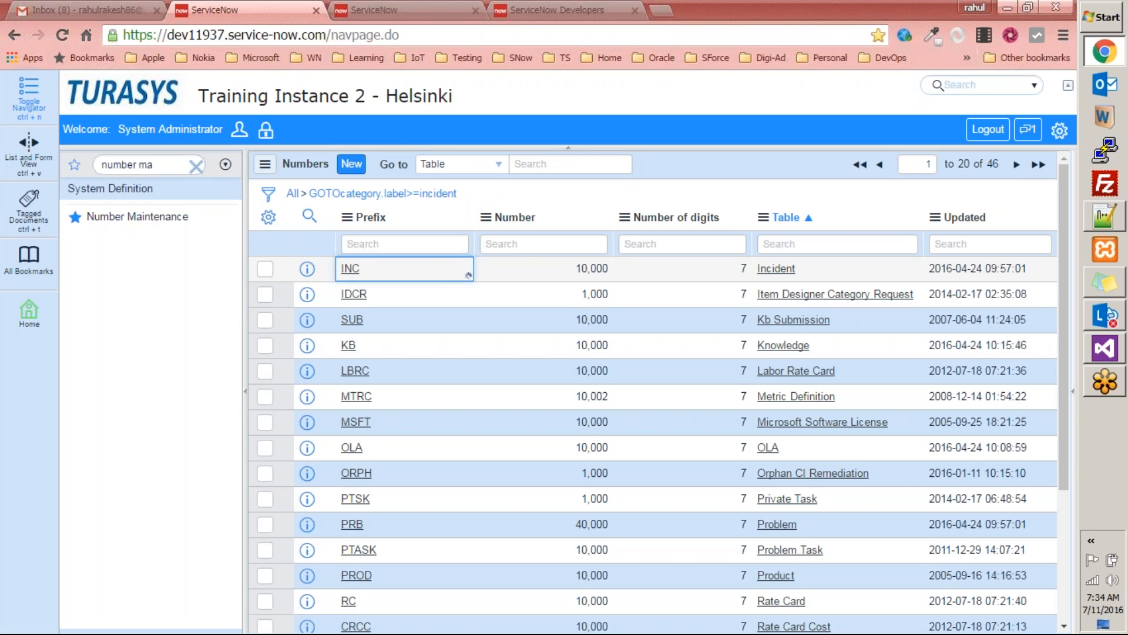
click(370, 270)
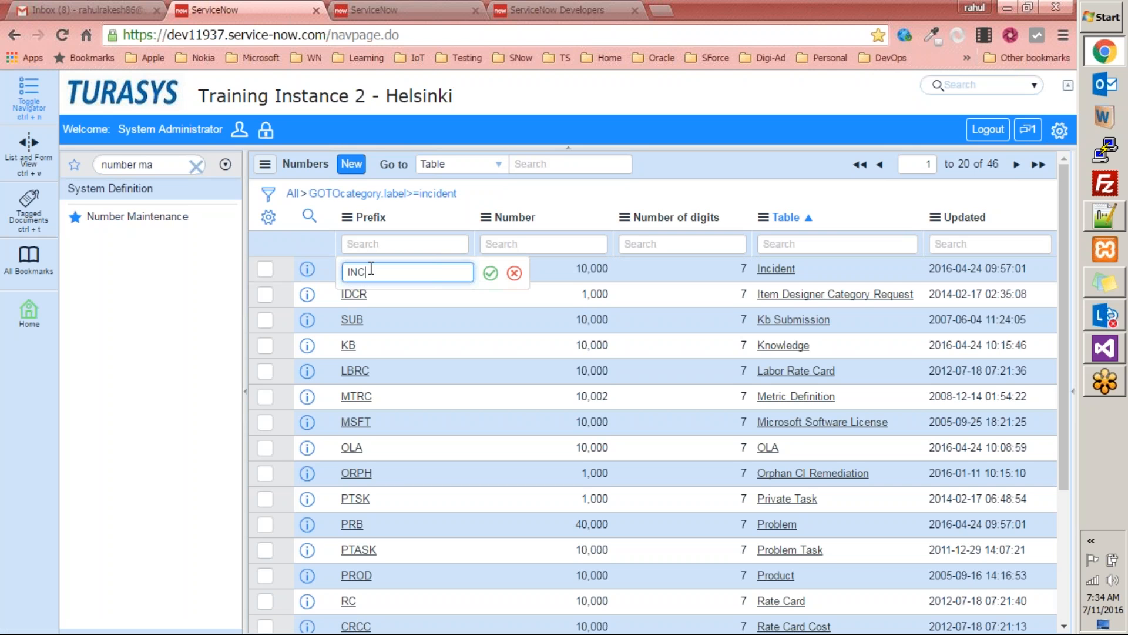
text(T)
click(490, 273)
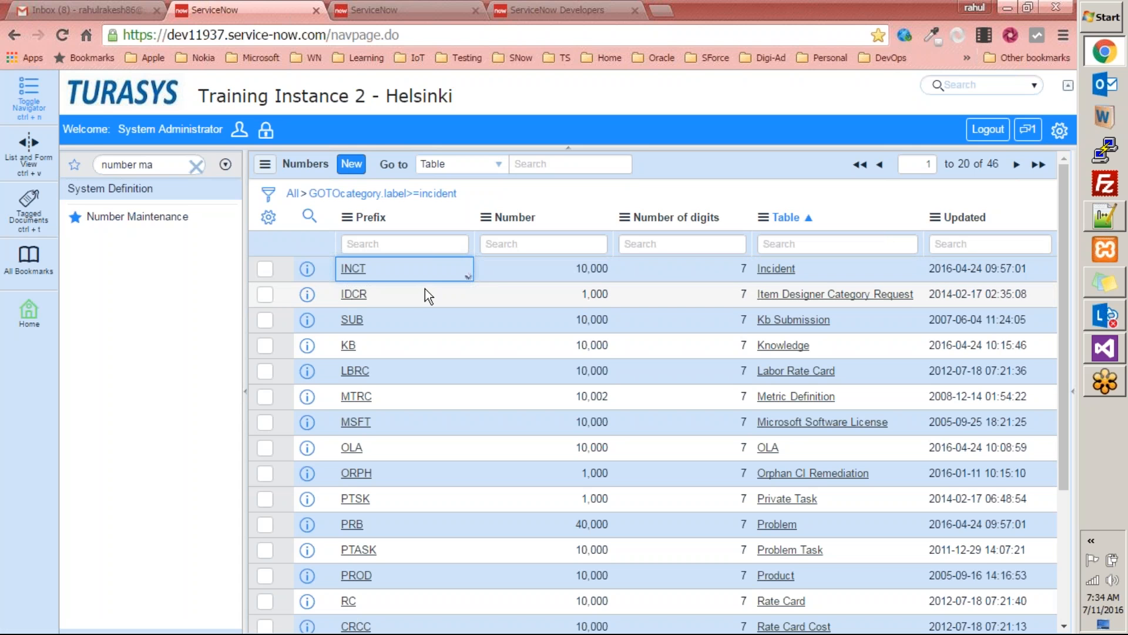
Step: Open a new incident form through the navigator filter "inci" and check the prefix in its Number field
triple_click(187, 162)
key(BackSpace)
text(inci)
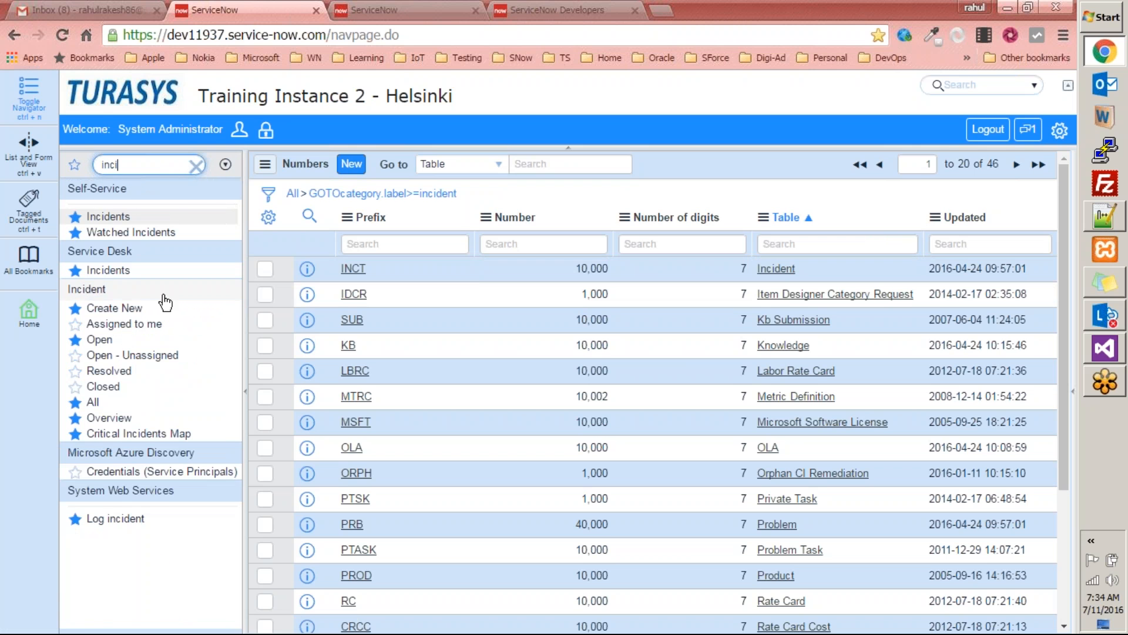
click(115, 309)
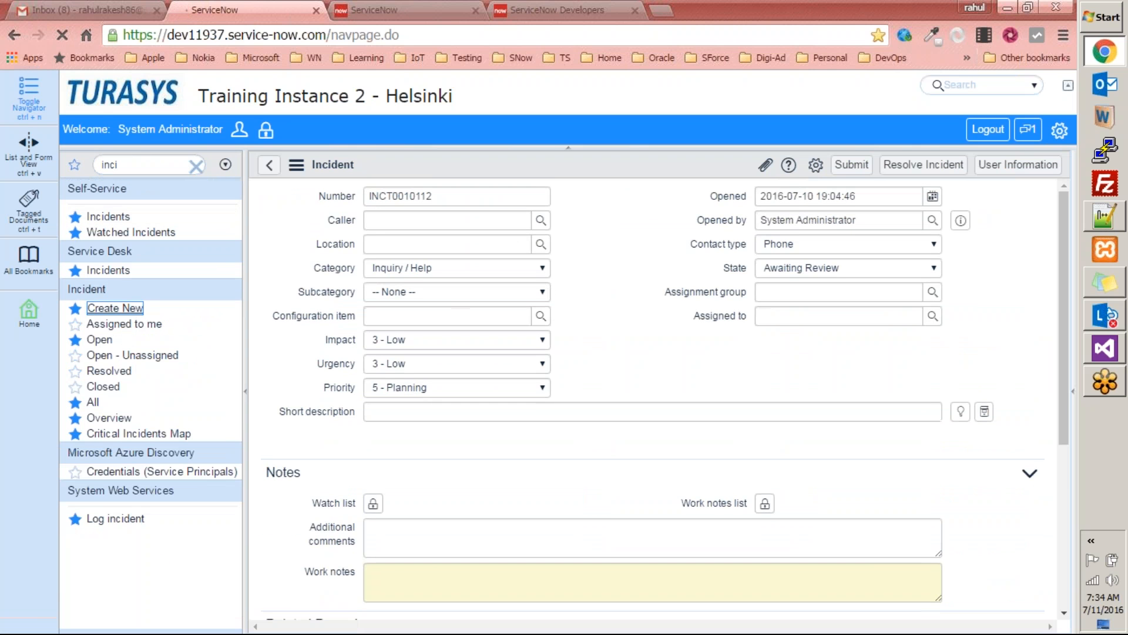
drag(394, 200, 305, 202)
Step: Return to Number Maintenance and find the Incident table's entry by searching for "incident"
click(150, 165)
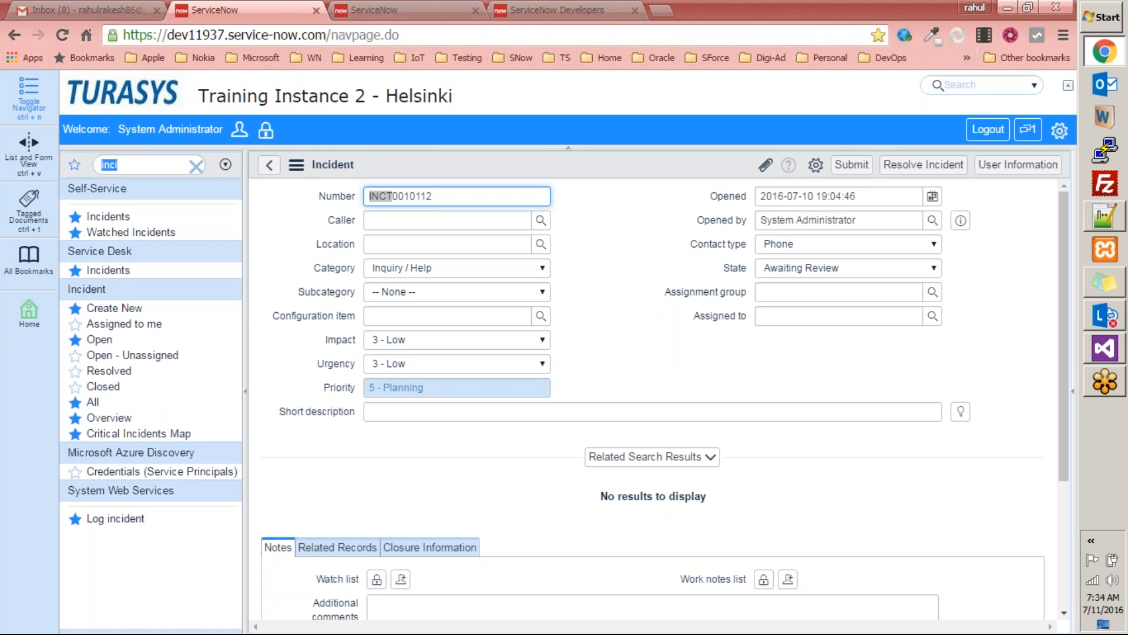
text(number)
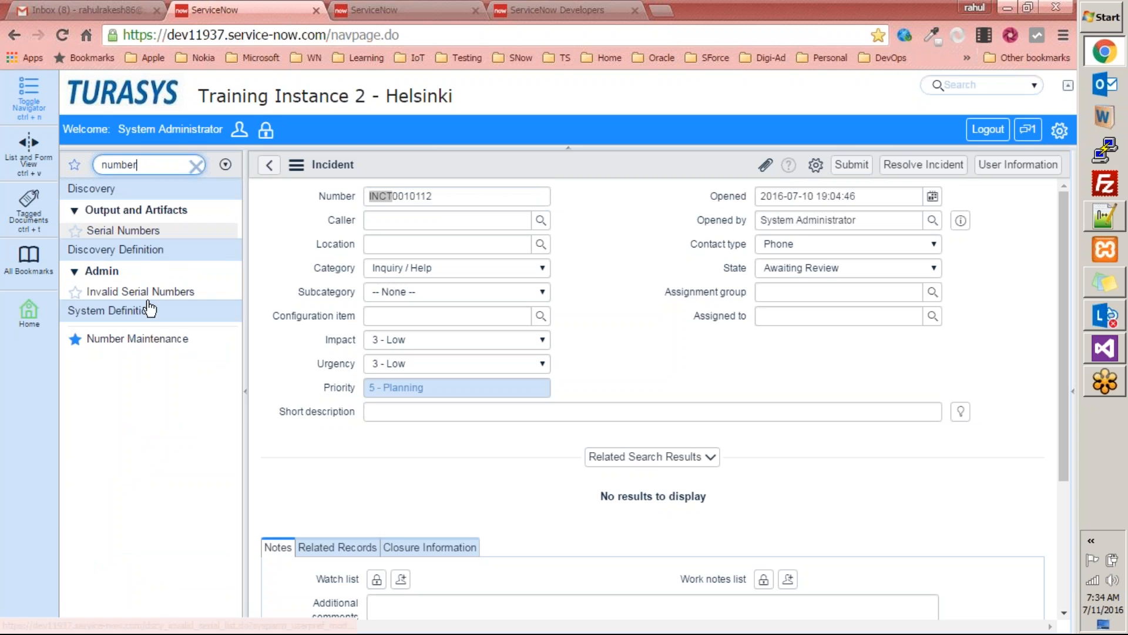
click(146, 339)
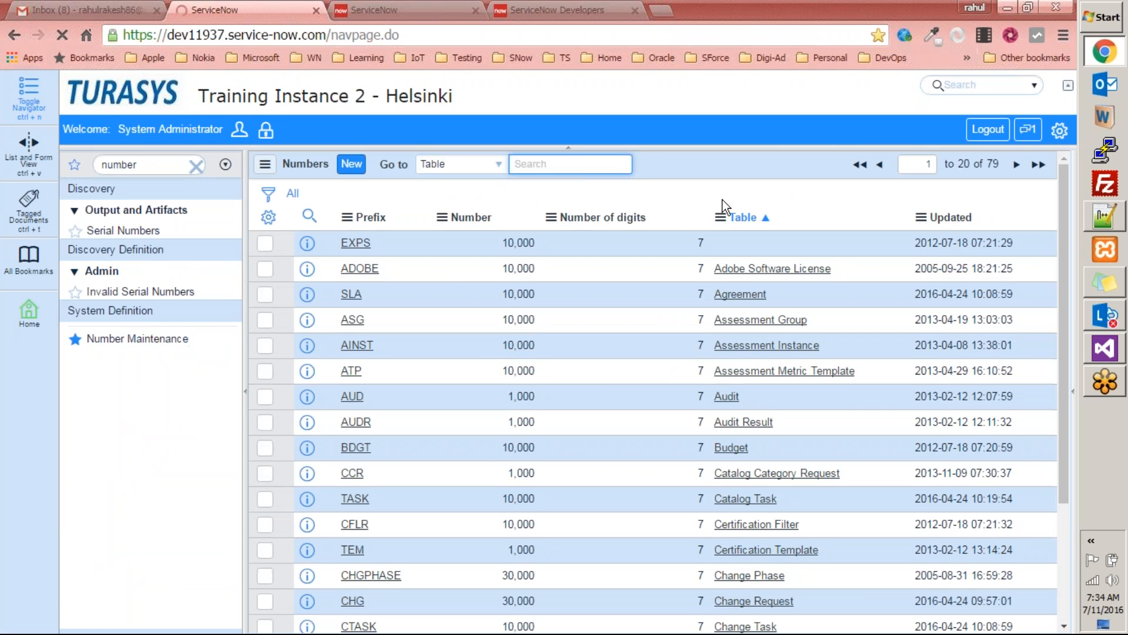
text(incin)
key(BackSpace)
text(dent)
key(Return)
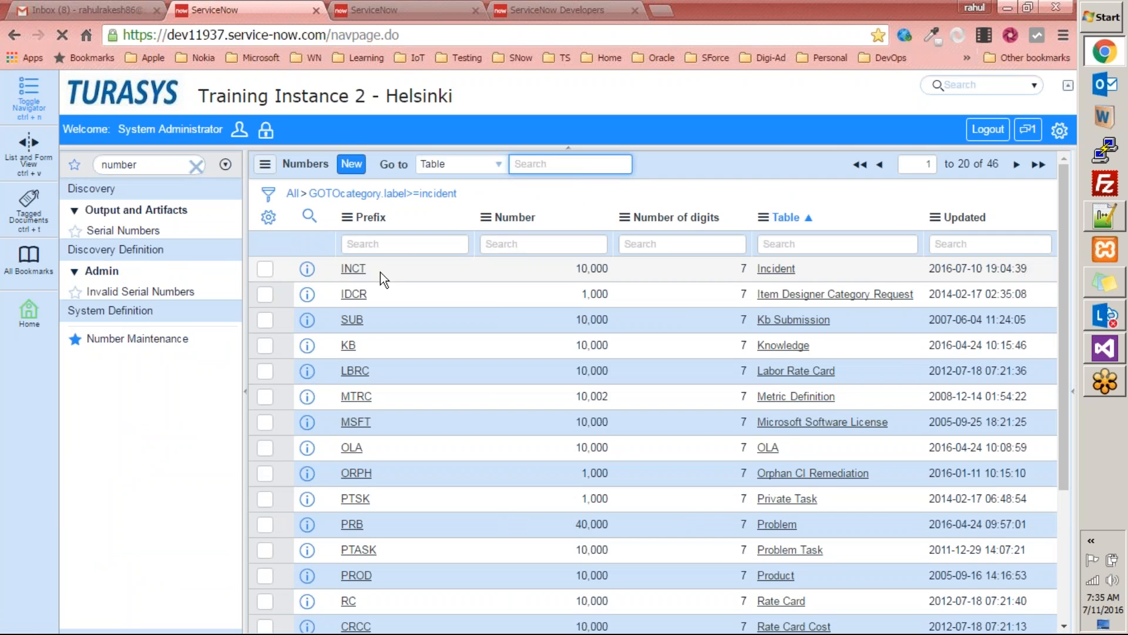
Step: Set the Incident table's number prefix back to INC in the list and save it
double_click(380, 272)
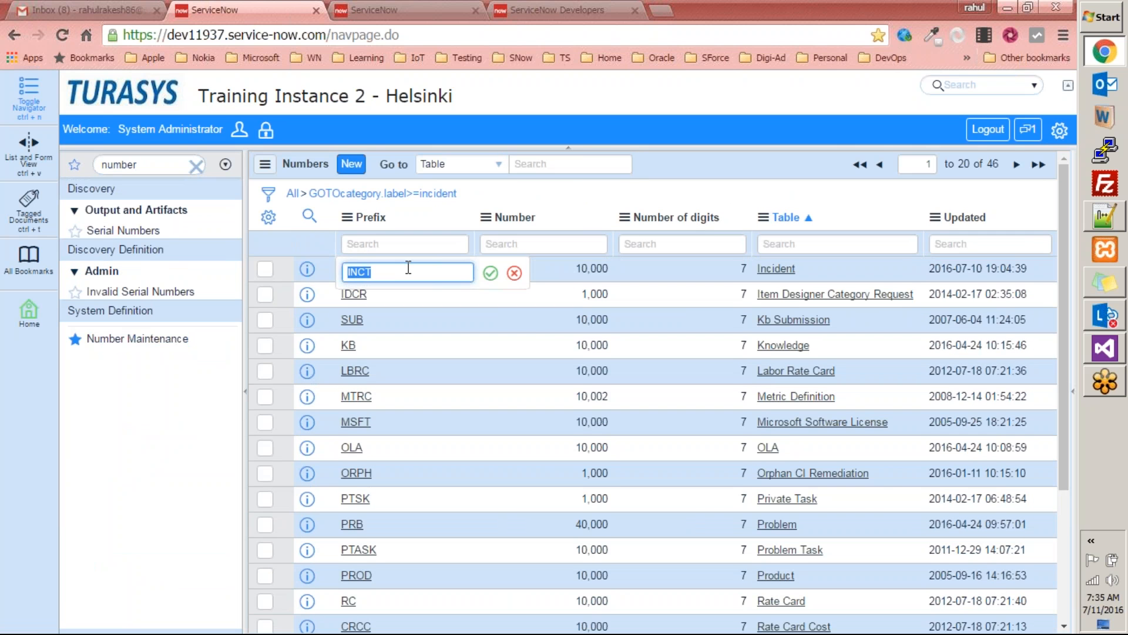
click(409, 268)
key(BackSpace)
click(491, 273)
Step: Filter the navigator by "inci" and create another new incident to verify the restored number prefix
double_click(119, 165)
text(inci)
click(115, 308)
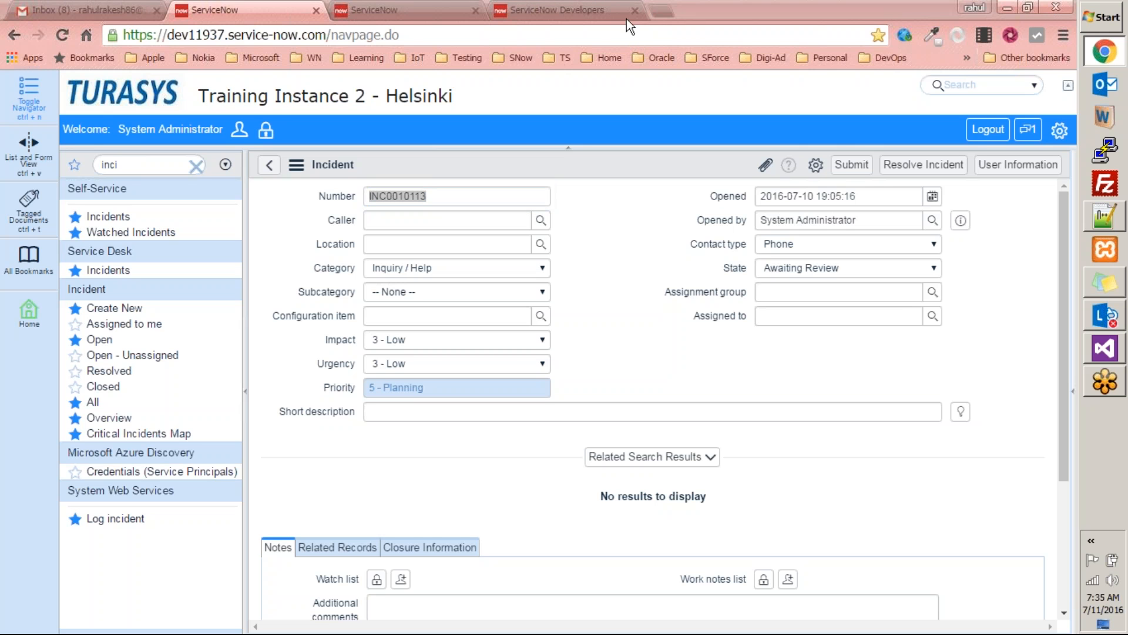
click(1111, 580)
click(935, 458)
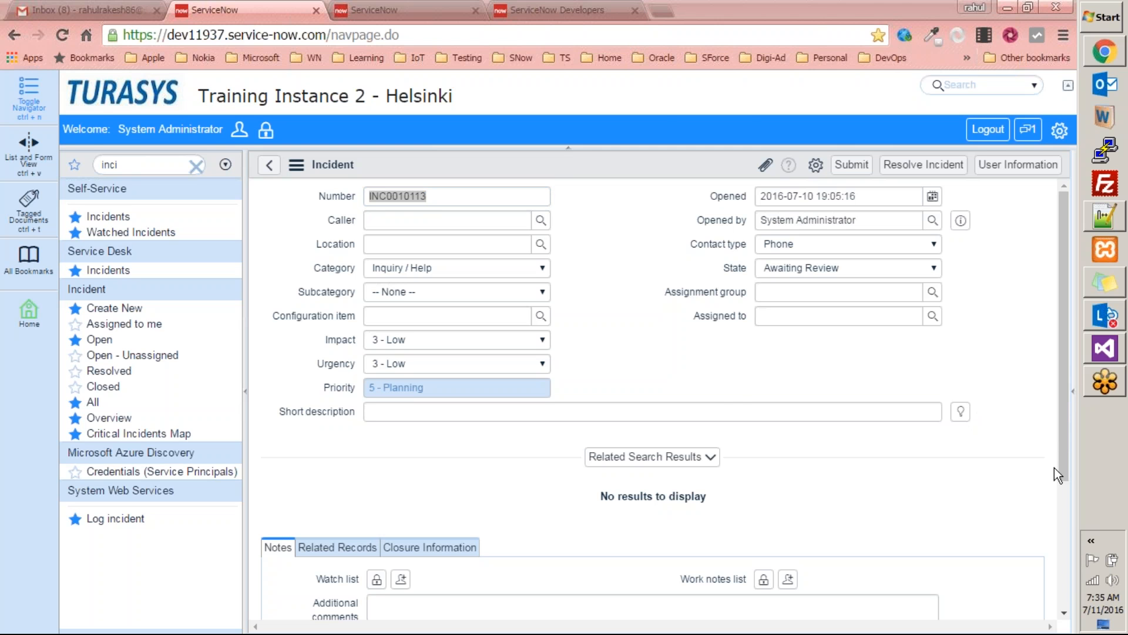
Step: Inspect the underlying column names of the Number, Configuration item, Assignment group and Opened by fields on the incident form
click(720, 394)
click(1079, 40)
click(424, 216)
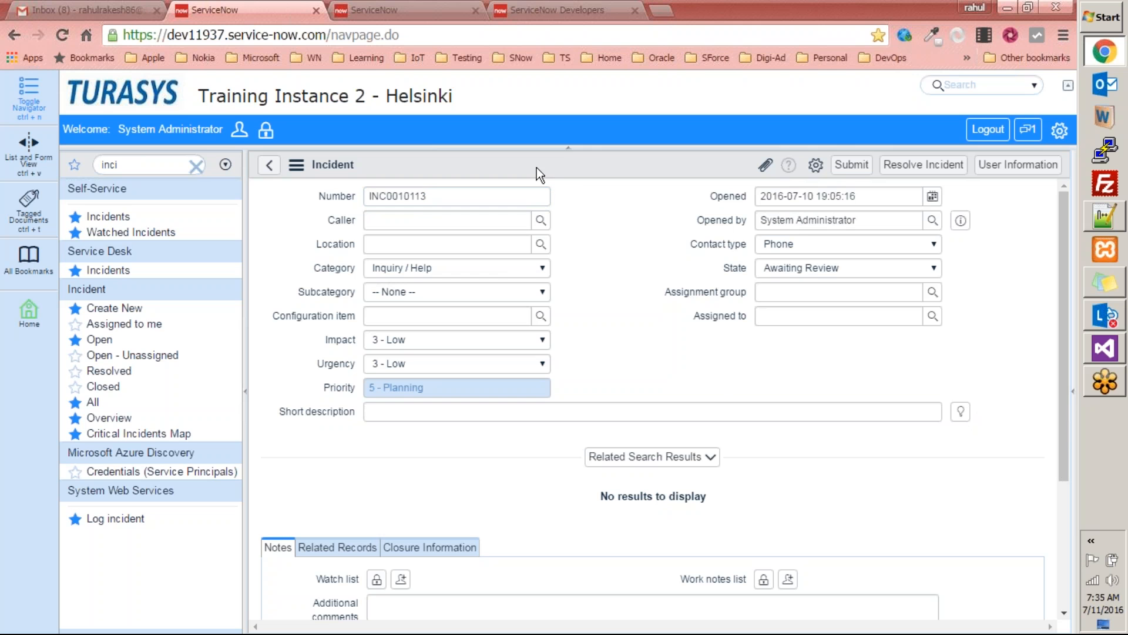
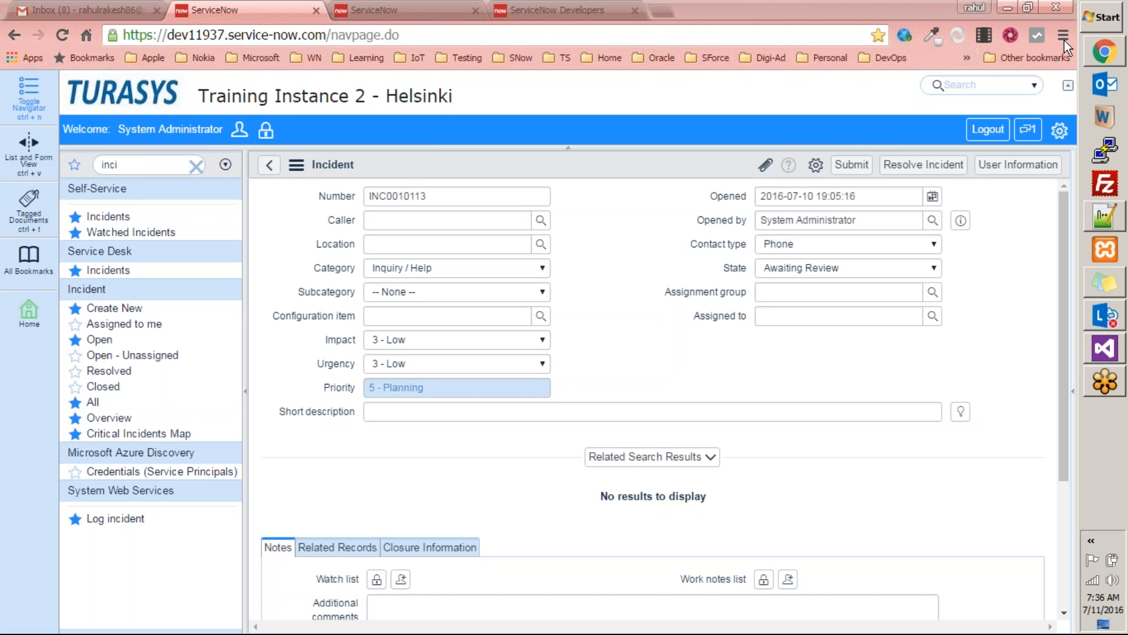
right_click(340, 194)
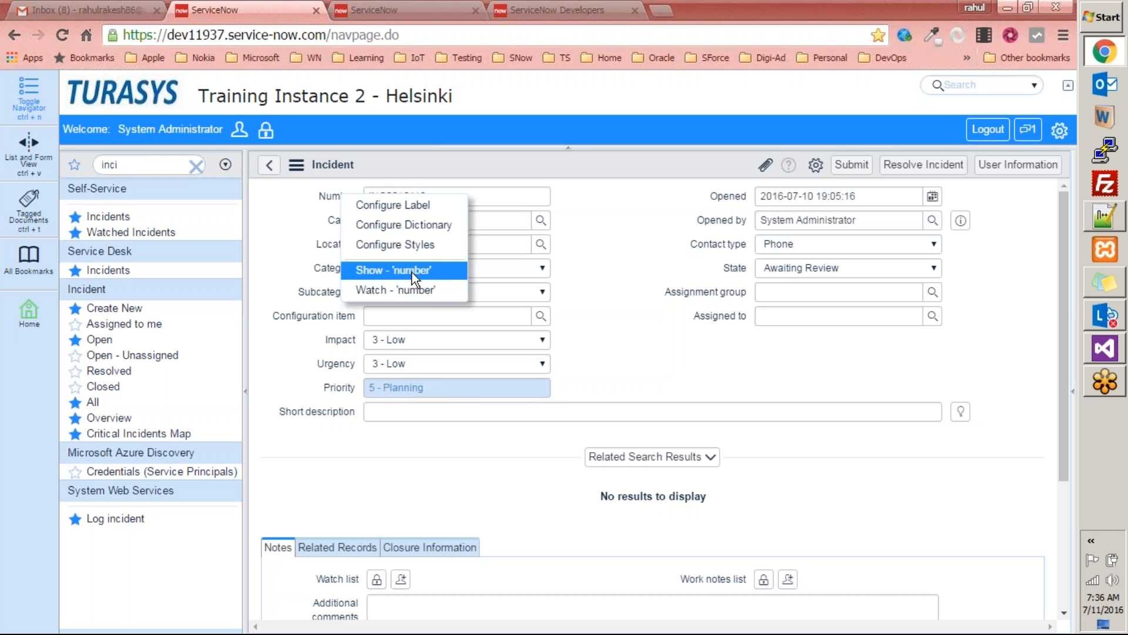
click(628, 259)
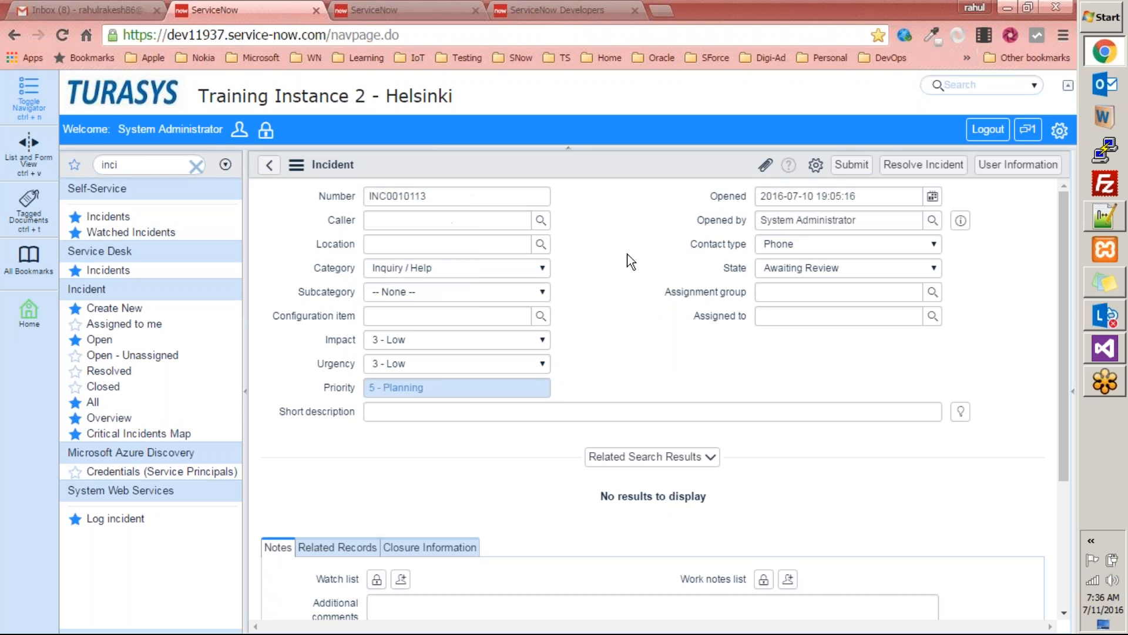
right_click(308, 316)
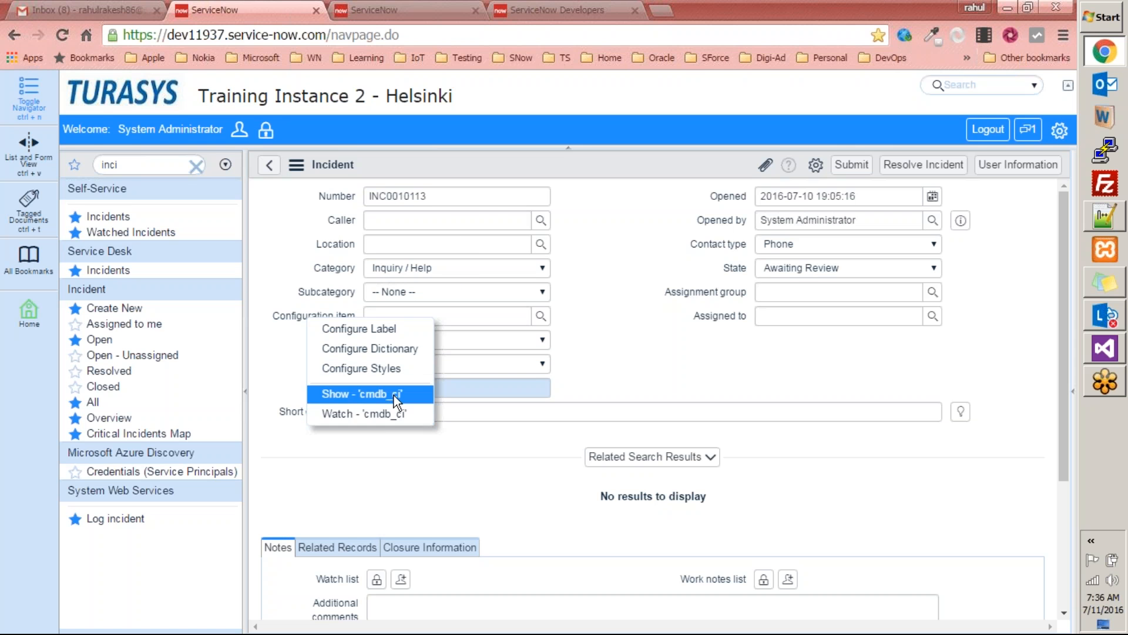
right_click(714, 283)
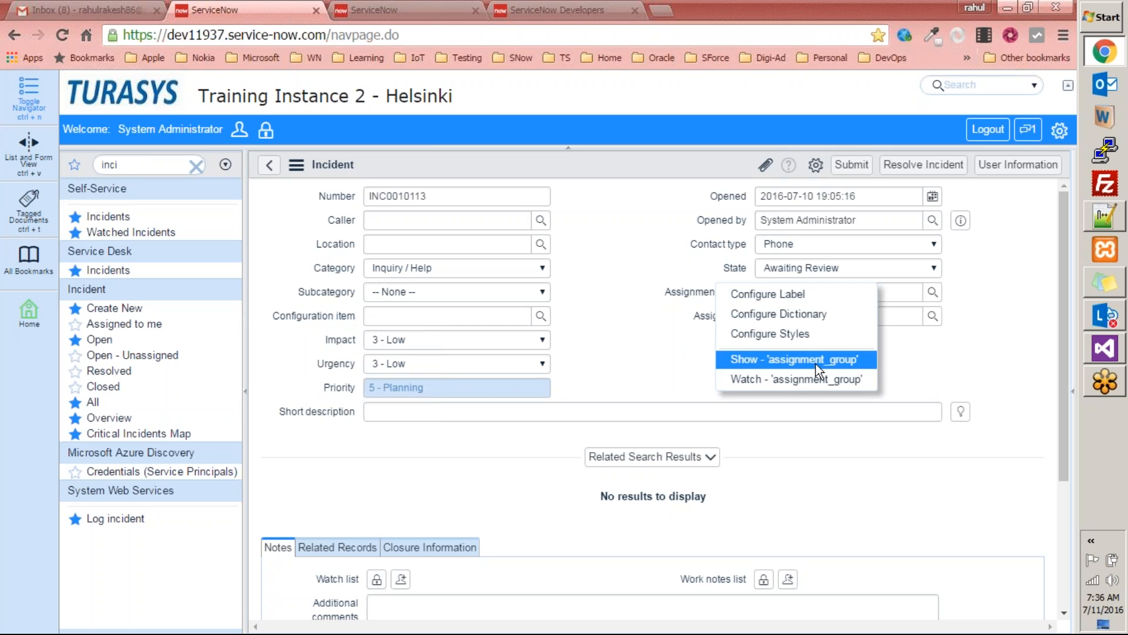
right_click(712, 220)
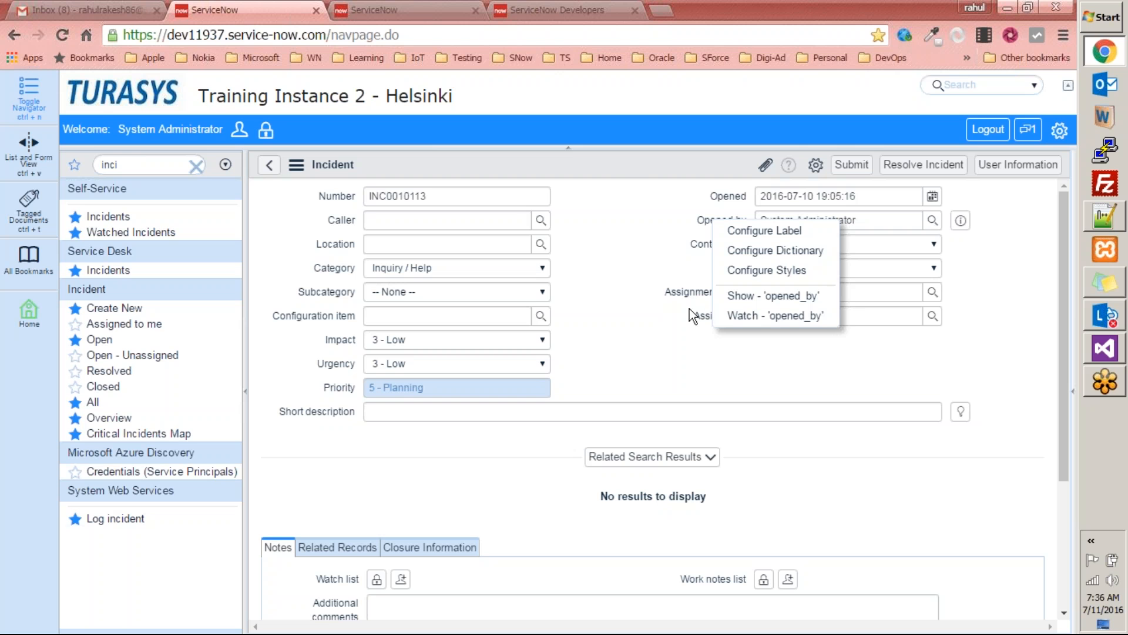
click(634, 271)
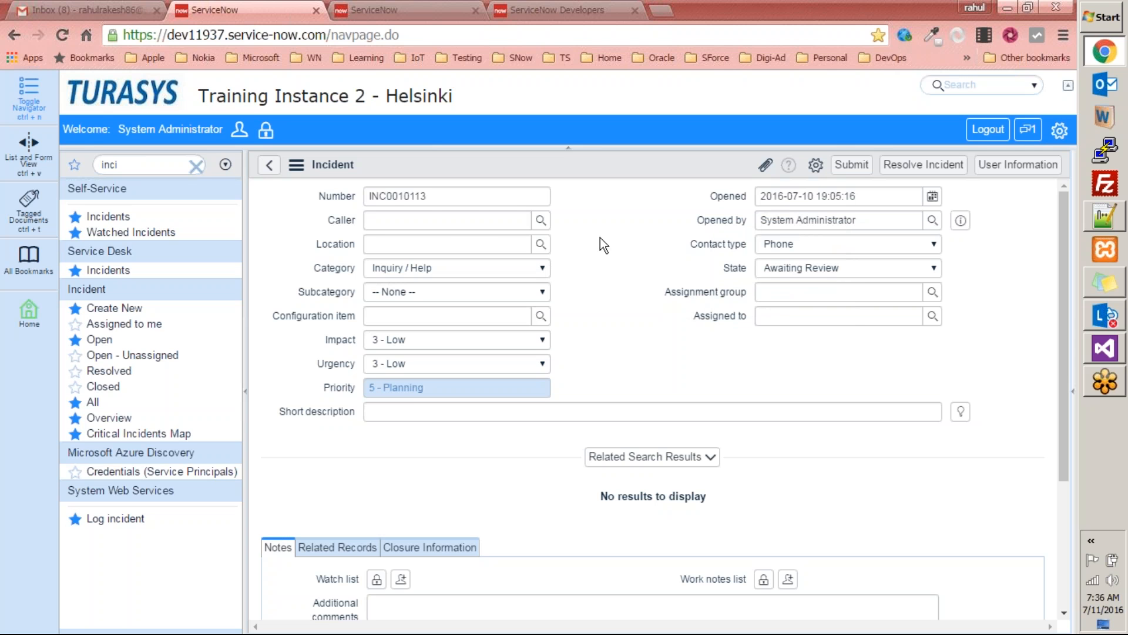
Step: Examine the Caller field's user lookup list and its field configuration options
click(541, 220)
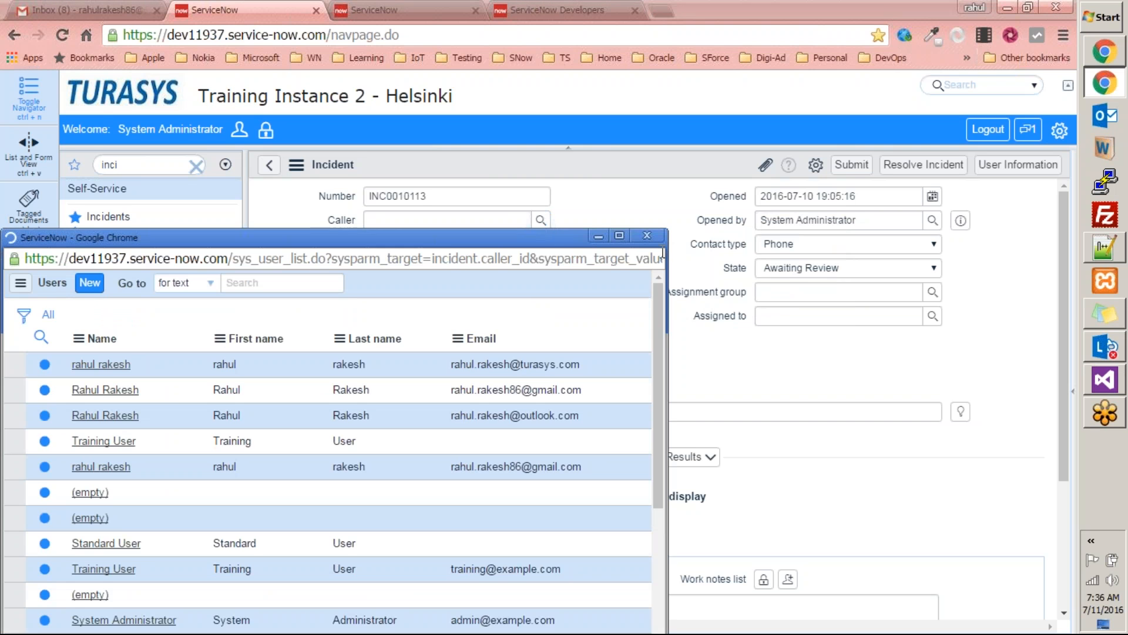
click(645, 235)
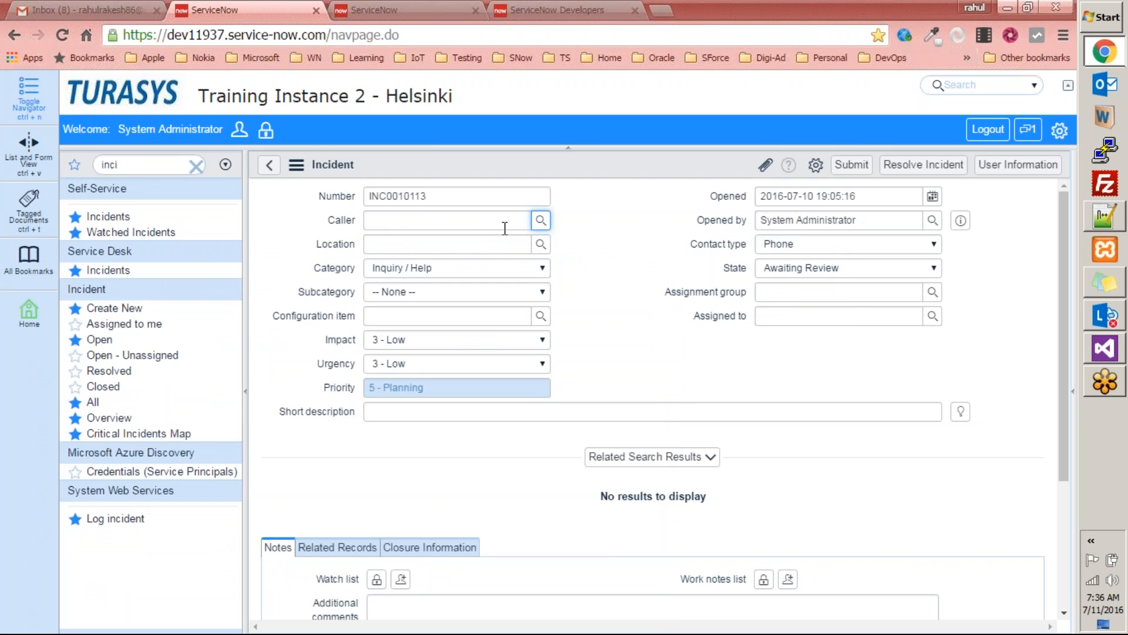
click(540, 221)
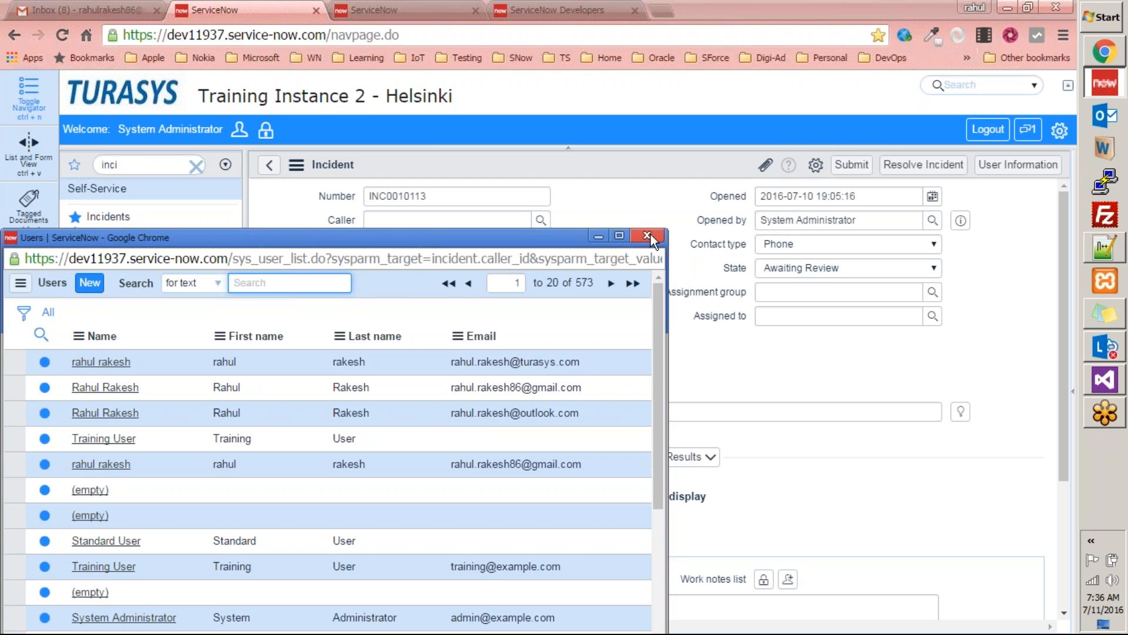
mouse_move(660, 290)
mouse_down()
mouse_move(647, 411)
mouse_move(657, 279)
mouse_up()
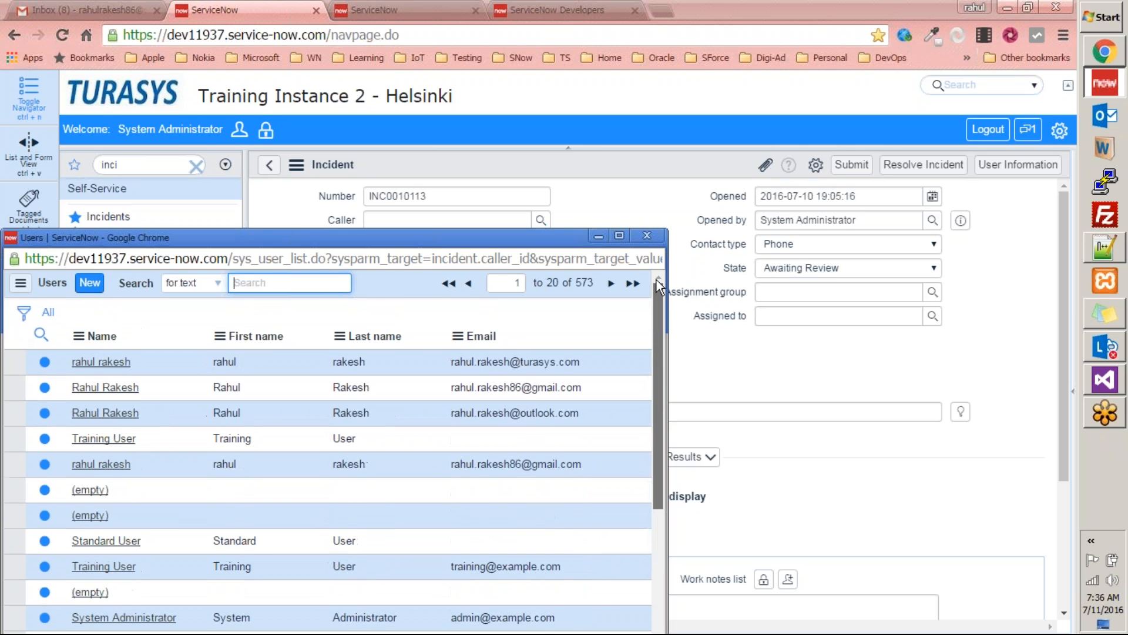
click(647, 236)
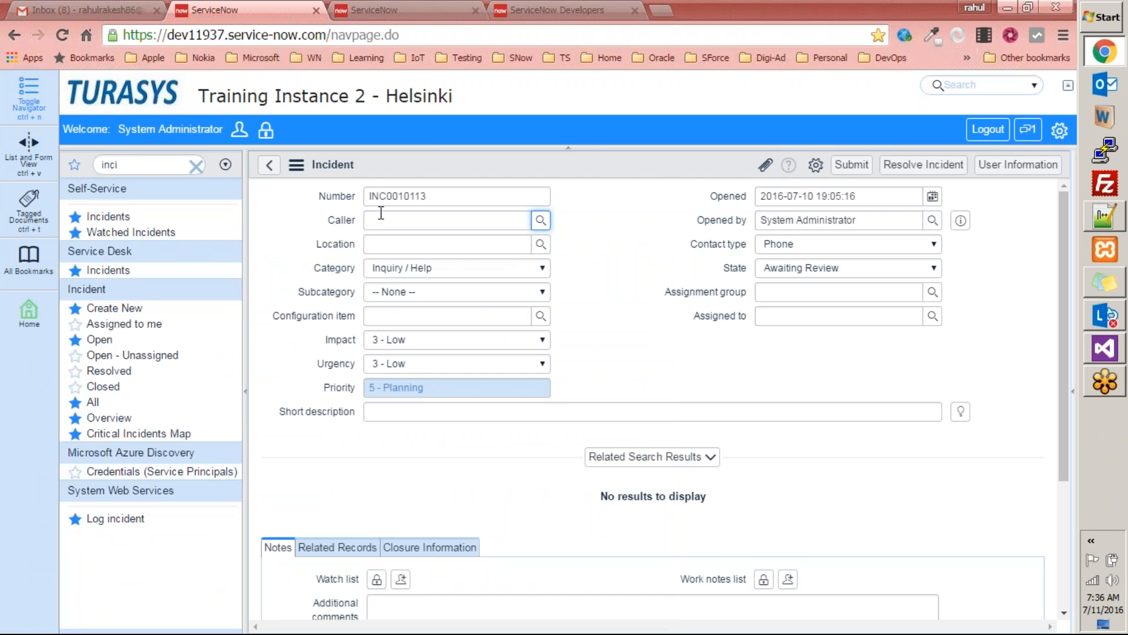
right_click(336, 221)
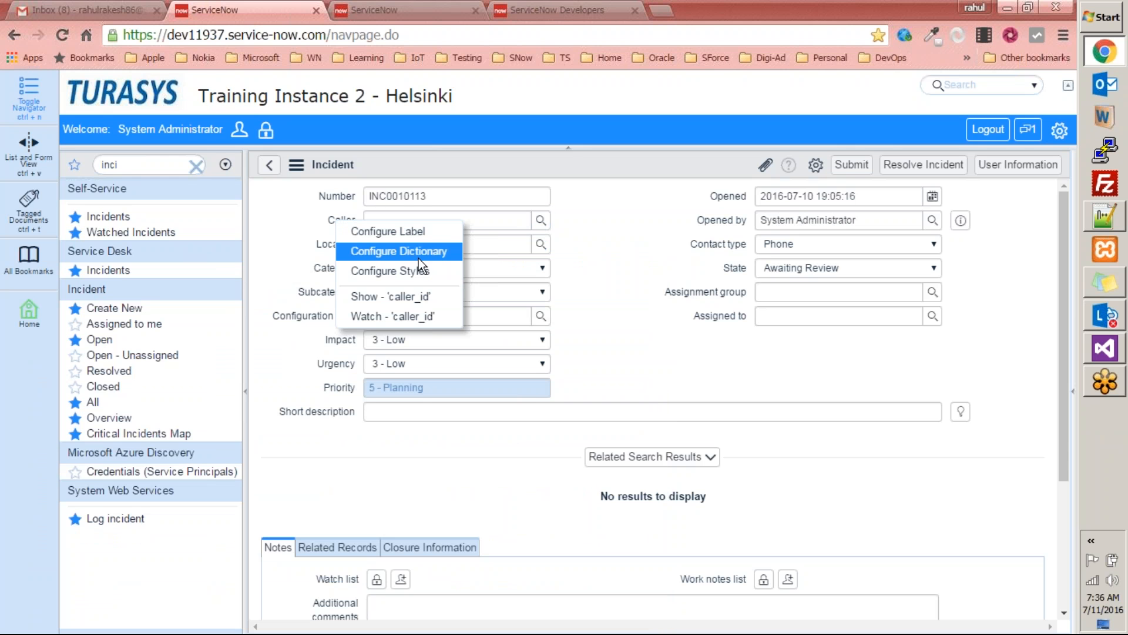
click(605, 254)
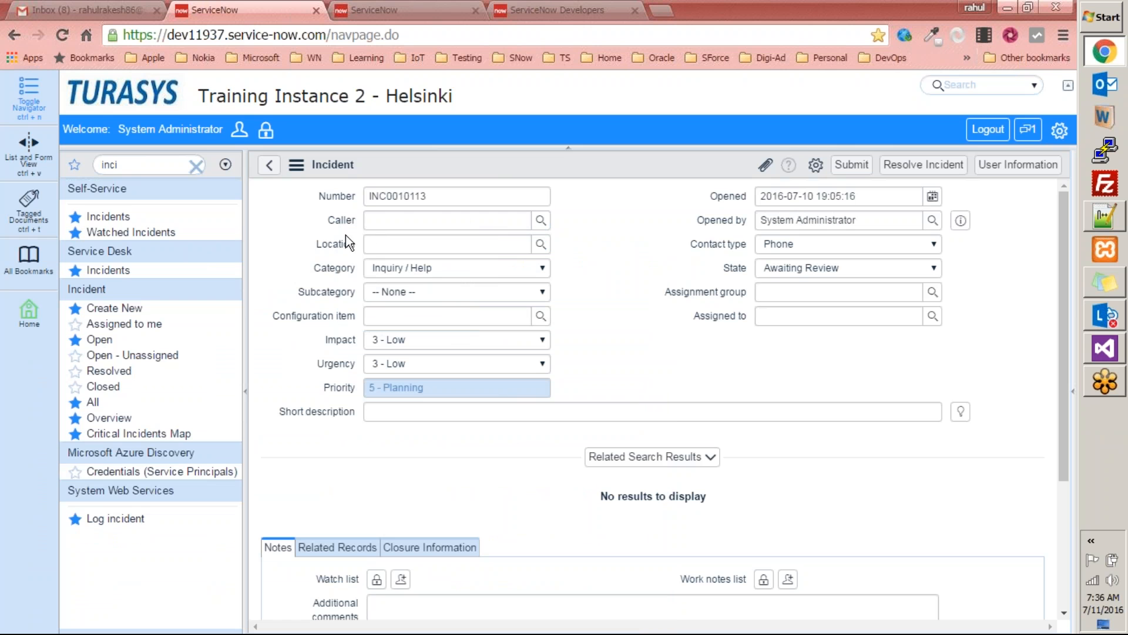
right_click(336, 220)
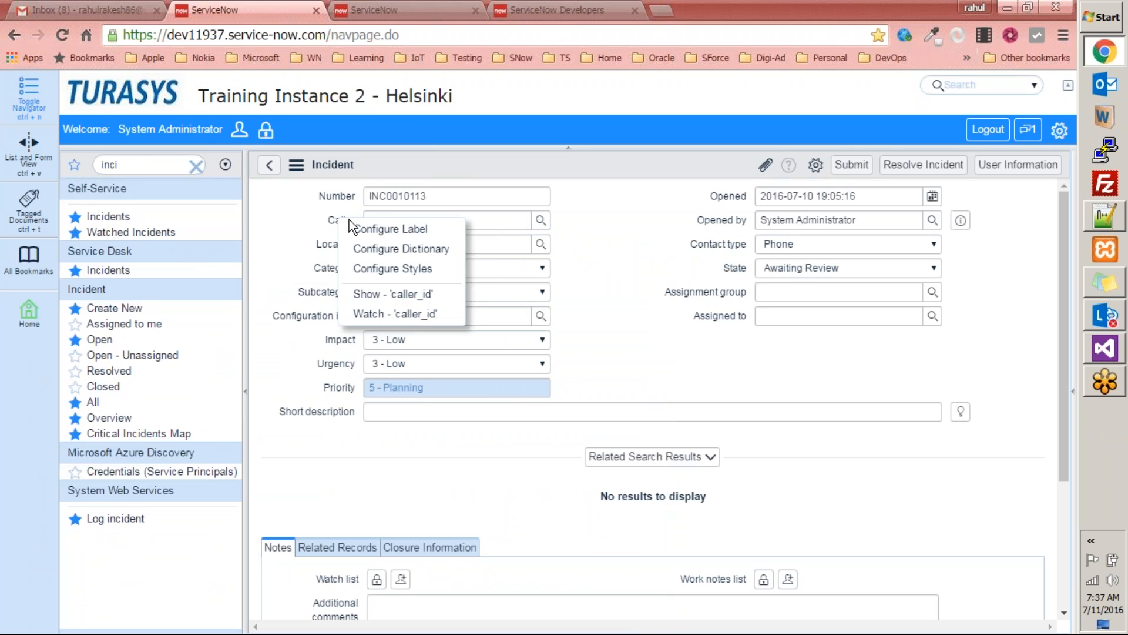
click(594, 237)
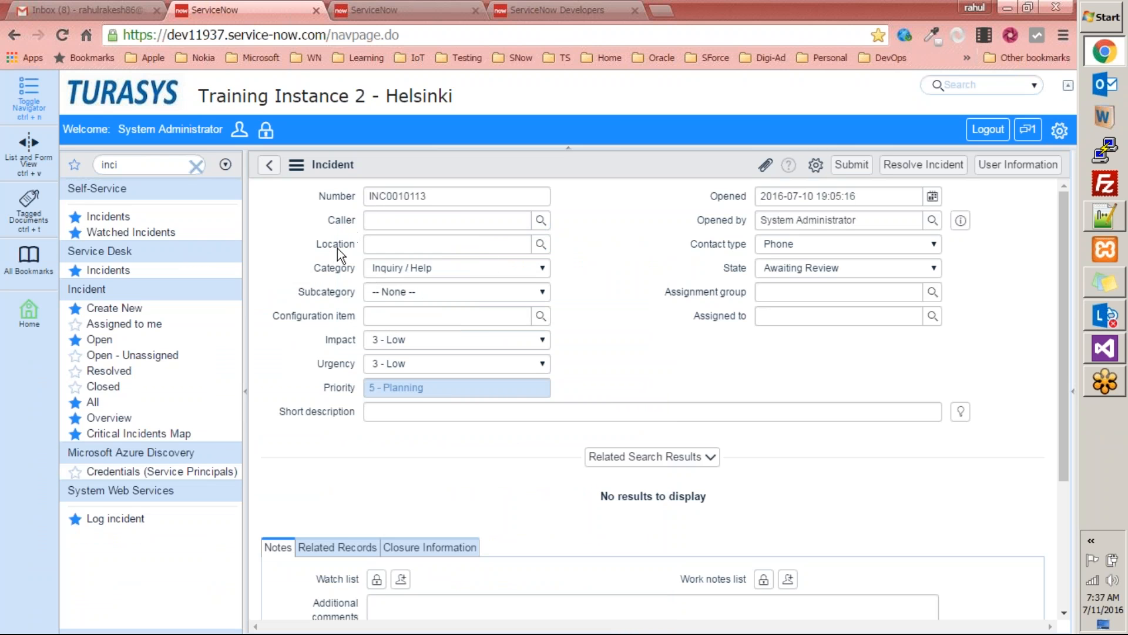
Step: Fill in the caller with the first user from the lookup list and set Location to India under Apac
click(541, 220)
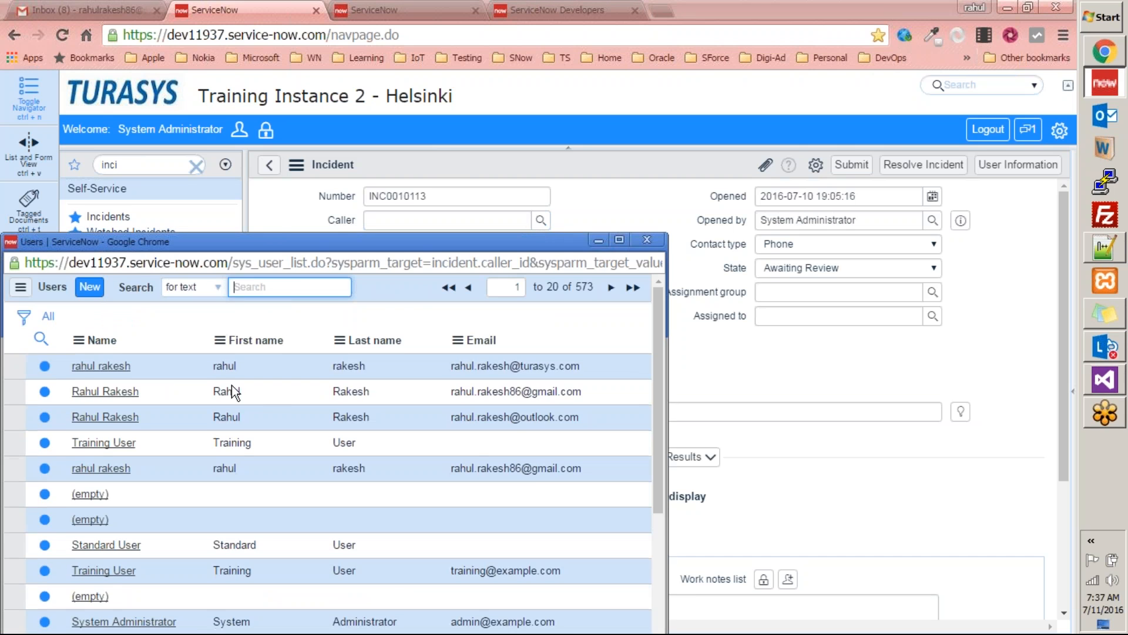
click(109, 366)
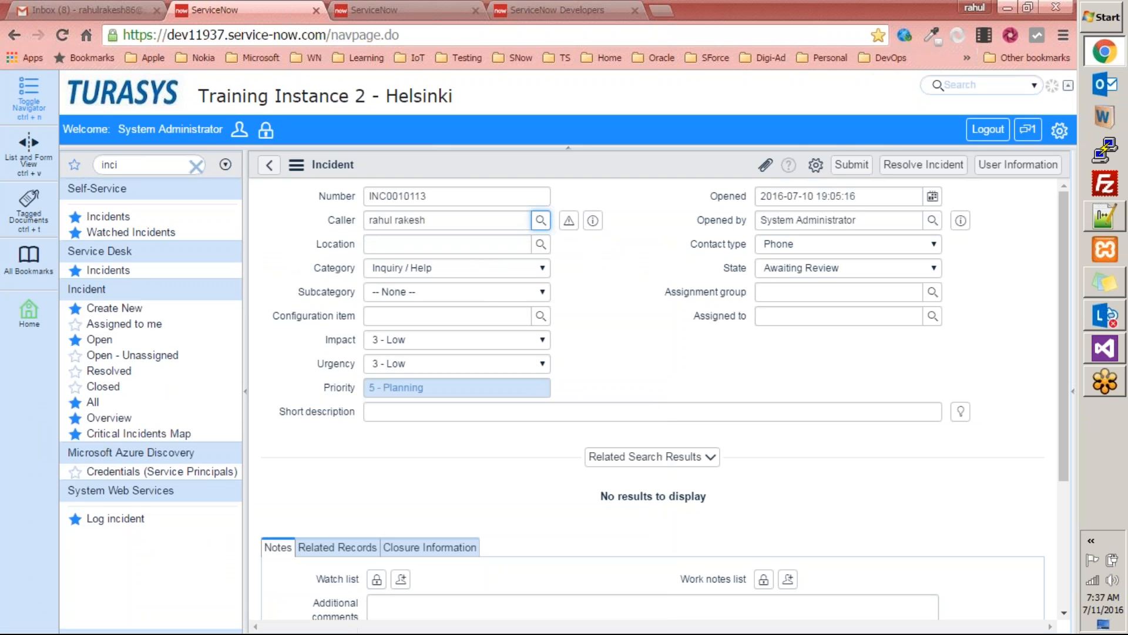
click(541, 244)
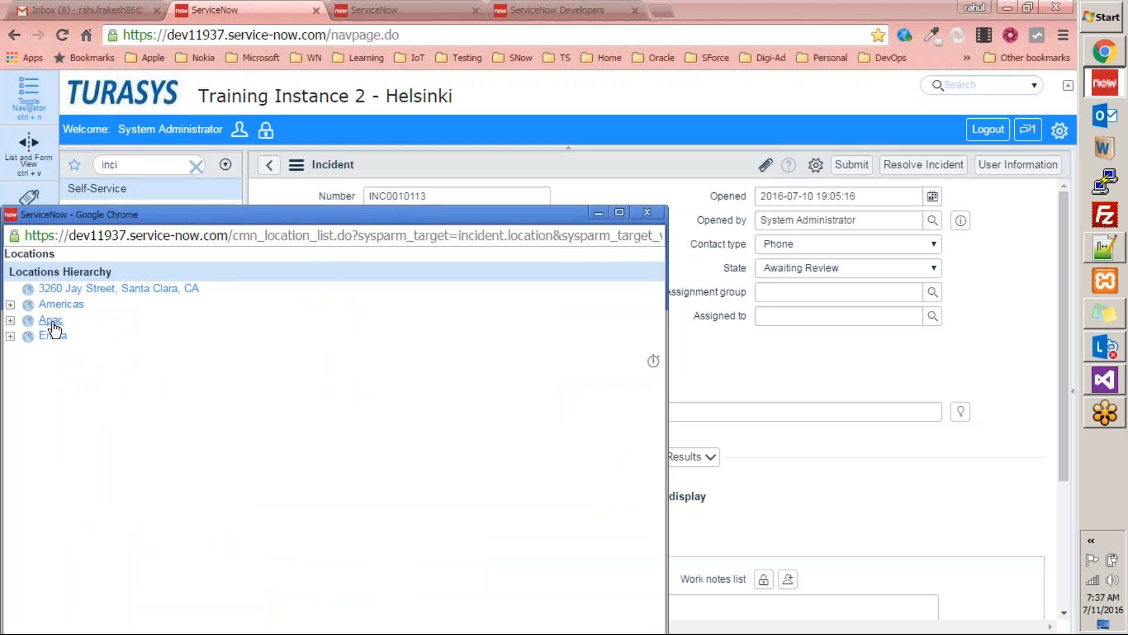
click(10, 320)
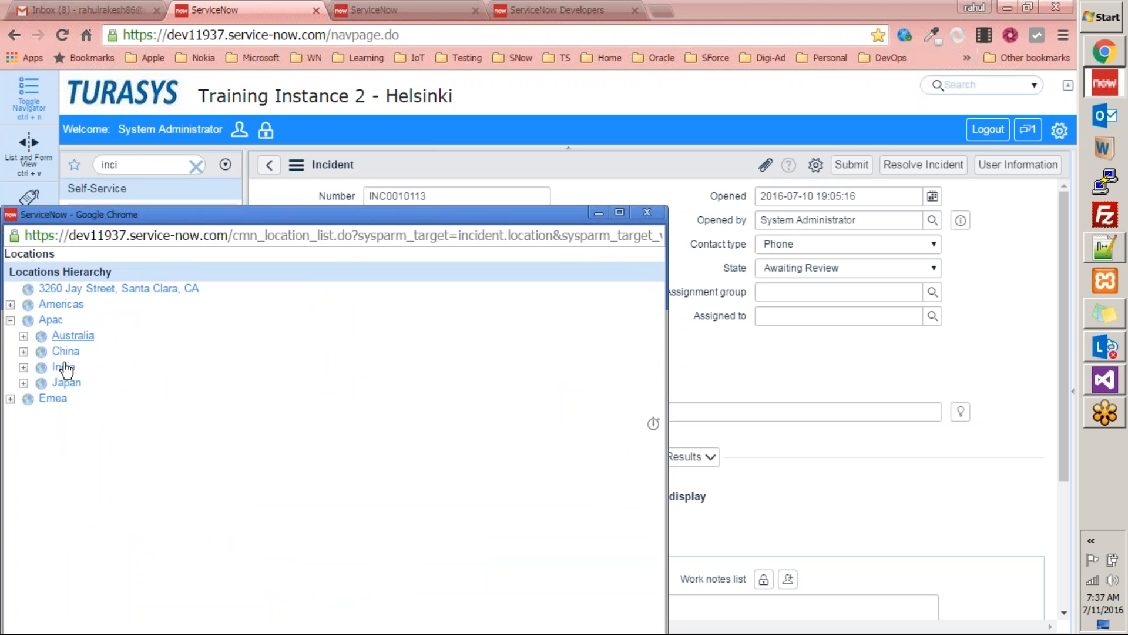
click(64, 367)
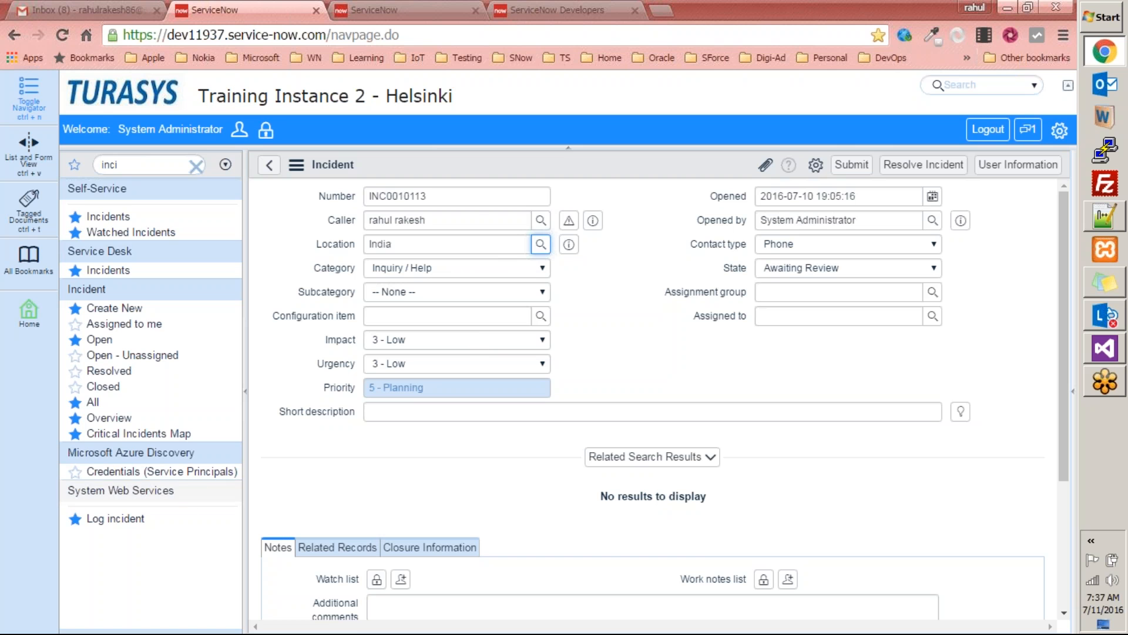
Step: View the Critical Incidents Map in a duplicate browser tab using the navigator filter "incident", and return to the incident form
right_click(234, 11)
click(293, 54)
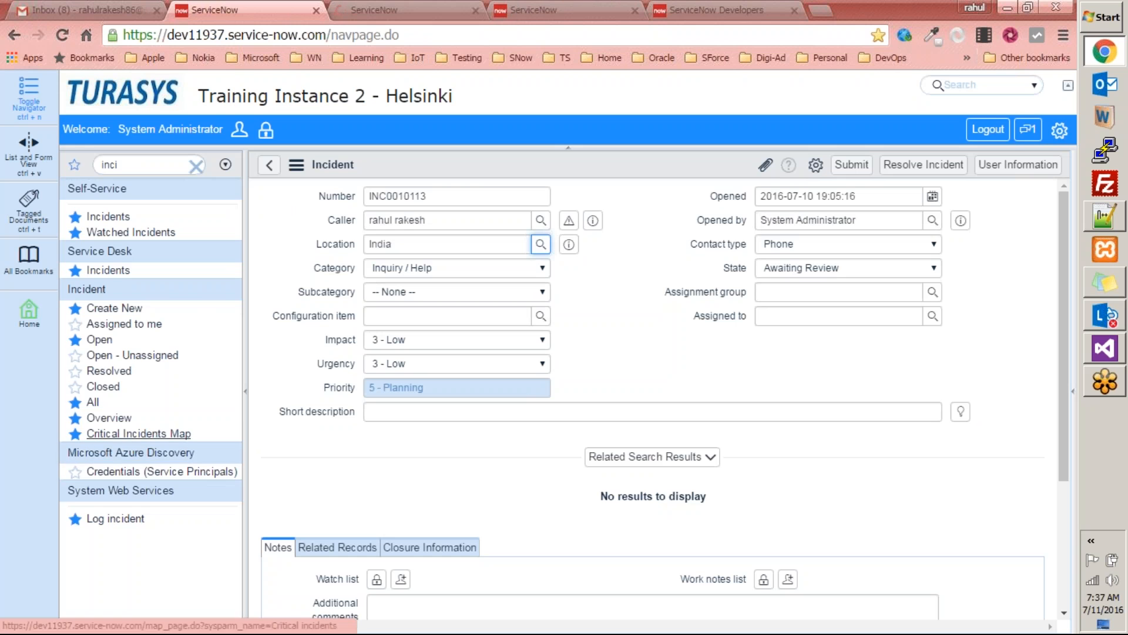
click(362, 10)
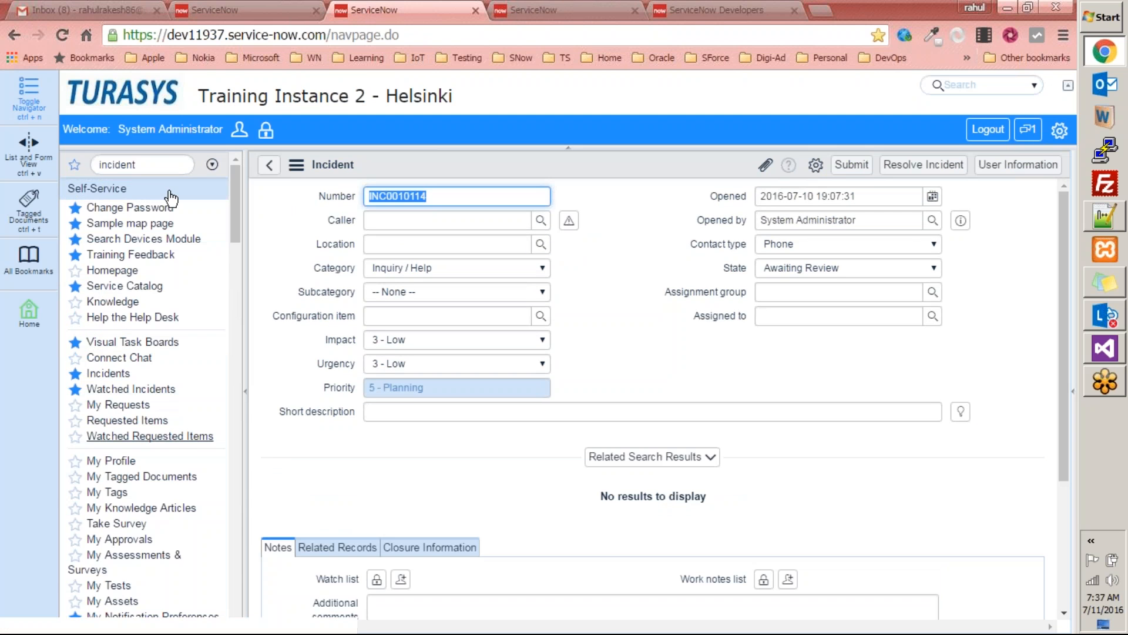
double_click(162, 162)
key(Right)
key(BackSpace)
text(t)
click(176, 435)
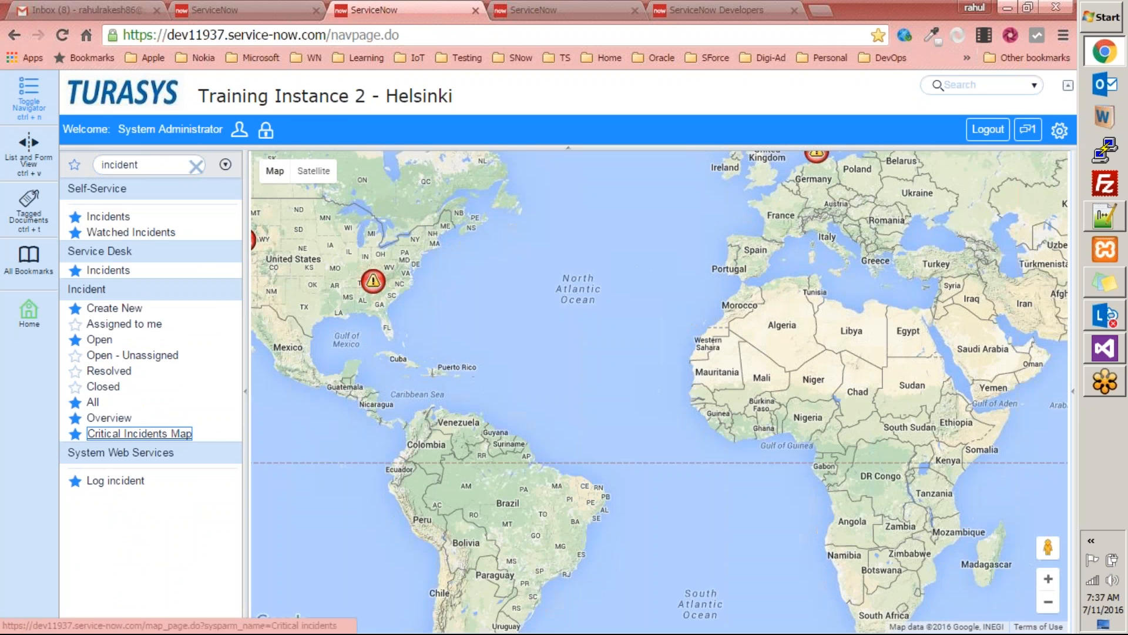
click(240, 10)
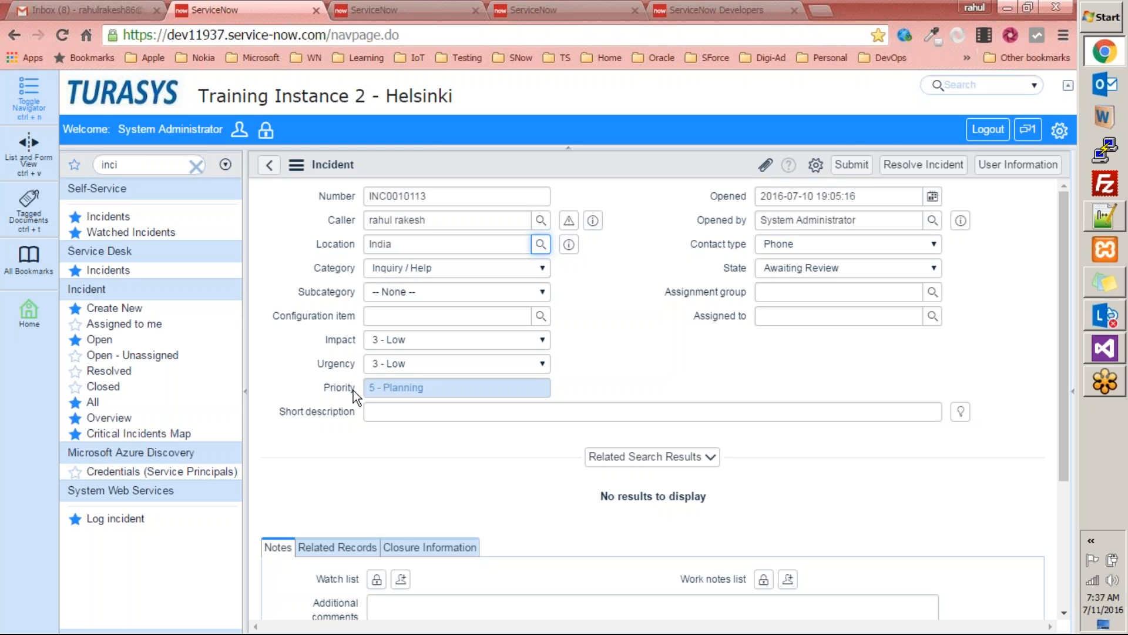
Step: Set both the Impact and the Urgency of the incident to 1 - High
click(450, 340)
click(453, 382)
click(499, 364)
click(638, 353)
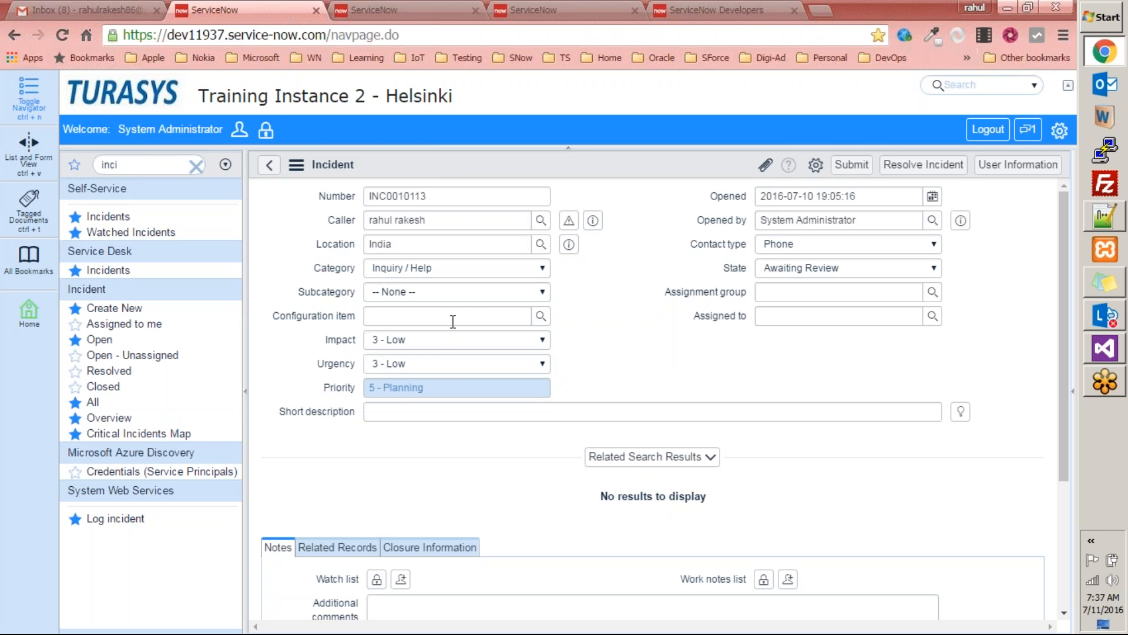
click(498, 339)
click(435, 356)
click(442, 364)
click(443, 374)
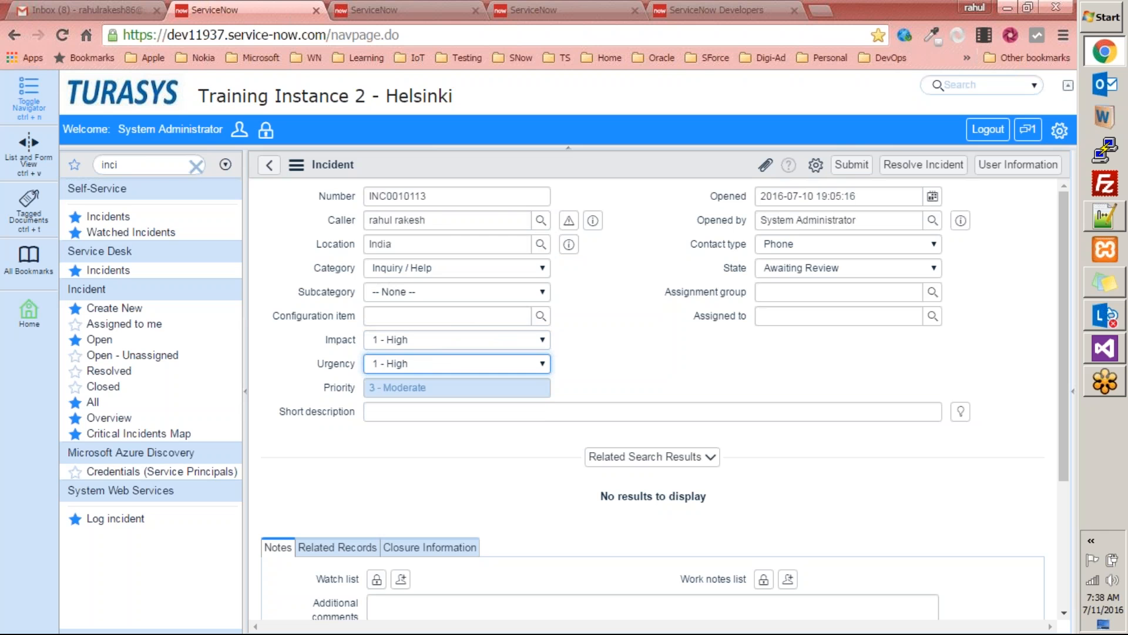
click(624, 353)
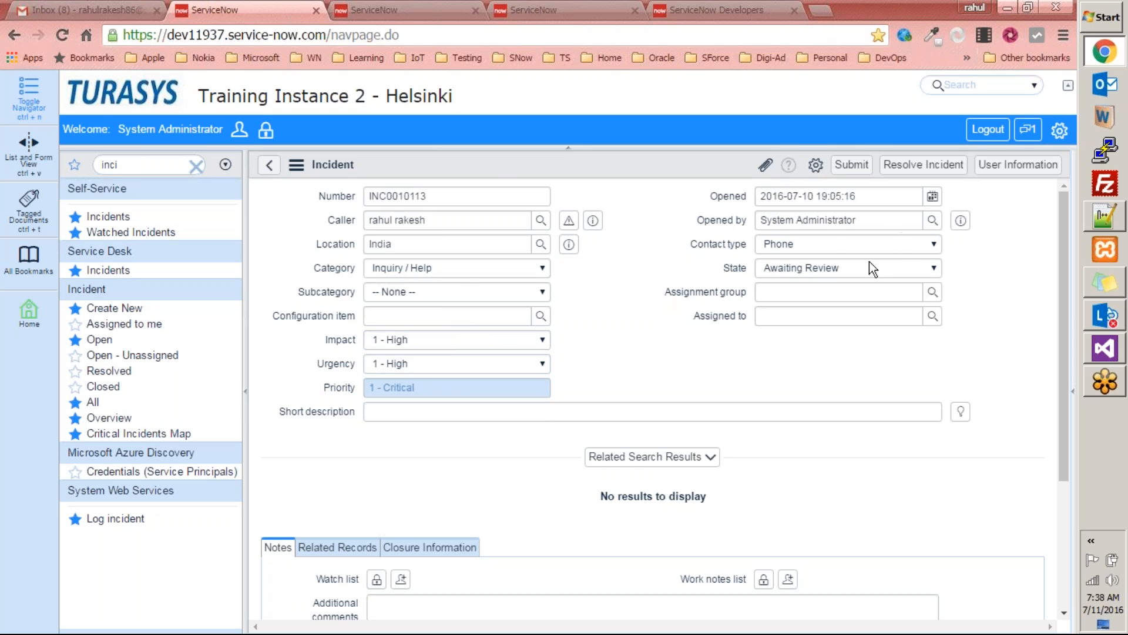
Step: Try Antivirus as the Subcategory and Hardware as the Category to see how the subcategory choices depend on the category
click(504, 292)
click(434, 322)
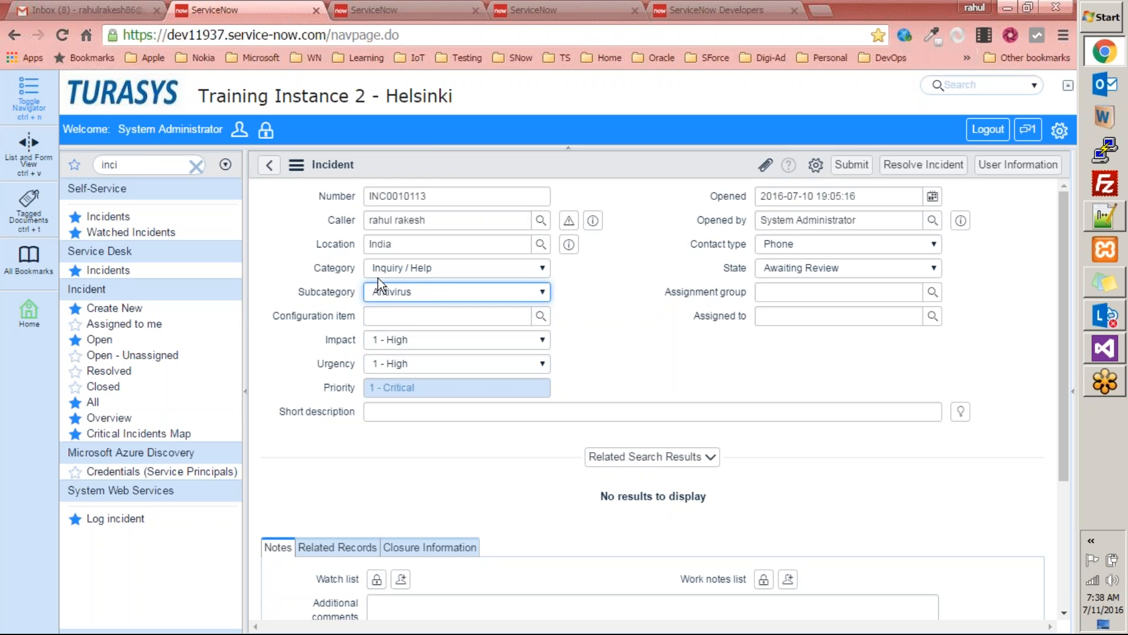
click(451, 270)
click(452, 270)
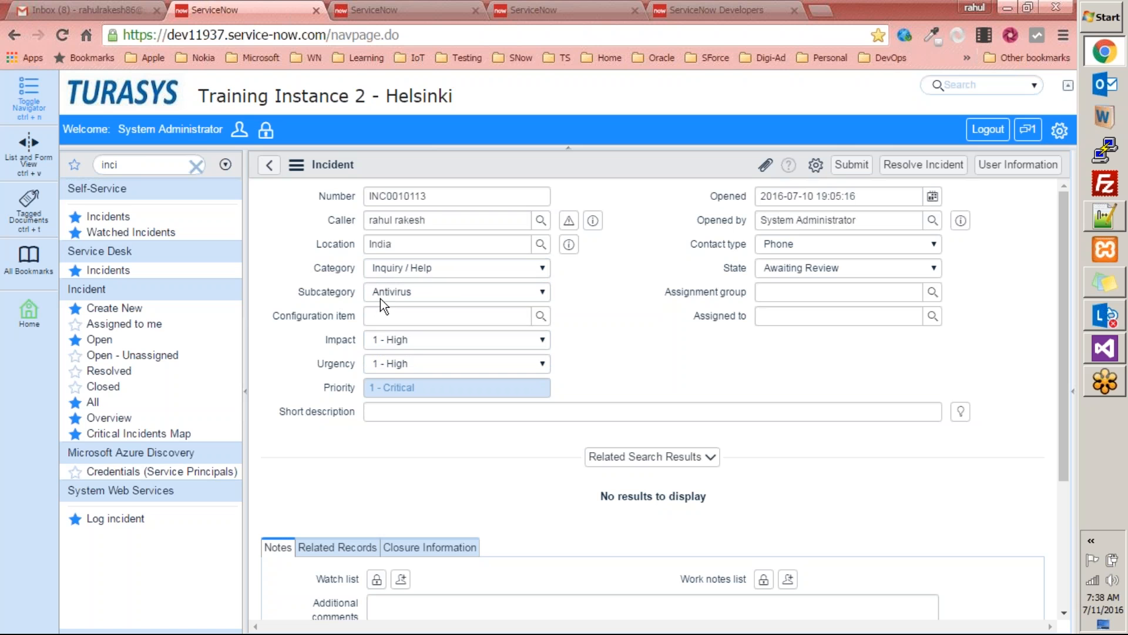
click(440, 295)
click(510, 263)
click(426, 335)
click(449, 292)
click(404, 347)
Step: Set the incident's Category to Database and its Subcategory to Oracle
click(431, 271)
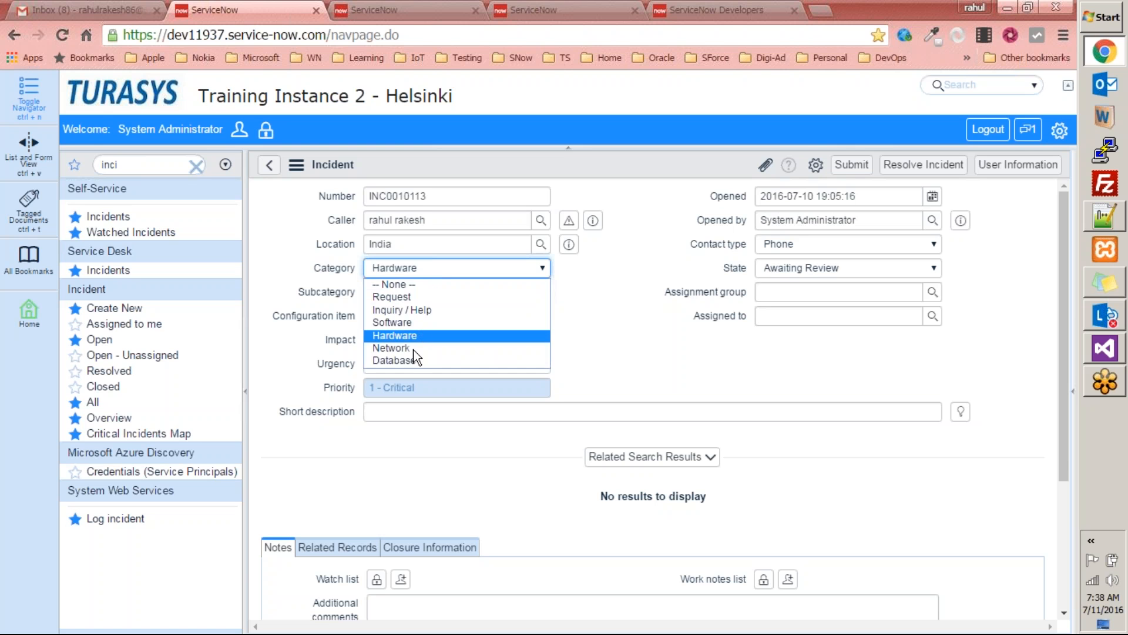
click(411, 362)
click(412, 285)
click(414, 348)
click(619, 269)
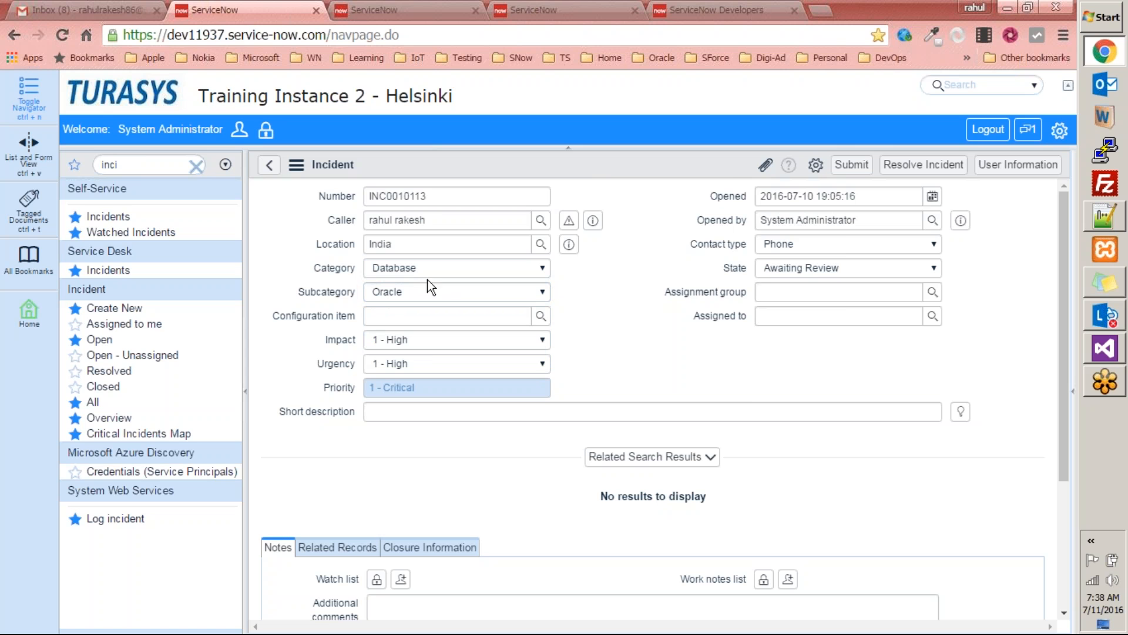
Step: Open Form Design for the incident form and compare its layout with the fields on the form
right_click(604, 160)
mouse_move(658, 217)
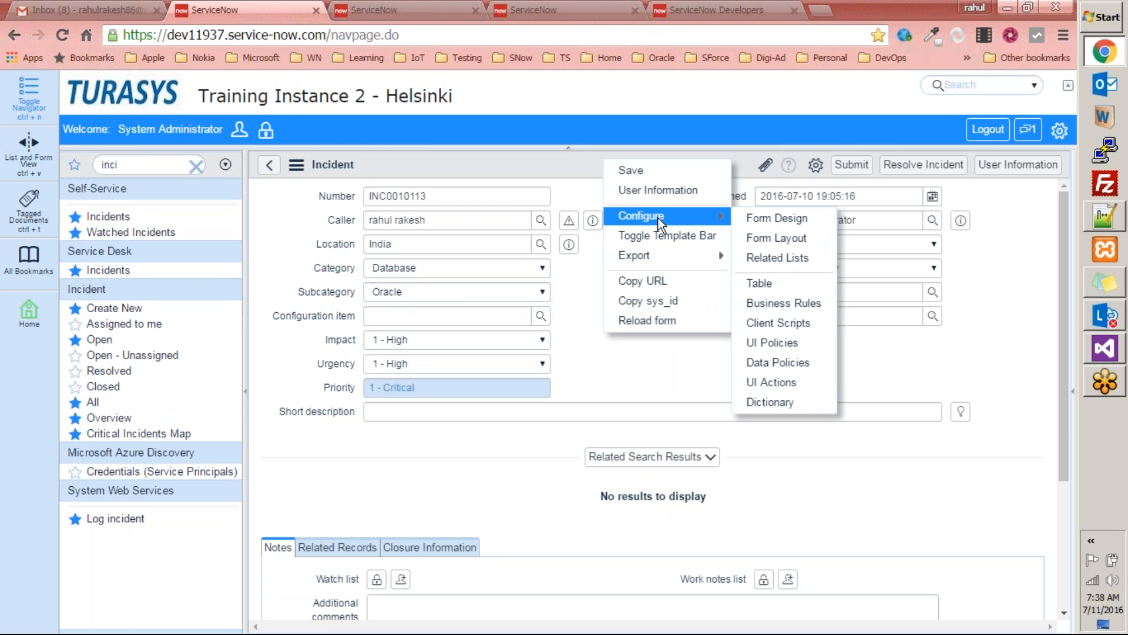
click(769, 219)
click(221, 14)
right_click(332, 294)
click(353, 10)
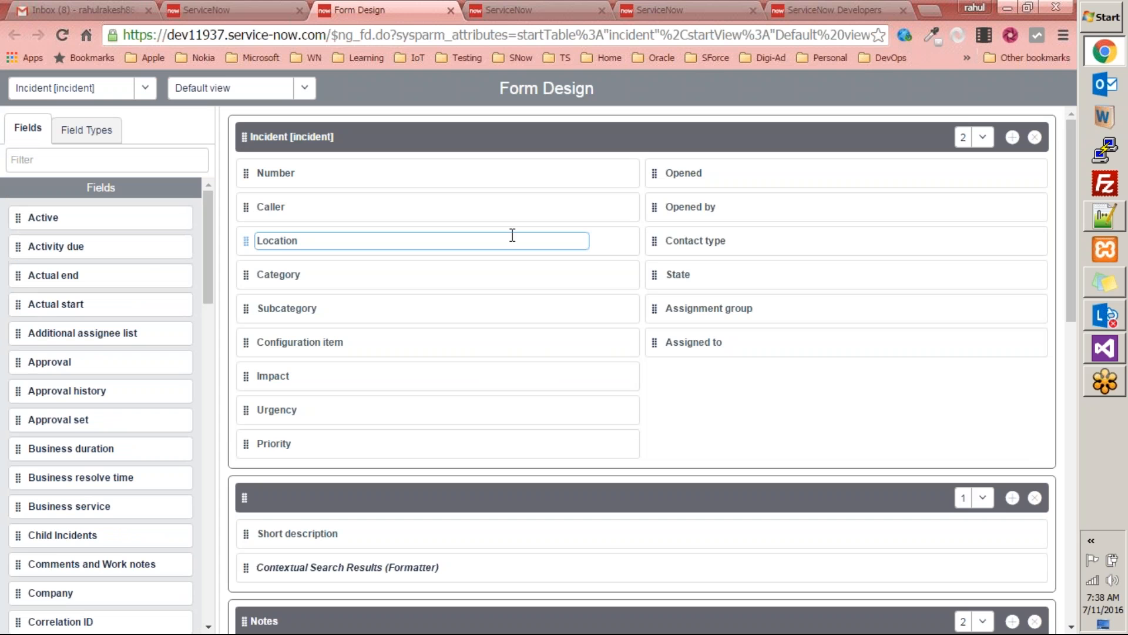
Step: Review the sections of the incident form layout in Form Design and close it
scroll(473, 447, down, 5)
scroll(411, 398, down, 8)
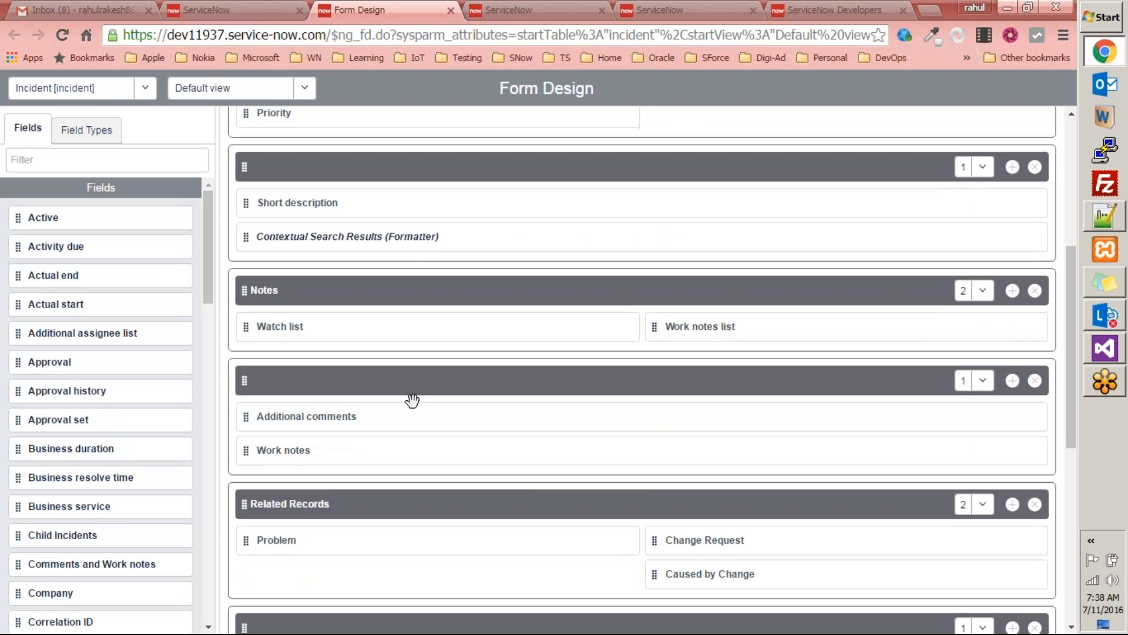
scroll(503, 335, up, 8)
scroll(411, 206, up, 5)
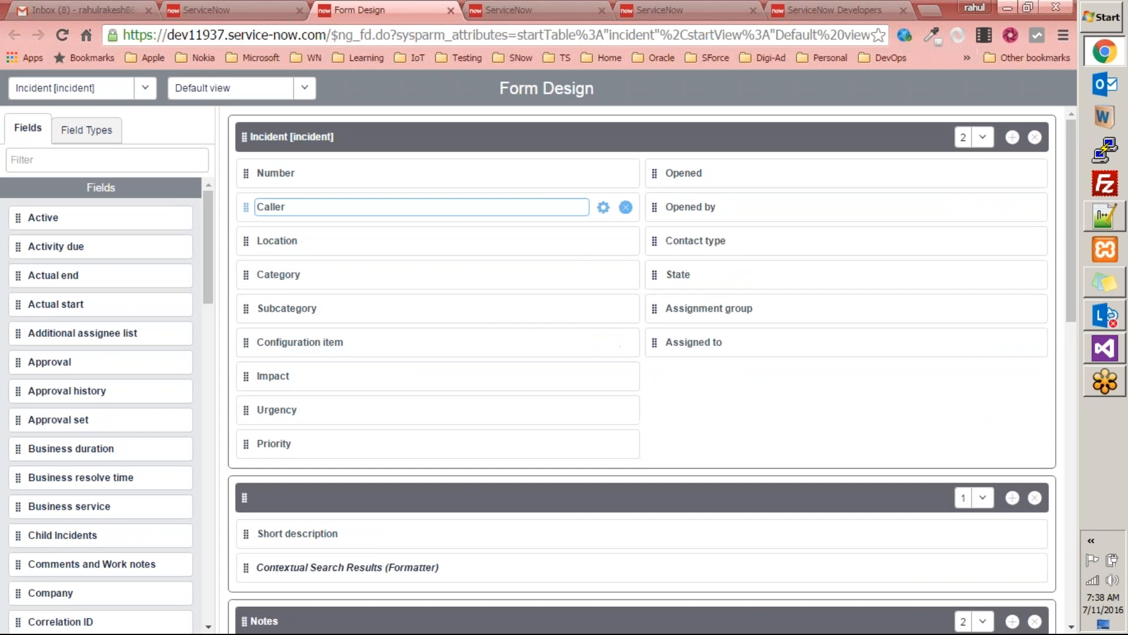
middle_click(367, 10)
Step: Set the incident's Configuration item to NY2C
click(615, 297)
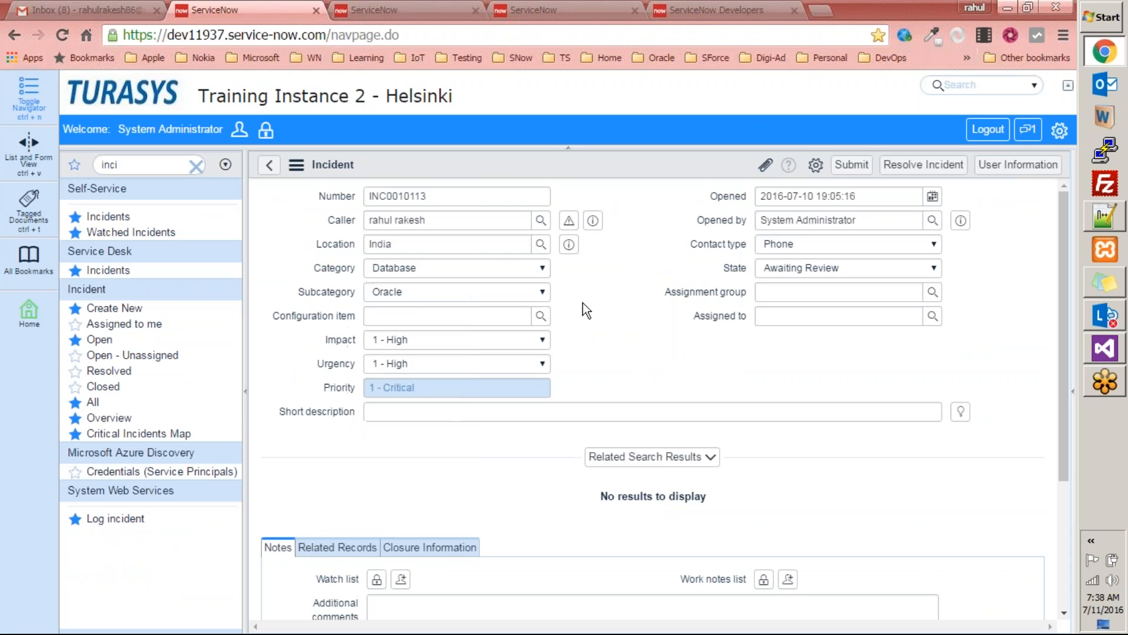
click(541, 316)
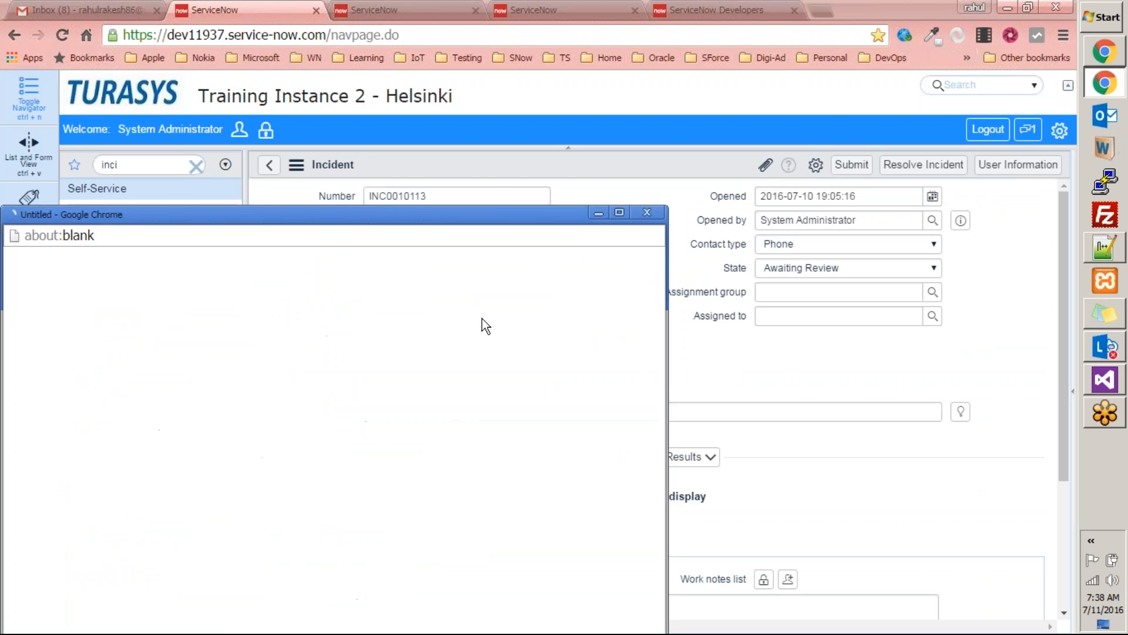
click(94, 367)
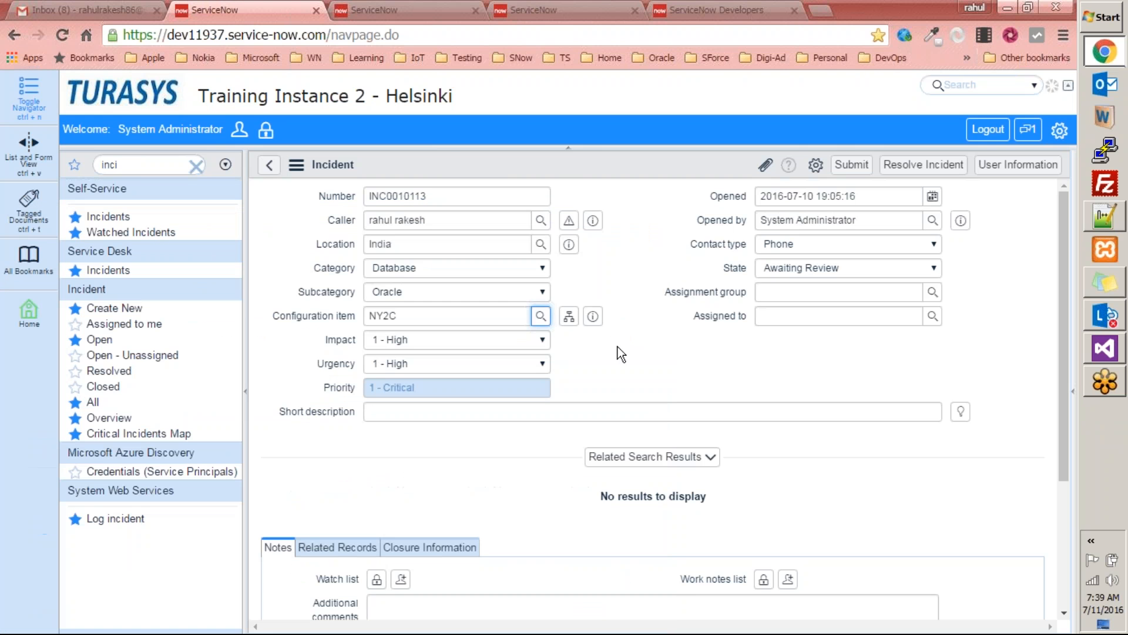
Step: Try IT Securities as the Assignment group and look up the users available for Assigned to
click(933, 292)
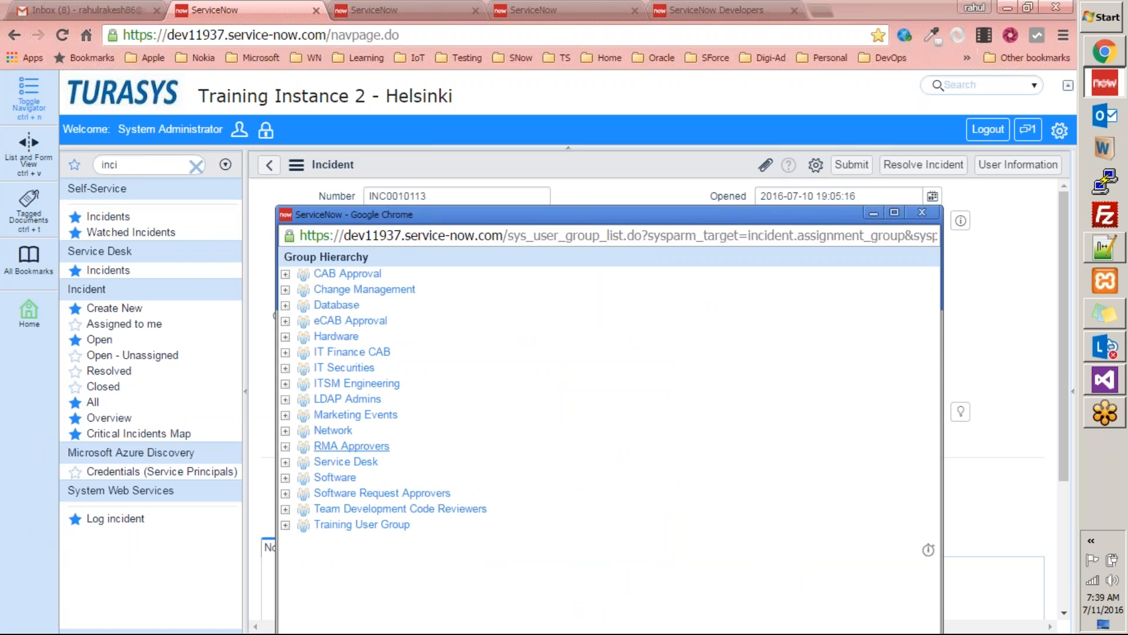
click(351, 368)
click(933, 316)
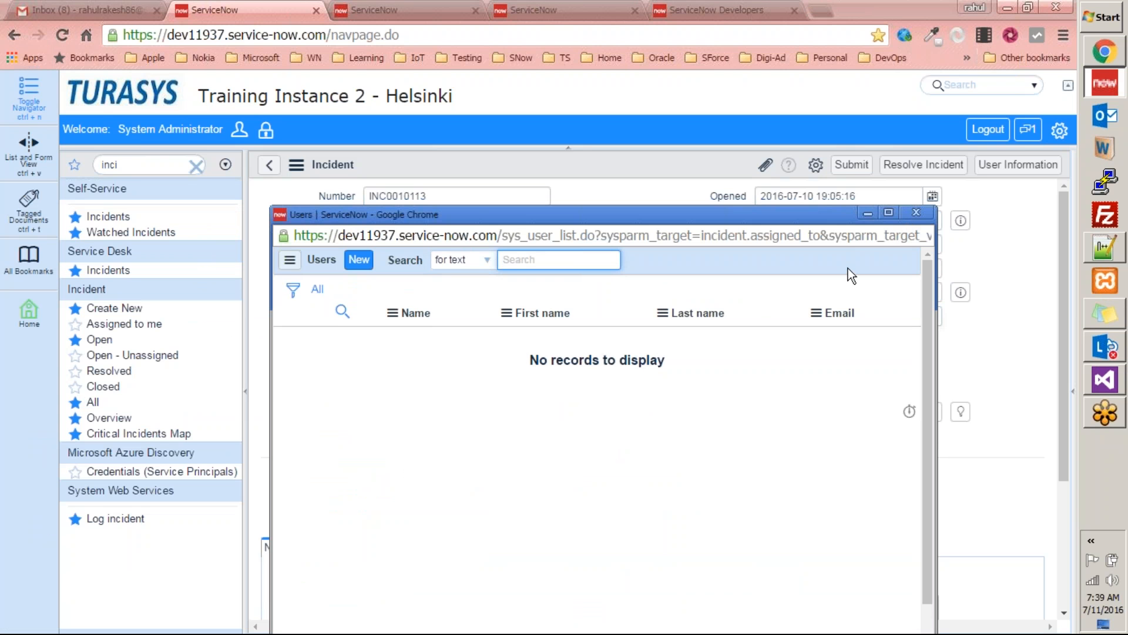
click(916, 212)
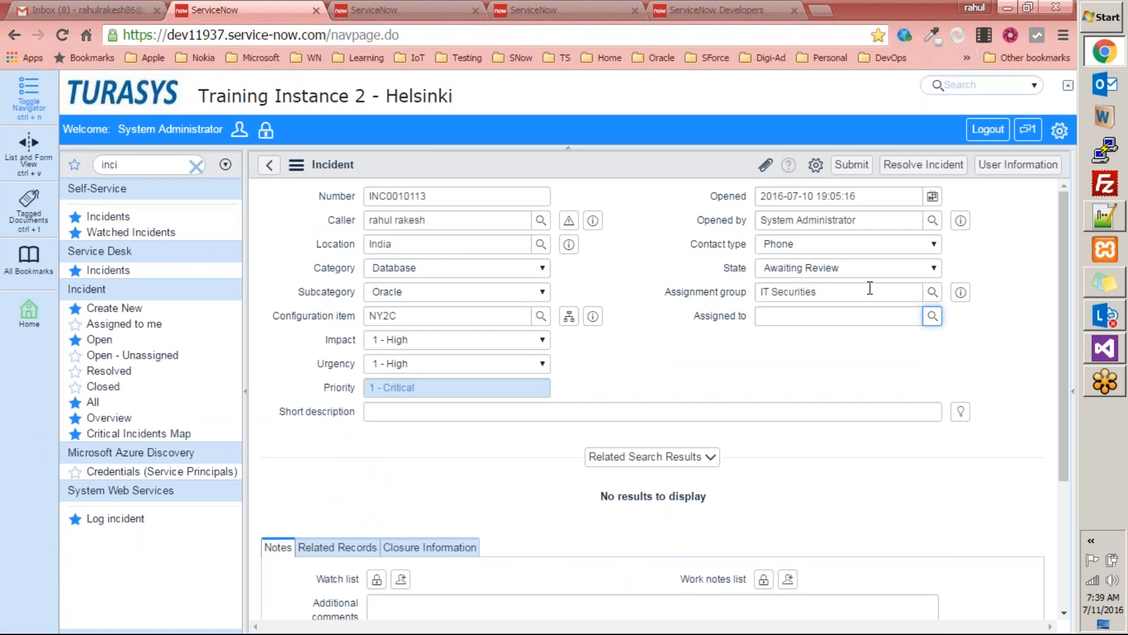
Step: Set the Assignment group to Hardware and assign the incident to the first user listed for that group
click(933, 293)
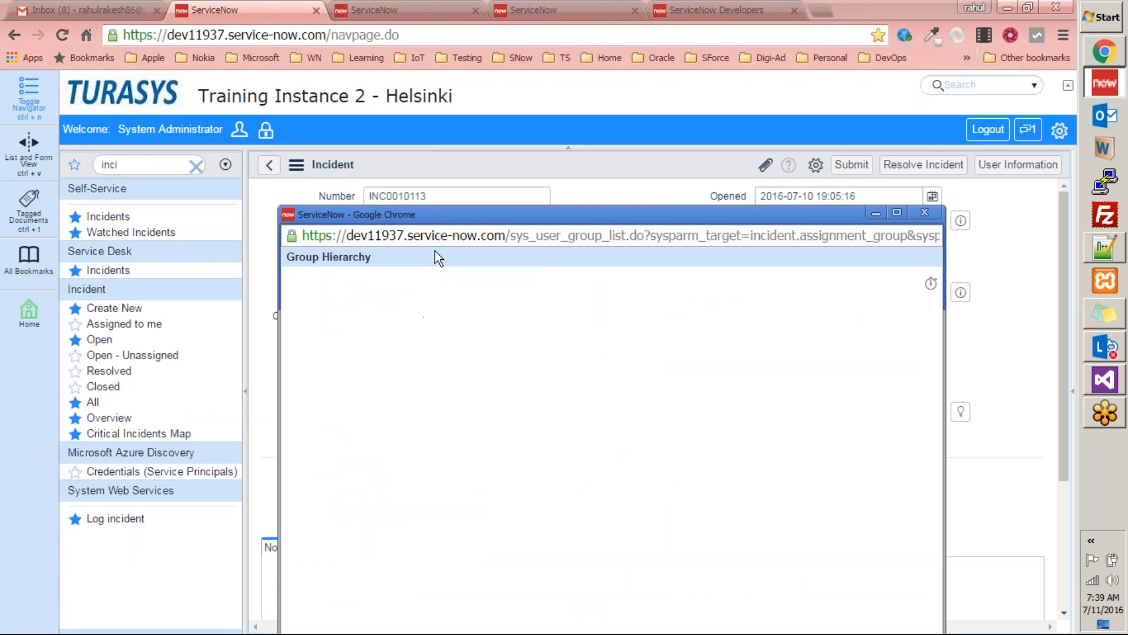
drag(453, 215, 453, 130)
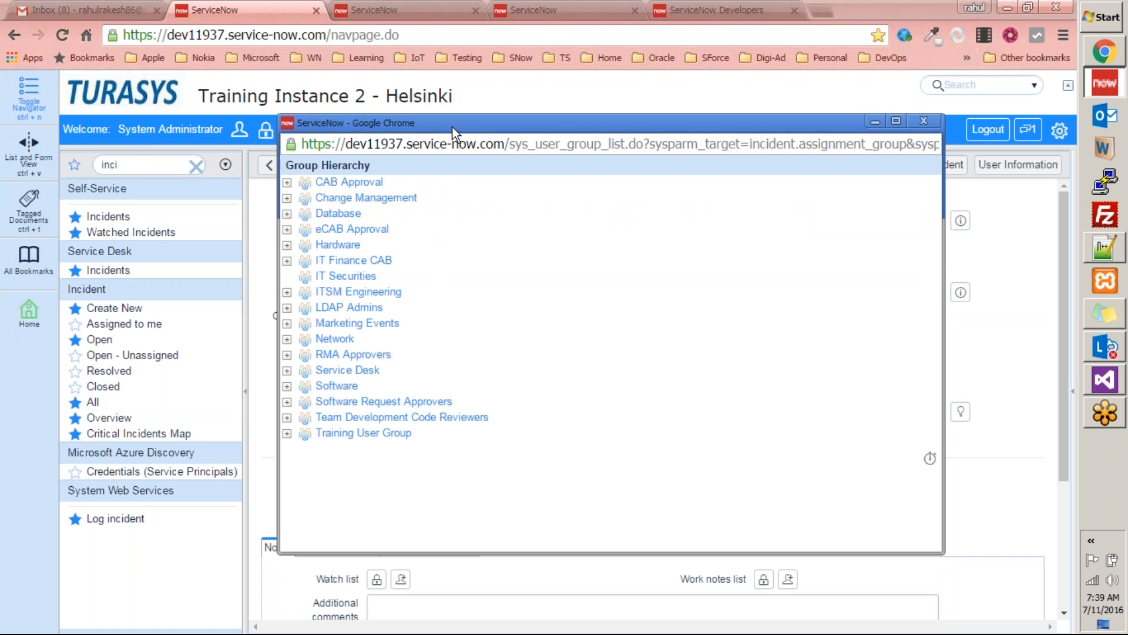
click(323, 244)
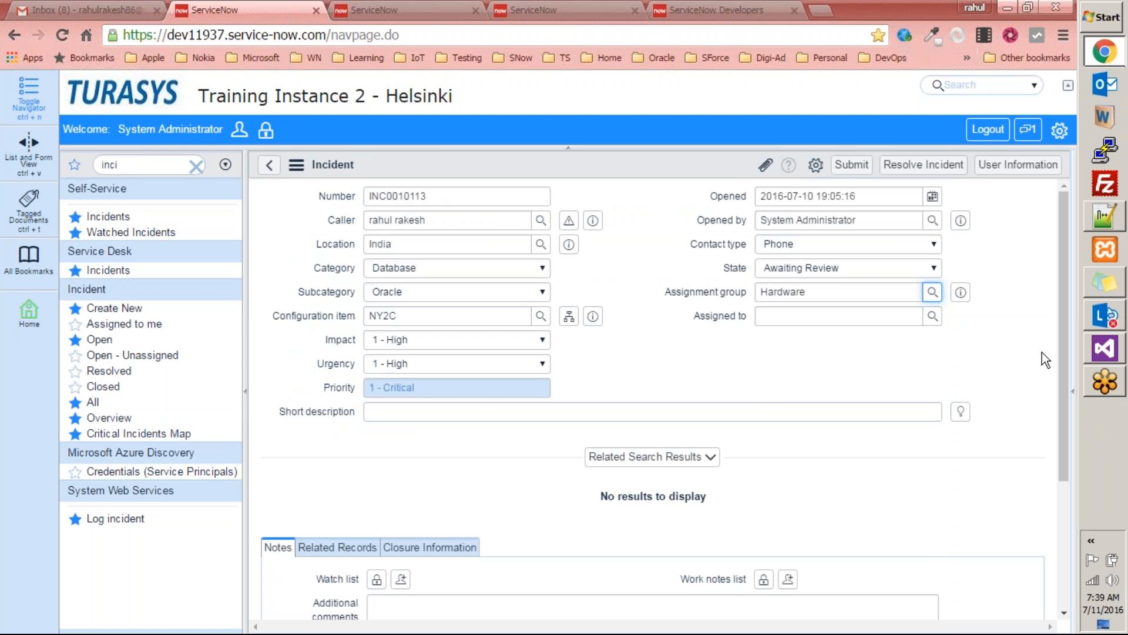
click(932, 316)
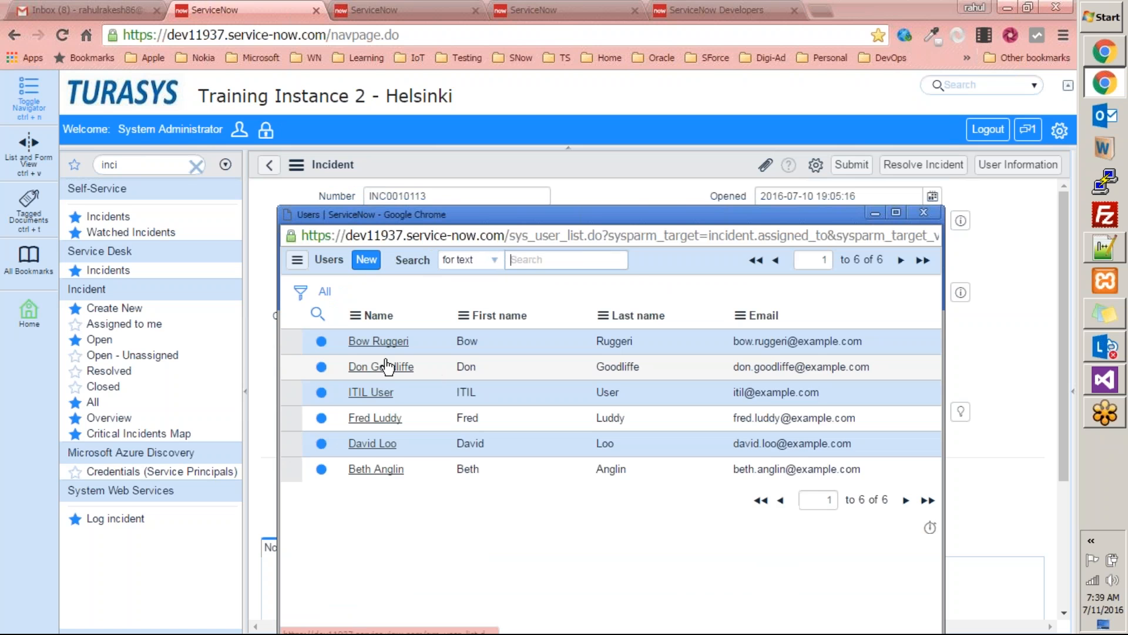
click(393, 341)
Step: Enter "This should show up on critical incidents map" as the incident's Short description
click(480, 415)
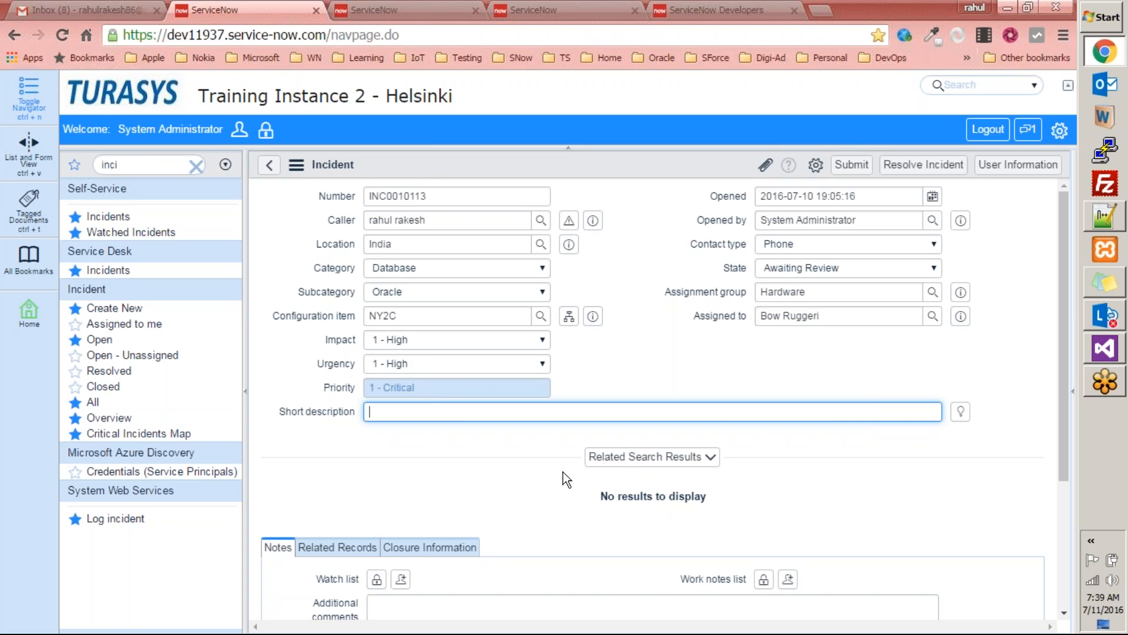
text(Thi)
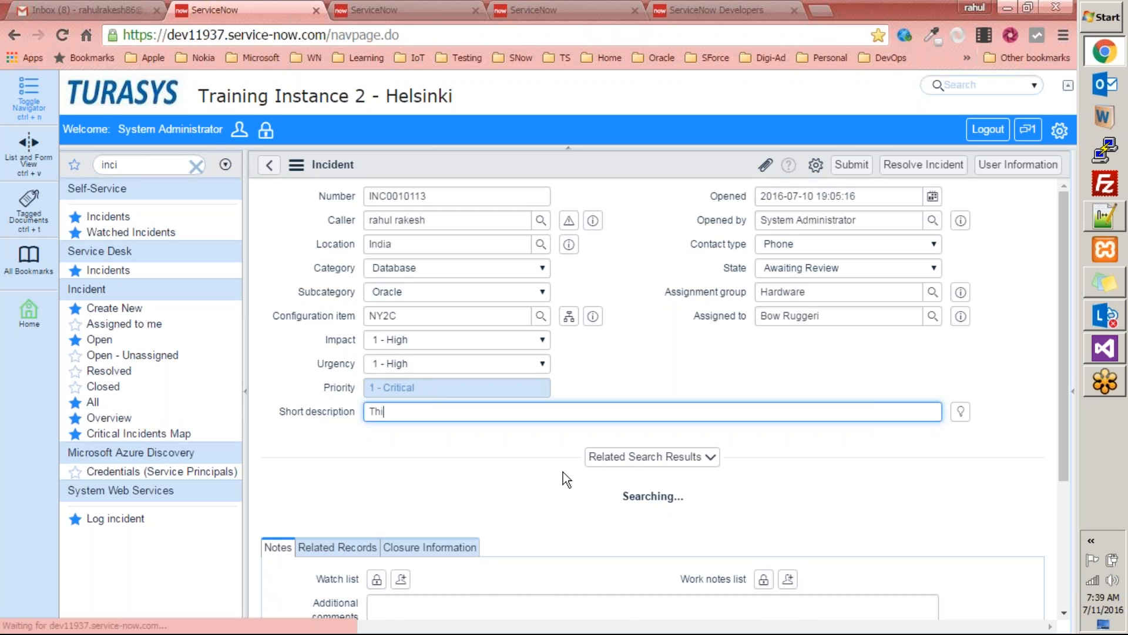
text(s should )
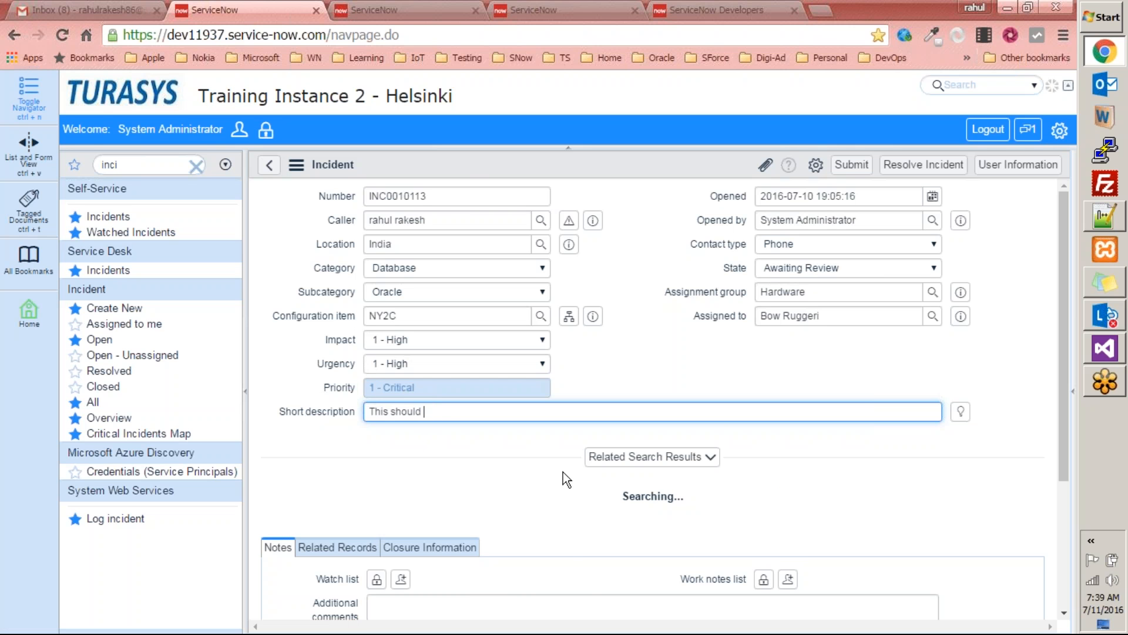
text(show up on cri)
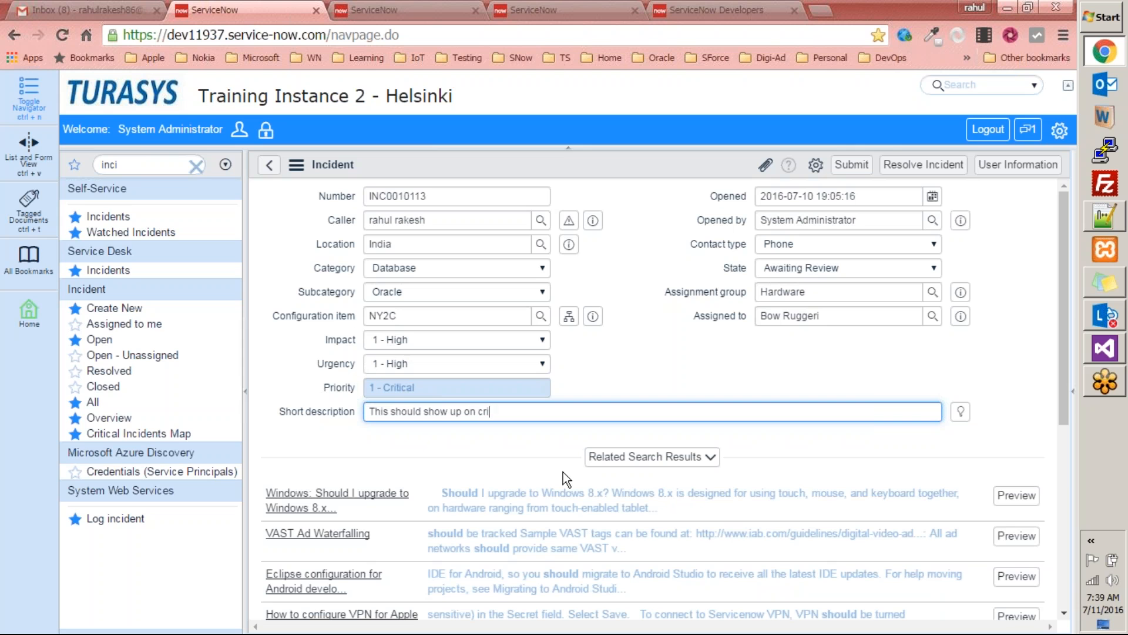
text(tica in)
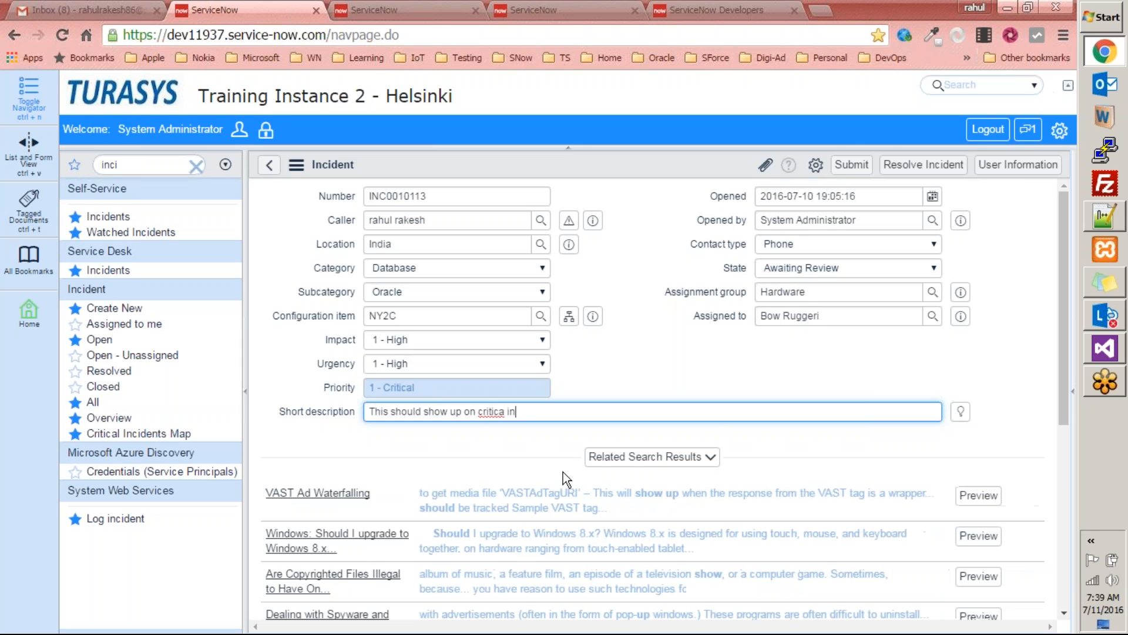
text(cidents map)
key(ctrl+Left)
key(ctrl+Left)
key(Left)
text(l)
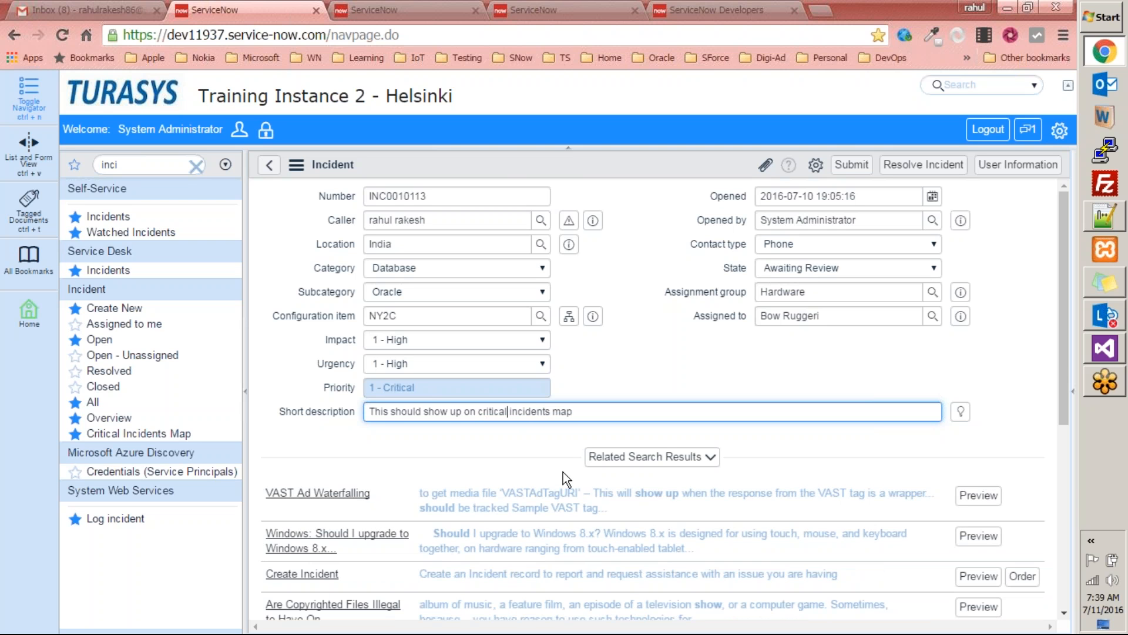
Step: Enter sdfsdfs in Additional comments, view the Related Records and Closure Information sections, and submit the incident
scroll(942, 403, down, 6)
click(567, 430)
text(sdfsdfs)
click(343, 355)
click(424, 357)
click(297, 455)
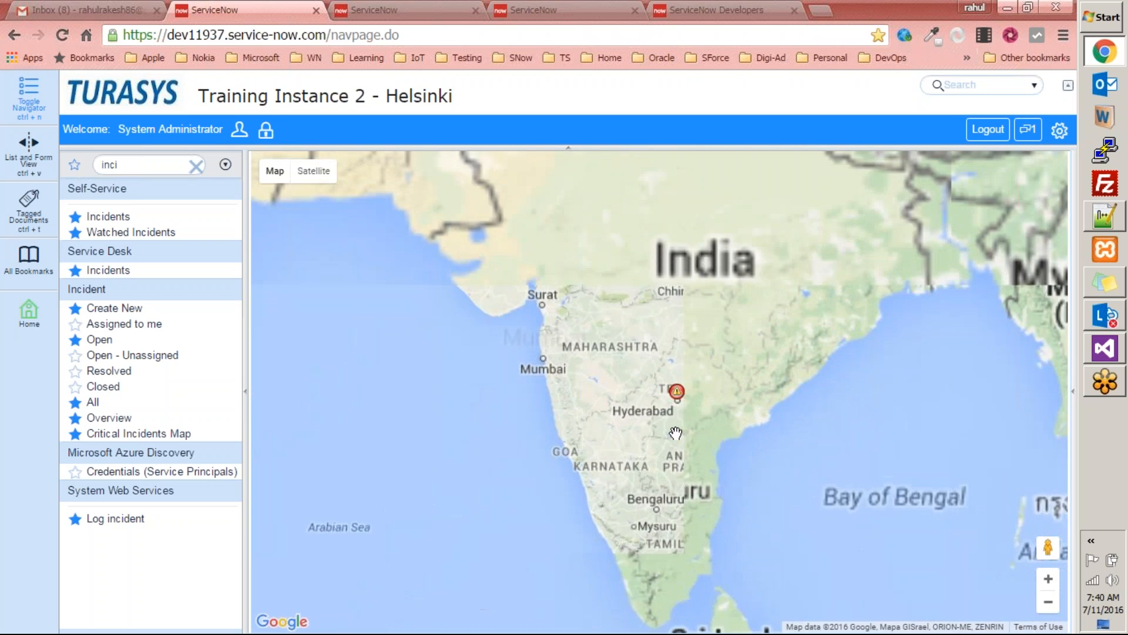
Step: Examine the markers on the Critical Incidents Map across India, Europe and North America
scroll(669, 480, down, 2)
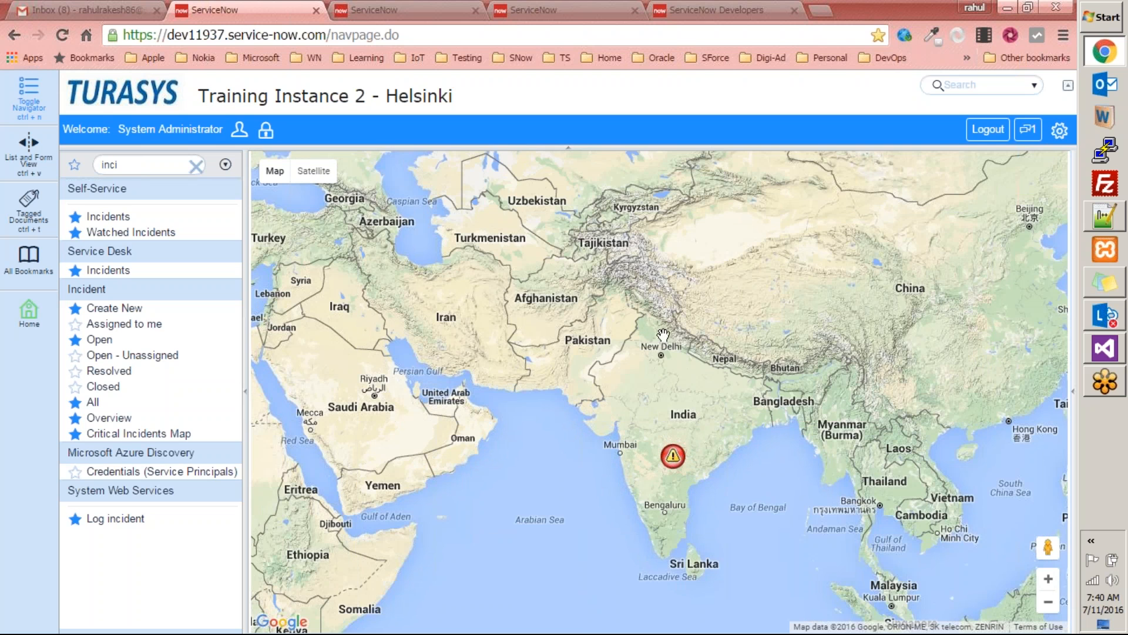
scroll(664, 483, down, 1)
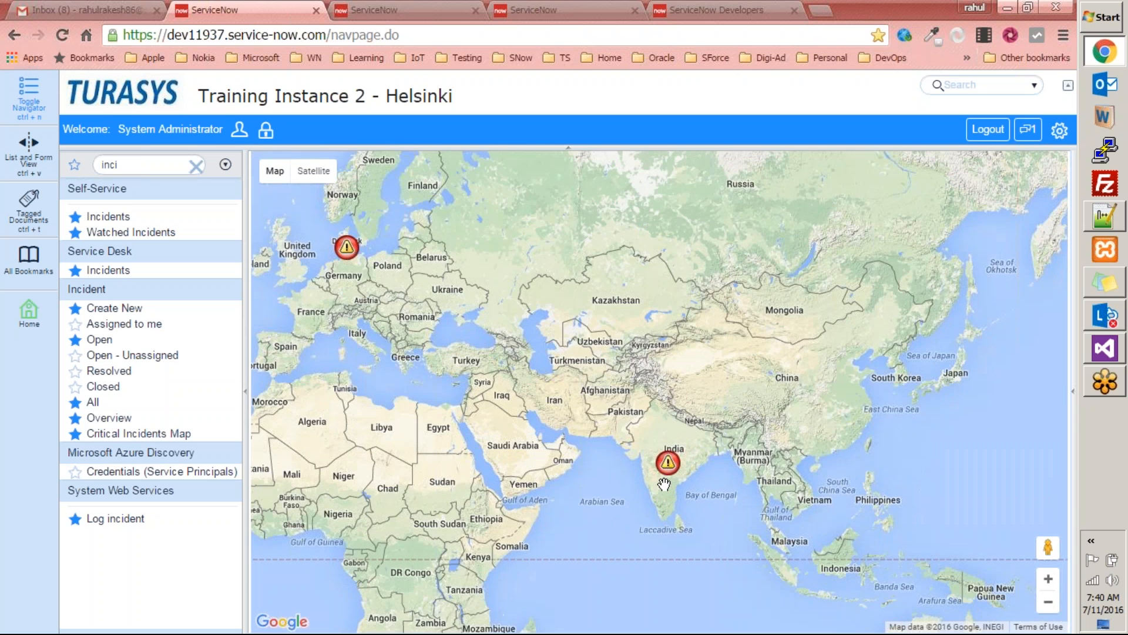
scroll(664, 484, up, 1)
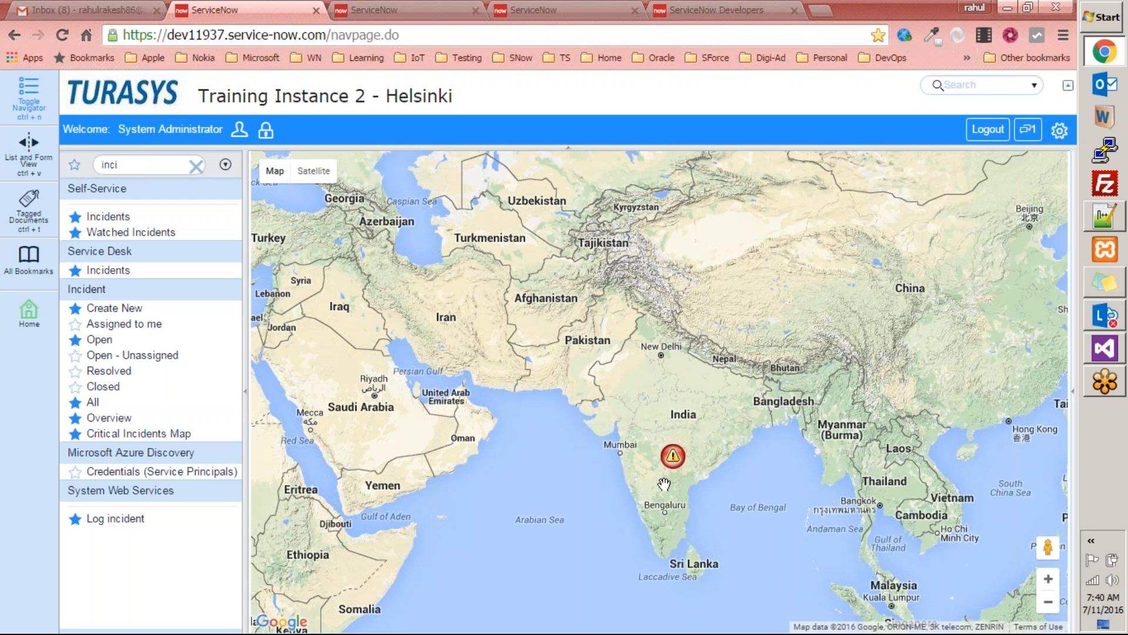
scroll(680, 375, down, 1)
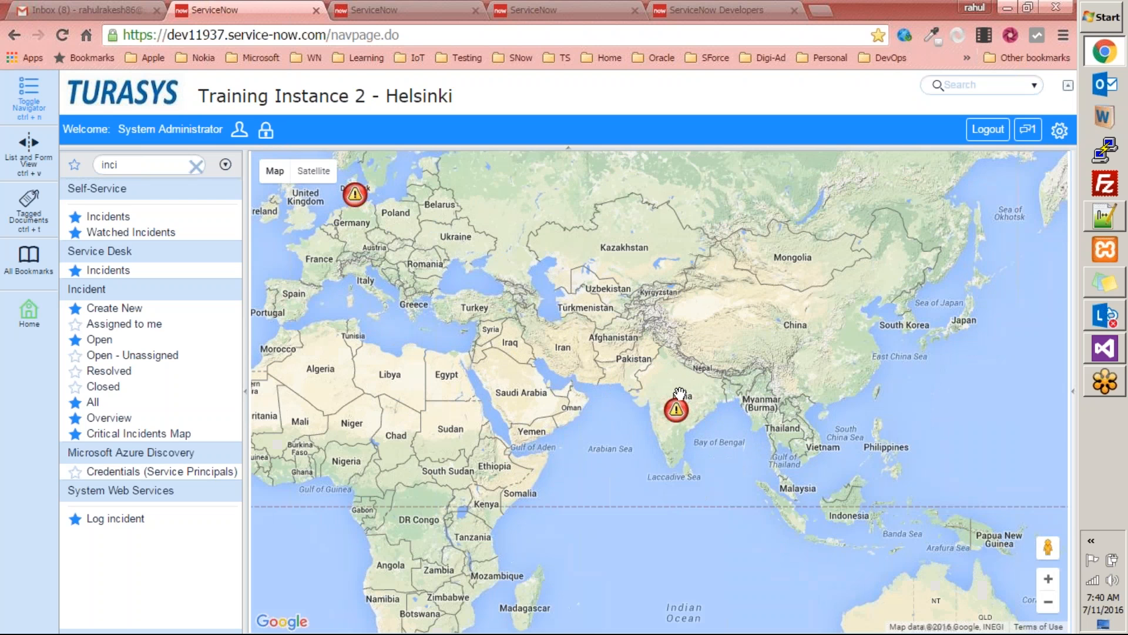
scroll(680, 395, down, 1)
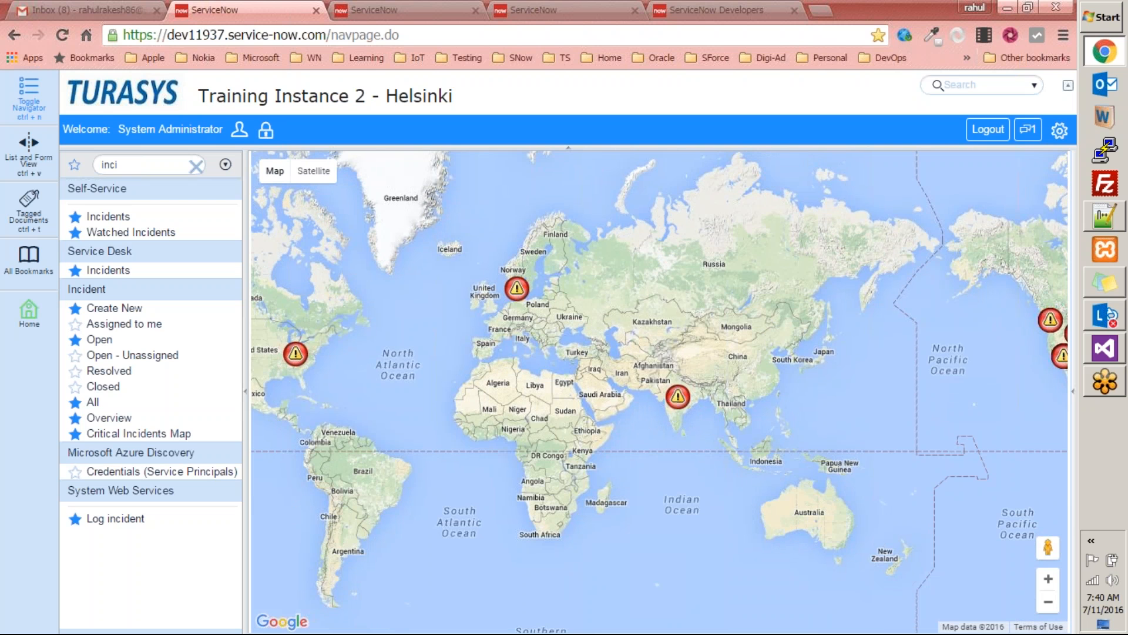
scroll(754, 454, down, 1)
scroll(754, 454, up, 1)
drag(590, 416, 695, 321)
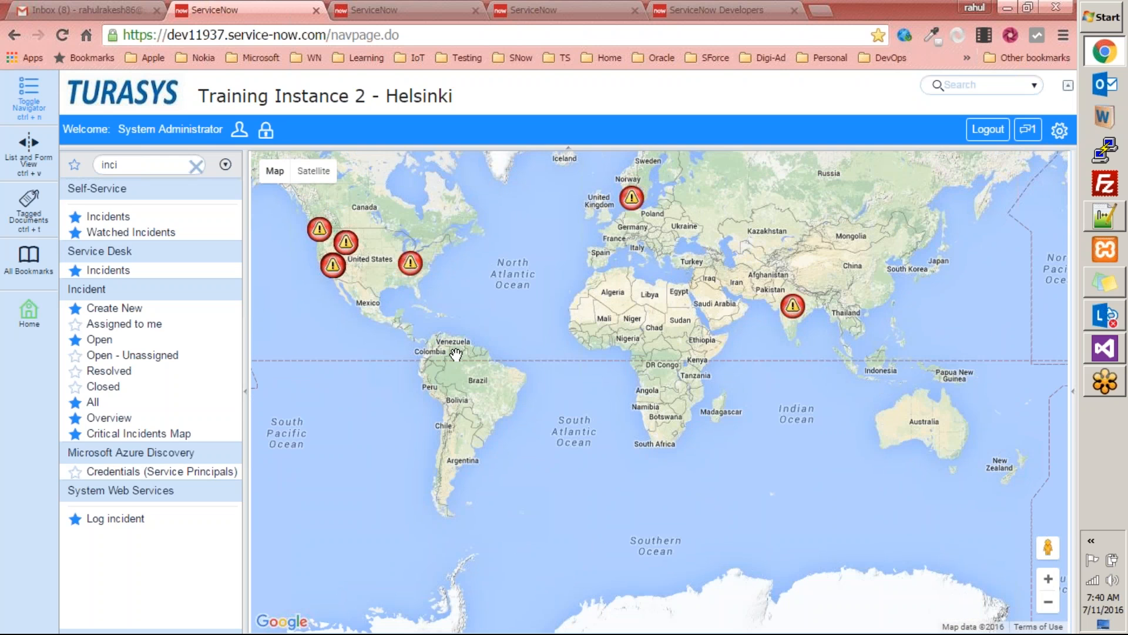
scroll(456, 353, down, 1)
scroll(356, 353, up, 1)
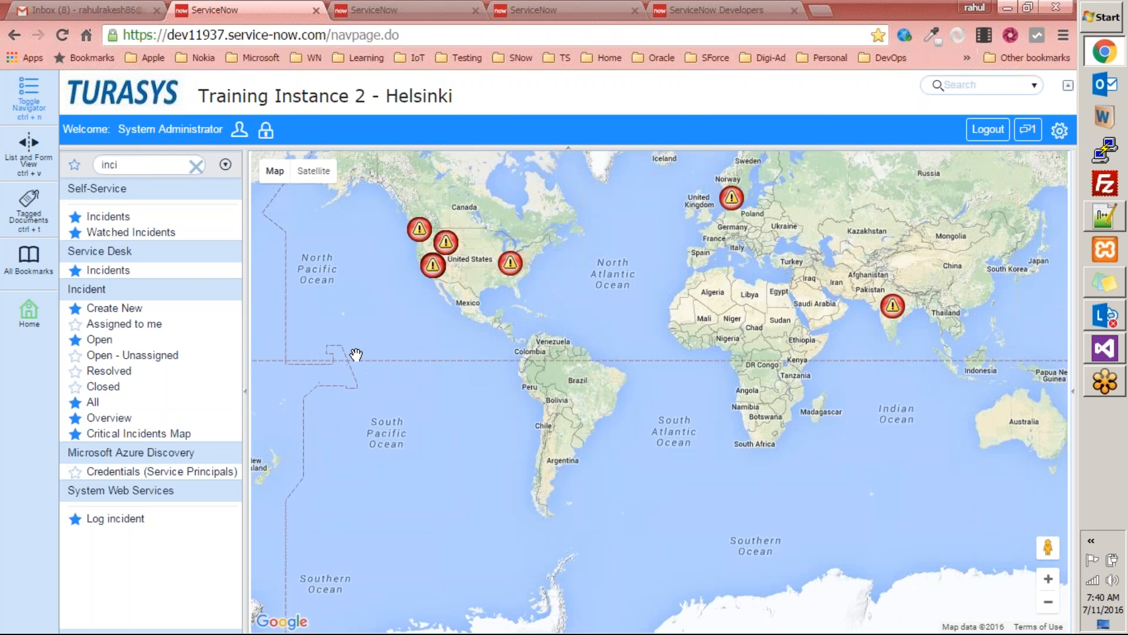
drag(496, 280, 382, 357)
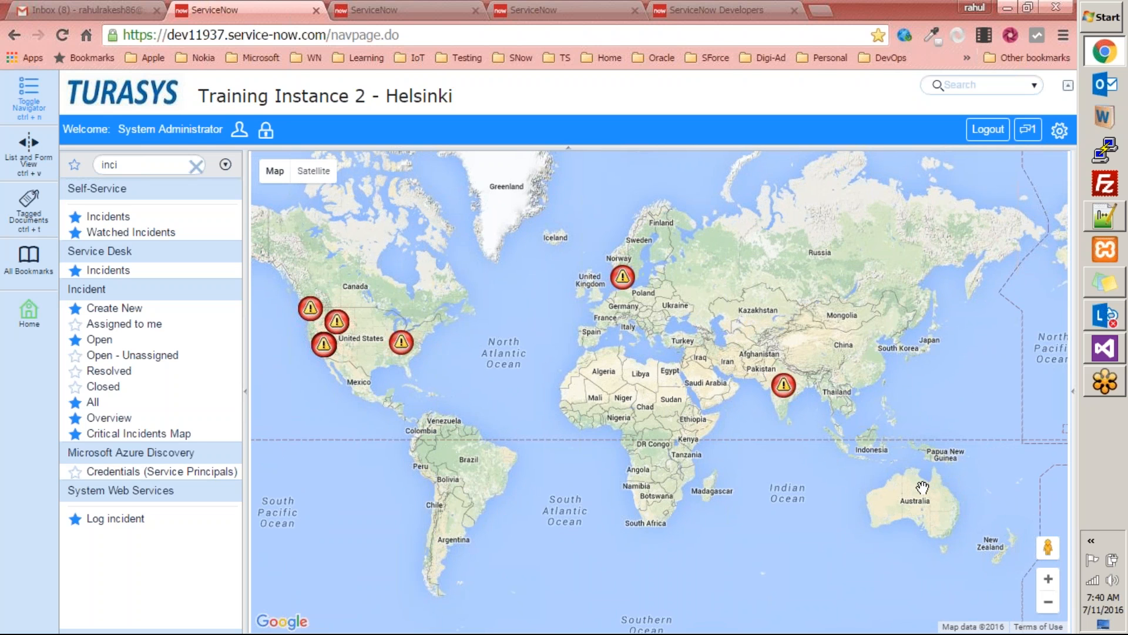
scroll(914, 473, up, 1)
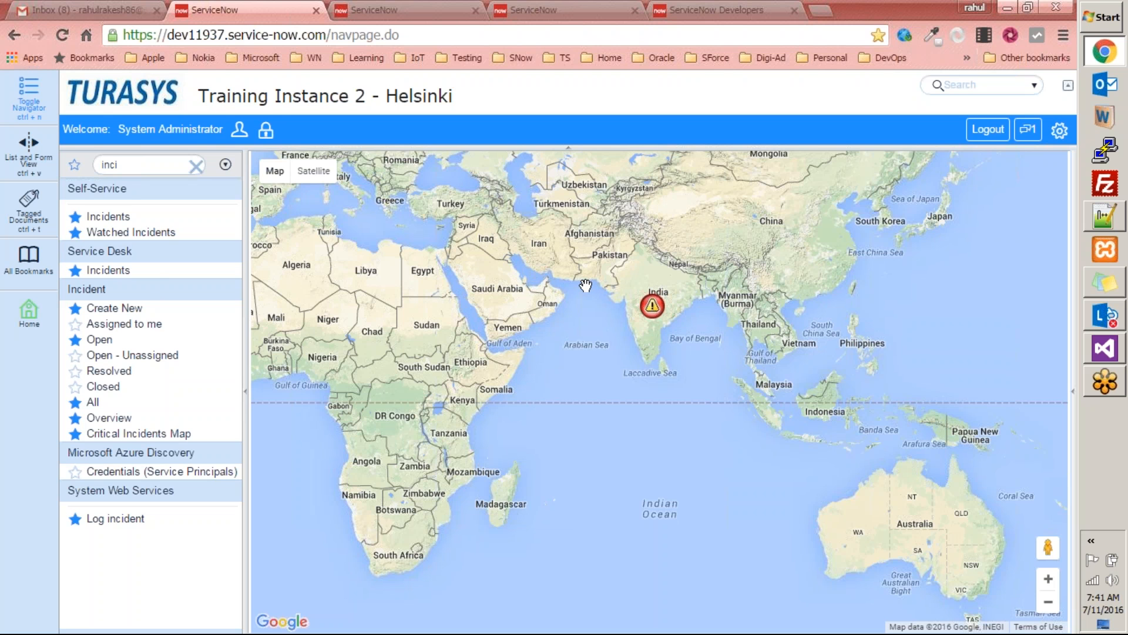
Step: List all incidents and open the one described as "This should show up on critical incidents map"
click(114, 308)
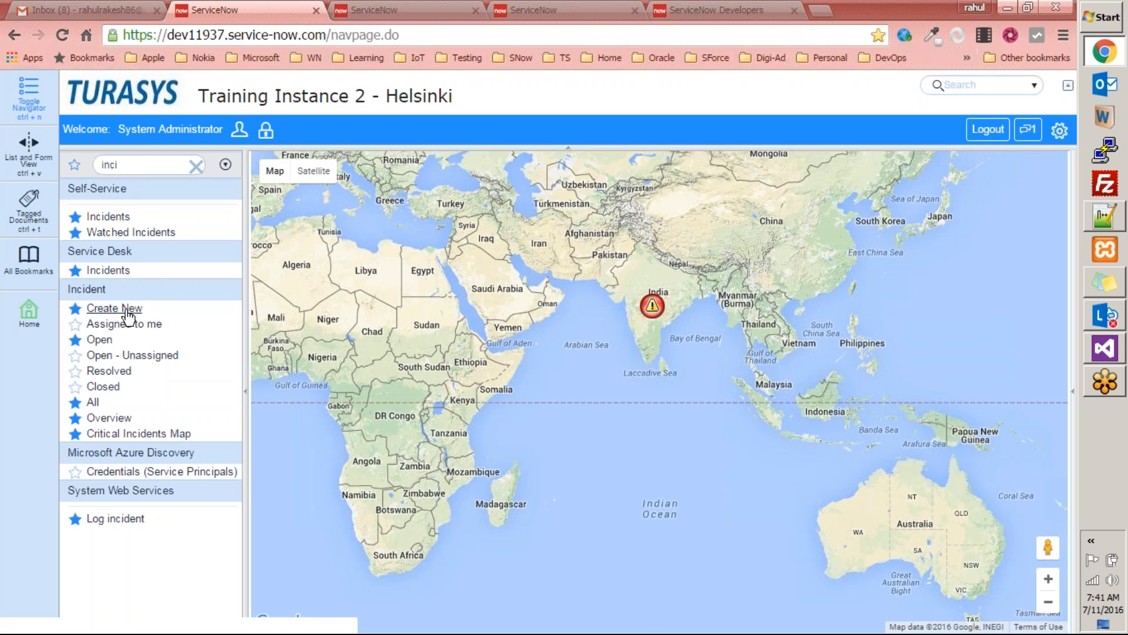
click(94, 402)
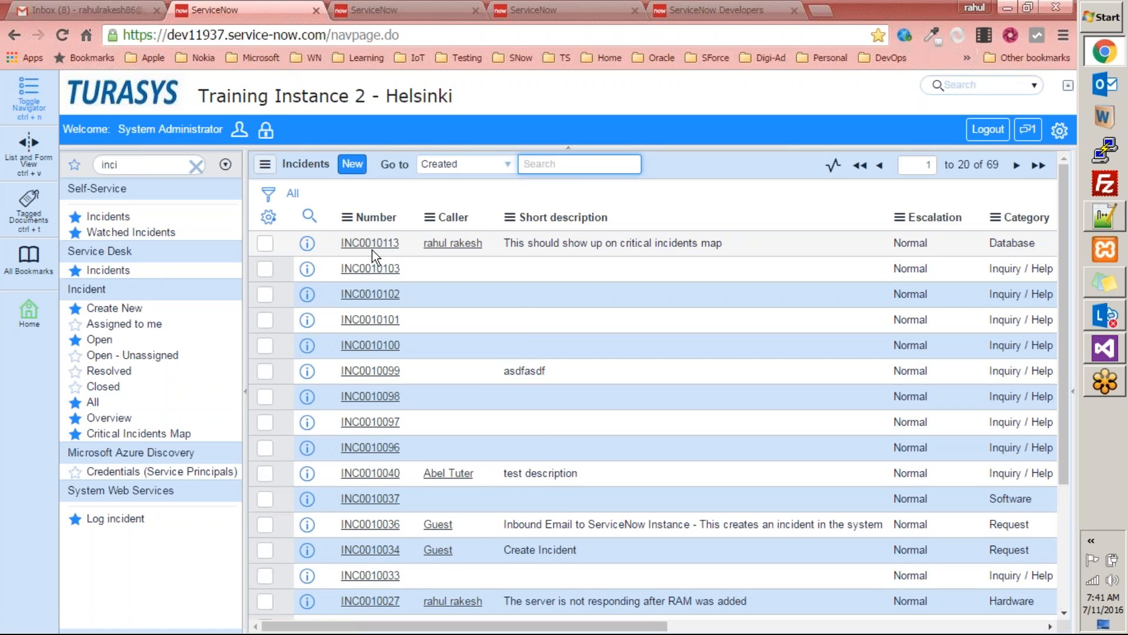
click(373, 245)
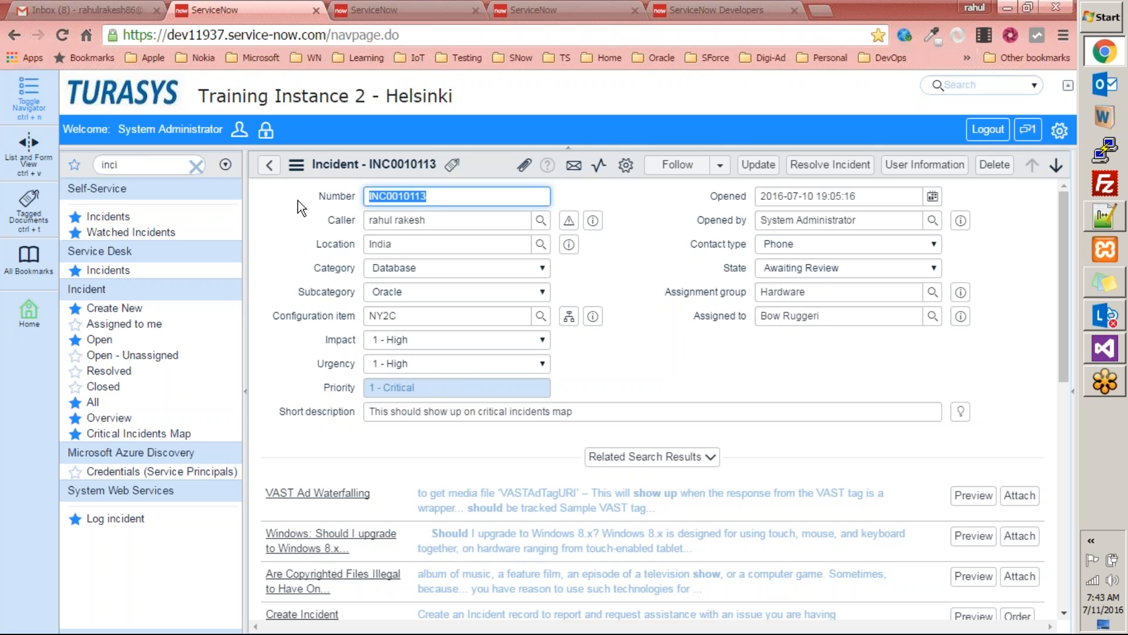
click(581, 296)
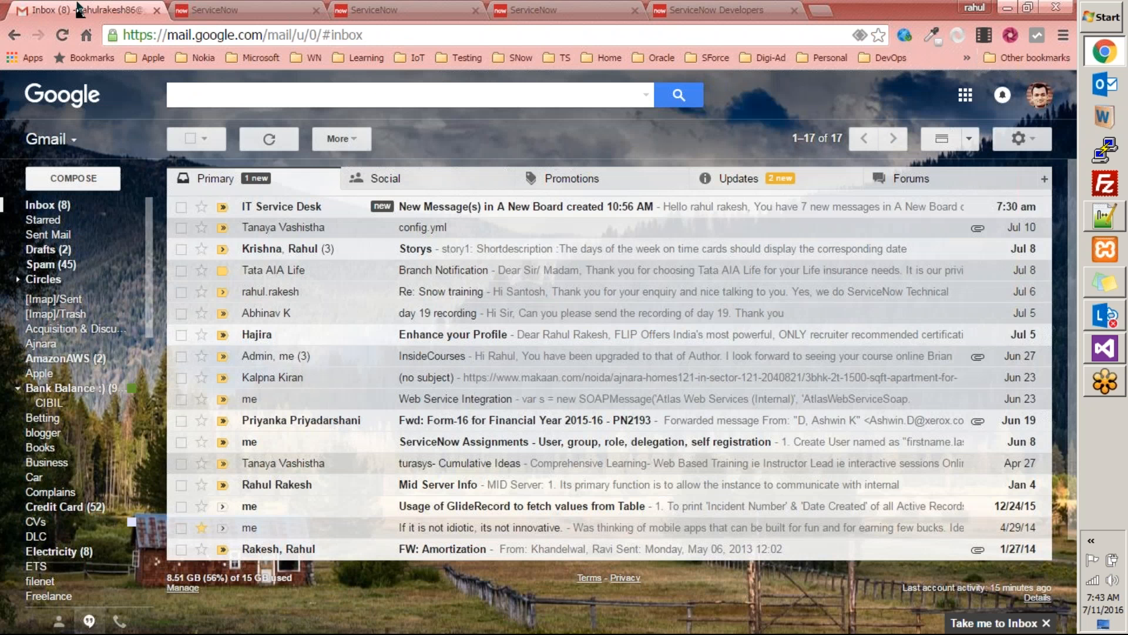
Step: Look at the Gmail inbox, return to the ServiceNow incident and filter the application navigator by sla
click(83, 10)
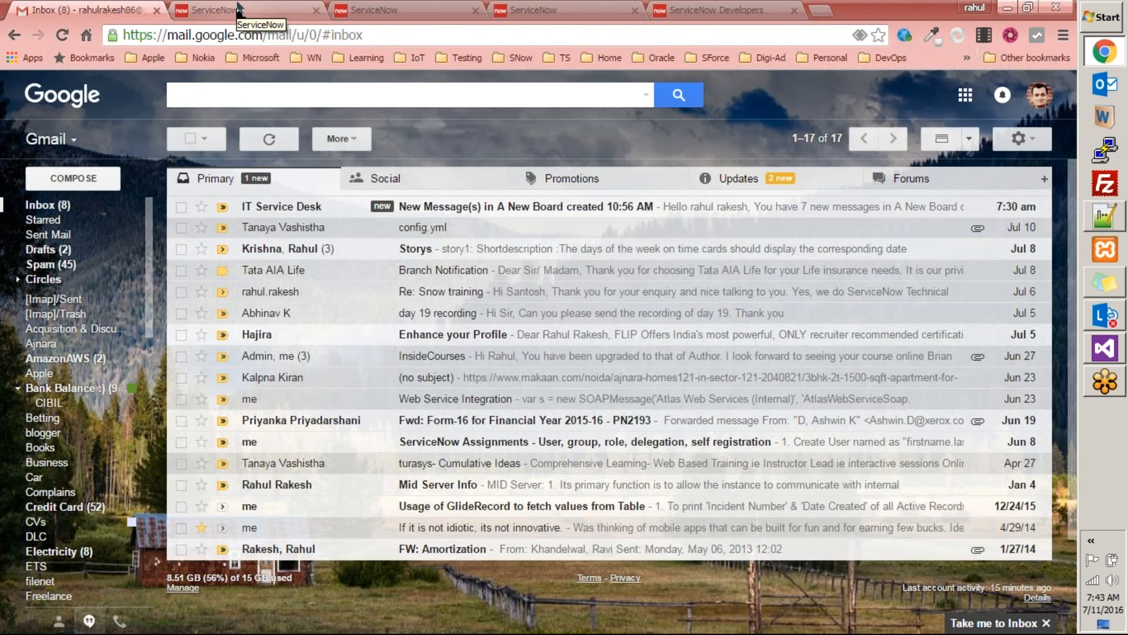
click(238, 10)
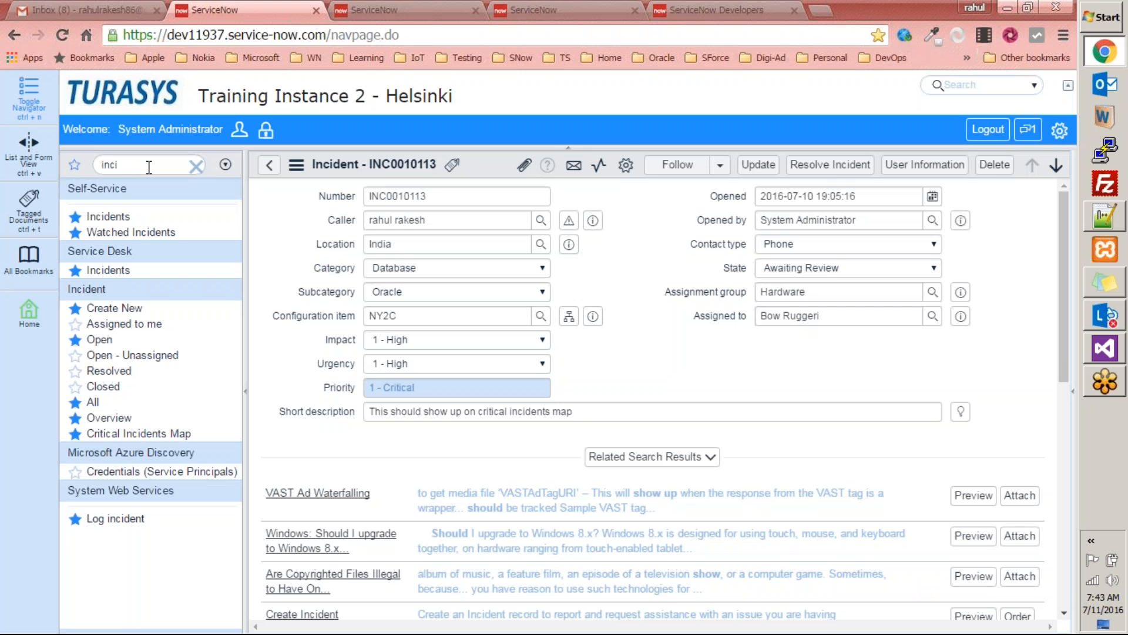
click(148, 168)
text(sla)
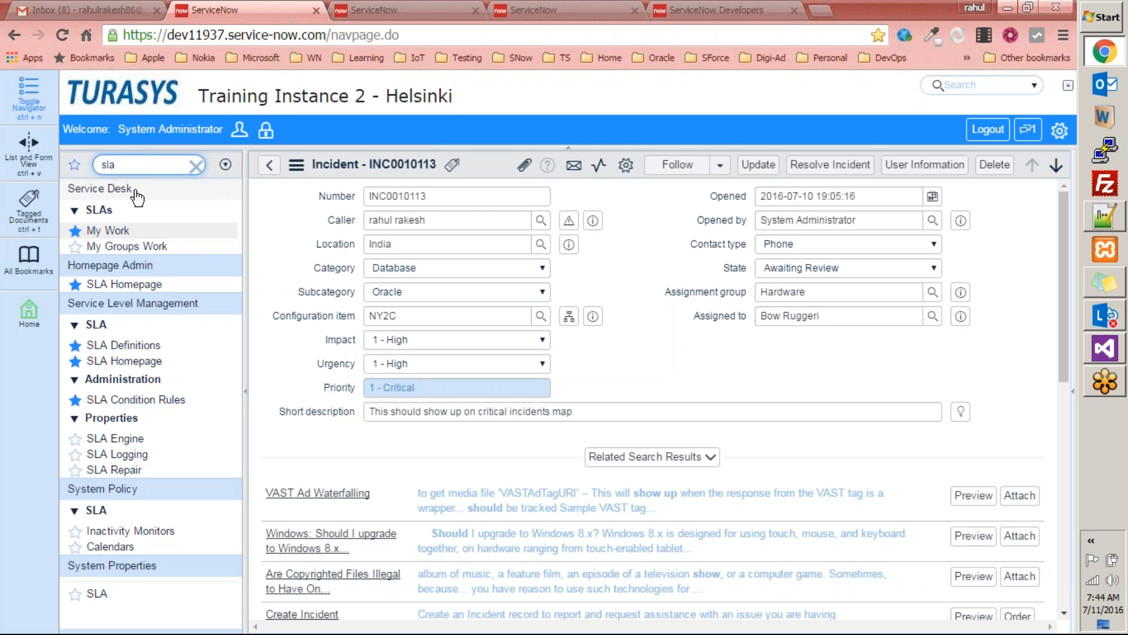
Step: View the Service Desk task SLA lists for My Work and My Groups Work
click(108, 230)
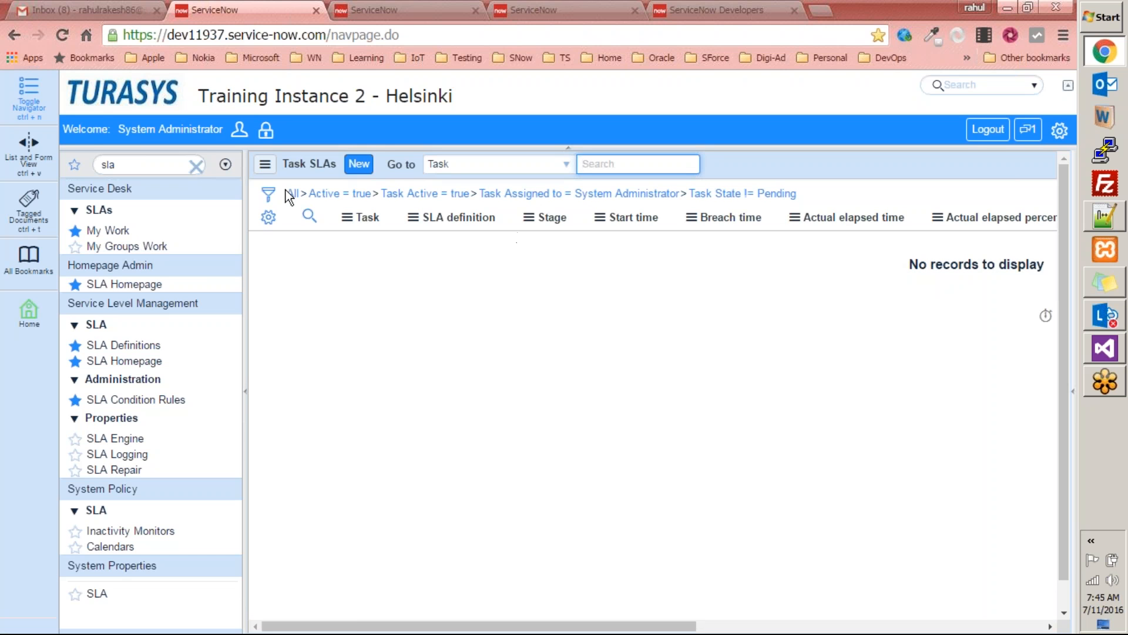
click(126, 244)
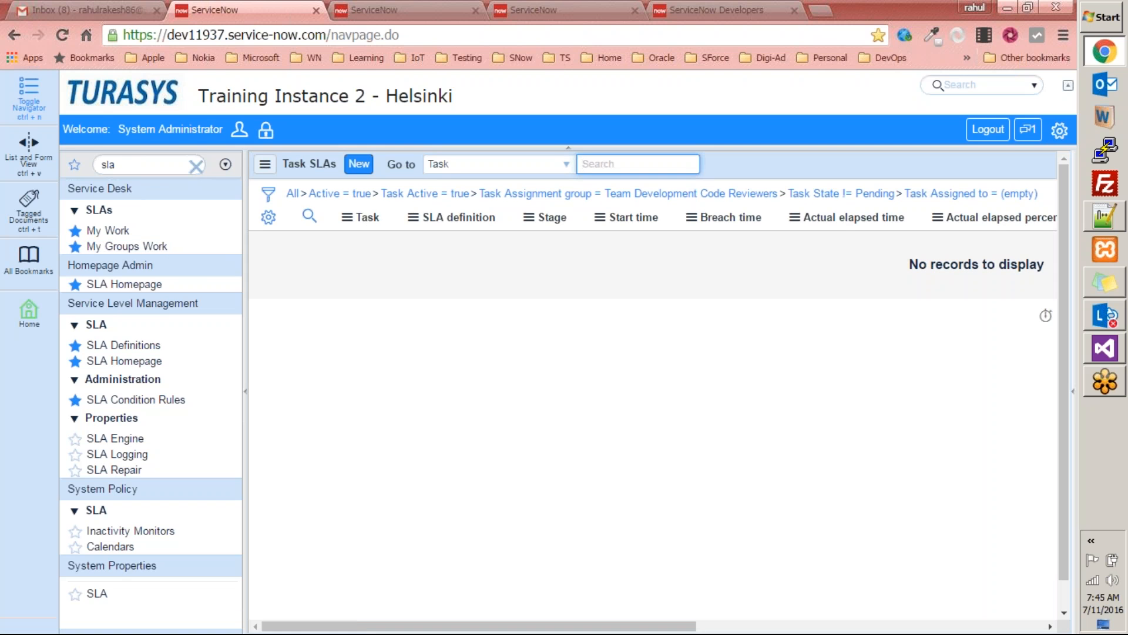
Step: Open the SLA Homepage under Homepage Admin and look over its active SLA lists and charts
click(97, 286)
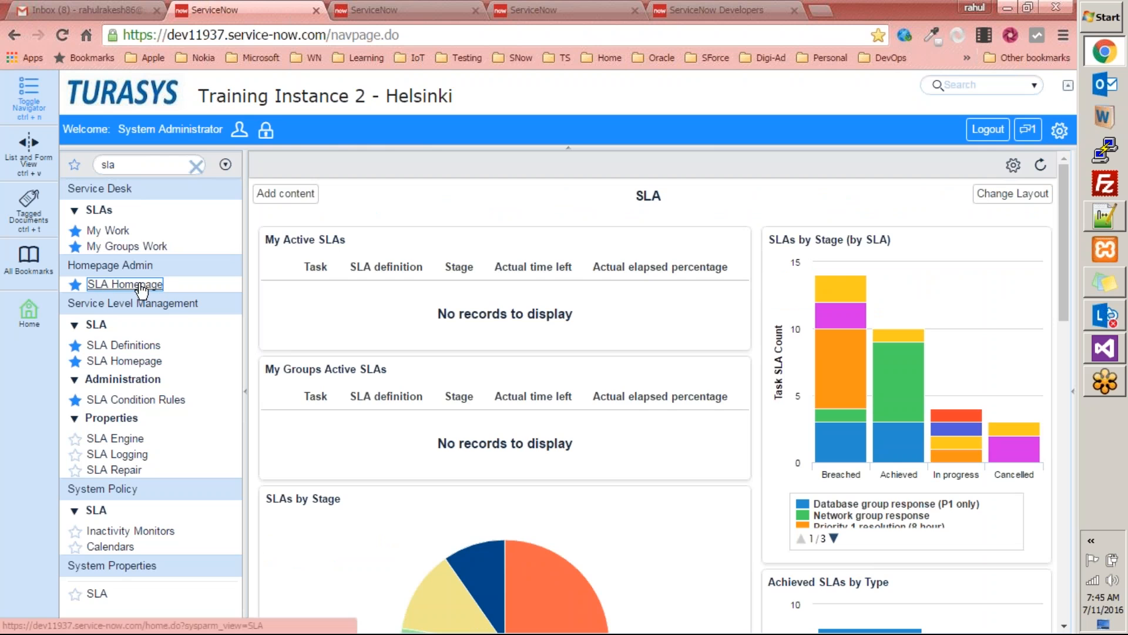
scroll(678, 352, down, 10)
scroll(681, 362, down, 6)
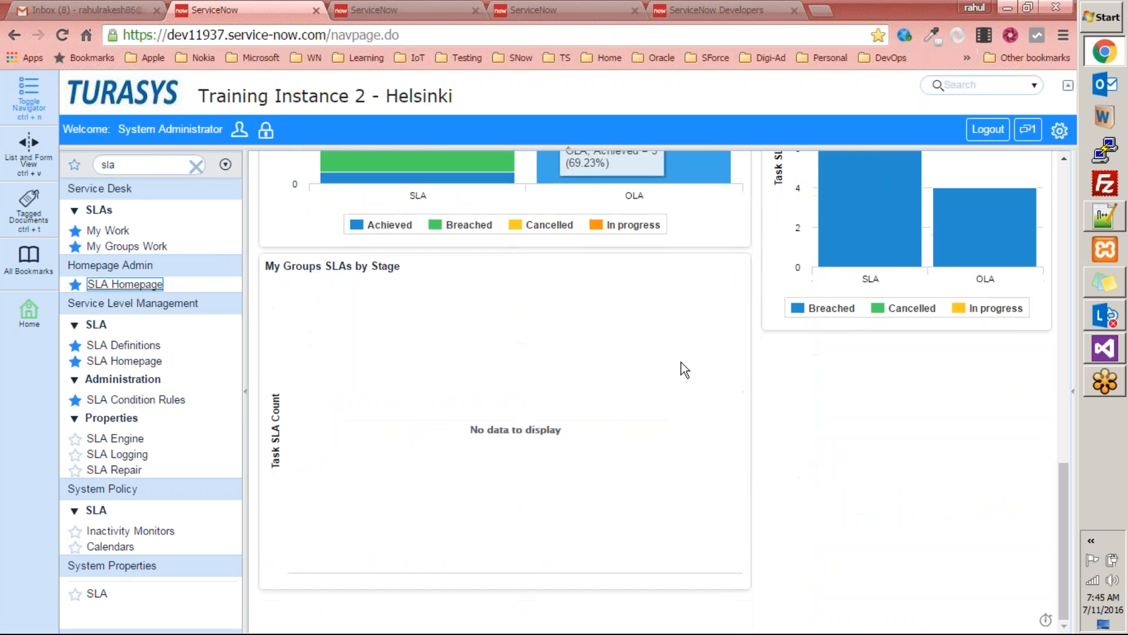
scroll(681, 362, up, 15)
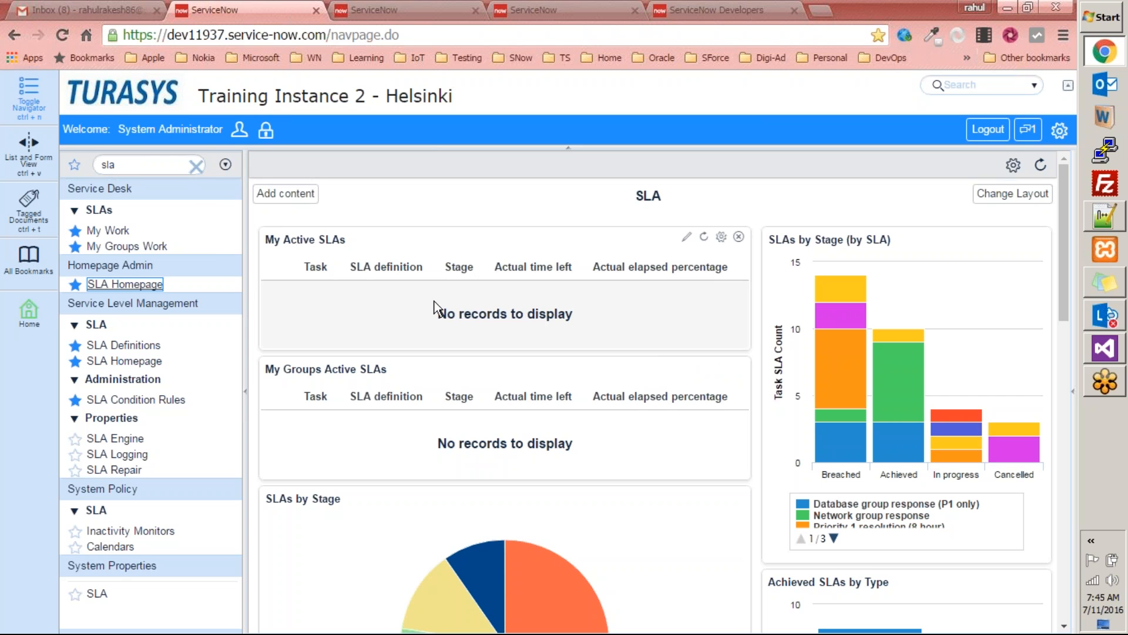
scroll(428, 297, down, 2)
scroll(496, 241, up, 1)
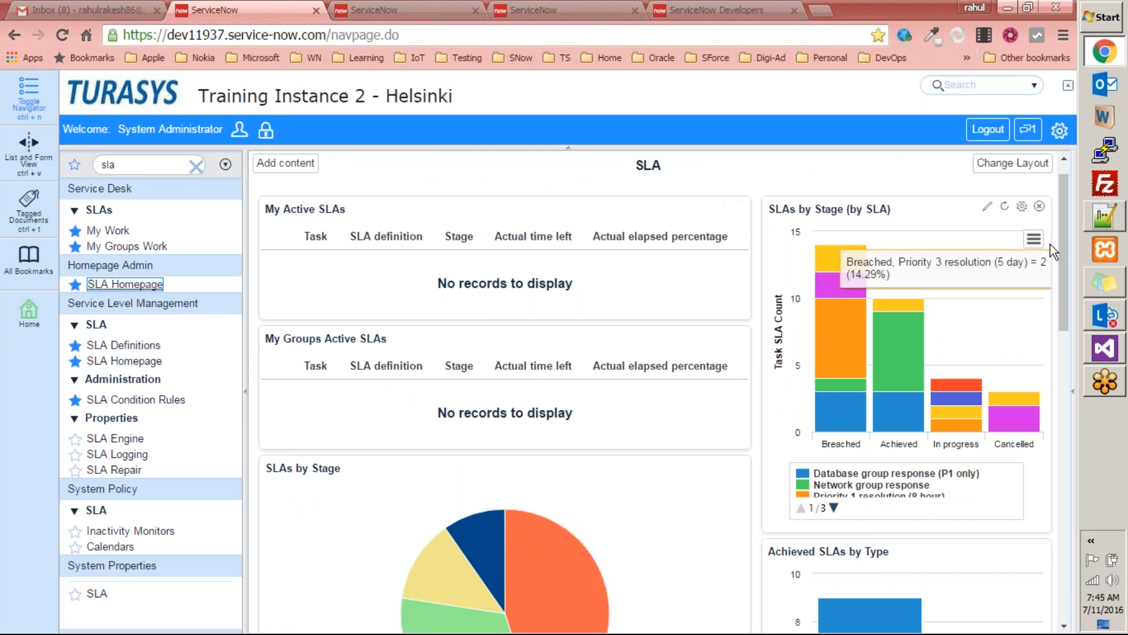
Step: Examine the Breached, Achieved, In progress and Cancelled bar segments of the SLAs by Stage (by SLA) chart
drag(1063, 231, 1064, 239)
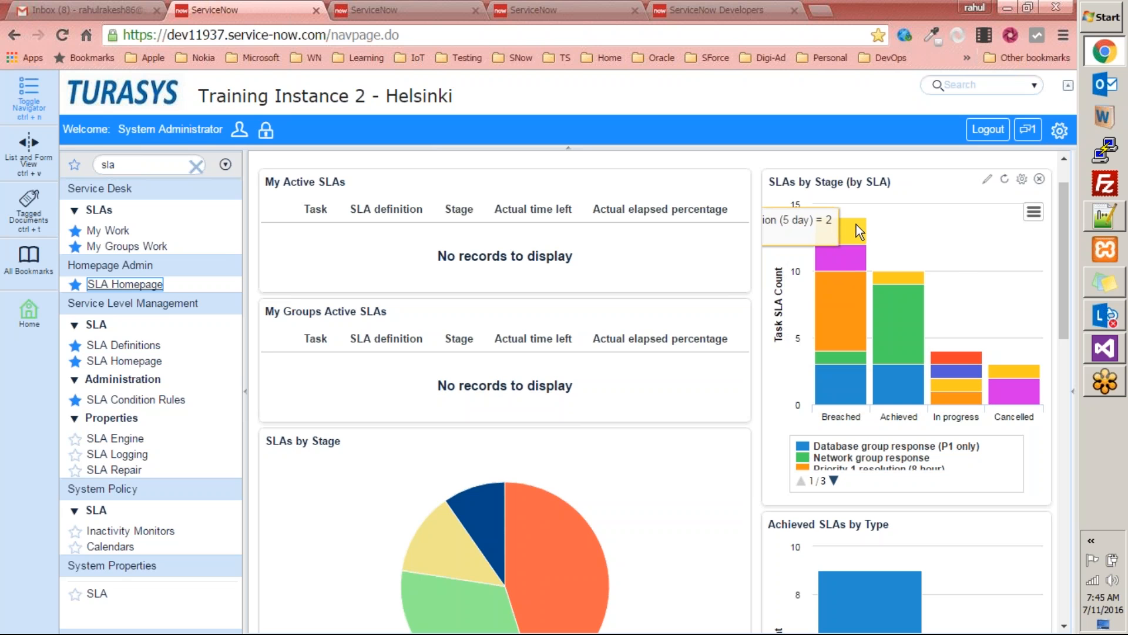
mouse_move(921, 305)
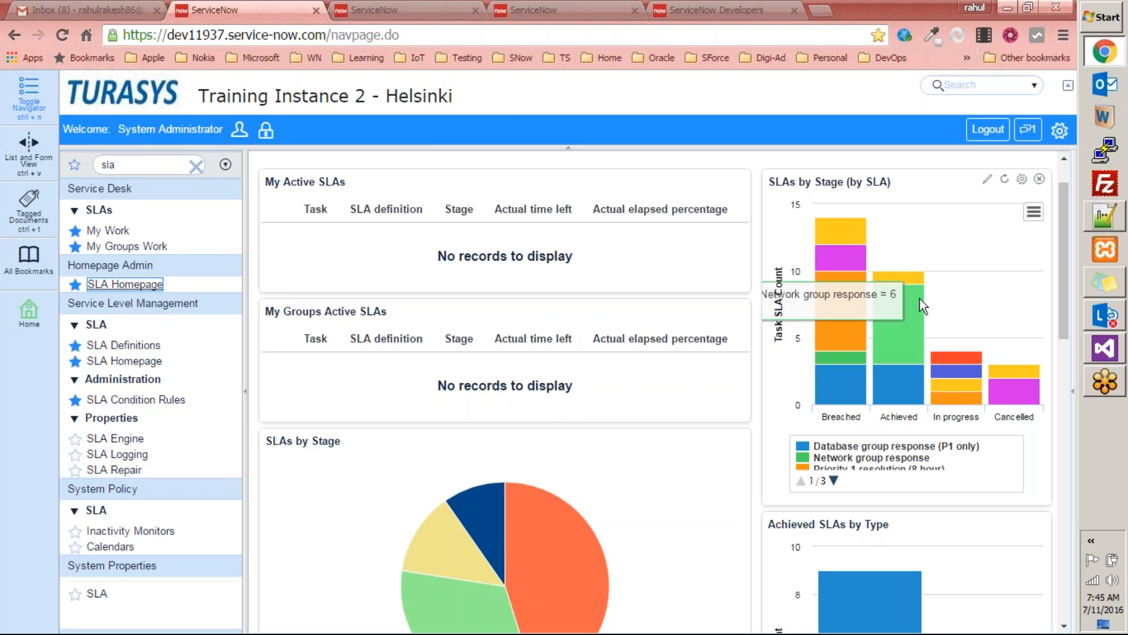
mouse_move(911, 276)
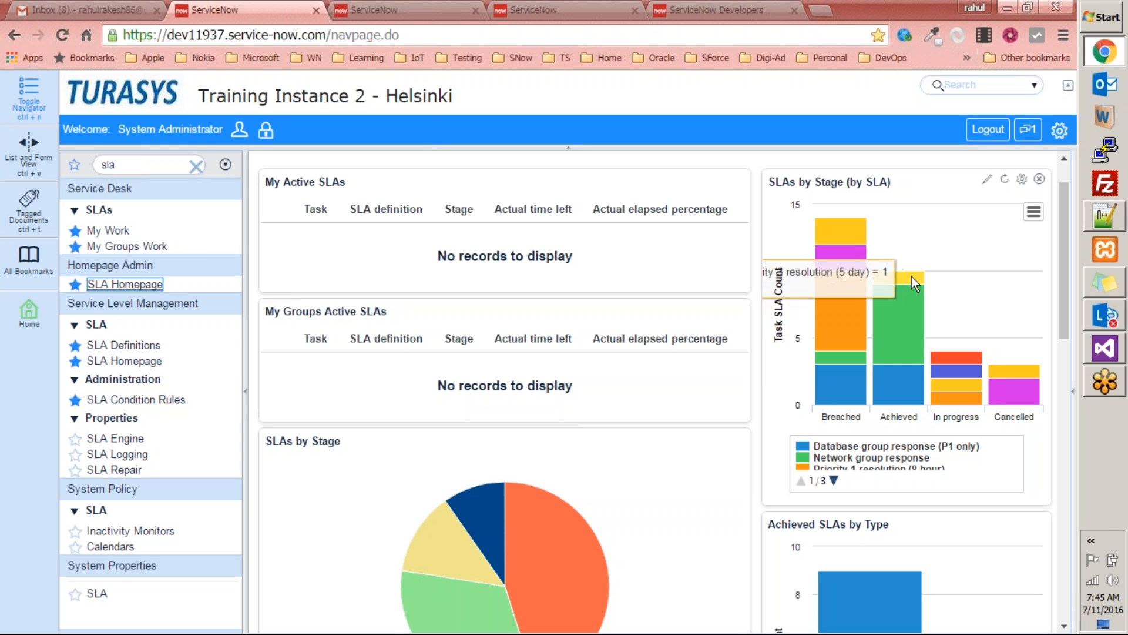
mouse_move(919, 364)
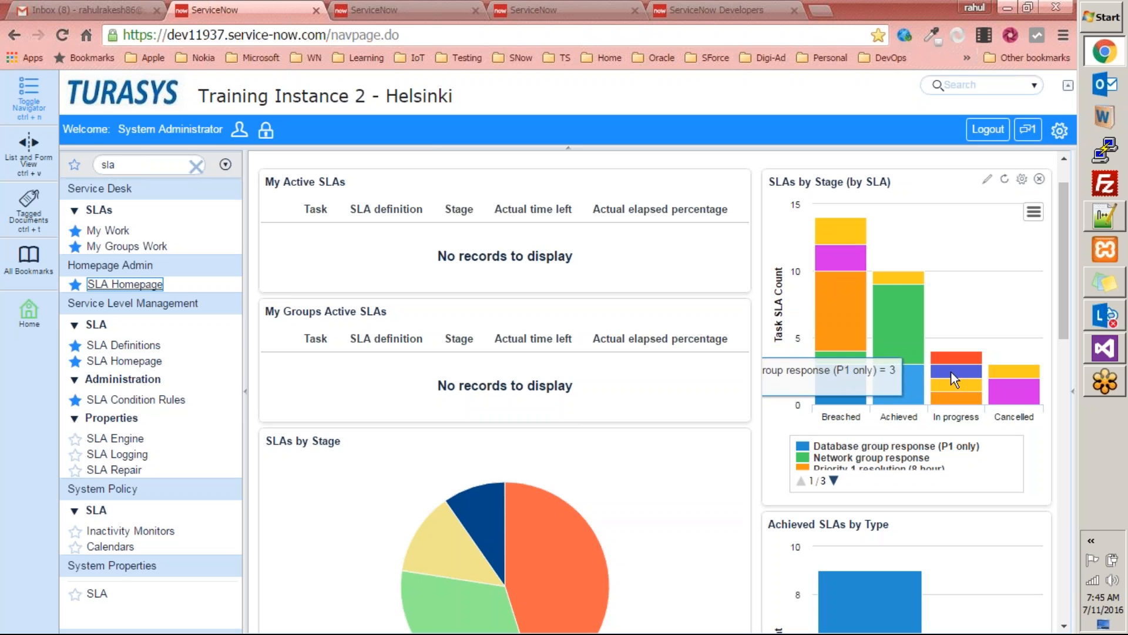
mouse_move(957, 372)
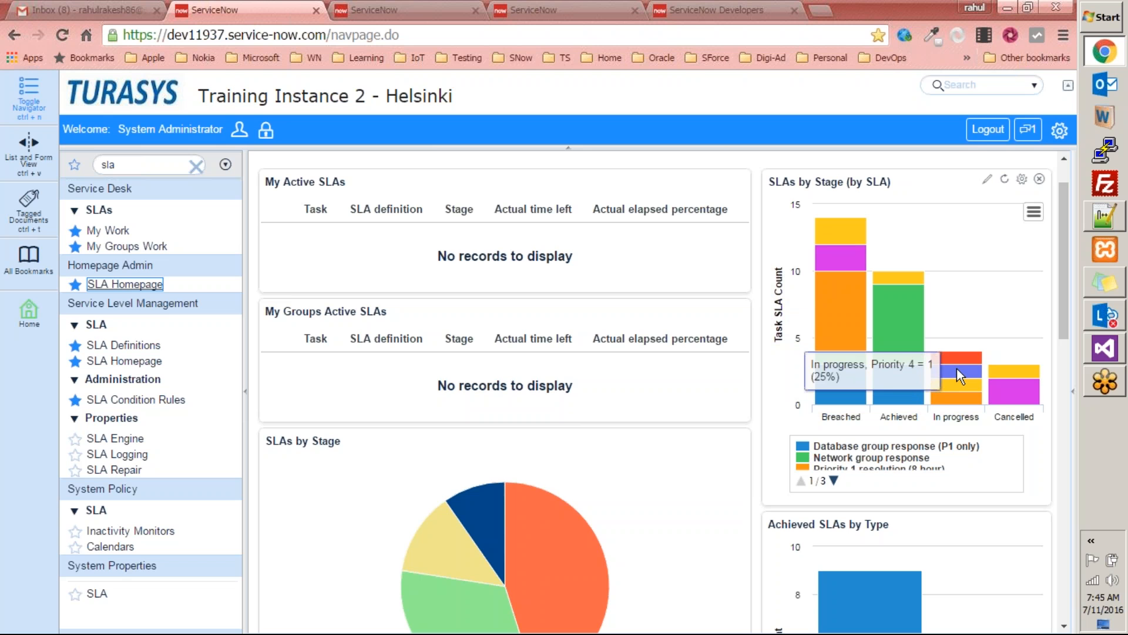
mouse_move(1025, 388)
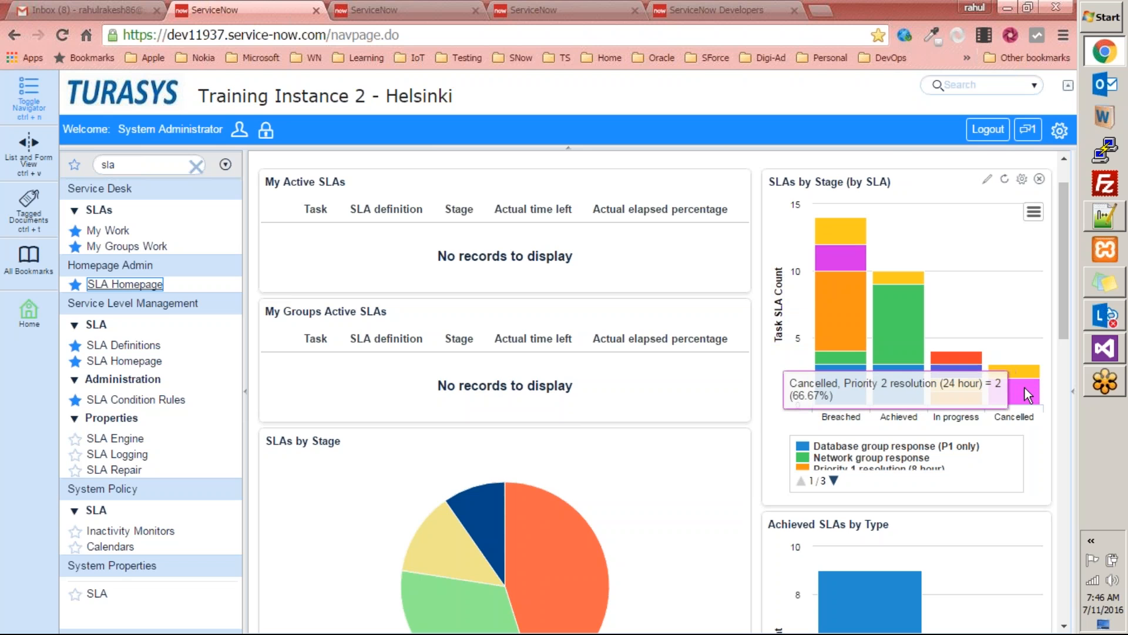
mouse_move(864, 307)
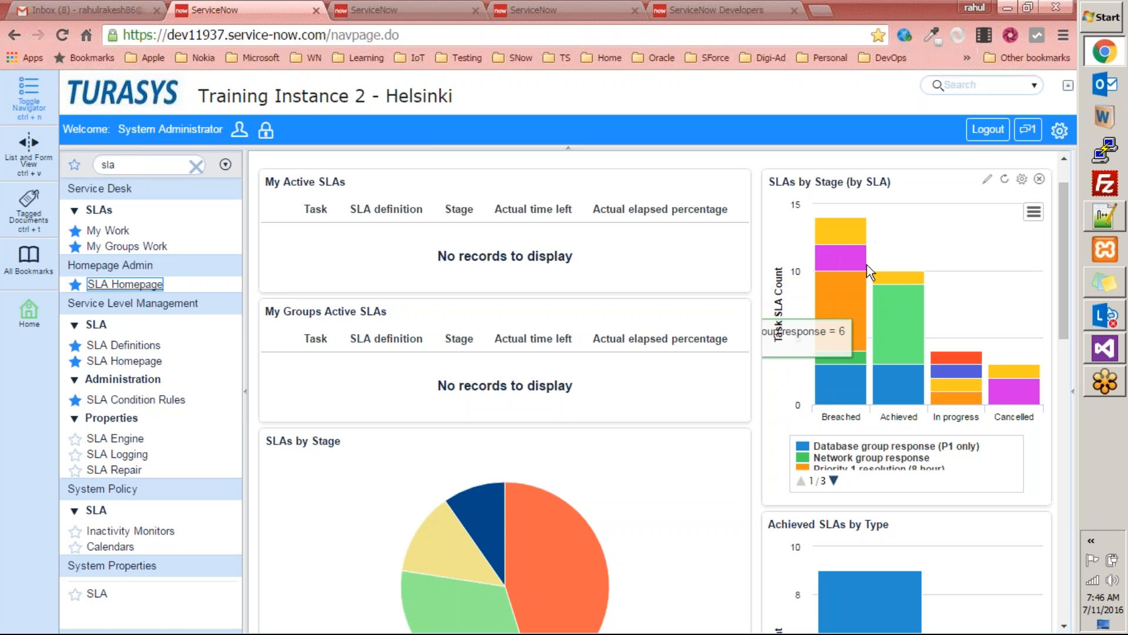
Step: Examine the SLAs by Stage pie chart and the SLAs by Type charts, and reload the SLA Homepage
scroll(891, 370, down, 5)
scroll(916, 188, up, 3)
scroll(905, 187, down, 3)
scroll(933, 175, up, 2)
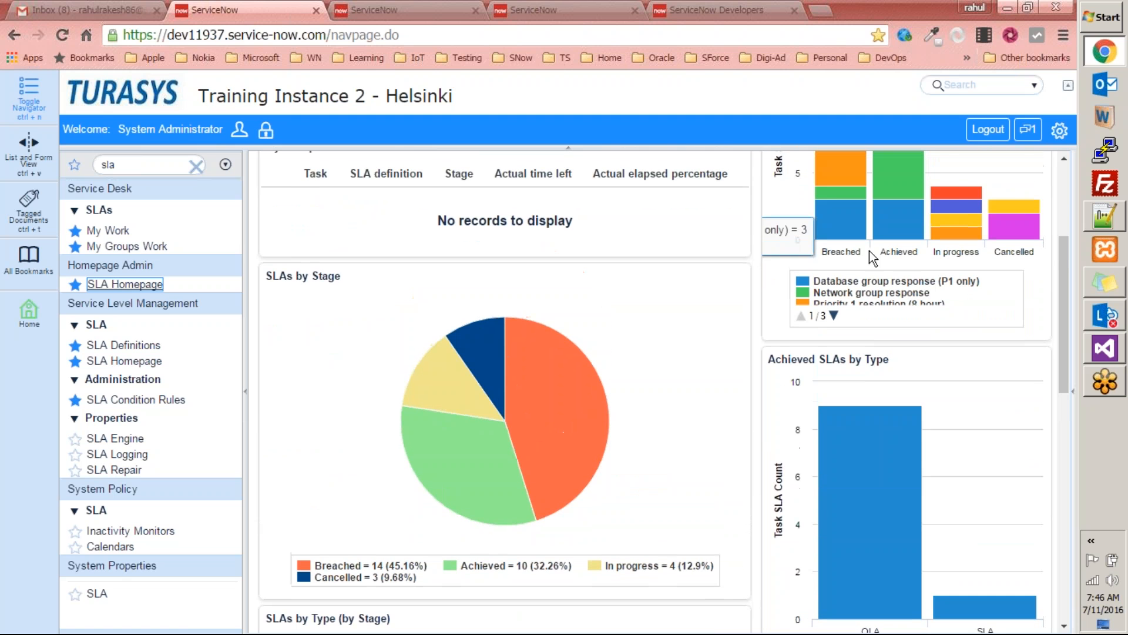
scroll(552, 356, down, 1)
scroll(549, 348, up, 4)
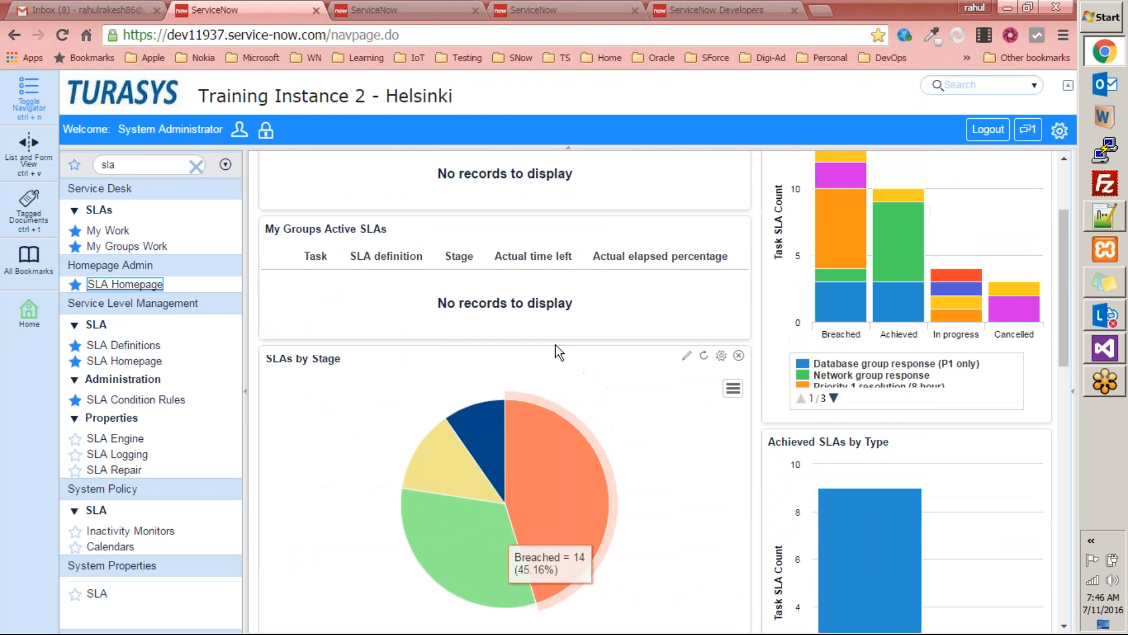
scroll(285, 308, down, 4)
scroll(457, 379, down, 4)
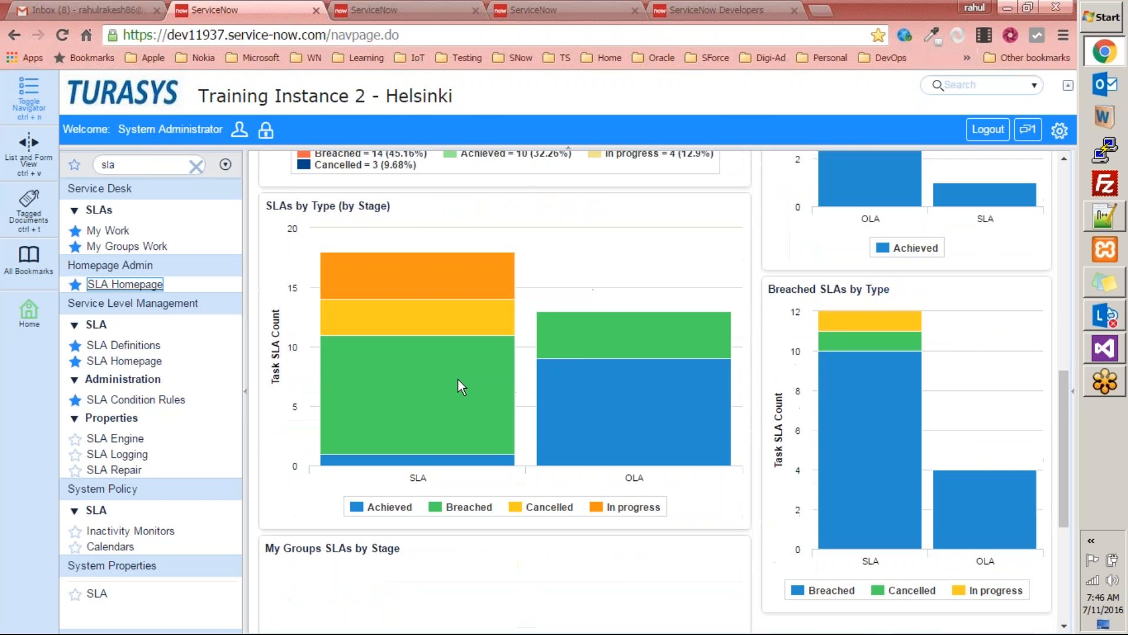
click(160, 284)
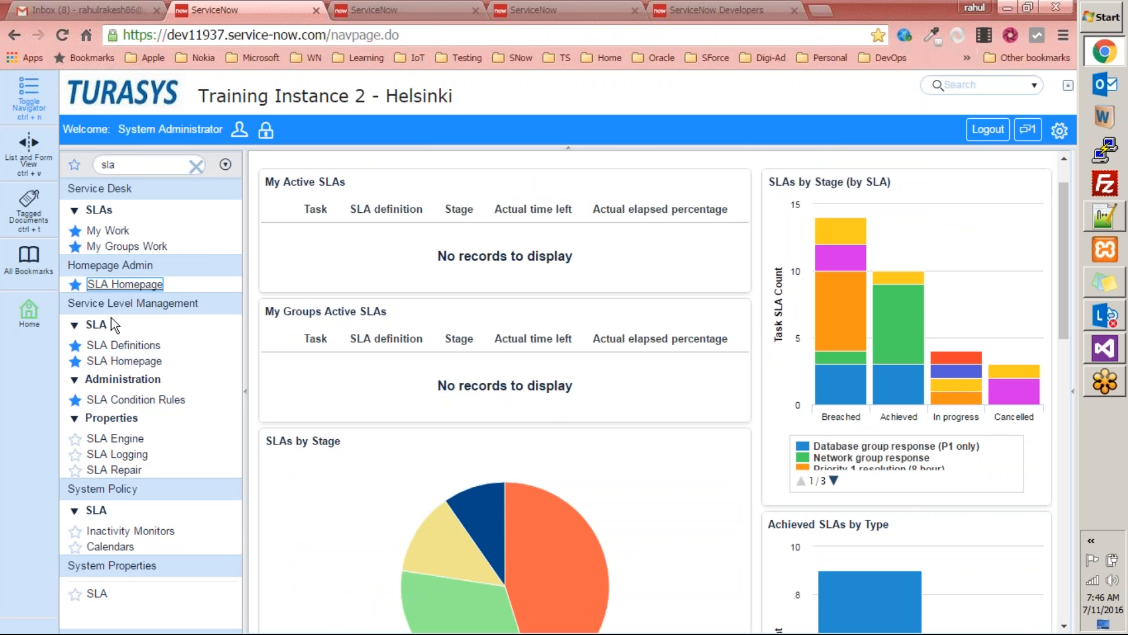
Step: Open the Priority 1 resolution (8 hour) record from SLA Definitions and review its duration and start conditions
click(108, 346)
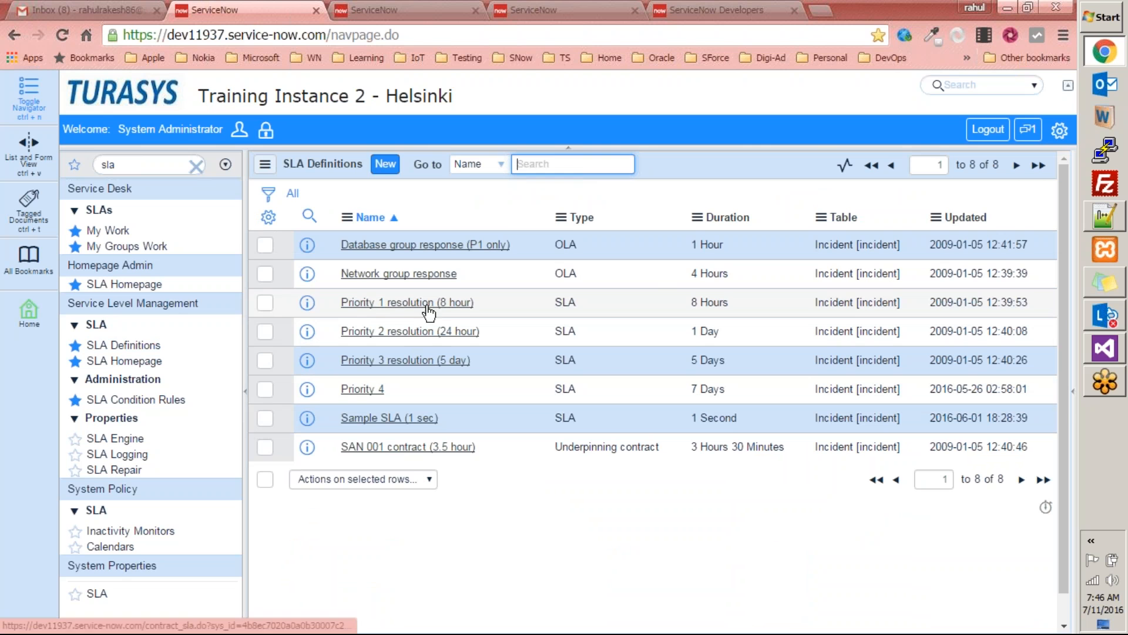
click(405, 304)
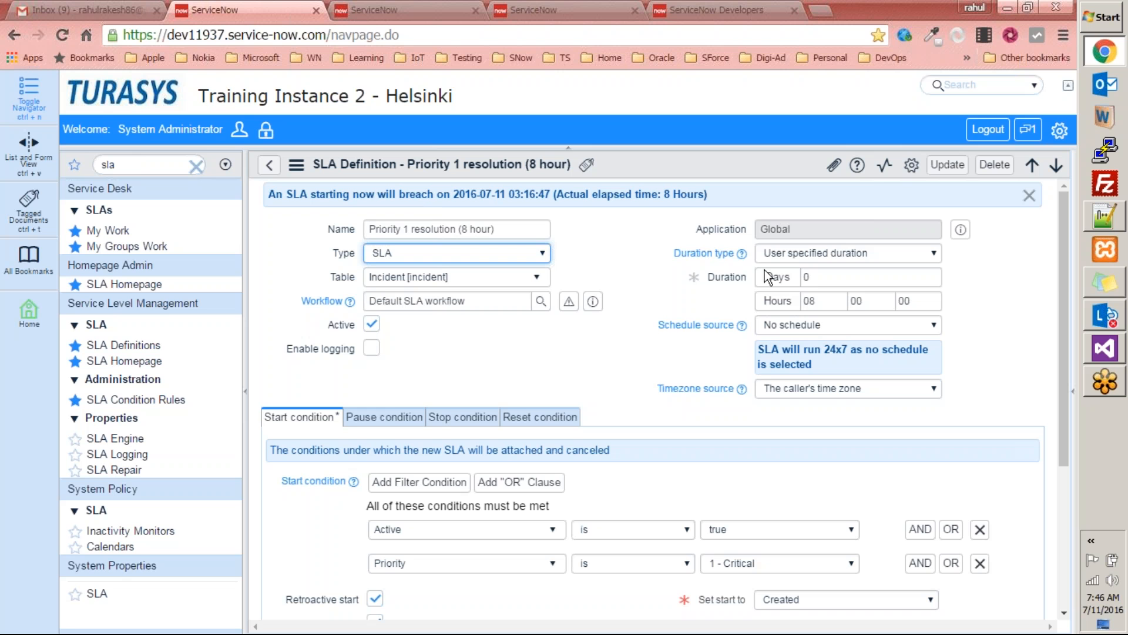
scroll(422, 459, down, 3)
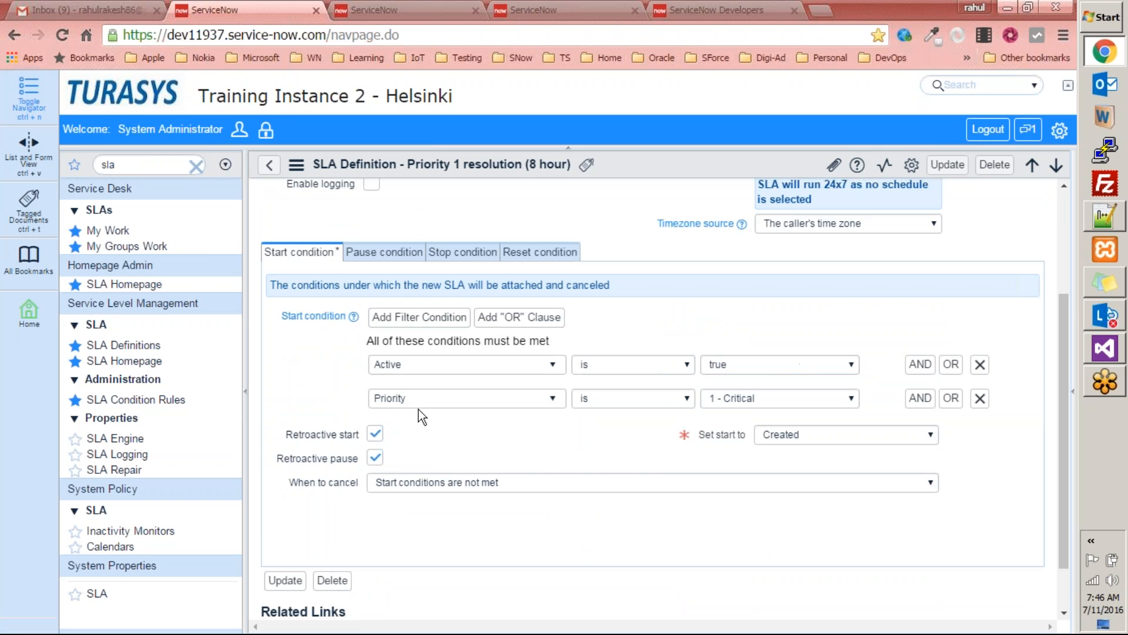
scroll(752, 398, up, 3)
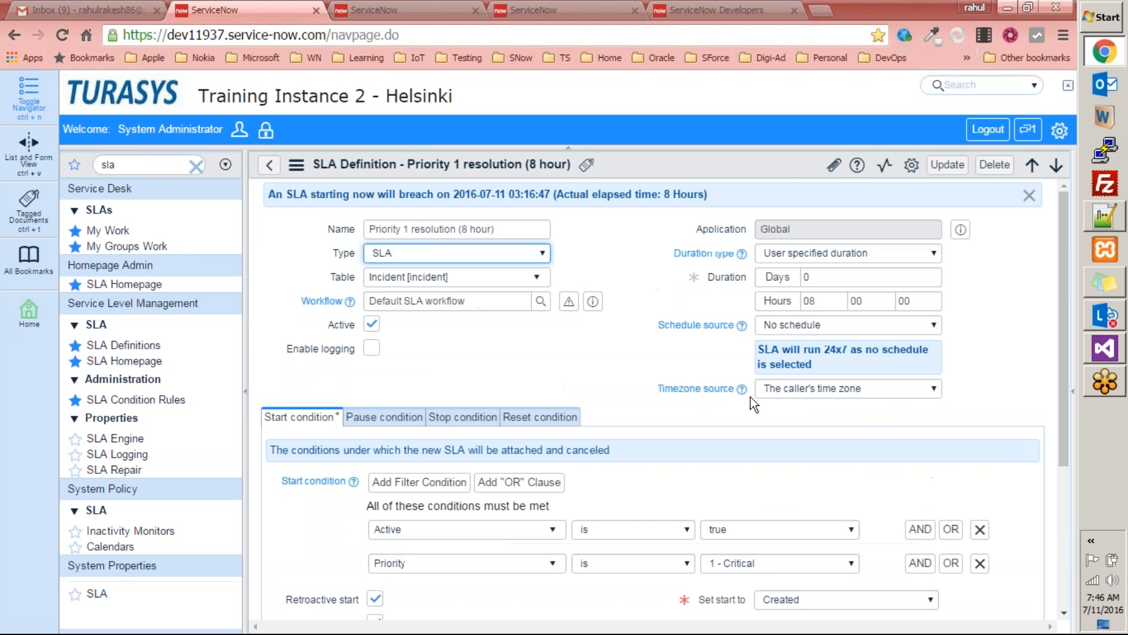
scroll(618, 288, down, 2)
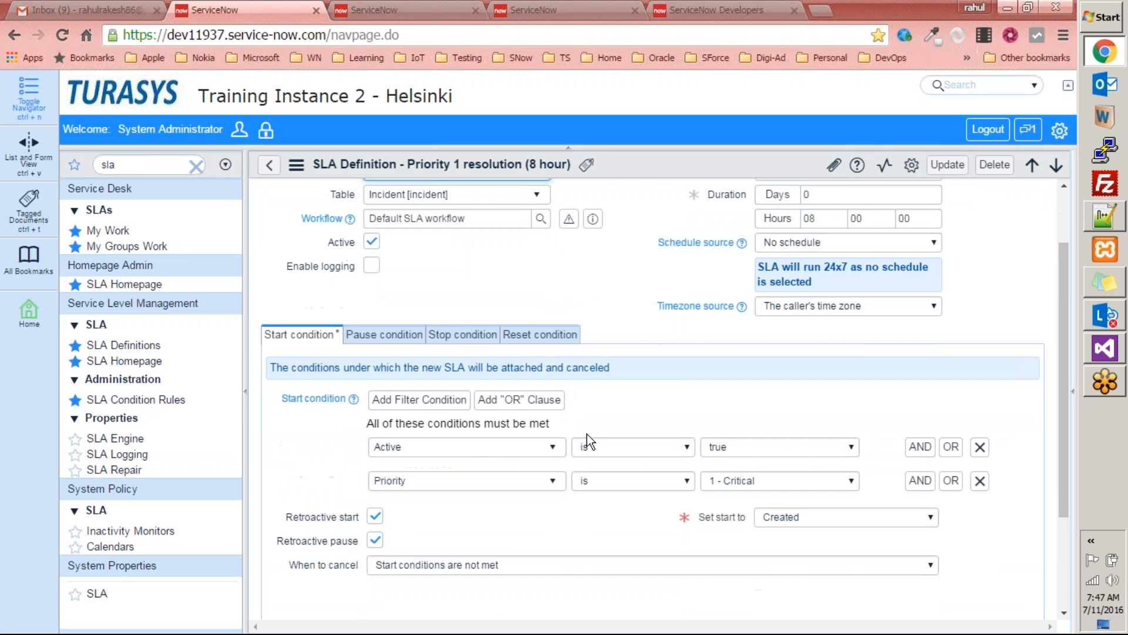
scroll(589, 442, up, 2)
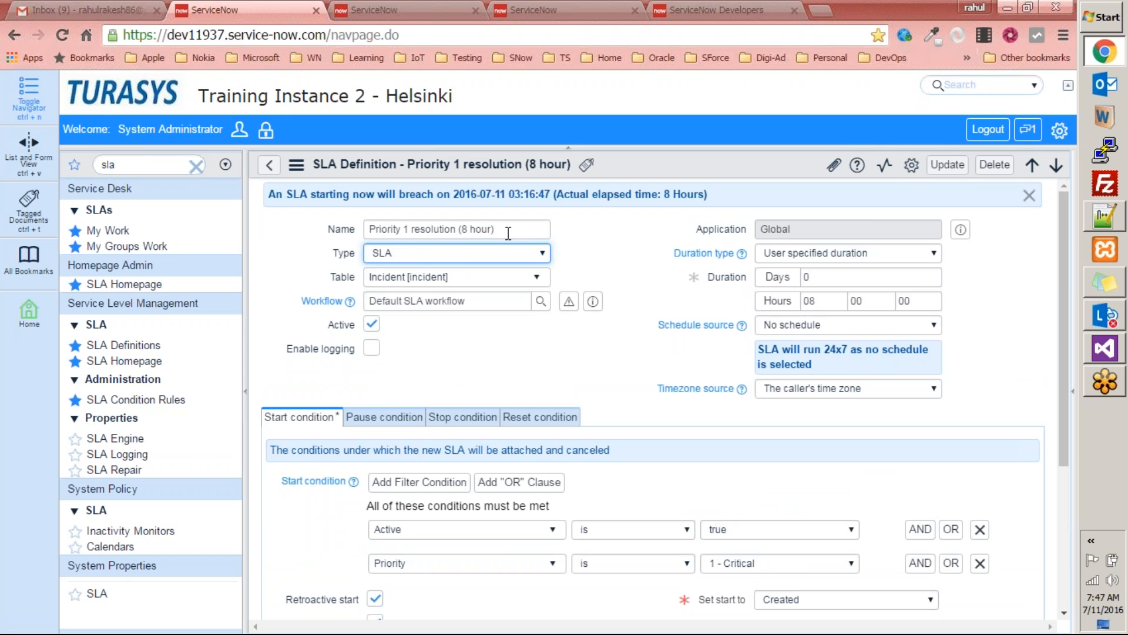
Step: Review the SLA definition's Name field and the Type options SLA, OLA and Underpinning contract
drag(504, 226, 344, 223)
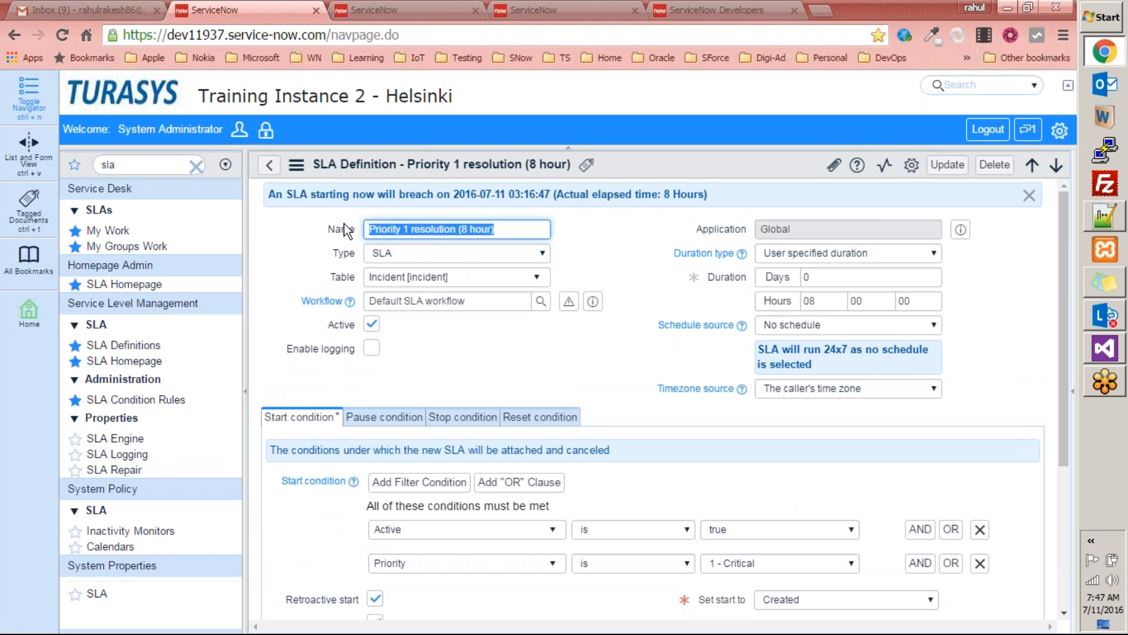
click(433, 252)
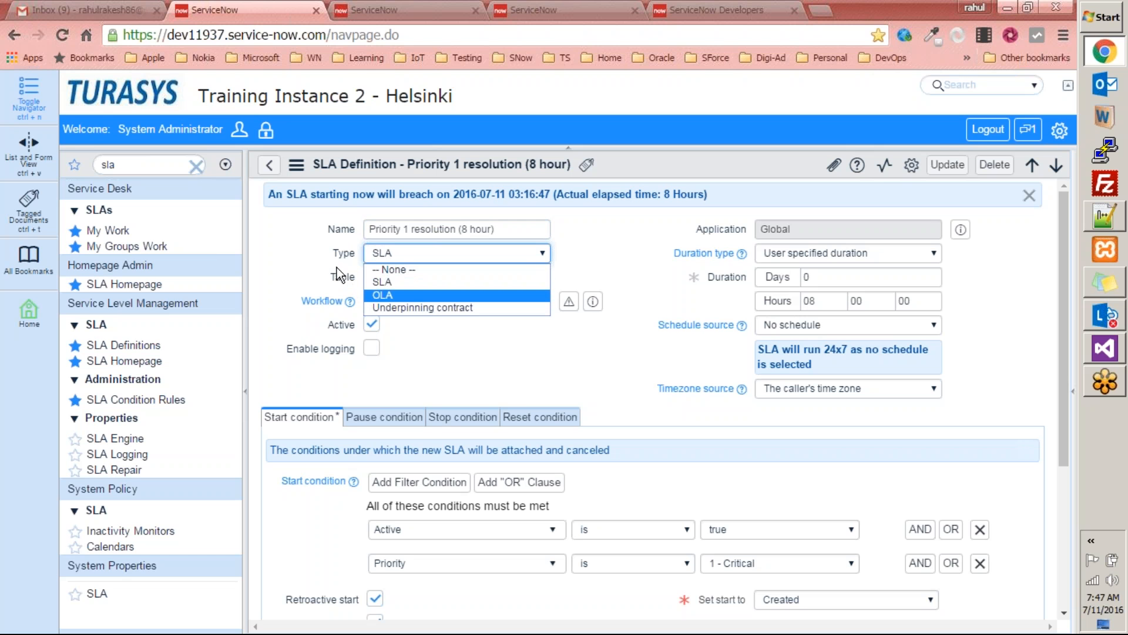
click(320, 253)
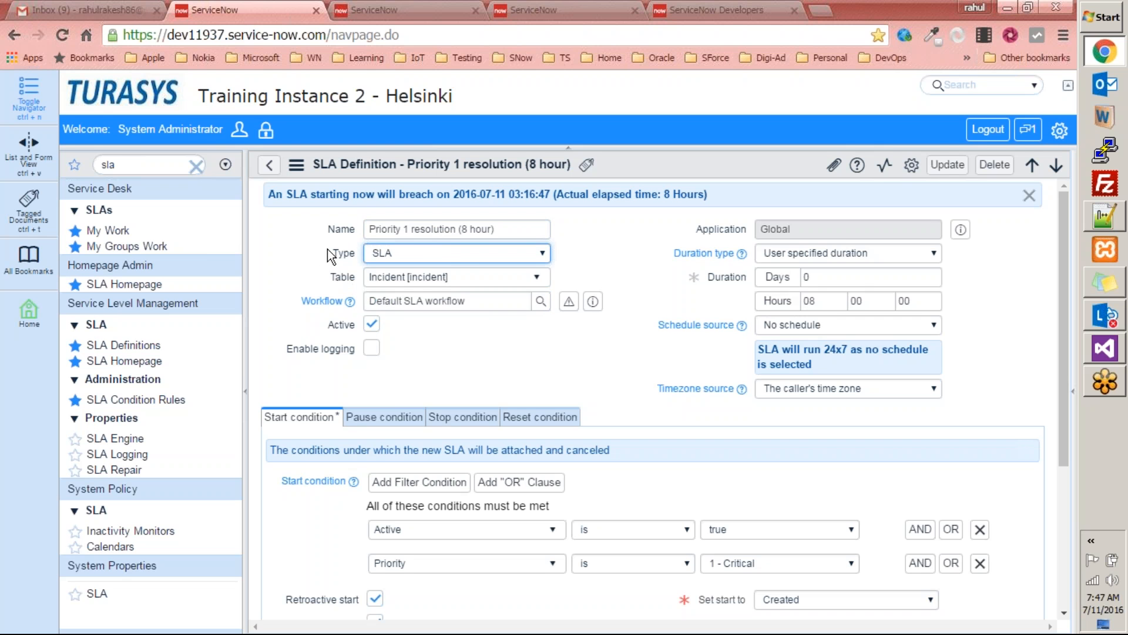
click(443, 253)
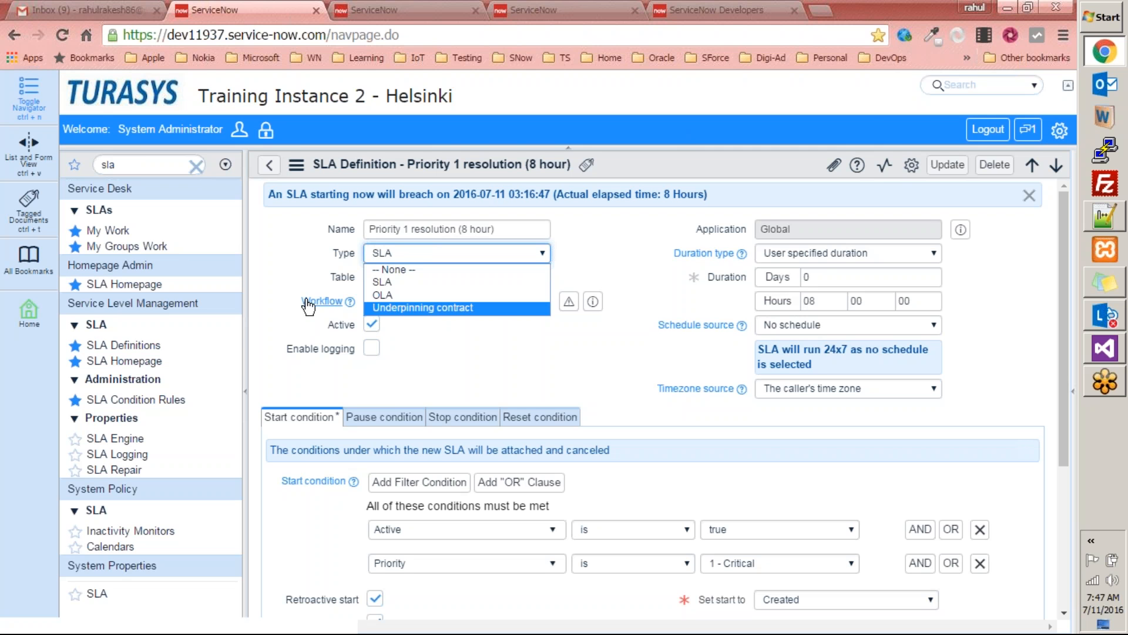
click(297, 263)
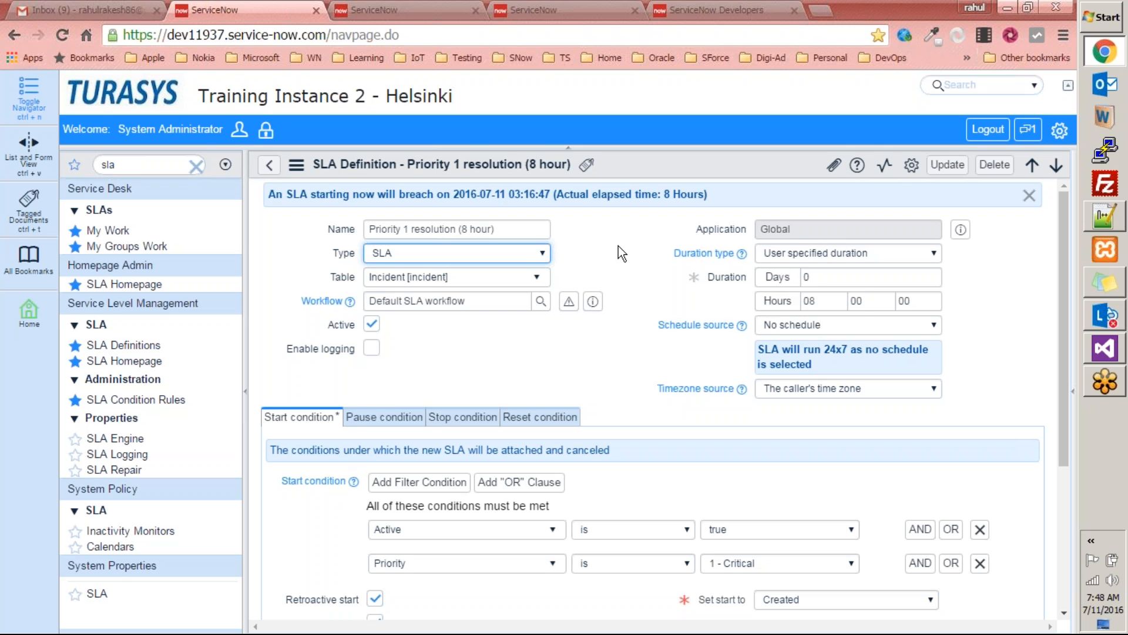
click(541, 253)
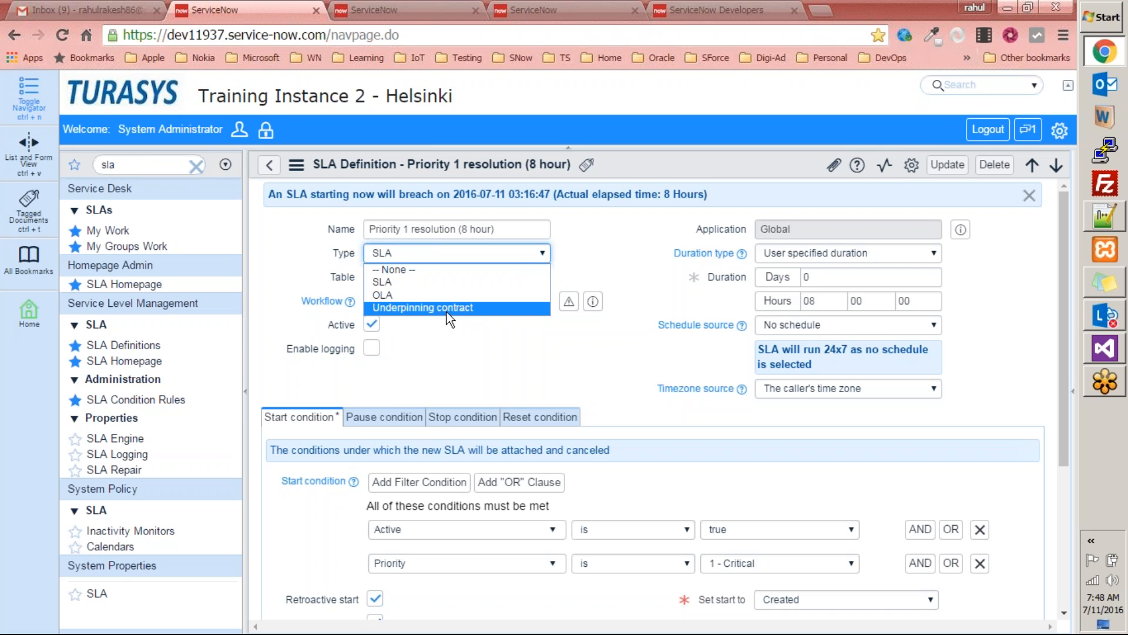
click(319, 256)
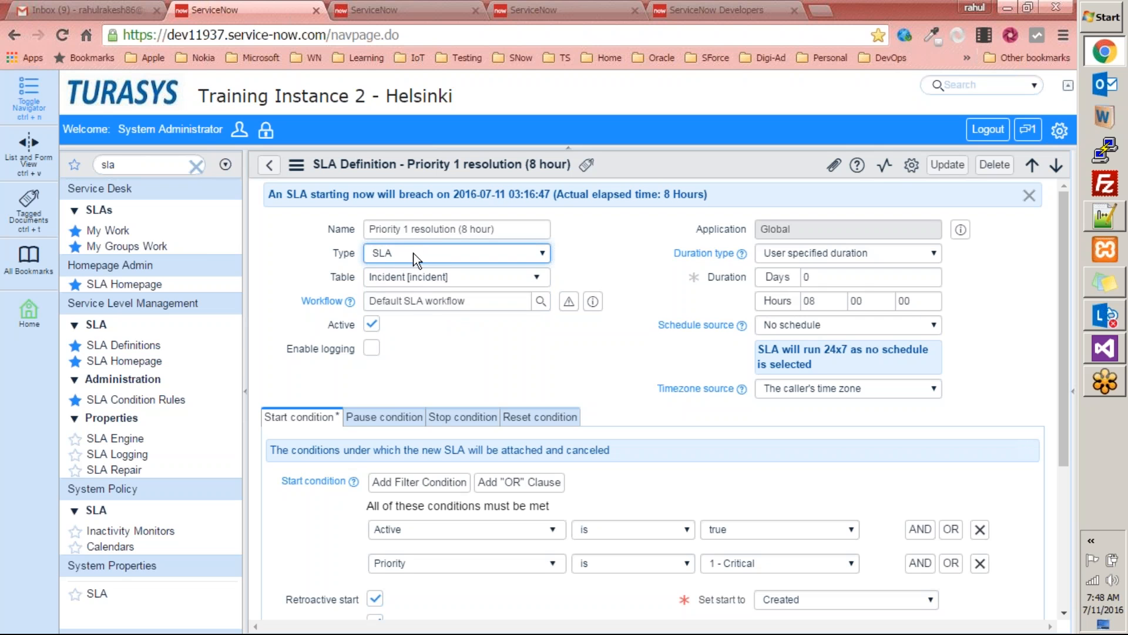
click(414, 253)
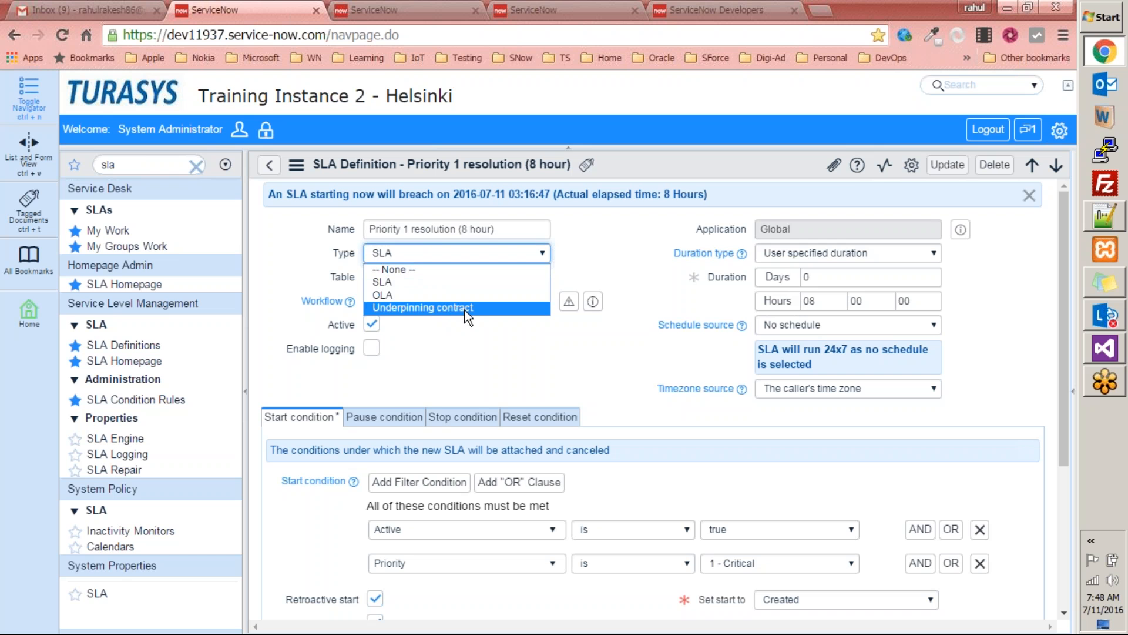
click(602, 251)
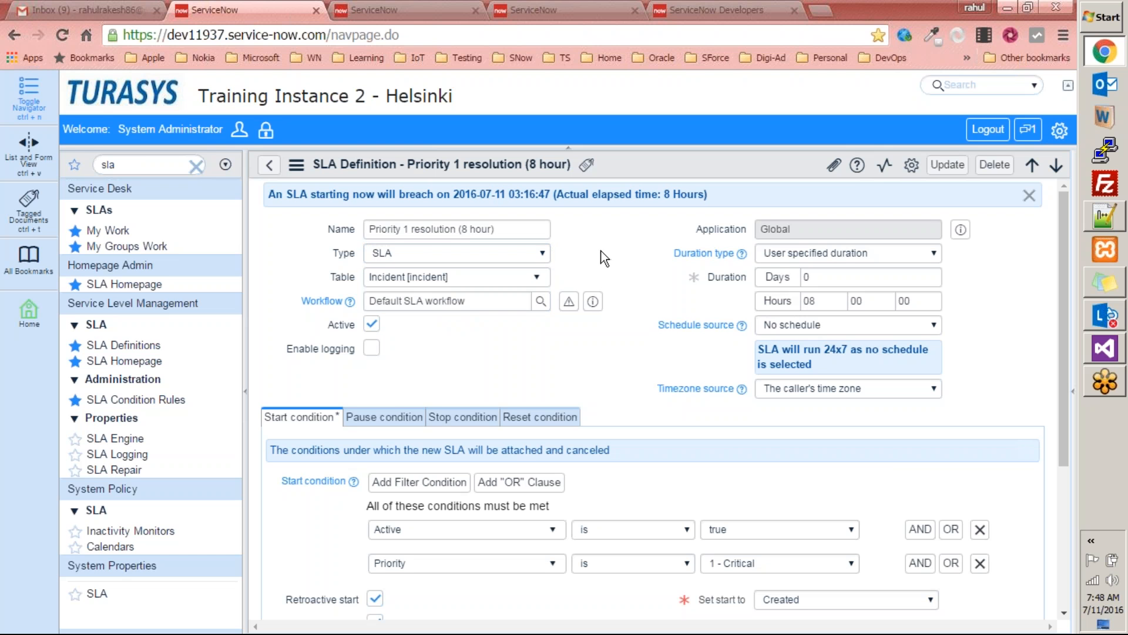
click(438, 256)
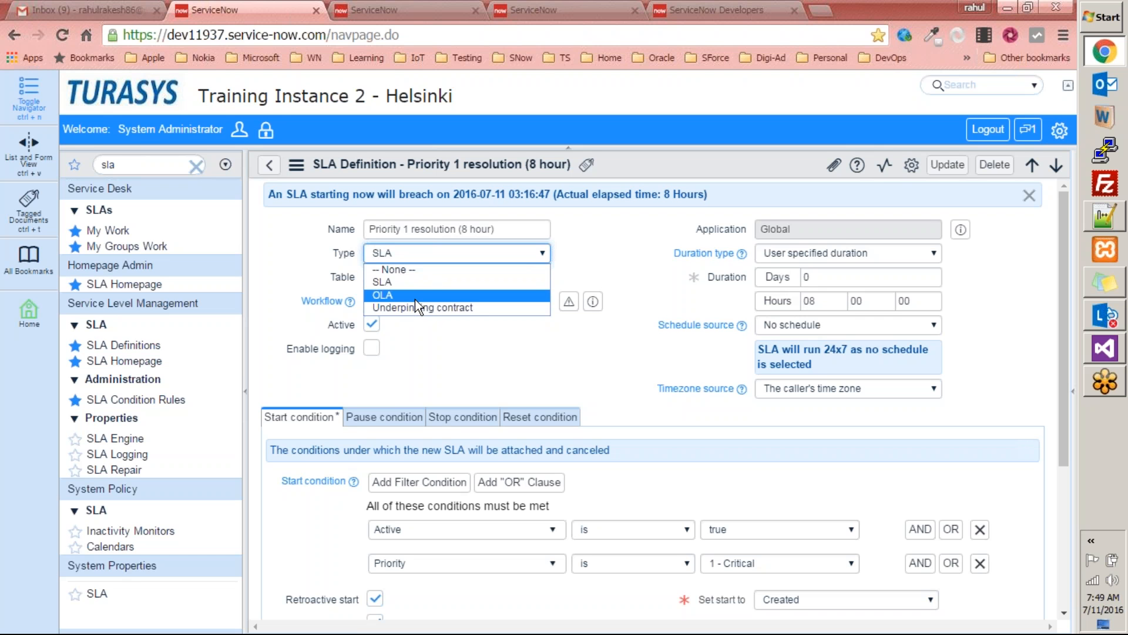
key(Escape)
key(shift+Tab)
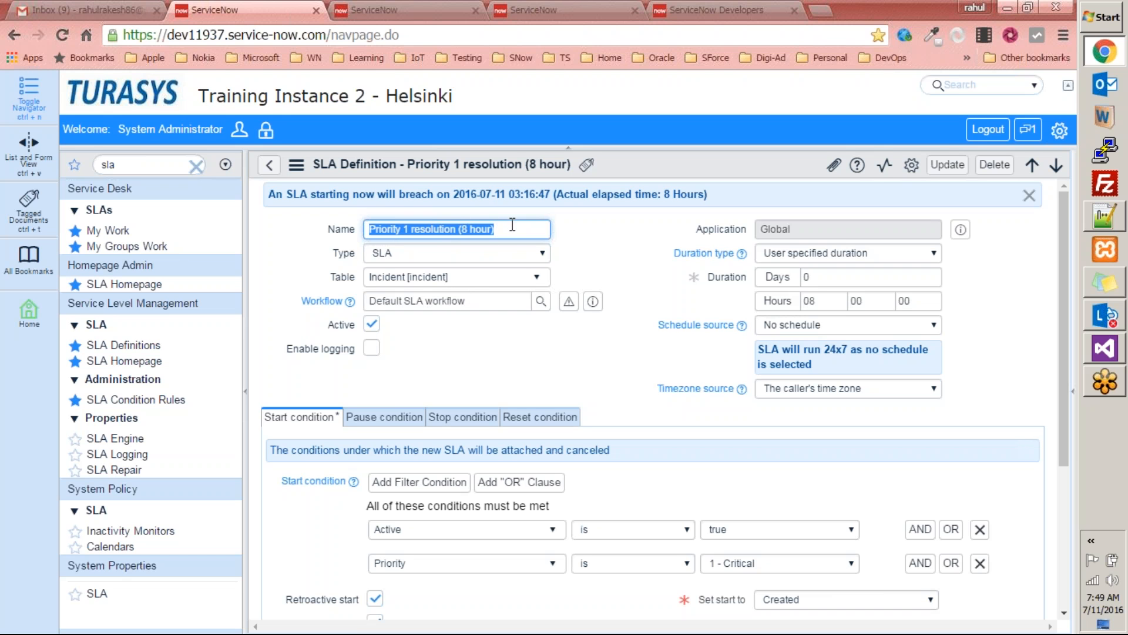
click(618, 249)
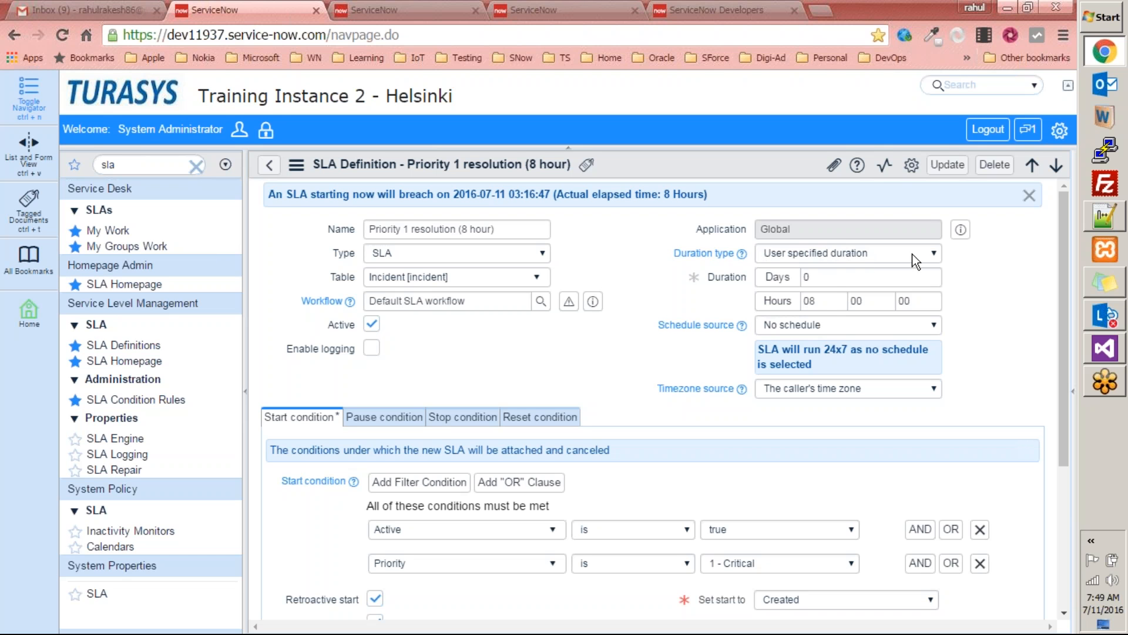
Step: Review the Priority 1 resolution (8 hour) definition's duration hours and its start condition settings
double_click(823, 301)
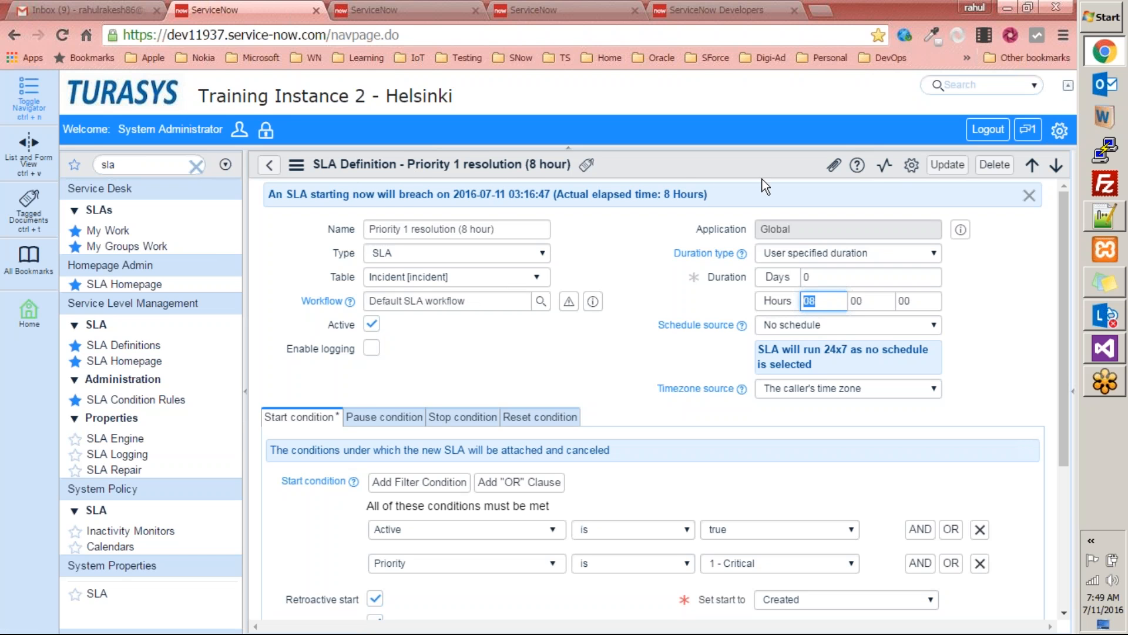
click(1013, 292)
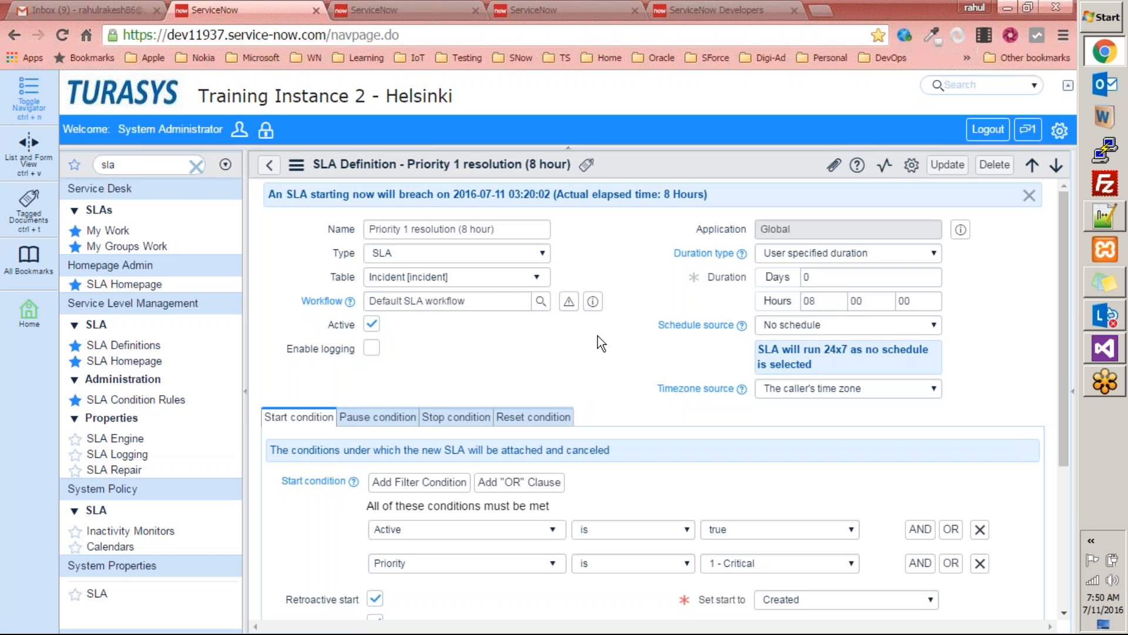
scroll(1057, 400, down, 3)
drag(1059, 356, 1074, 204)
Step: Review the SLA definition's pause condition on Incident state and its When to resume setting against the duration and schedule fields
click(391, 416)
scroll(549, 444, down, 3)
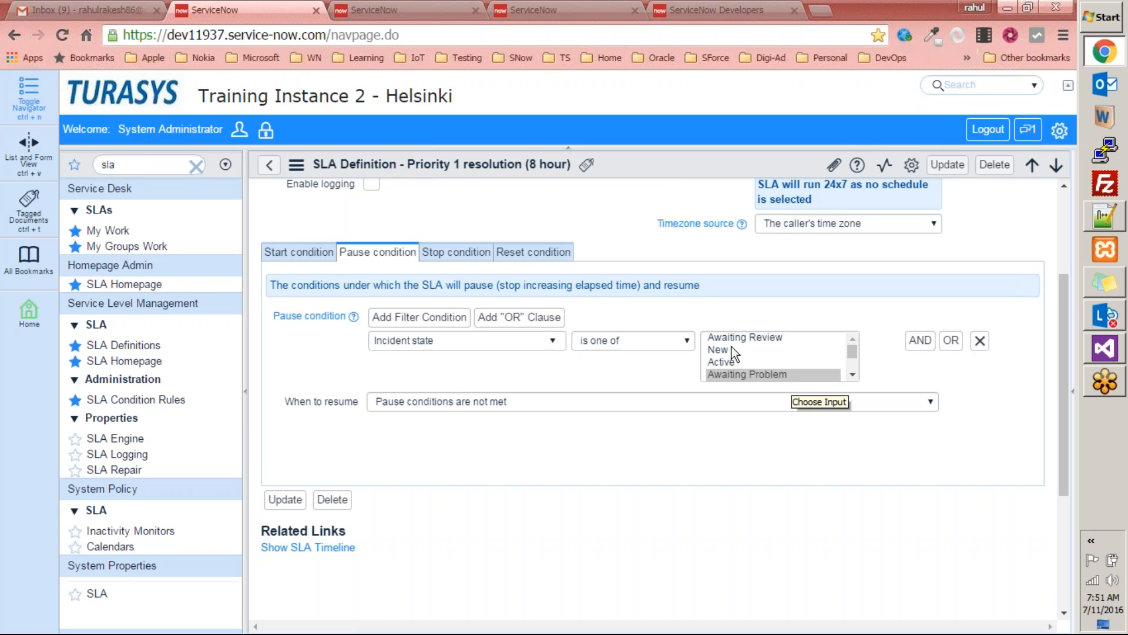
scroll(404, 221, up, 3)
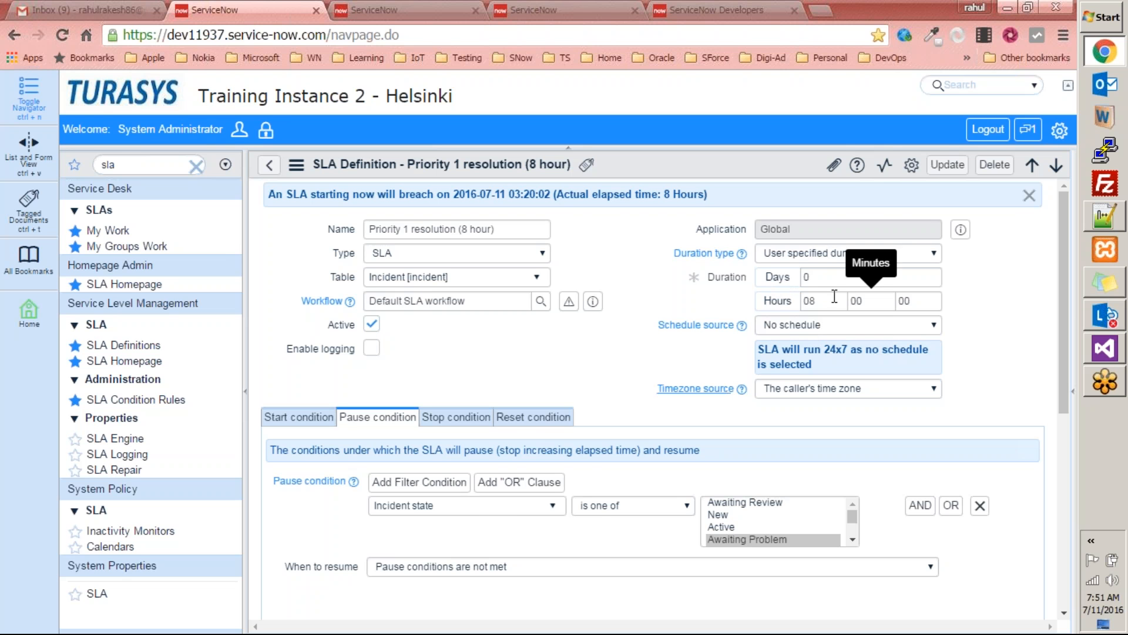
scroll(831, 341, down, 3)
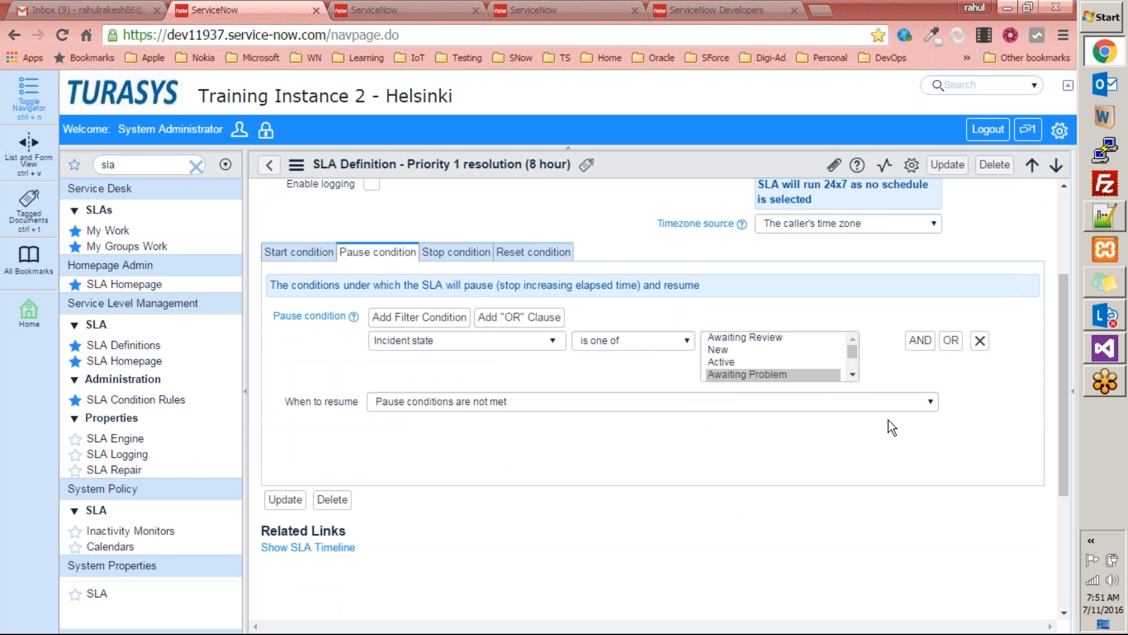
scroll(824, 398, up, 3)
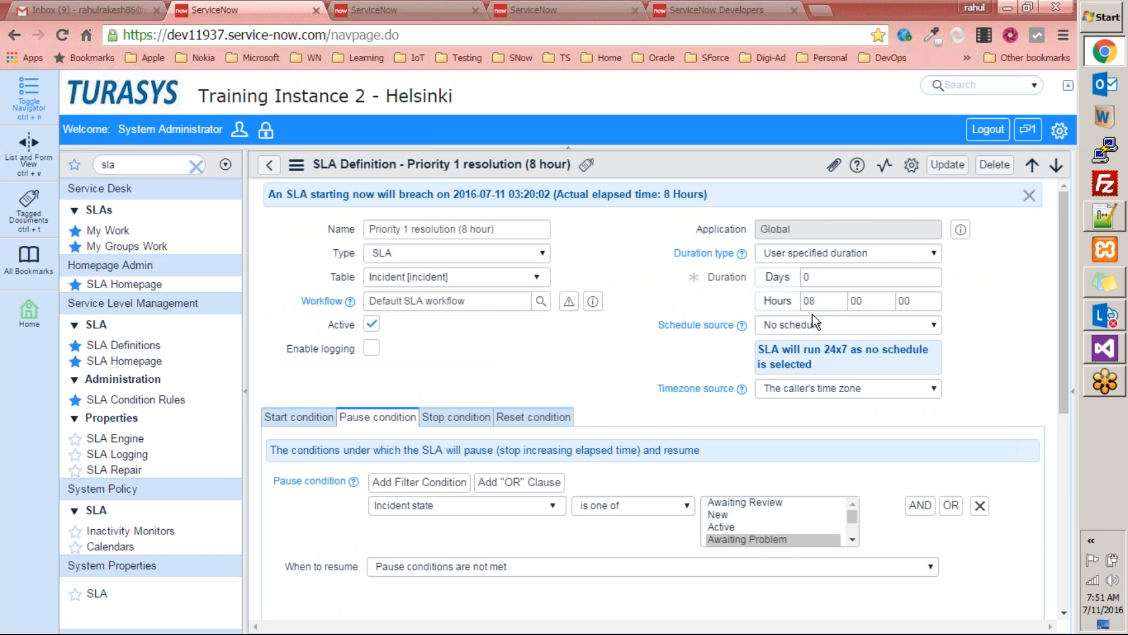
scroll(812, 313, down, 5)
scroll(584, 343, up, 5)
Step: Review the SLA definition's stop and reset conditions and its Timezone source options, keeping The caller's time zone
click(459, 420)
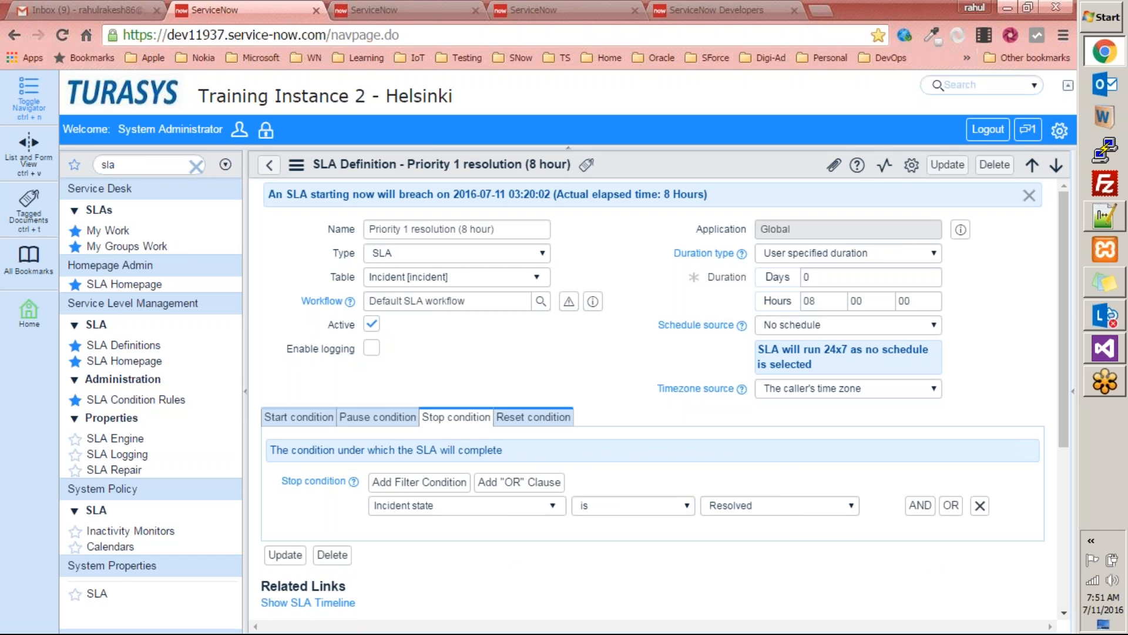
click(532, 418)
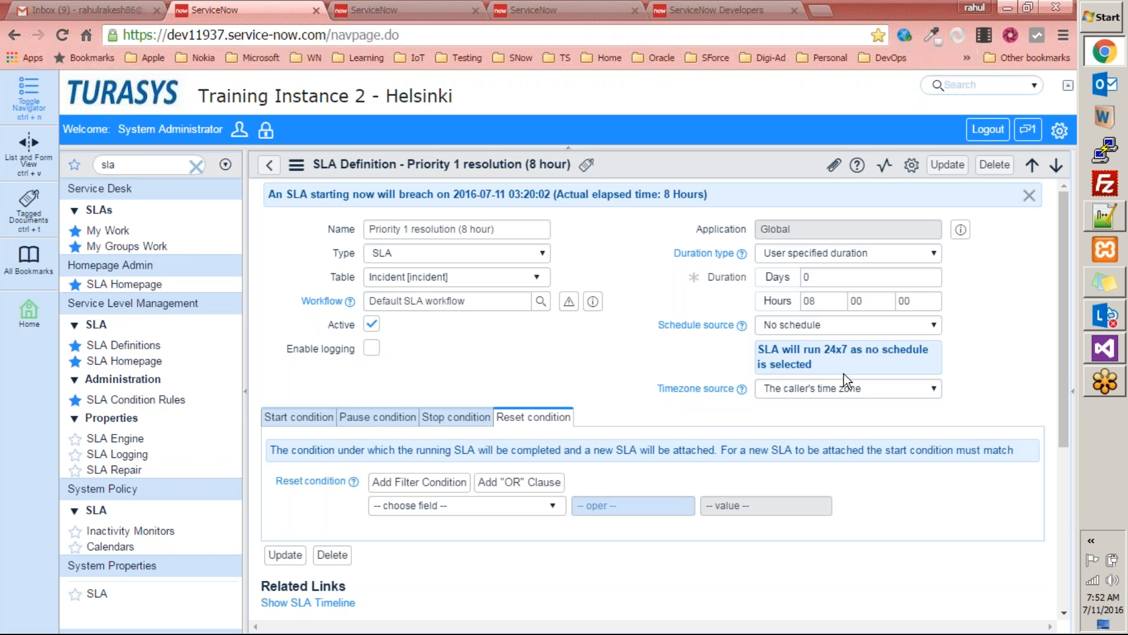
click(852, 389)
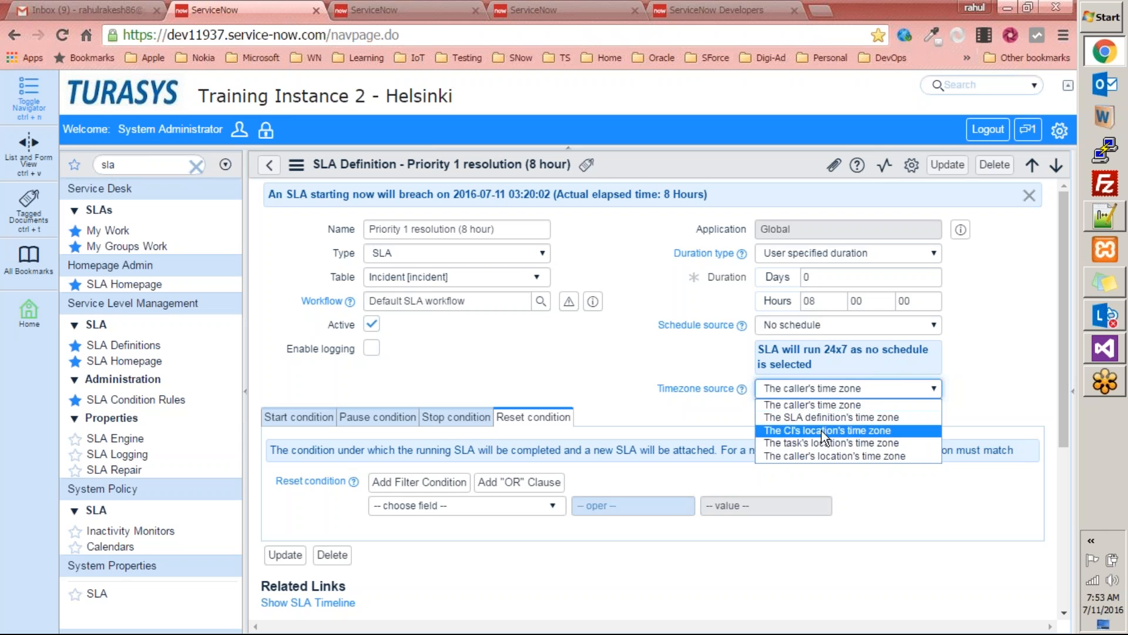
click(875, 405)
click(559, 340)
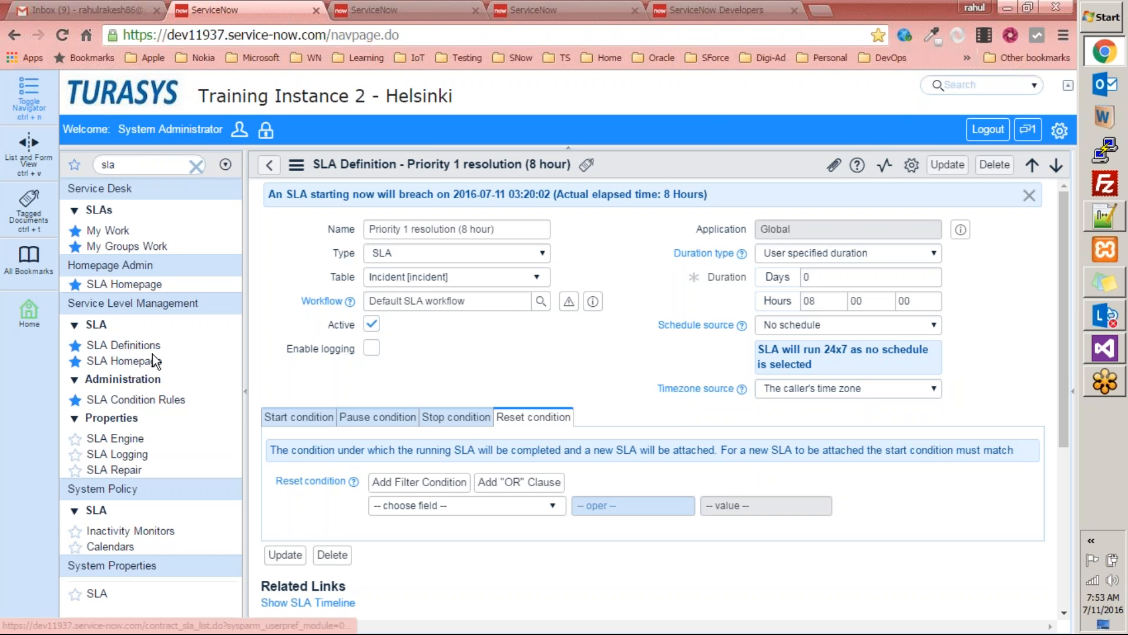
Step: Leave the definition unsaved for the SLA Homepage, and view the Simple record from SLA Condition Rules
click(124, 359)
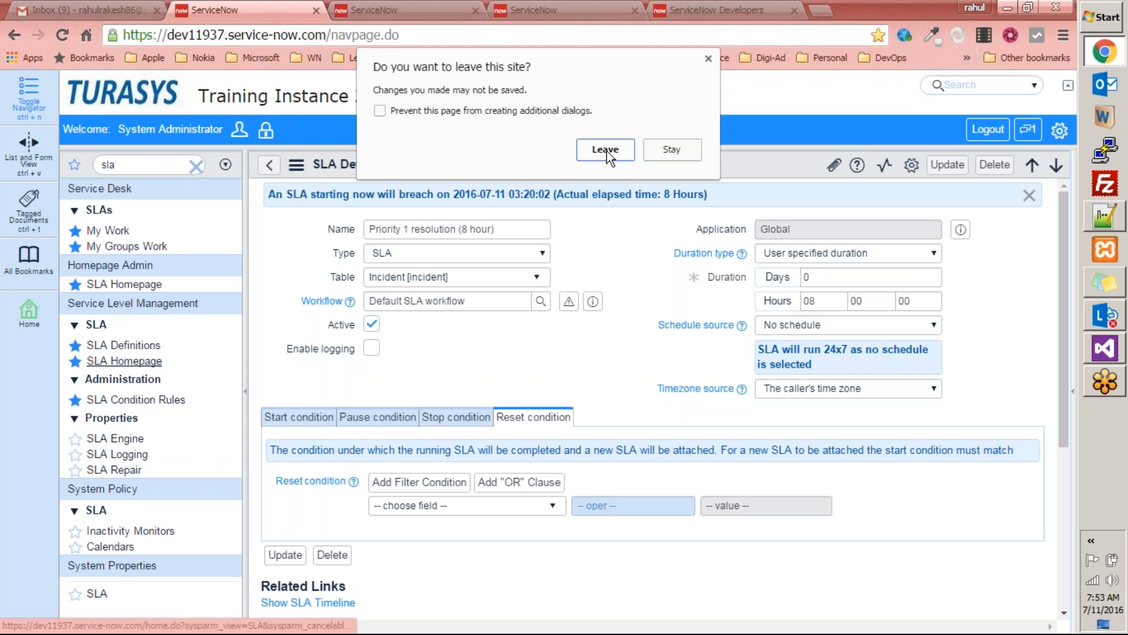
click(606, 150)
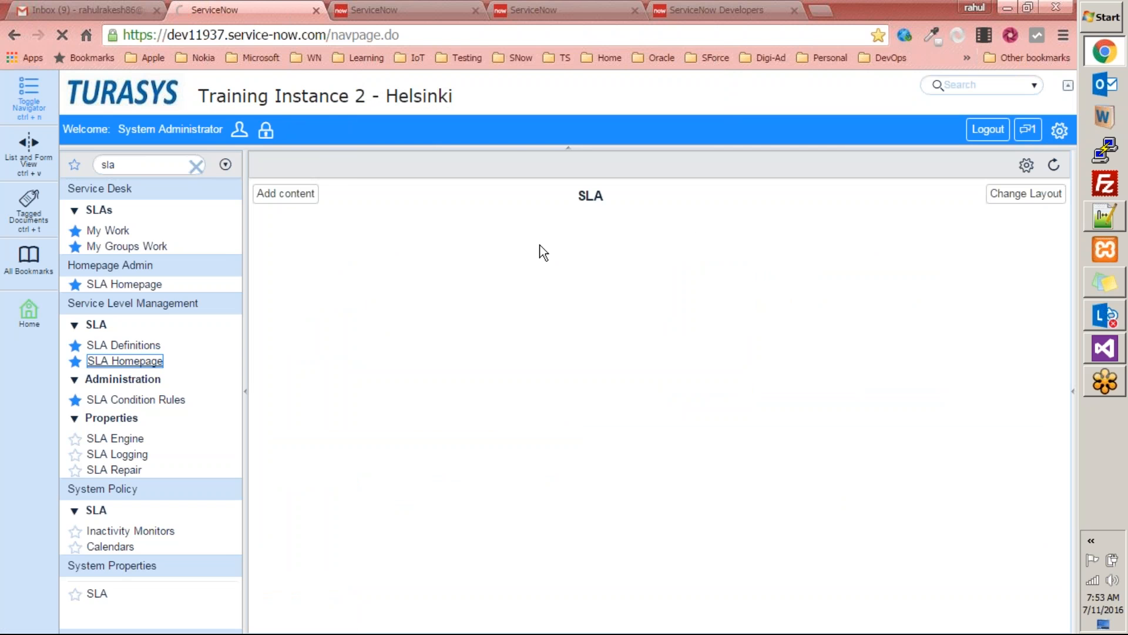
scroll(353, 474, down, 2)
click(123, 402)
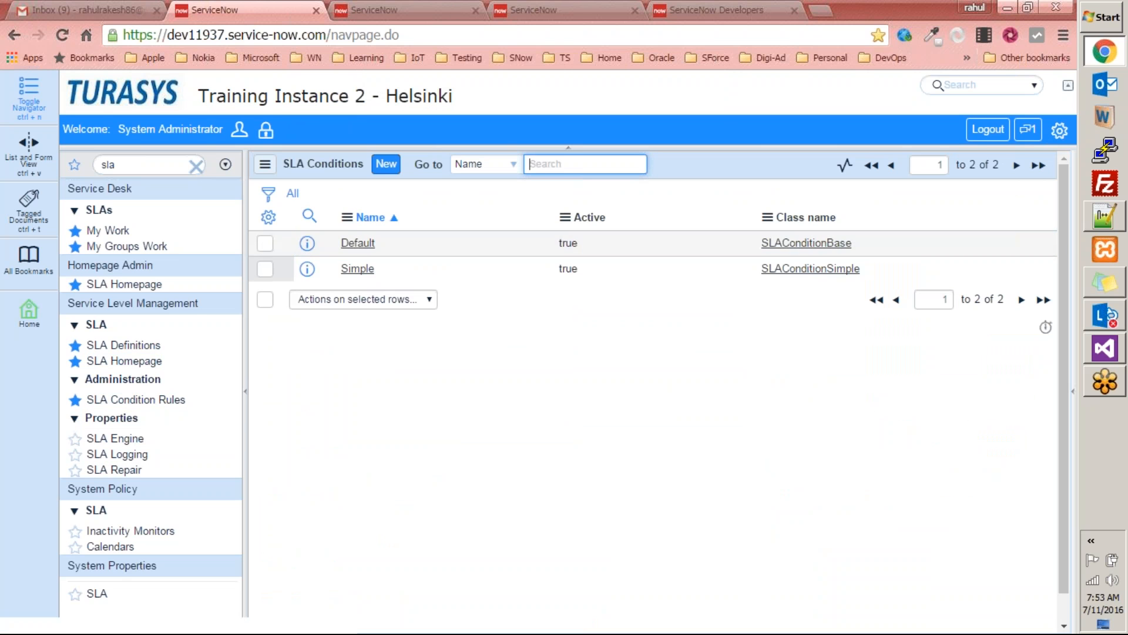
click(364, 272)
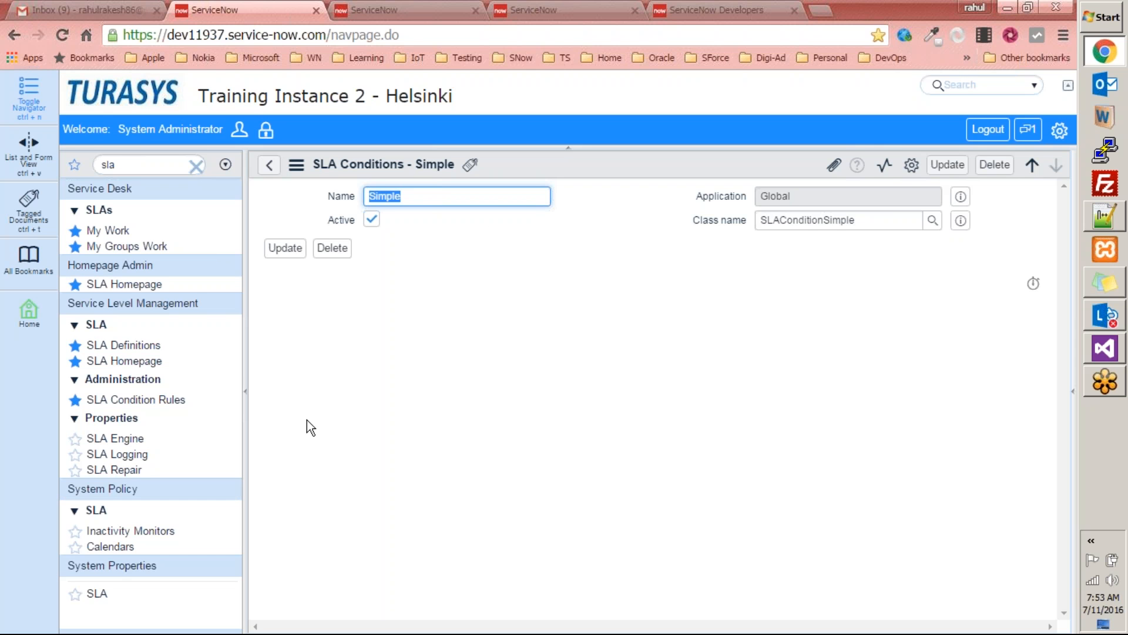
Step: Review the SLA Engine properties, from the Task SLA refresh percentage through the default condition type and breach time settings
click(125, 440)
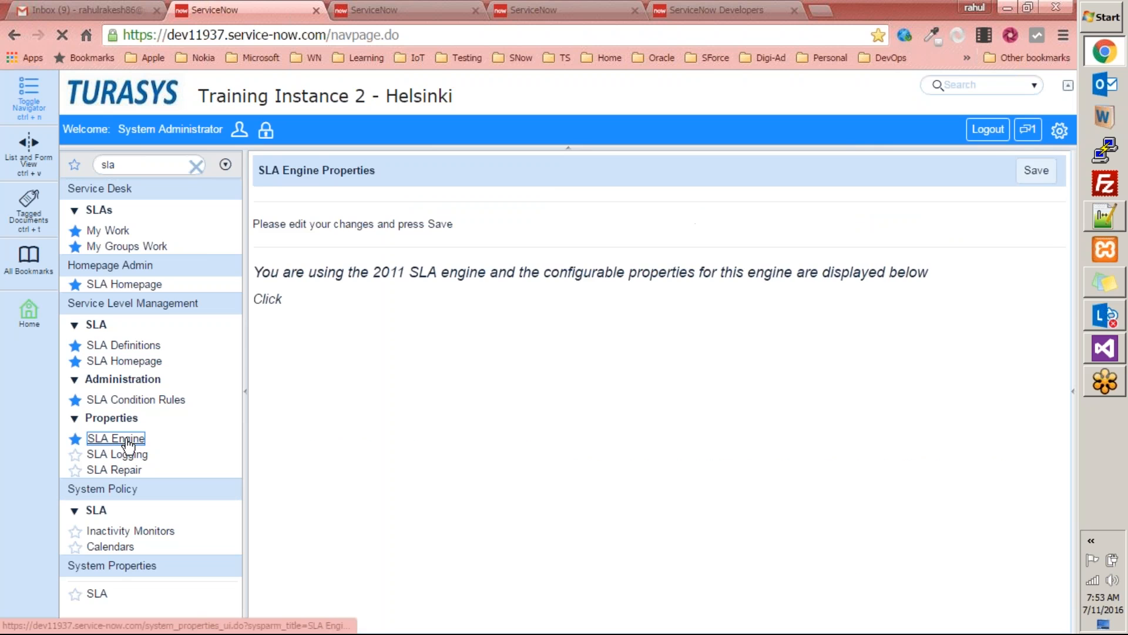
scroll(294, 379, down, 8)
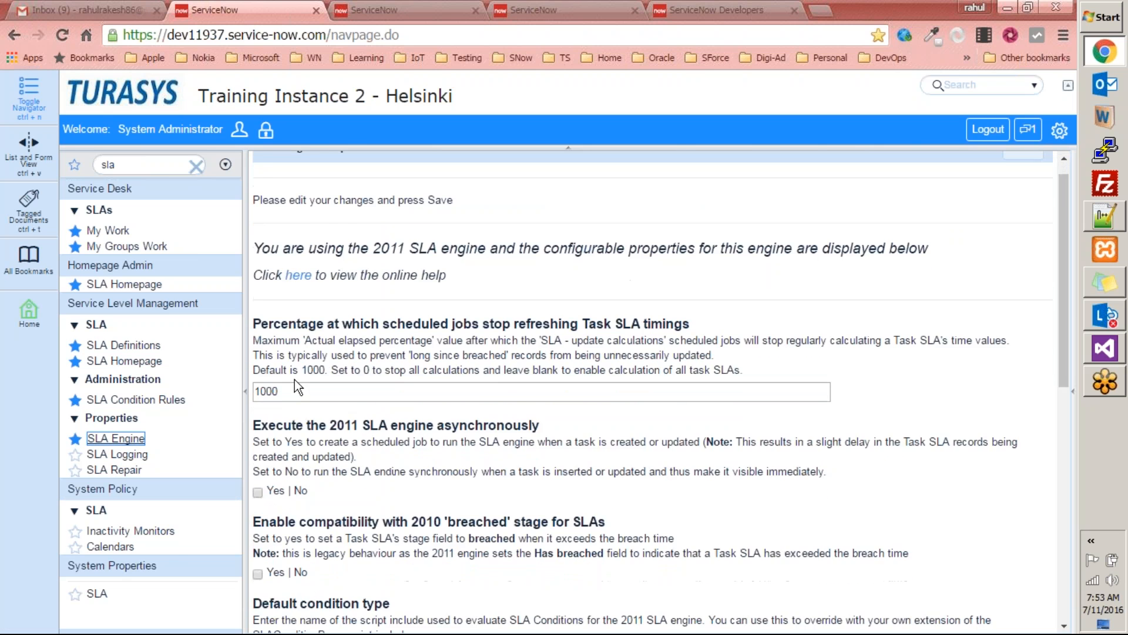
scroll(432, 335, down, 1)
scroll(442, 357, up, 10)
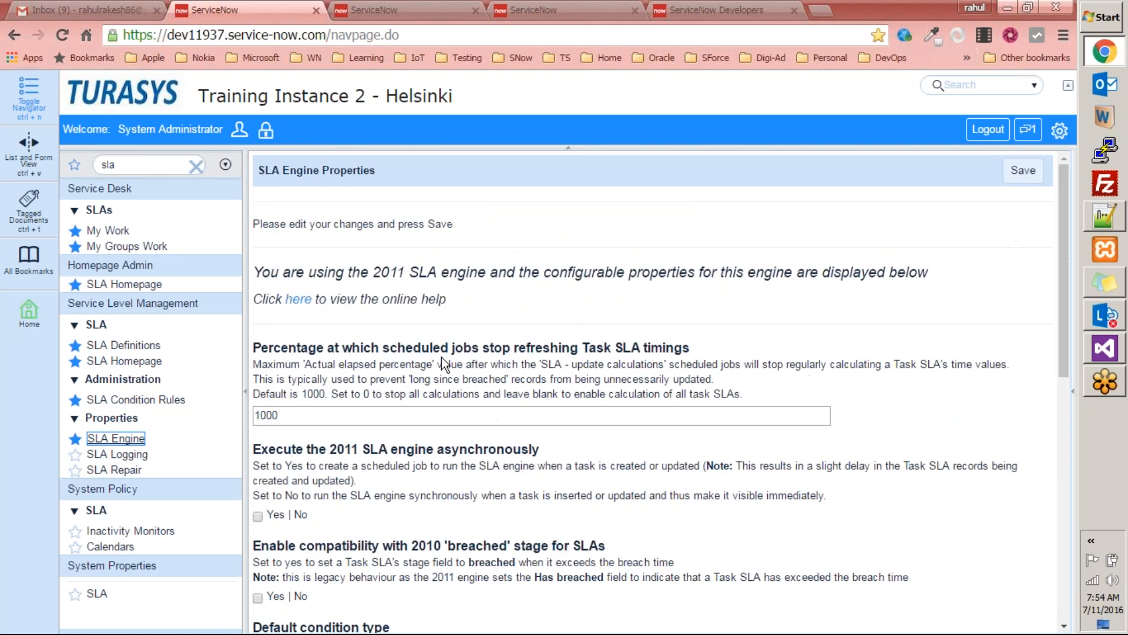
scroll(456, 293, down, 7)
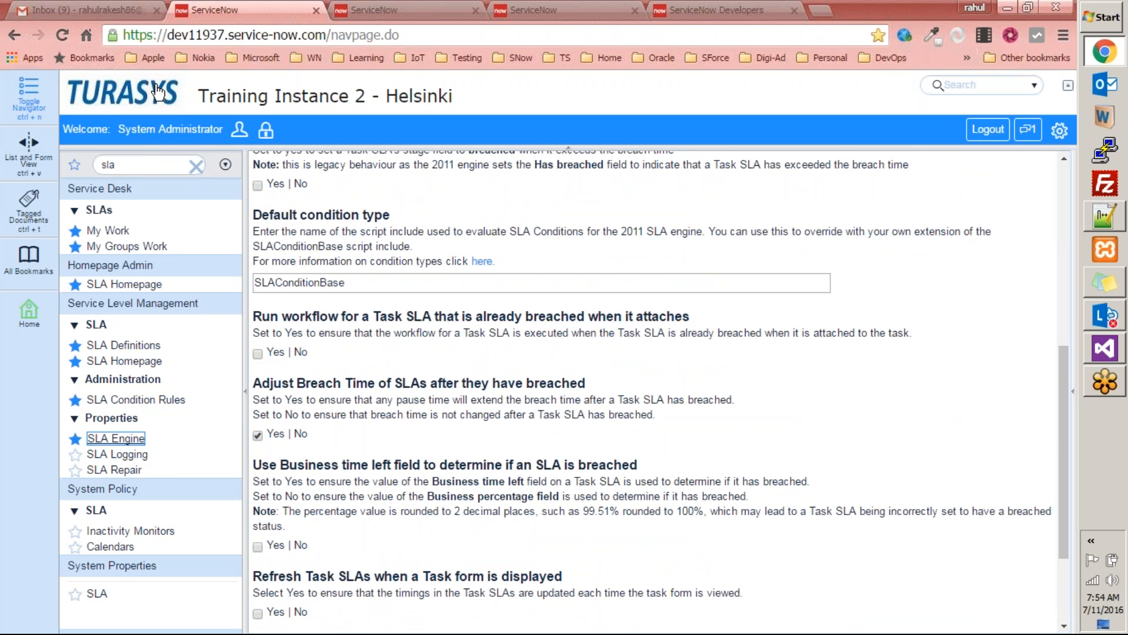
click(150, 165)
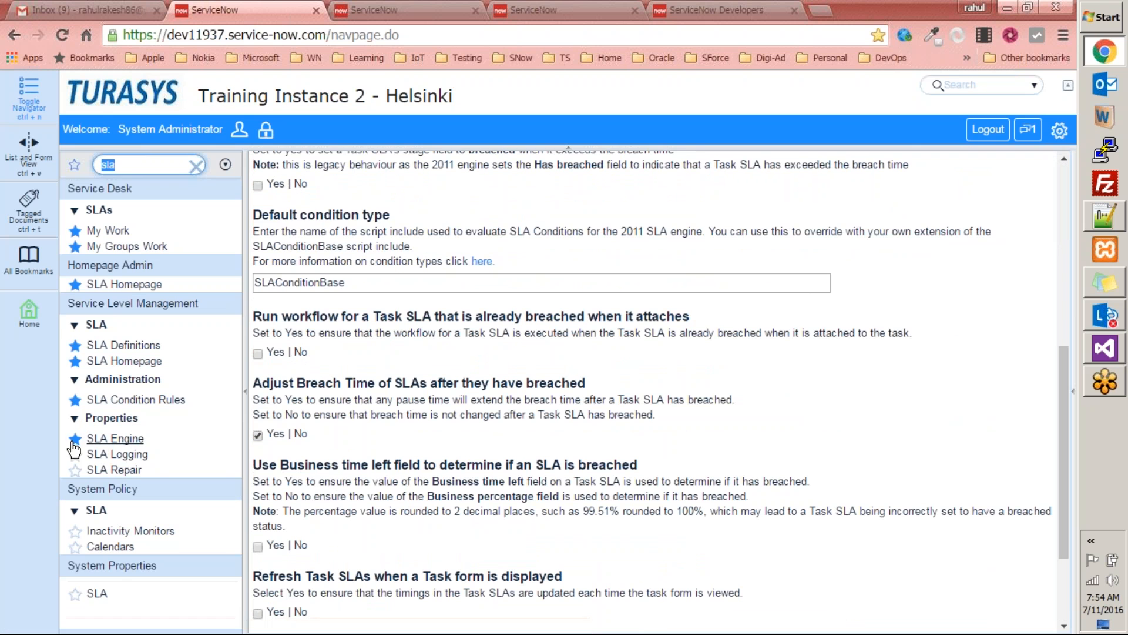
Step: View the SLA Repair properties and the SLA Logging properties
click(113, 455)
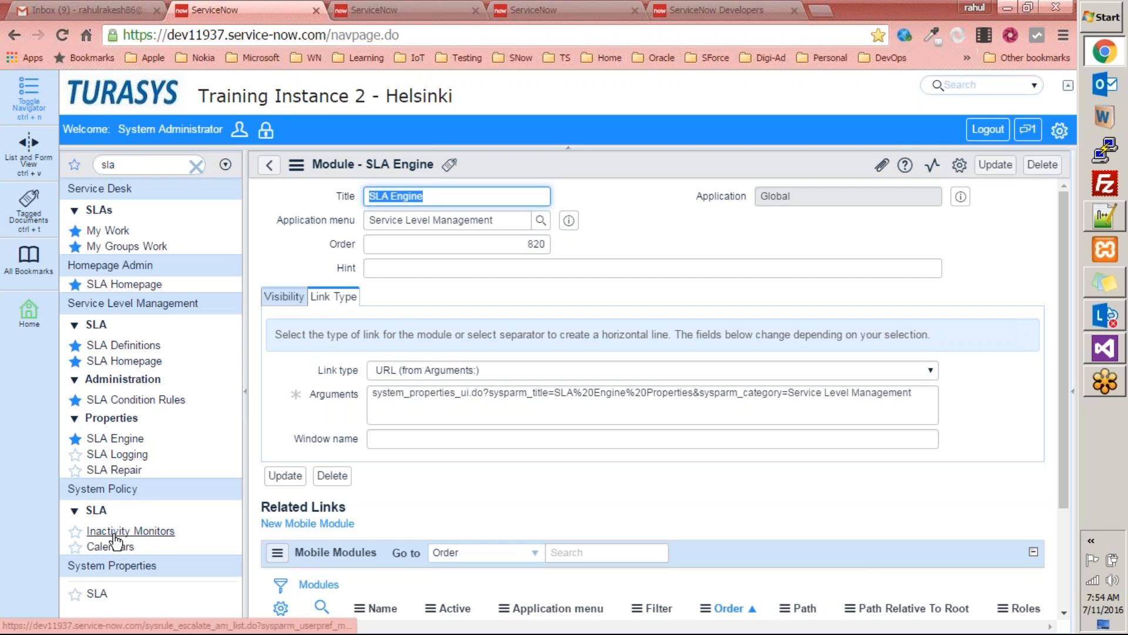
click(114, 469)
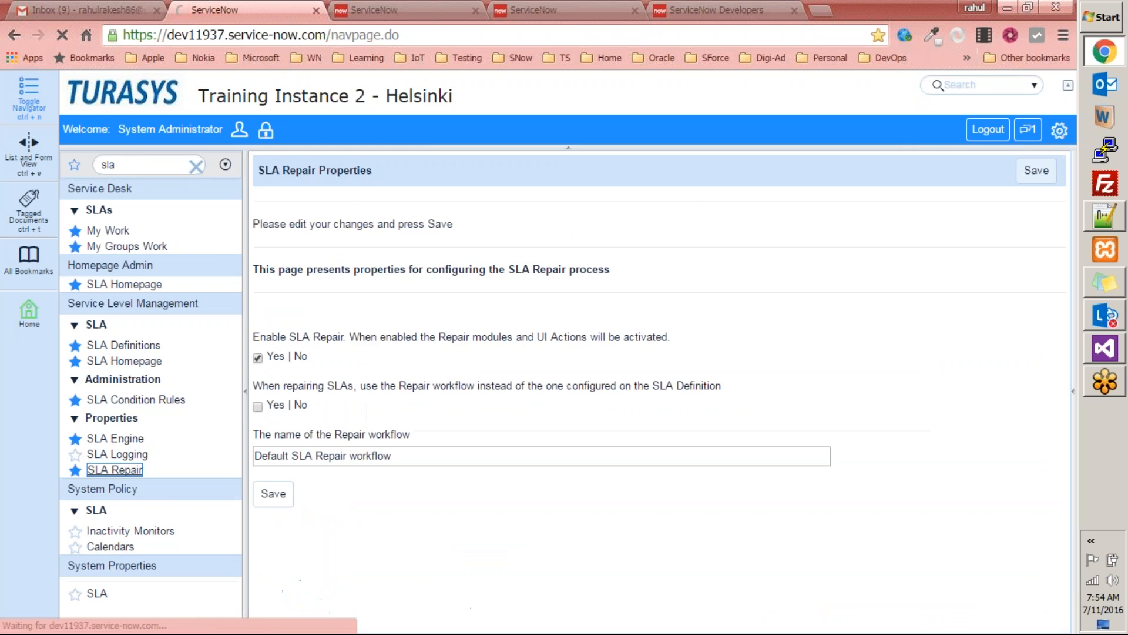
click(126, 450)
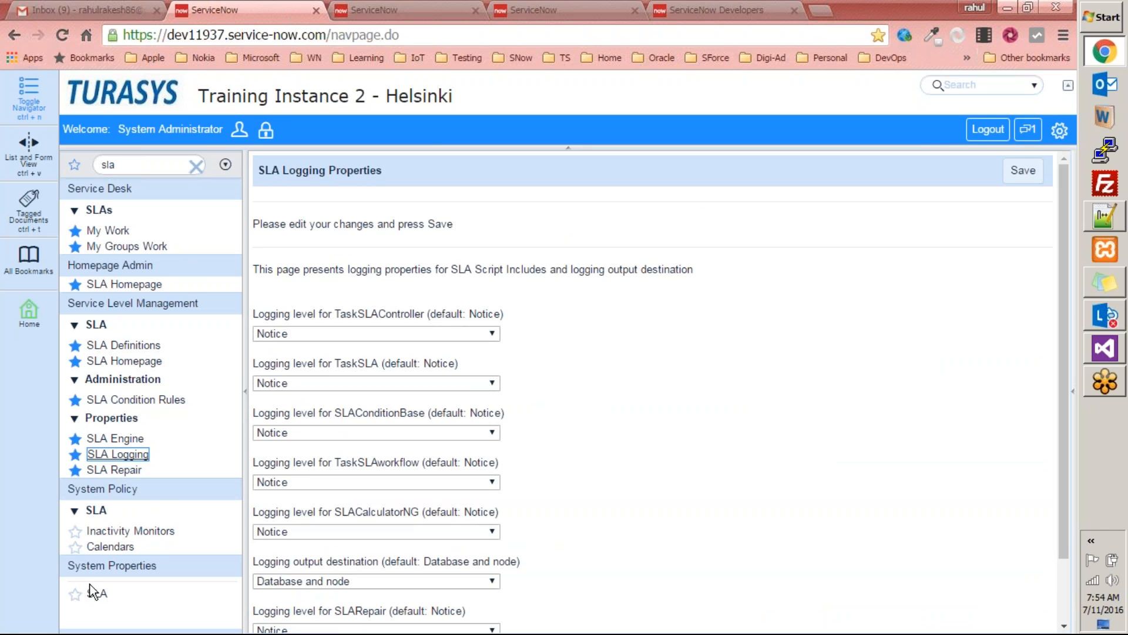
Step: Review the Priority One Inactivity monitor's wait time, conditions and escalation intervals, and return to the Inactivity Monitors list
click(130, 530)
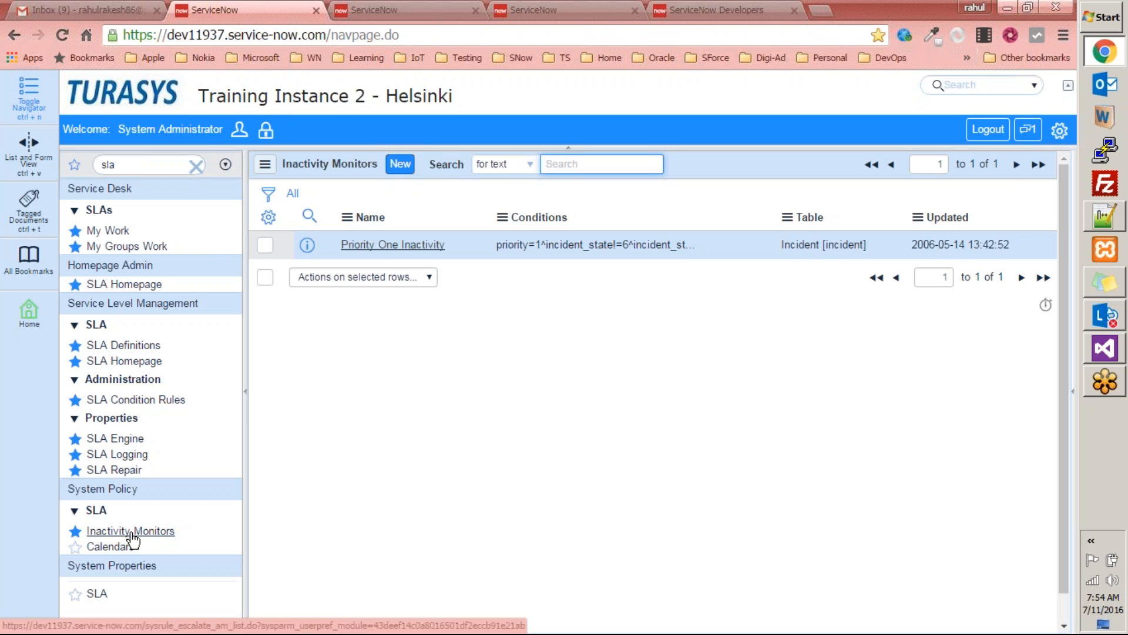
click(393, 244)
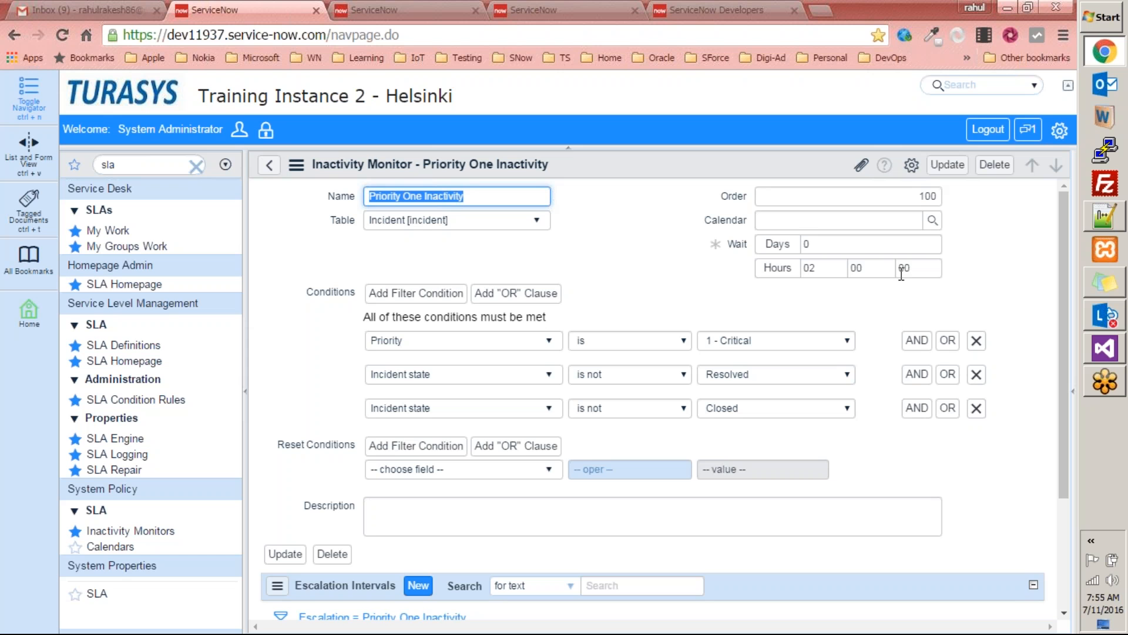
click(643, 239)
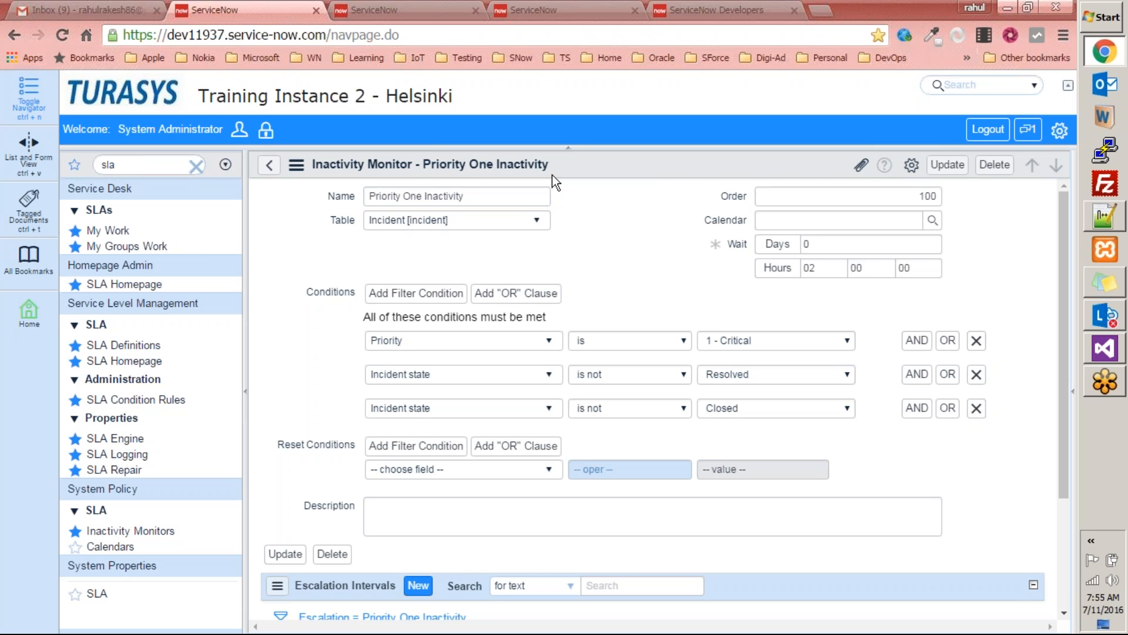
scroll(307, 322, down, 3)
scroll(523, 473, up, 3)
scroll(340, 439, down, 3)
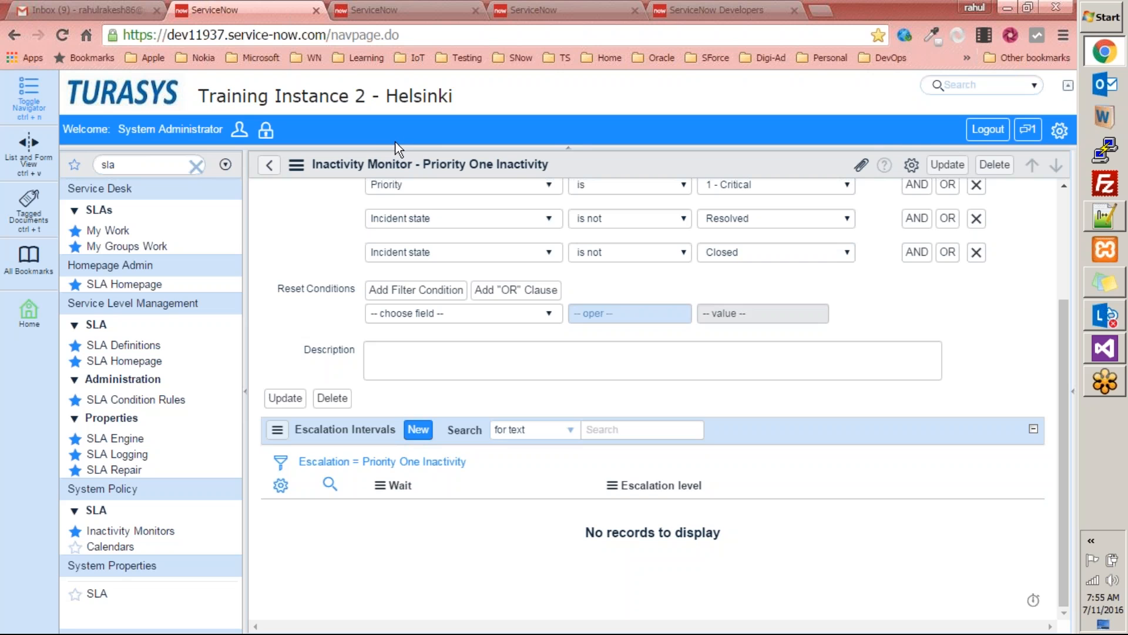
click(269, 166)
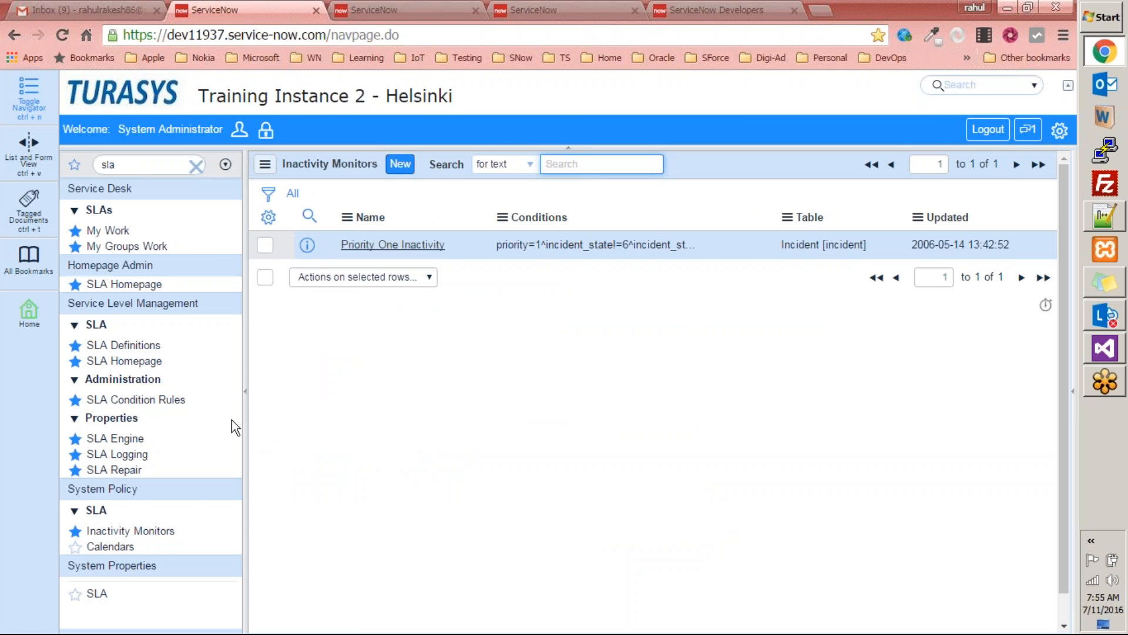
click(131, 531)
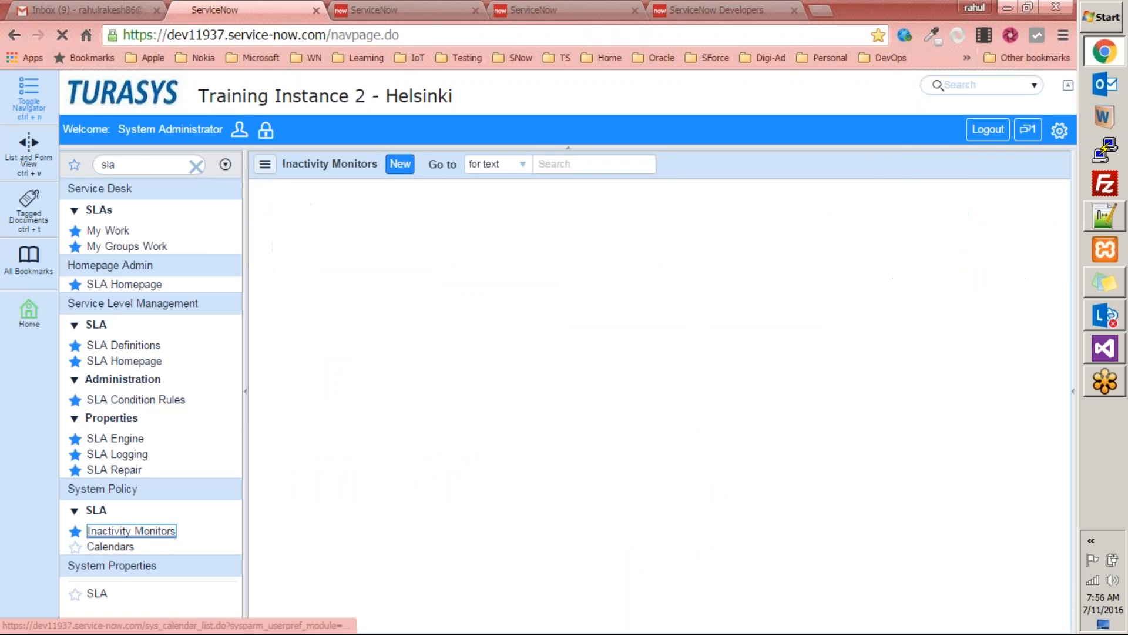
Step: Open the Monday thru Friday (9 - 5) calendar from Calendars and review its days and holidays
click(111, 546)
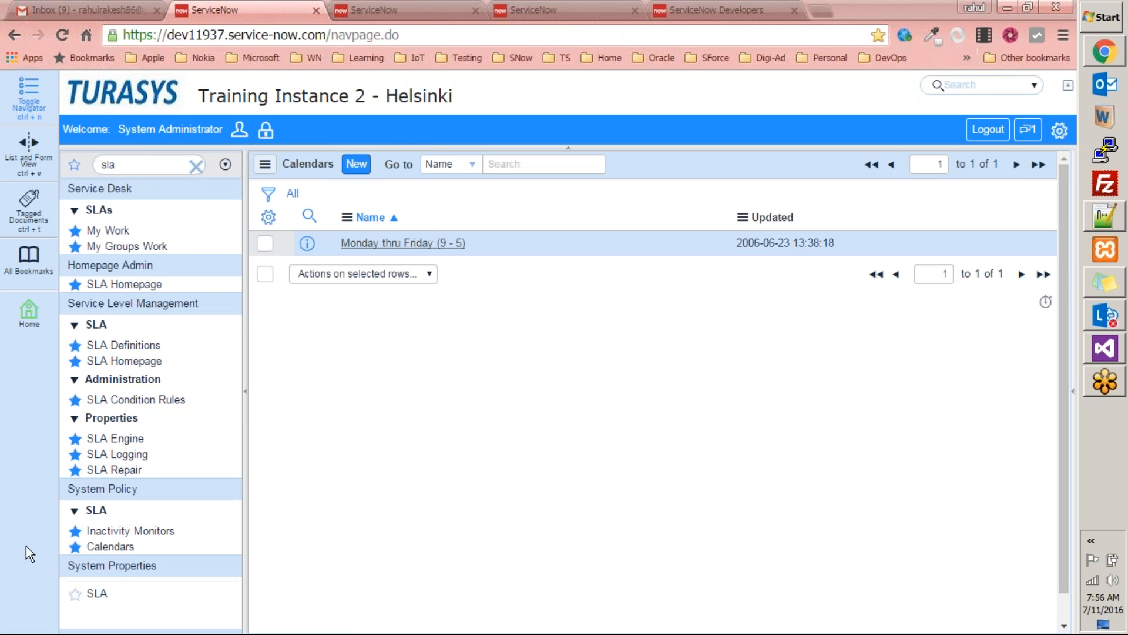
click(120, 548)
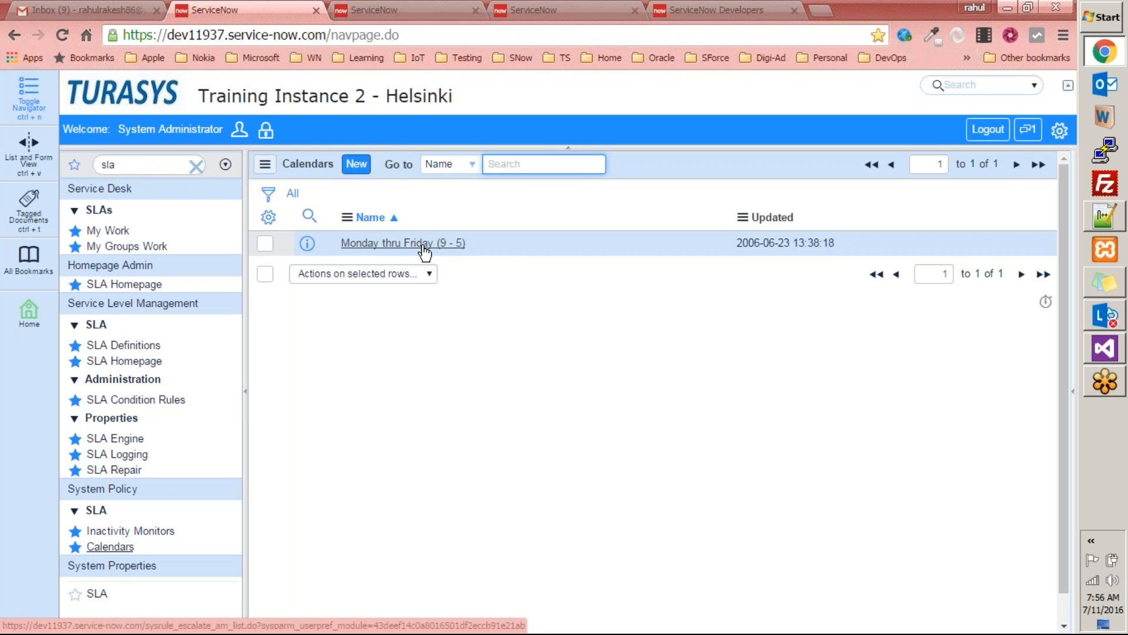
click(438, 243)
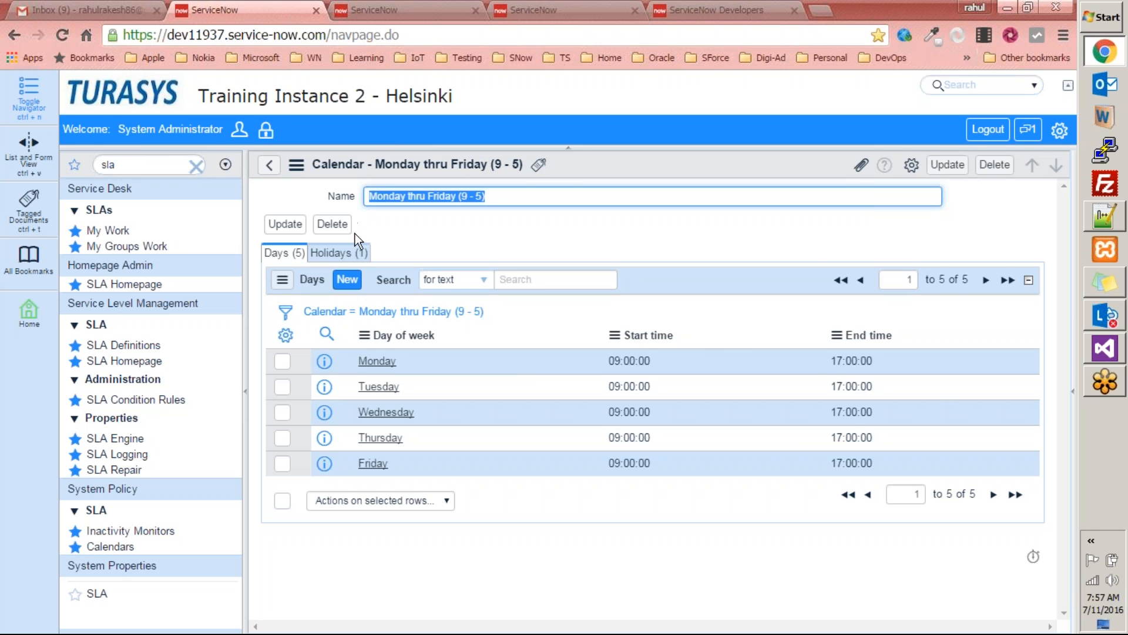
click(353, 252)
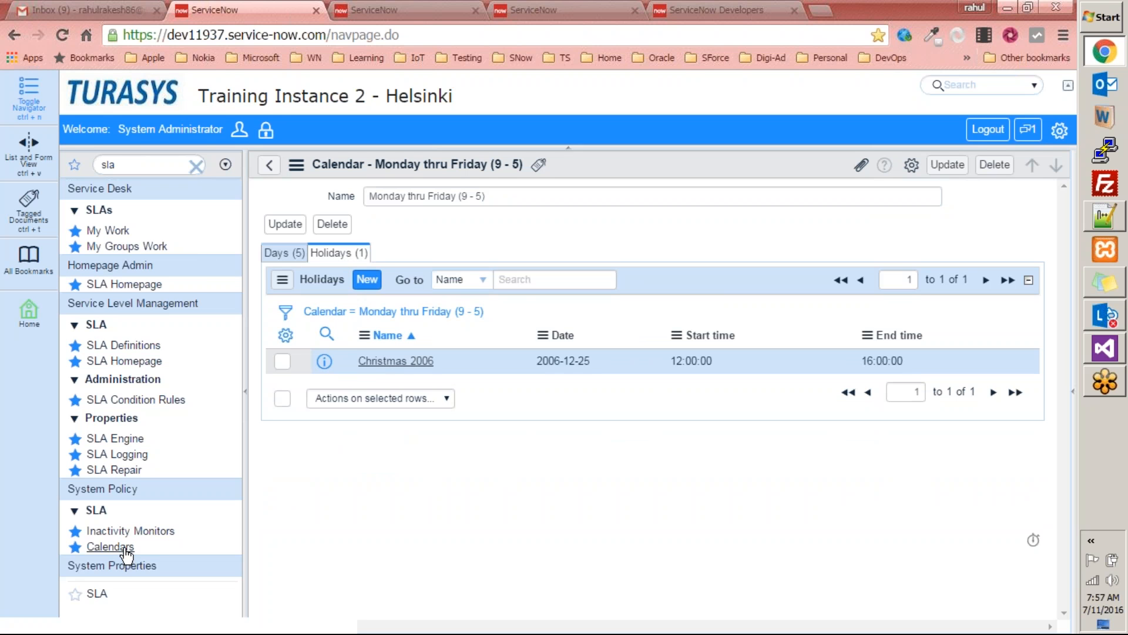
Step: View the SLA properties under System Properties, and filter the application navigator for "incident"
click(95, 593)
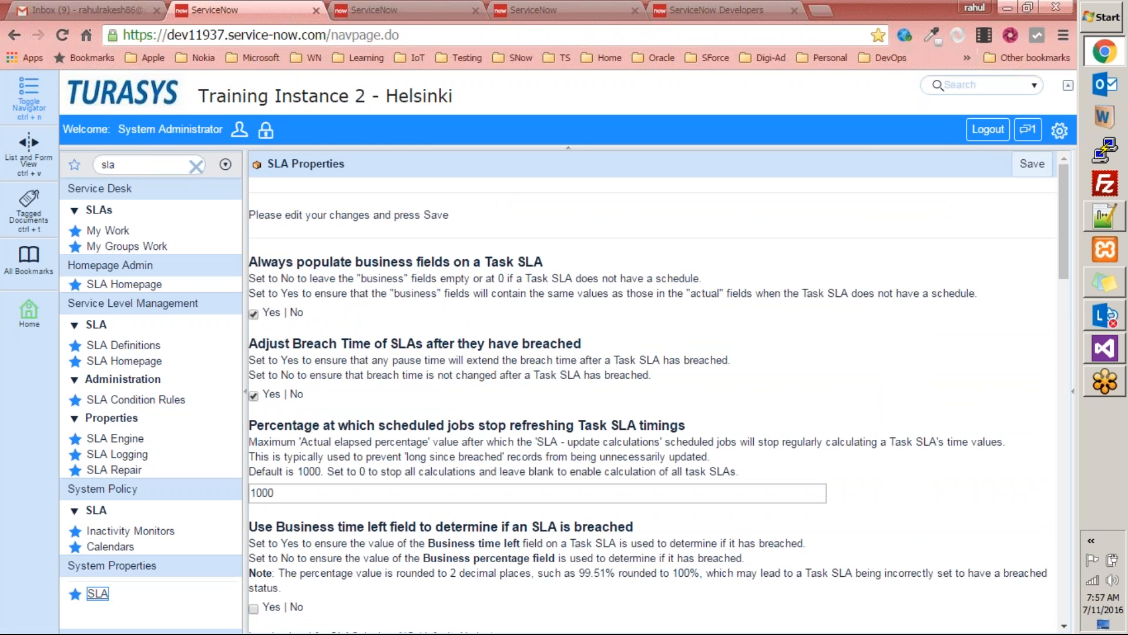
click(155, 166)
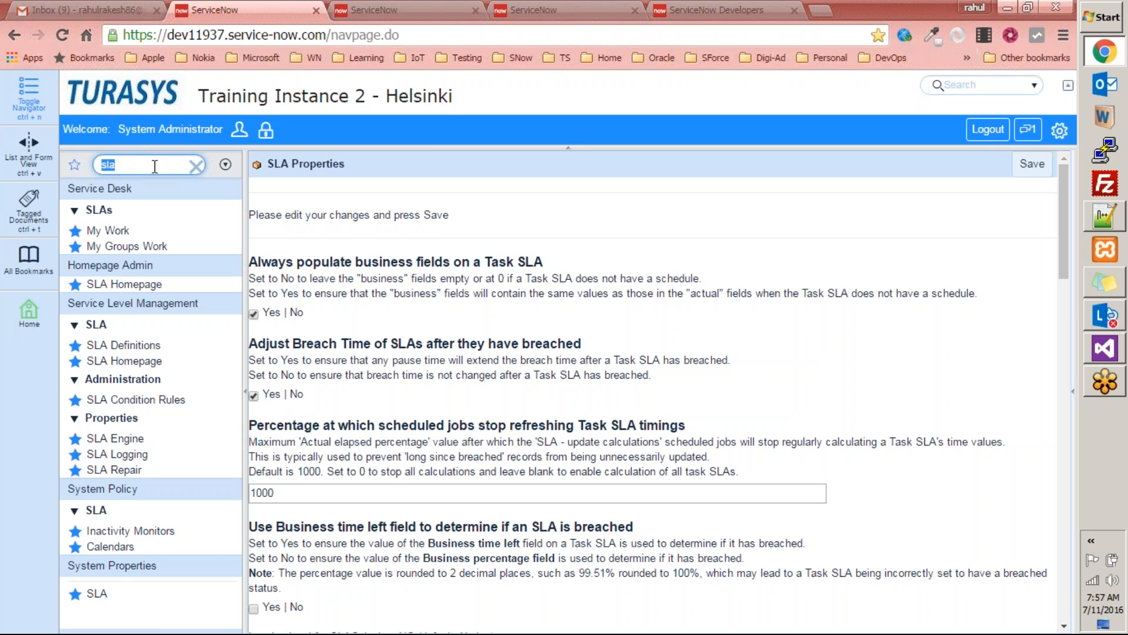
text(inciden)
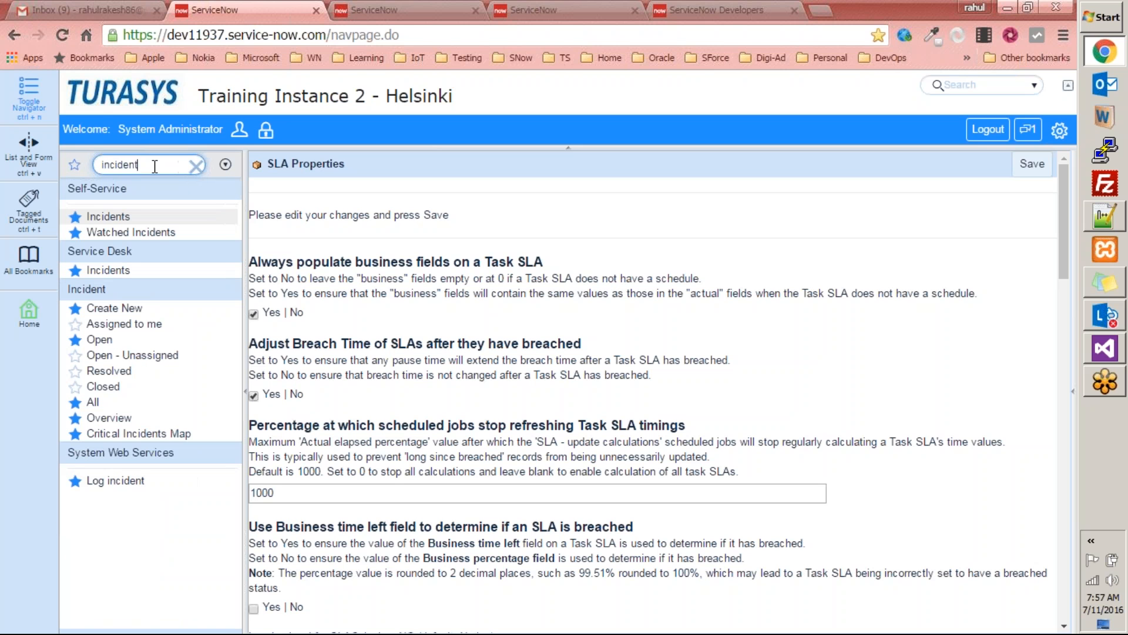
Step: Open the form for creating a new incident and review its fields and the Notes section
text(t)
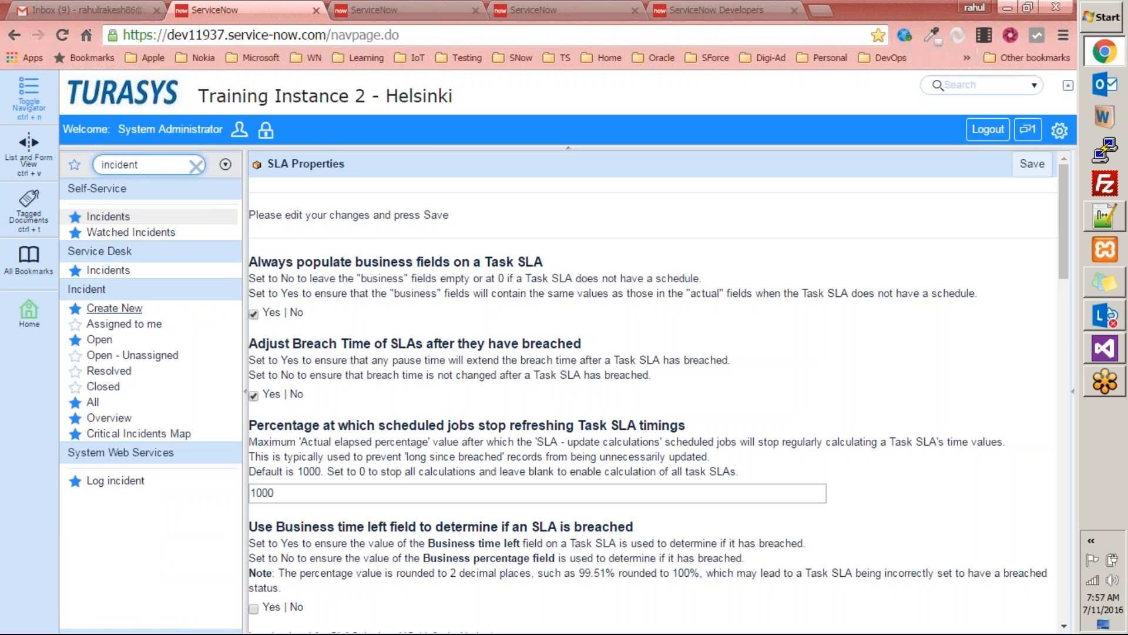
click(109, 312)
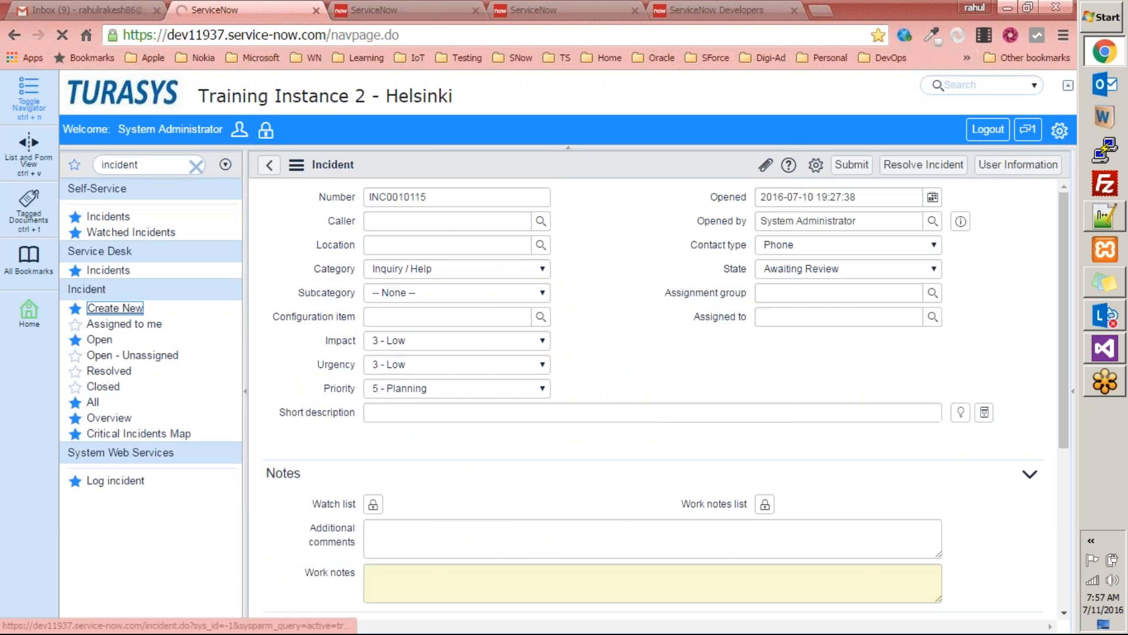
click(659, 289)
scroll(657, 288, down, 2)
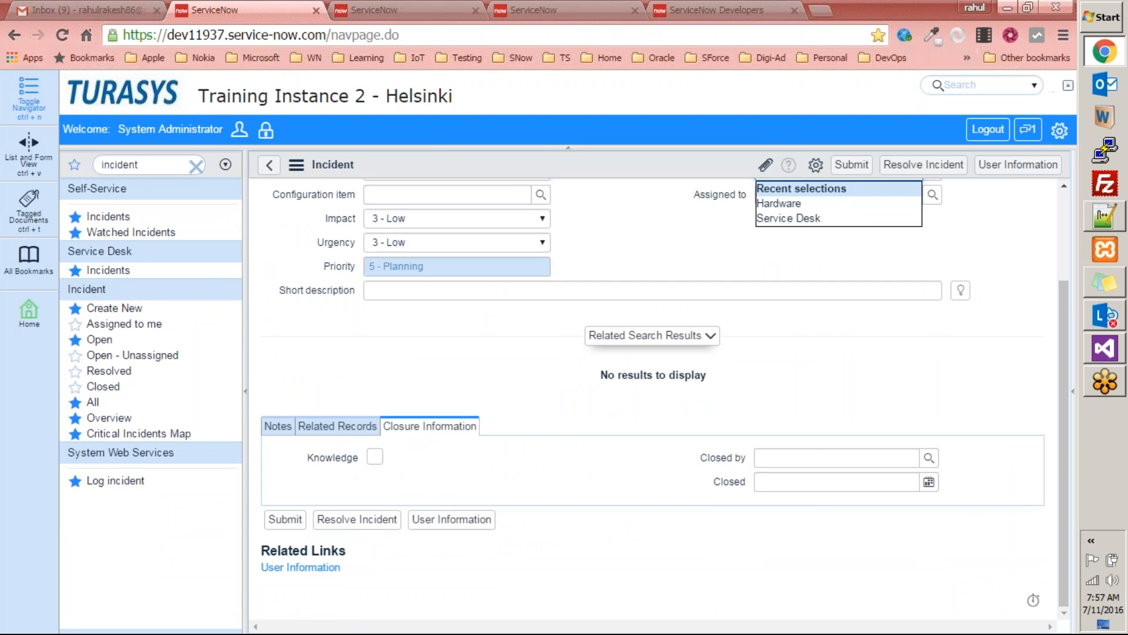
click(278, 427)
scroll(423, 426, up, 2)
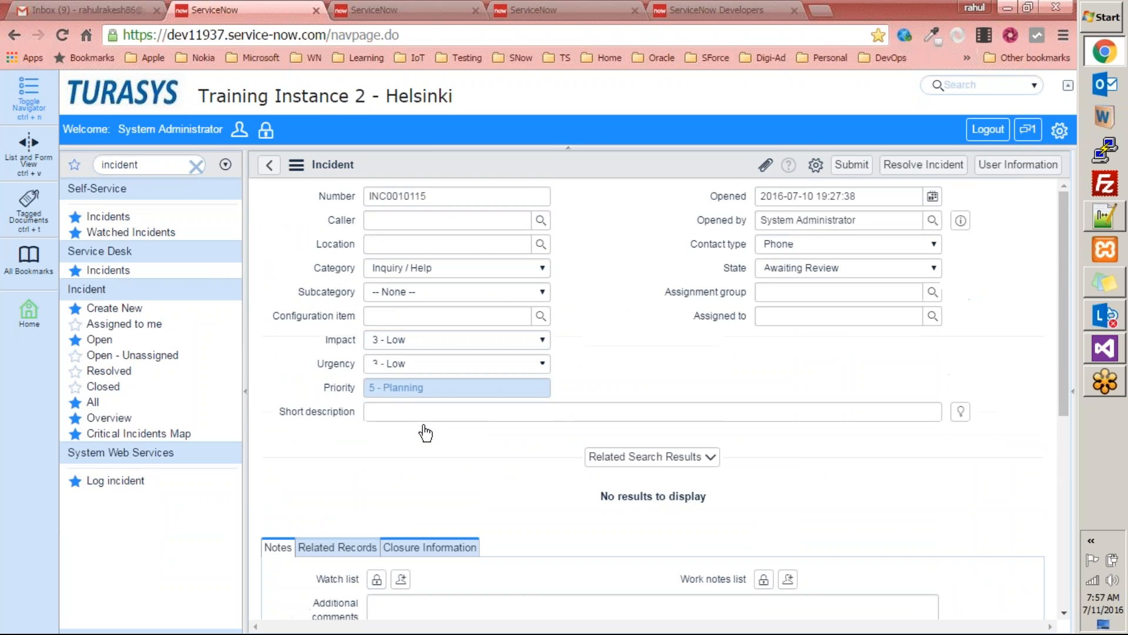
scroll(425, 433, down, 4)
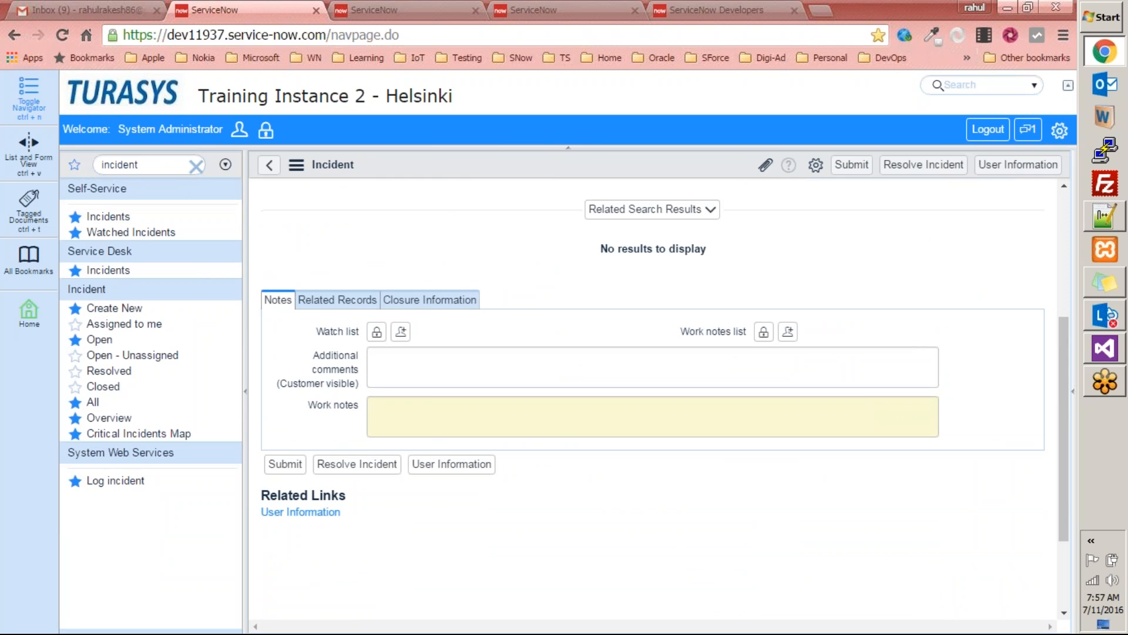
scroll(425, 431, up, 4)
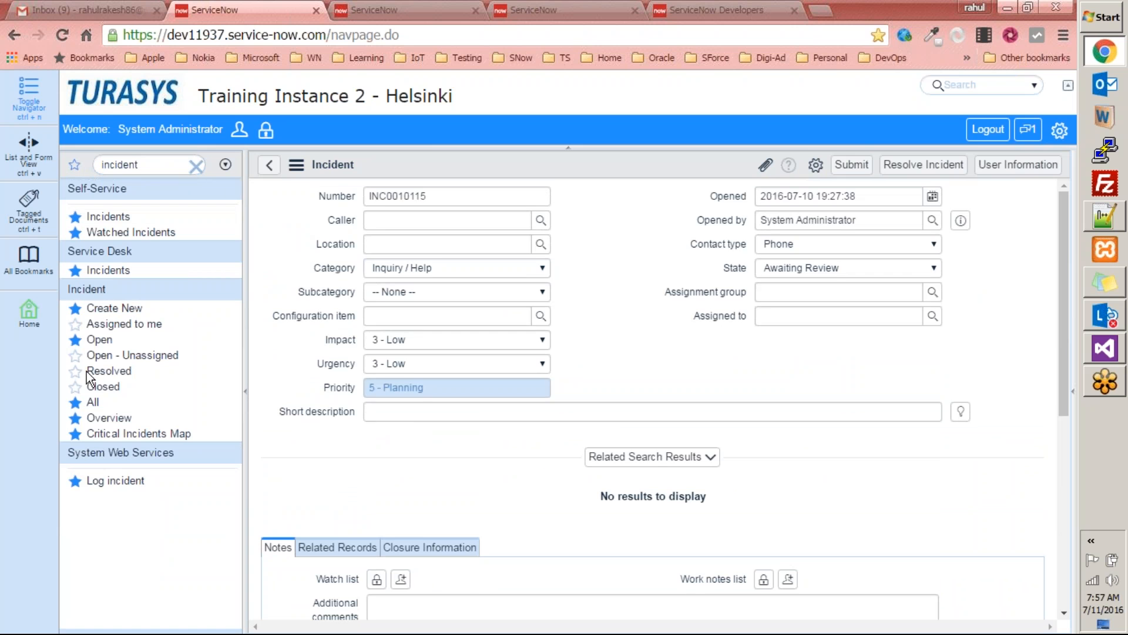
Step: Open incident INC0000055 from the list of all incidents and review its form down to the related links
click(94, 406)
scroll(388, 447, down, 1)
scroll(392, 499, down, 2)
click(382, 523)
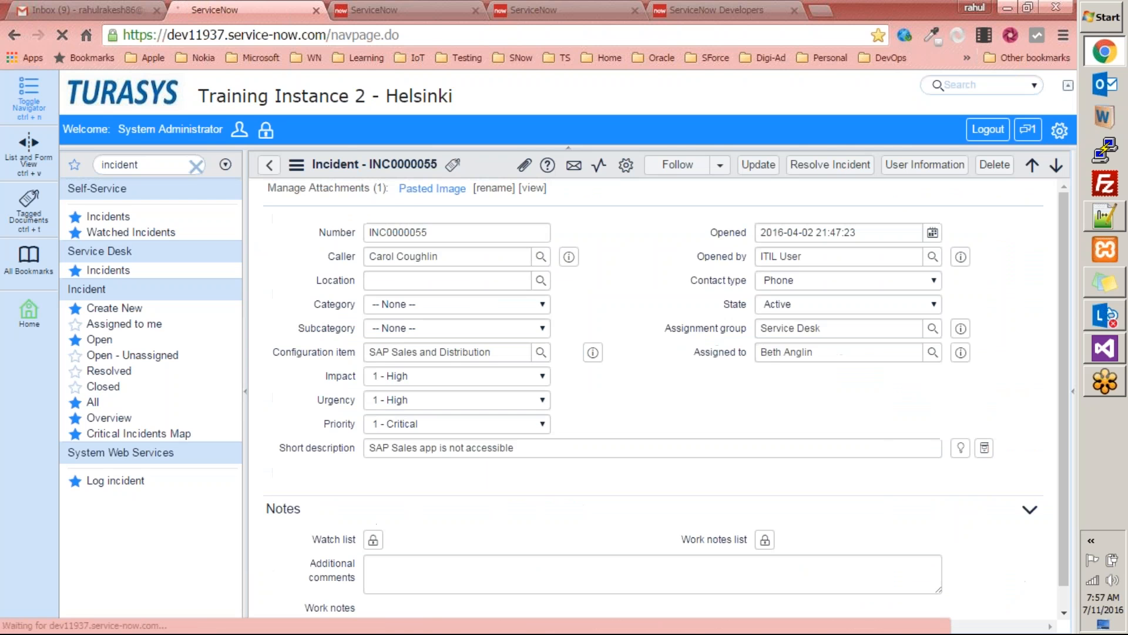
scroll(669, 379, down, 2)
scroll(670, 379, down, 4)
scroll(670, 380, down, 2)
scroll(670, 379, up, 2)
scroll(670, 380, up, 4)
scroll(670, 380, down, 8)
scroll(670, 379, up, 4)
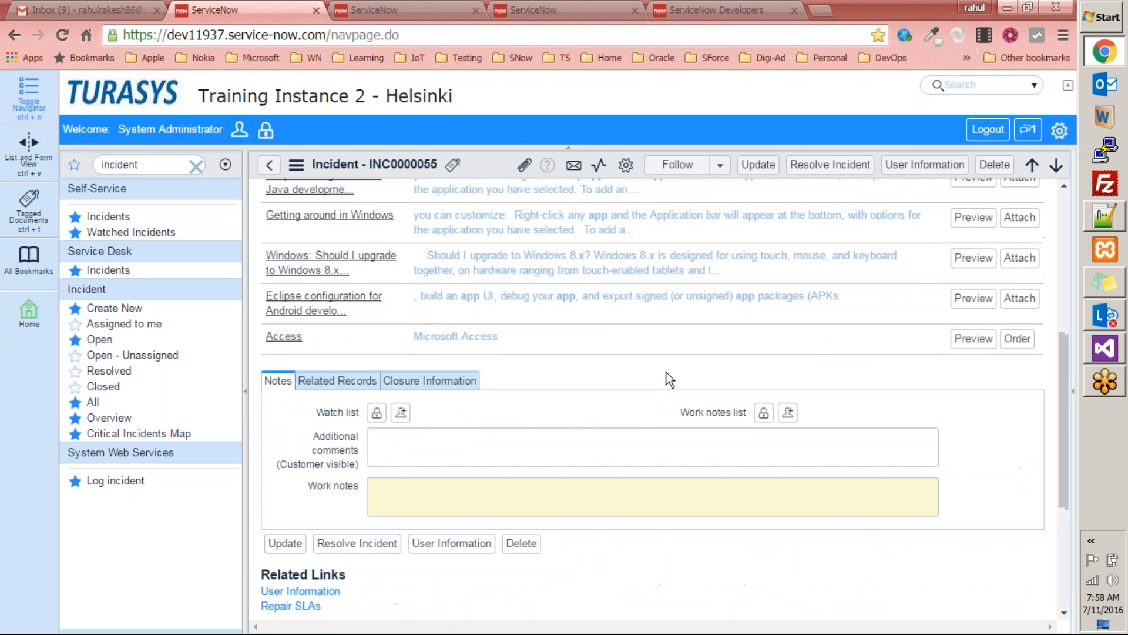
scroll(670, 380, down, 1)
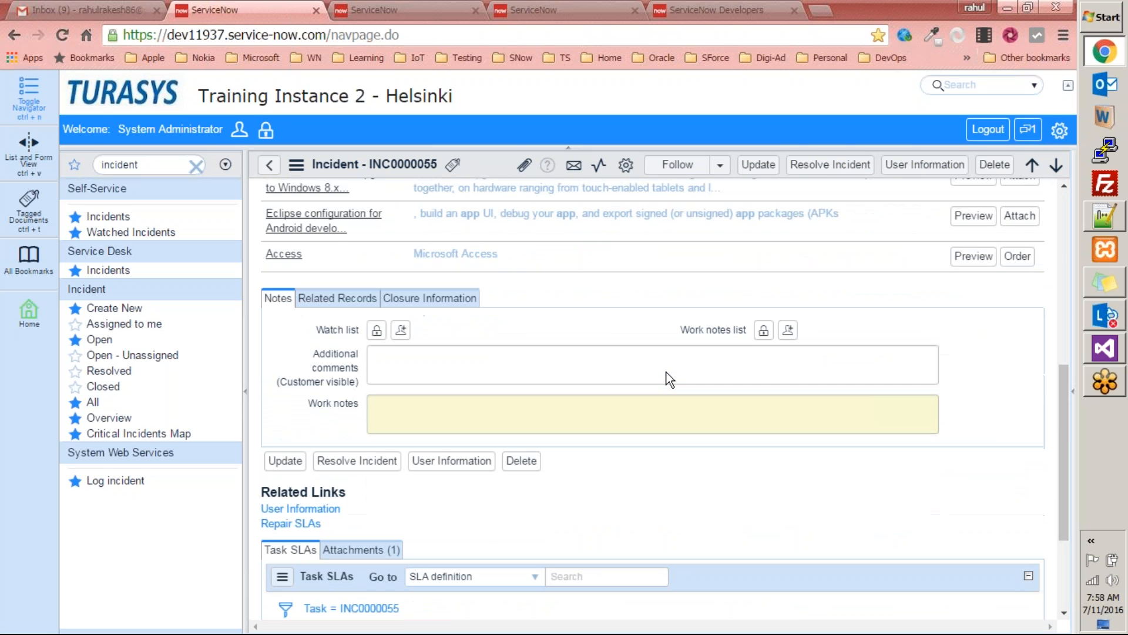
Step: Show the User Information from the incident's related links and highlight the e-mail address in the resulting message
click(310, 509)
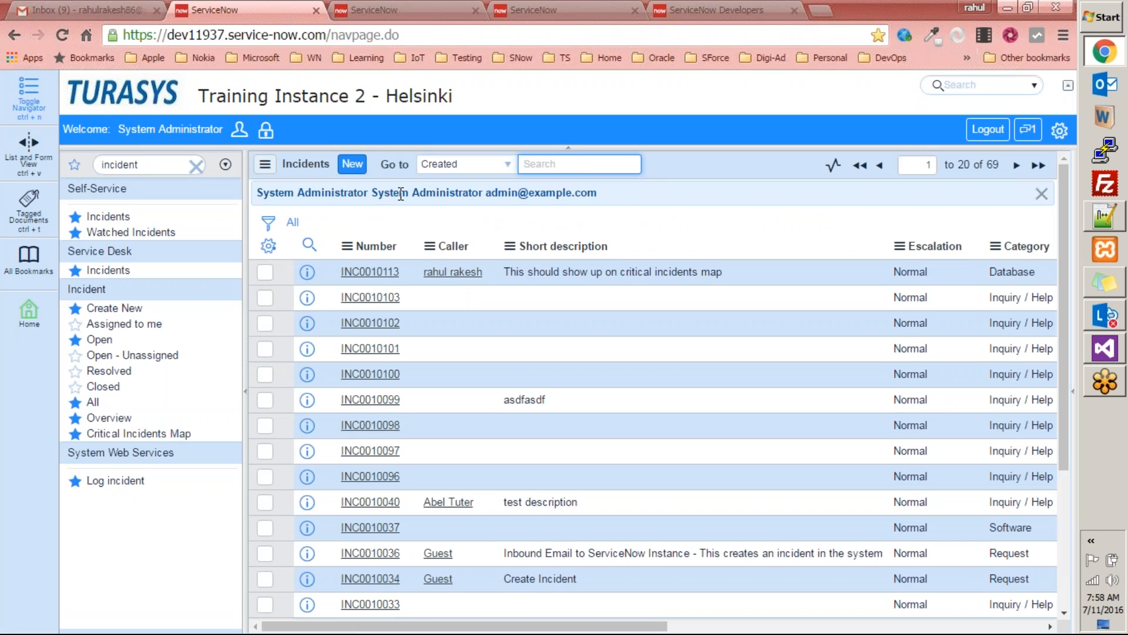
drag(622, 196, 485, 195)
scroll(511, 476, down, 5)
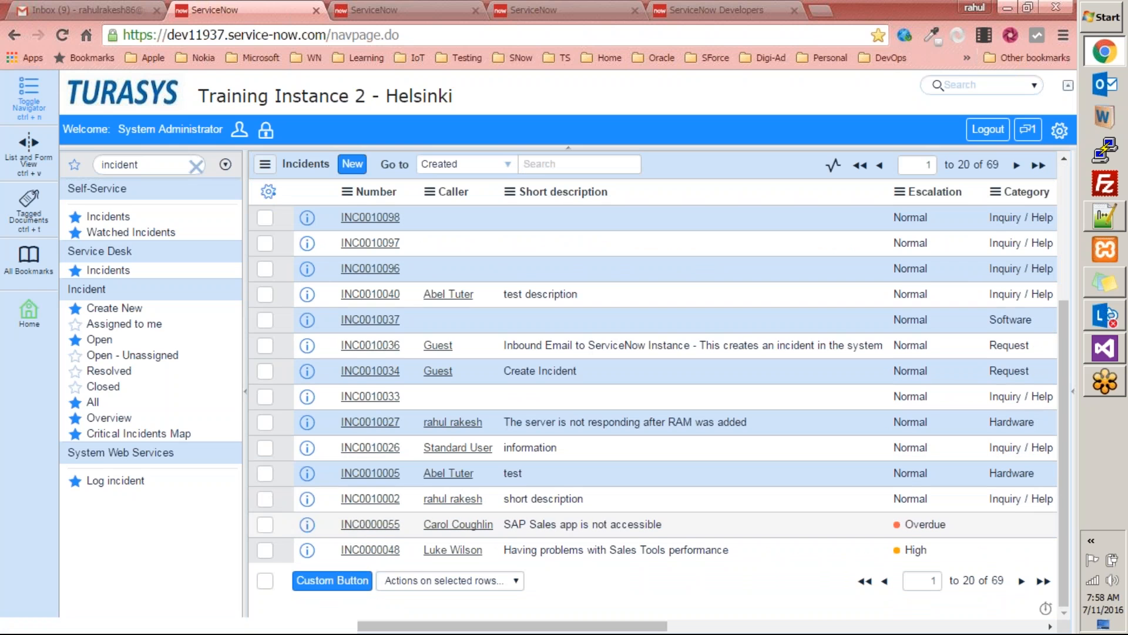
Step: Reopen incident INC0000055, bring up the Repair SLAs confirmation from its related links, and cancel it
click(355, 524)
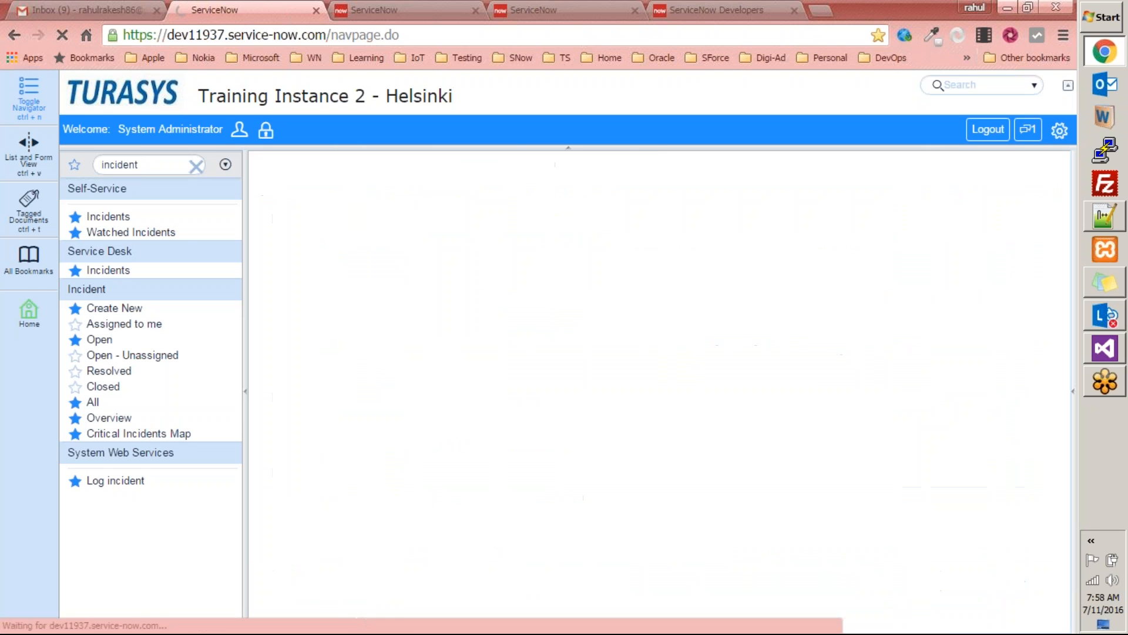
scroll(357, 488, down, 5)
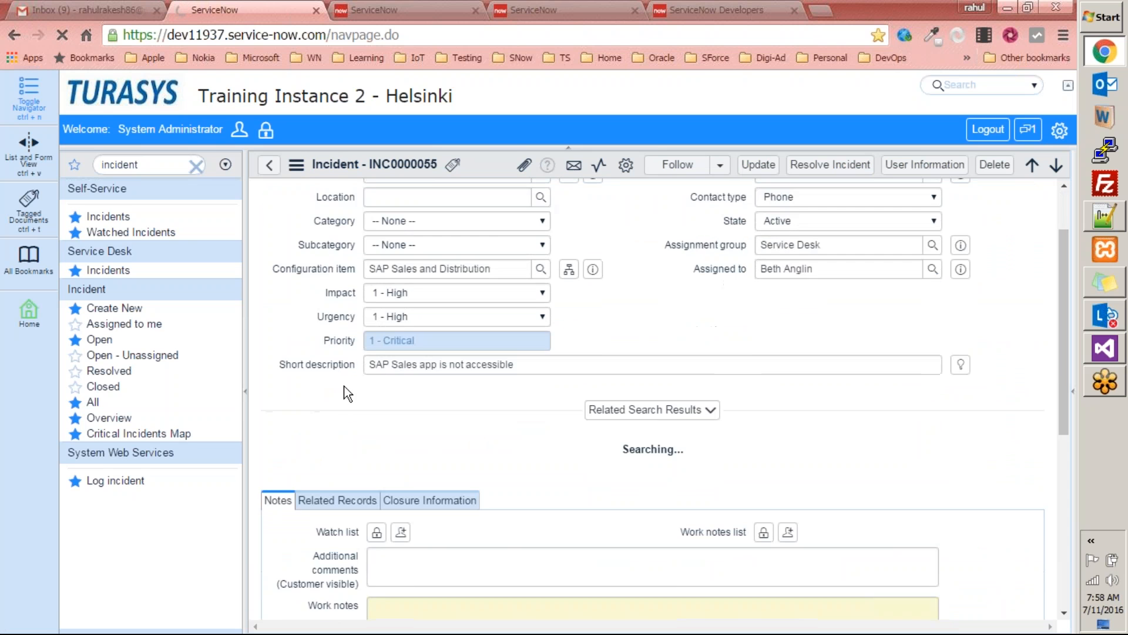
scroll(306, 426, down, 3)
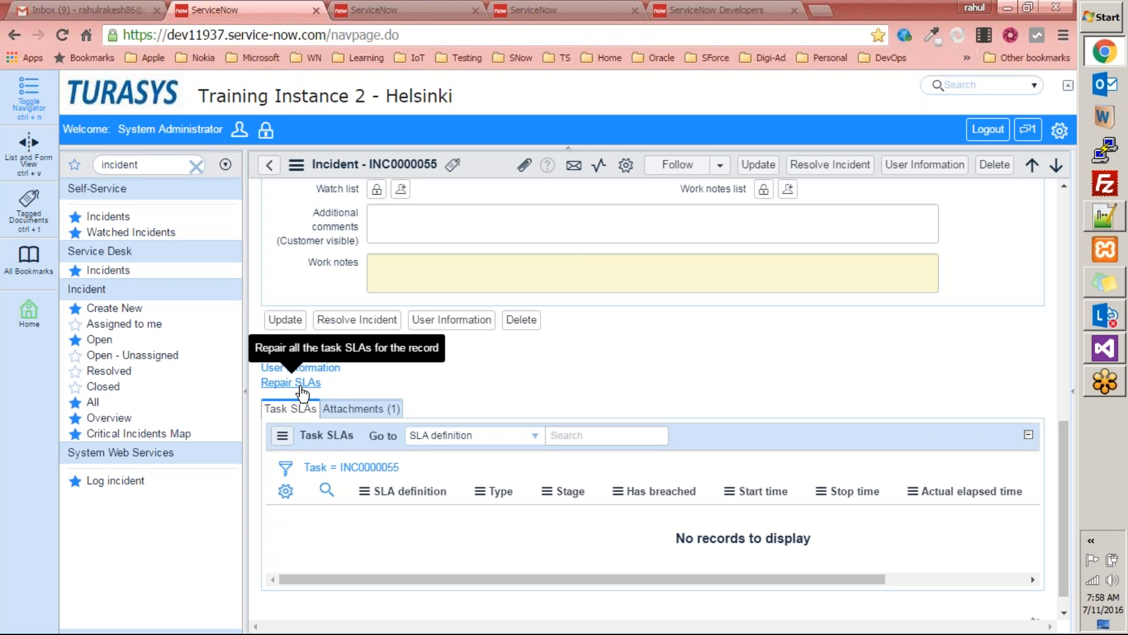
click(280, 388)
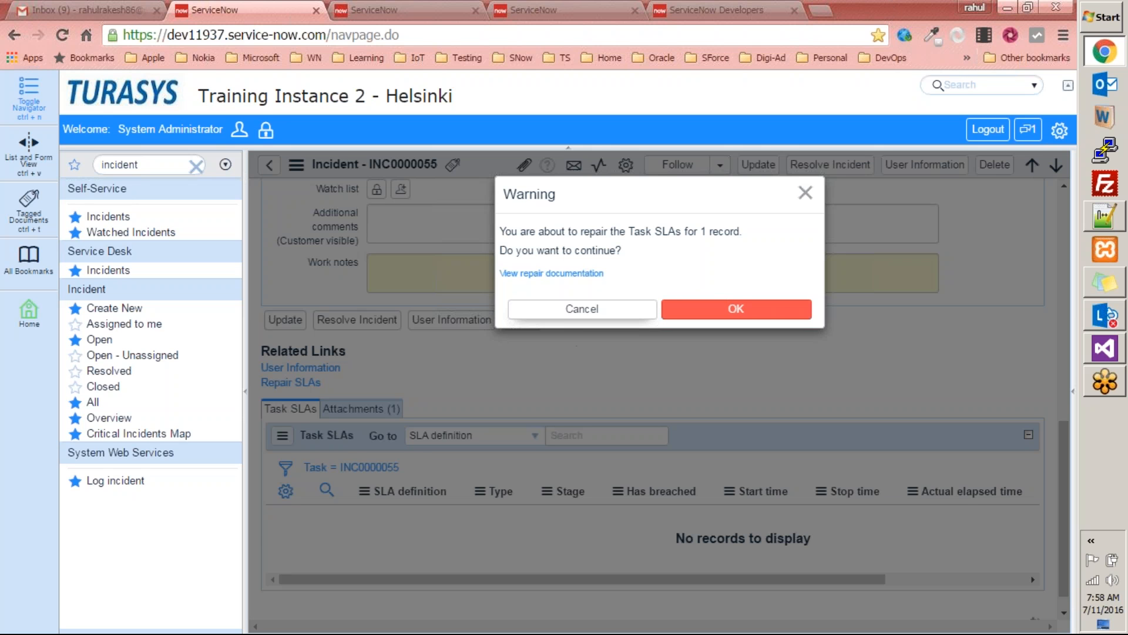
click(619, 310)
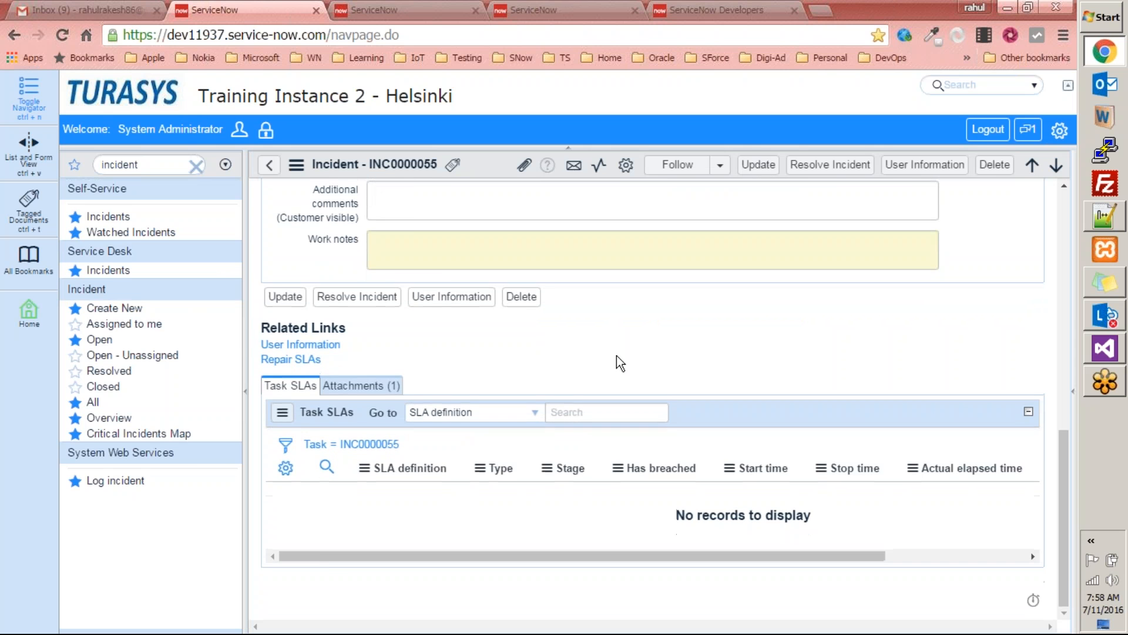
Step: Review the incident form and its Task SLAs list, and display the incident's Attachments list
scroll(252, 509, down, 8)
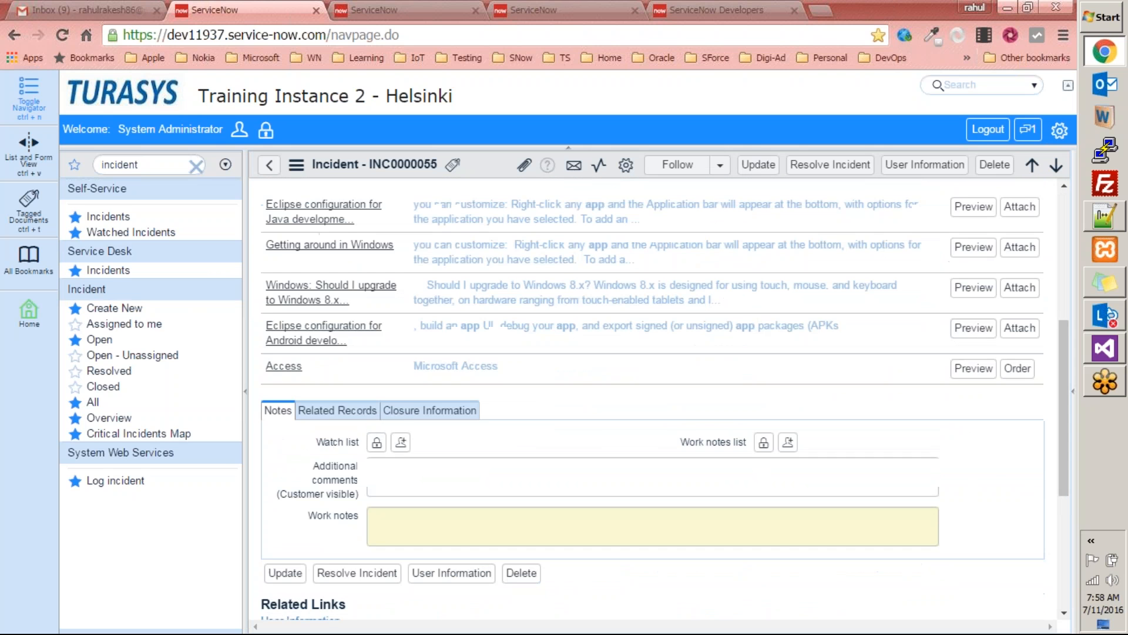
scroll(252, 509, up, 2)
scroll(251, 509, down, 3)
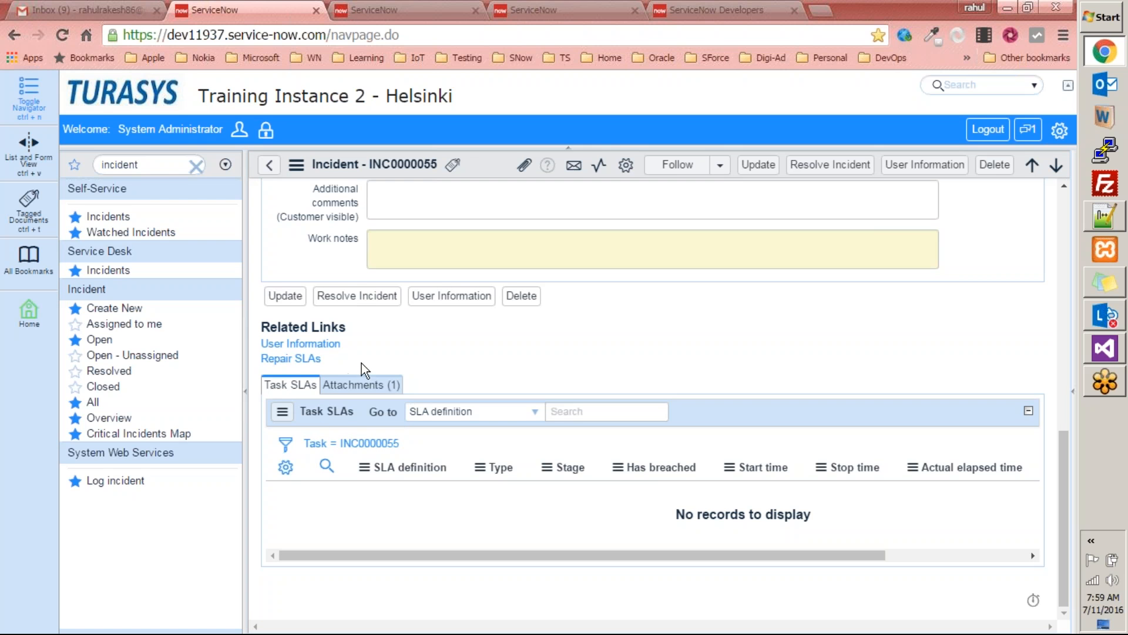
scroll(361, 363, up, 10)
scroll(534, 318, down, 10)
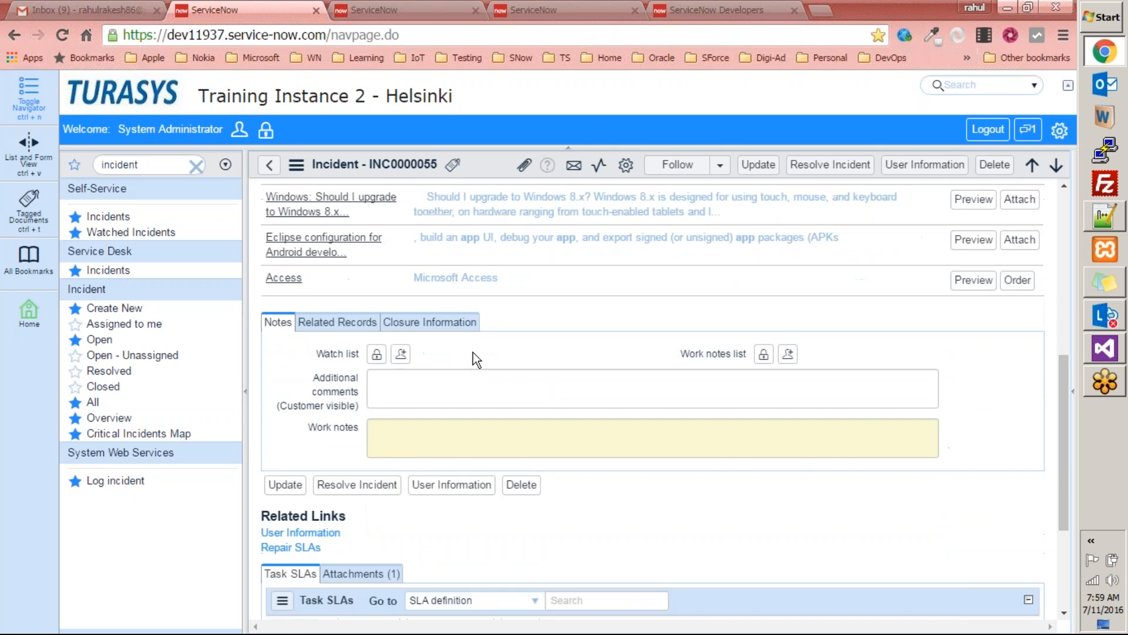
click(337, 384)
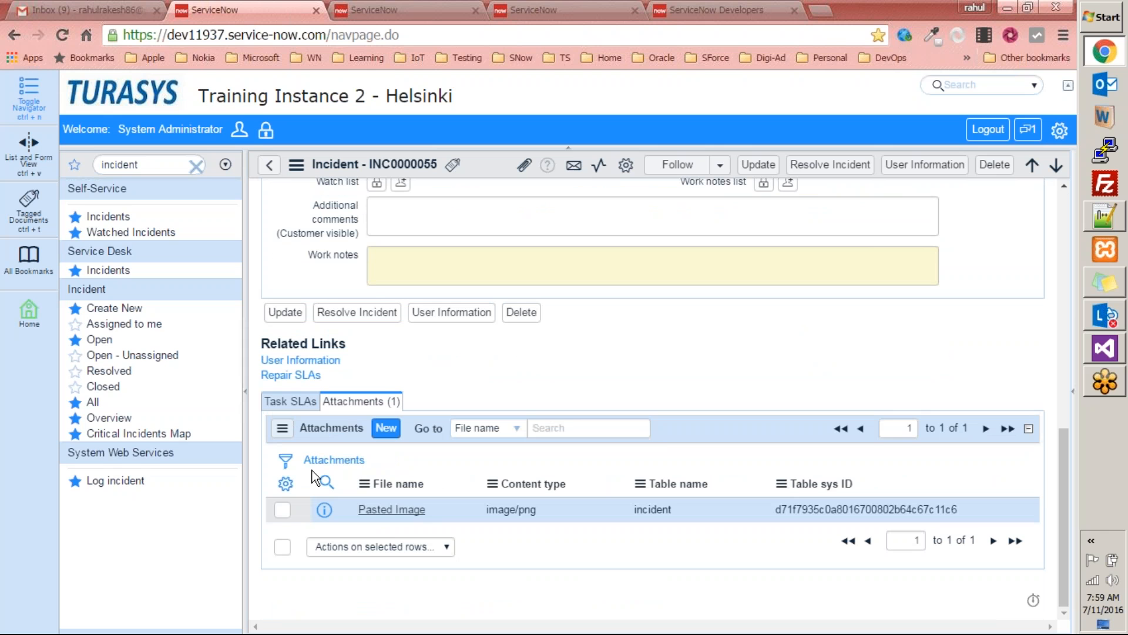
Step: Download the Pasted Image attachment, show the file in the Downloads folder, and switch back to Chrome
click(387, 429)
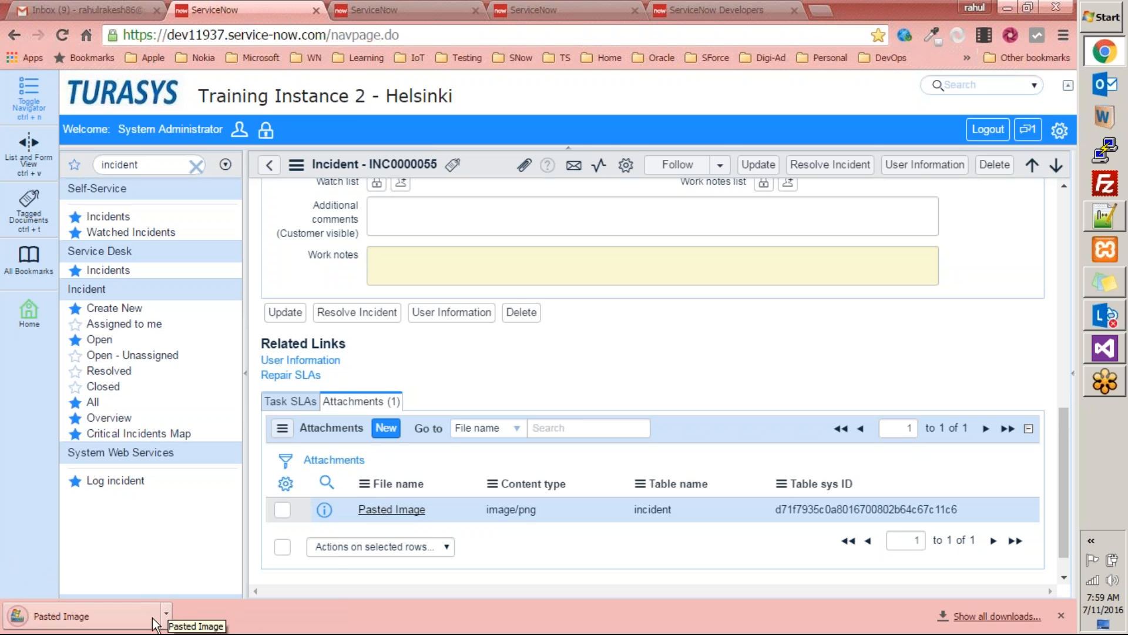
click(169, 622)
click(201, 565)
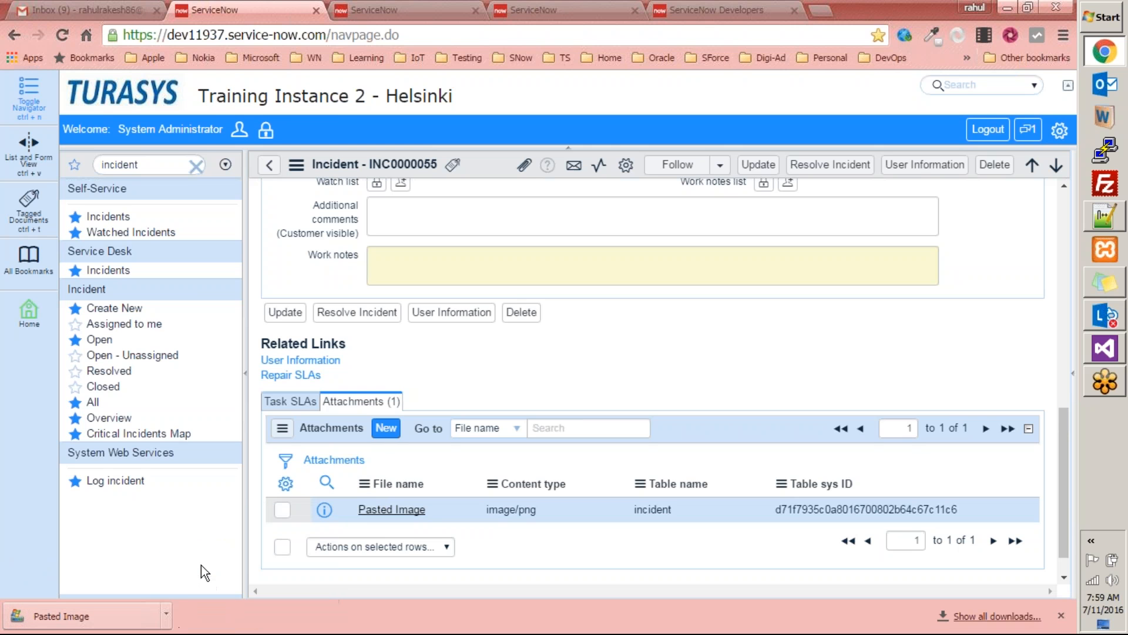
right_click(284, 217)
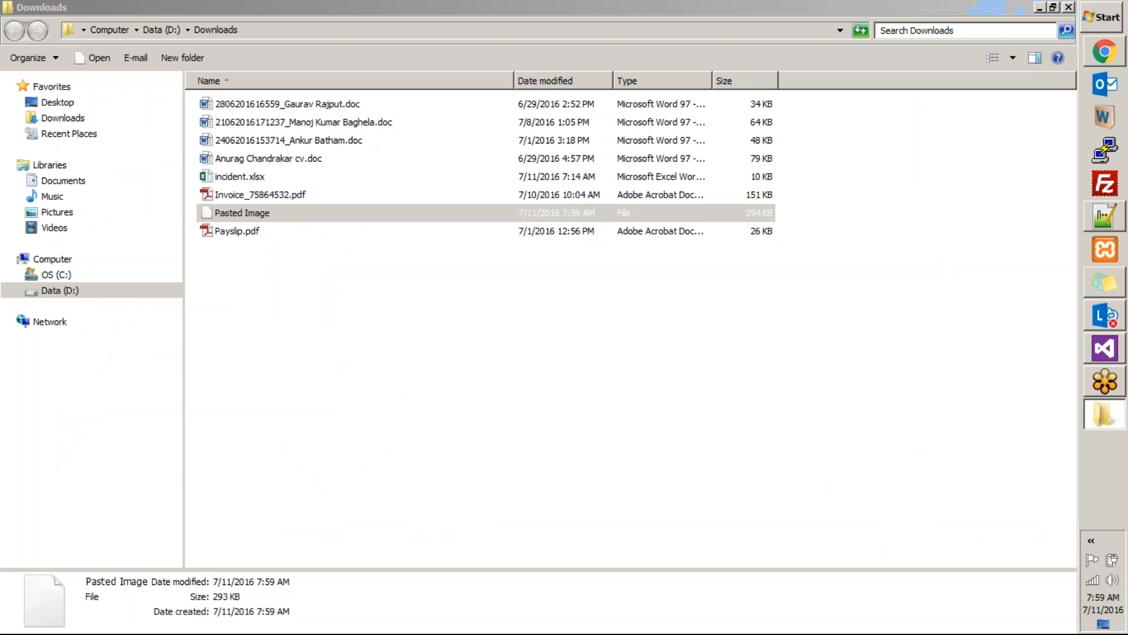
click(623, 321)
click(1105, 52)
Step: View the incident's attachment management and e-mail windows, and close them
click(524, 164)
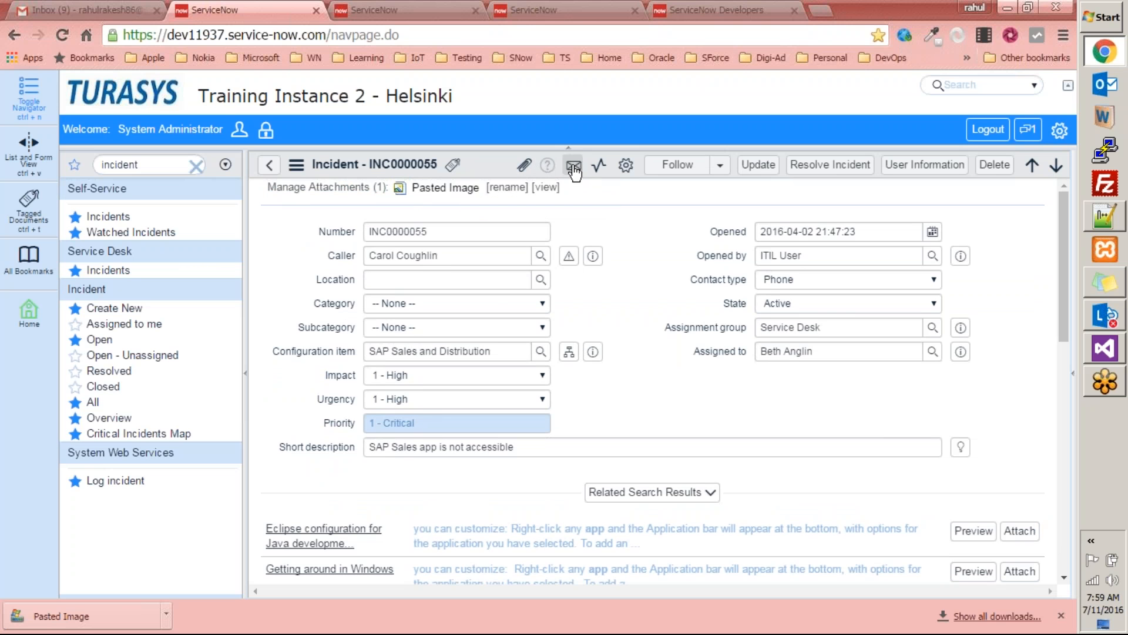
click(574, 166)
click(751, 7)
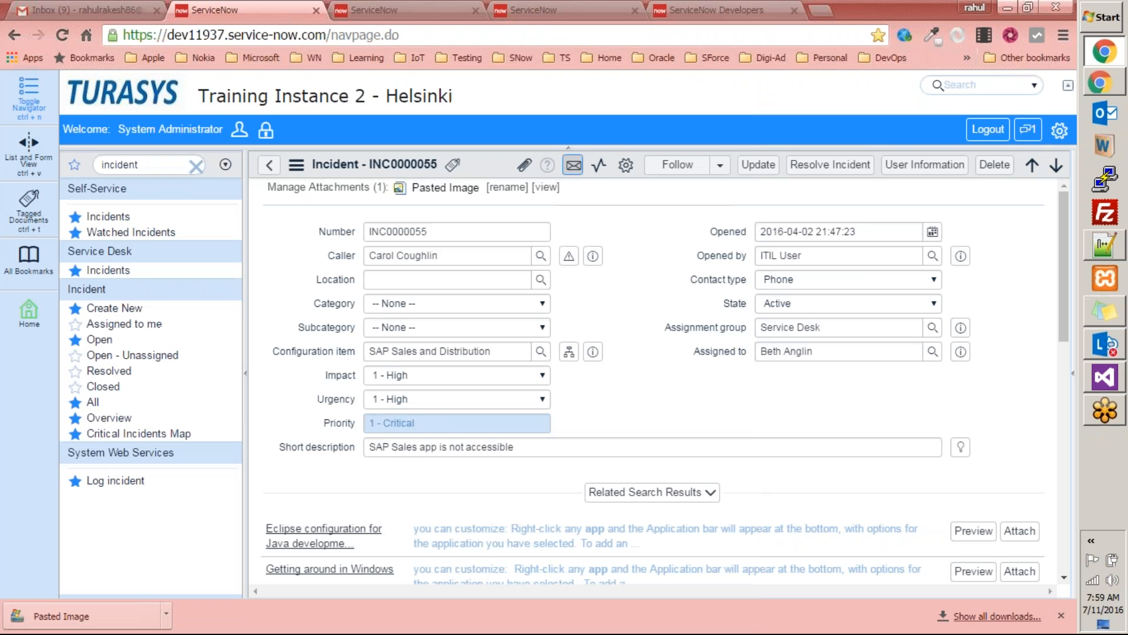
Step: View the incident's Activity Stream, dismiss the browser's download bar, and close the stream
click(605, 170)
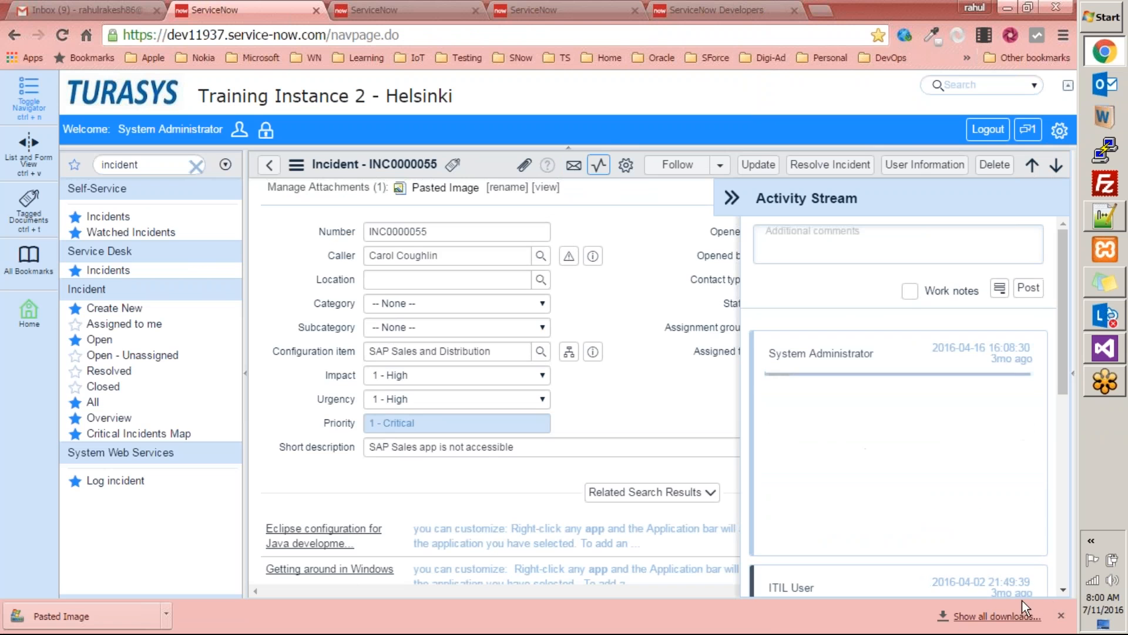
click(1057, 614)
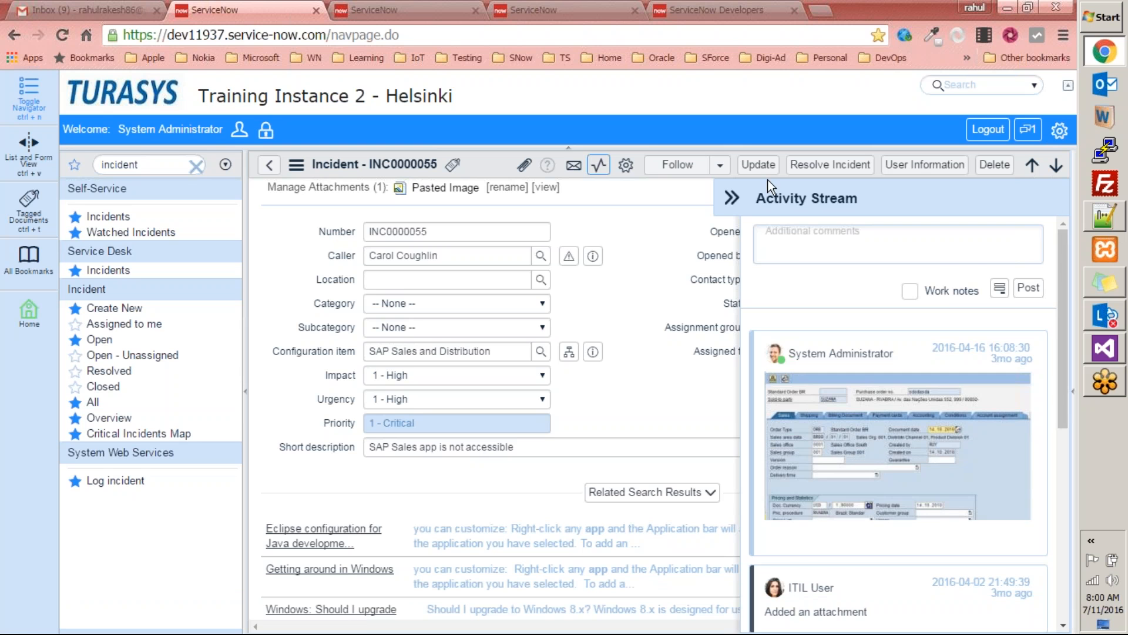
click(738, 197)
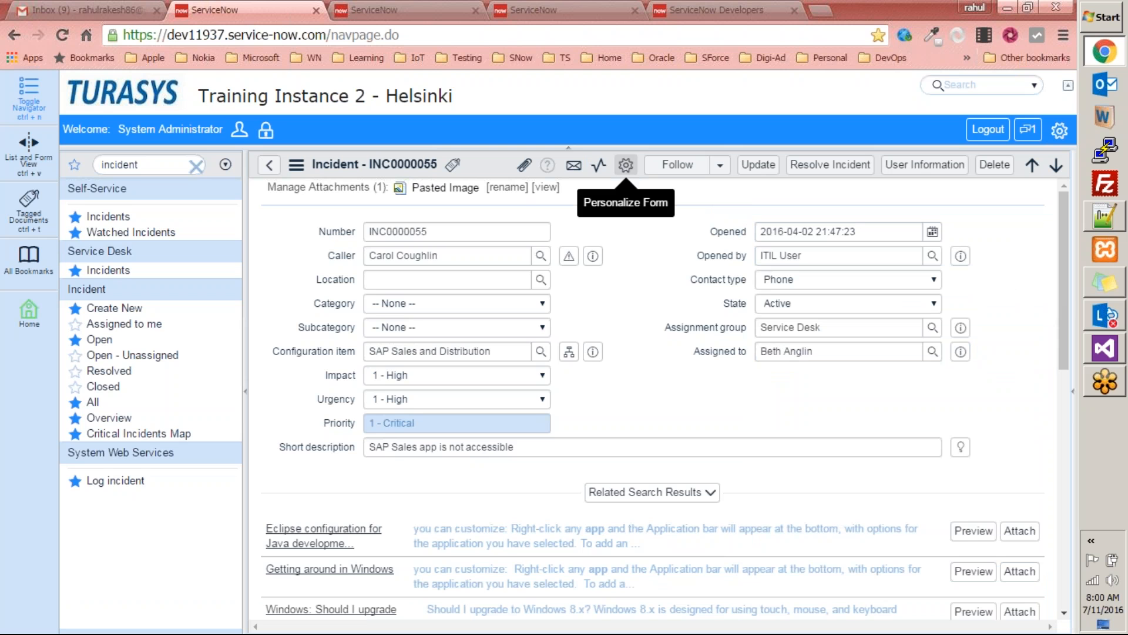
Step: Review the form fields offered under Personalize Form for the incident, and close the list
click(626, 165)
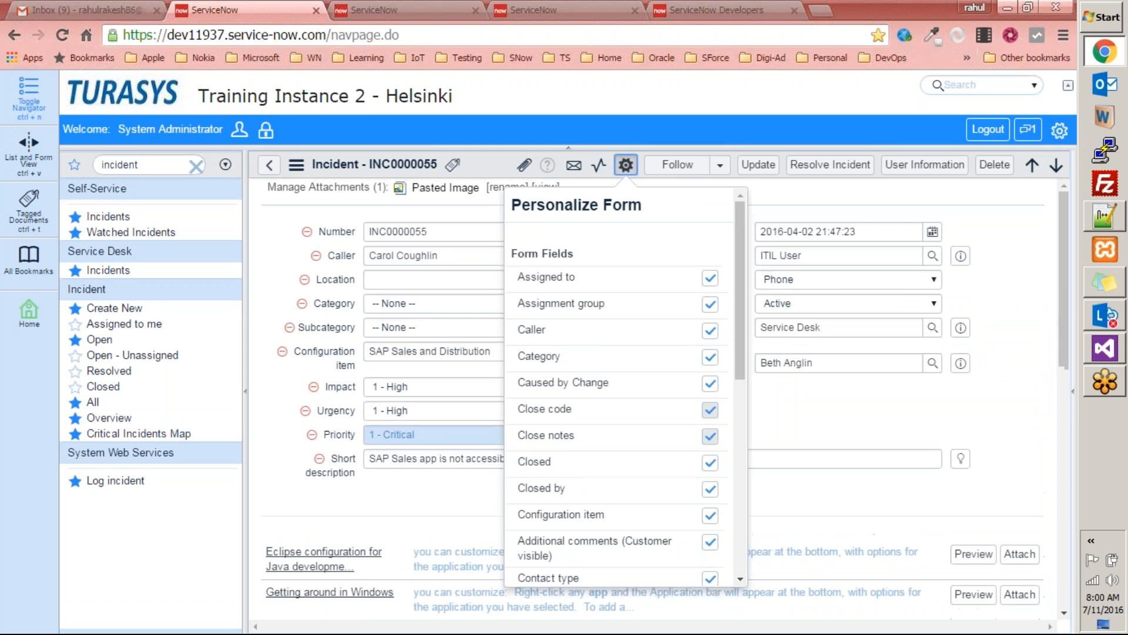
mouse_move(741, 214)
mouse_down()
mouse_move(734, 357)
mouse_move(741, 213)
mouse_up()
click(626, 167)
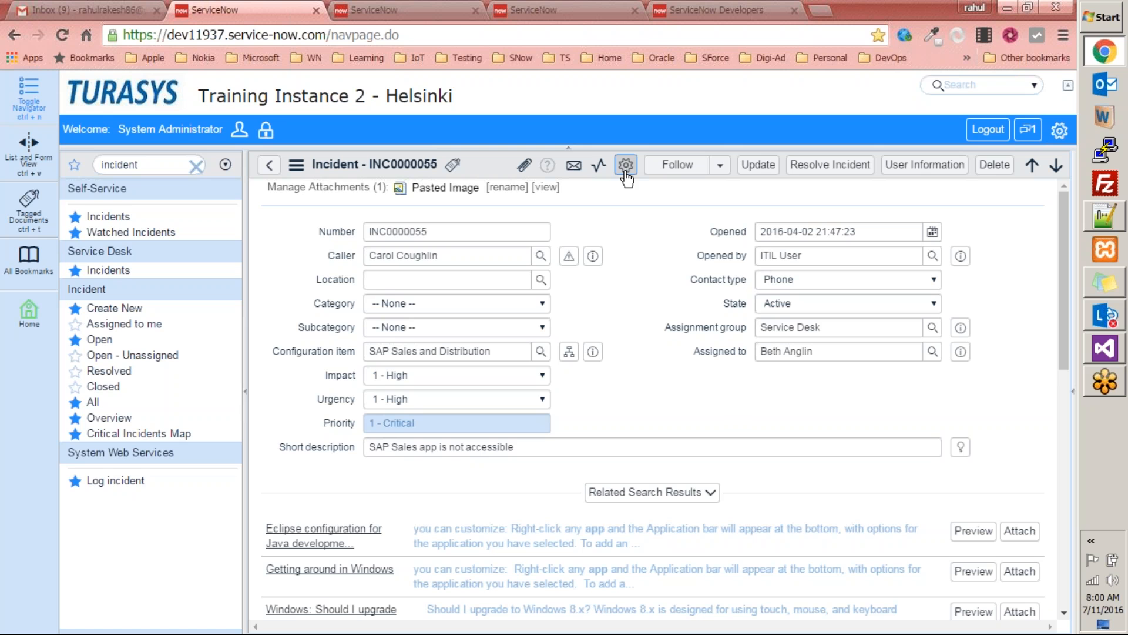
Step: Review the incident form header's context options, including the Configure choices, and dismiss them
scroll(407, 205, down, 10)
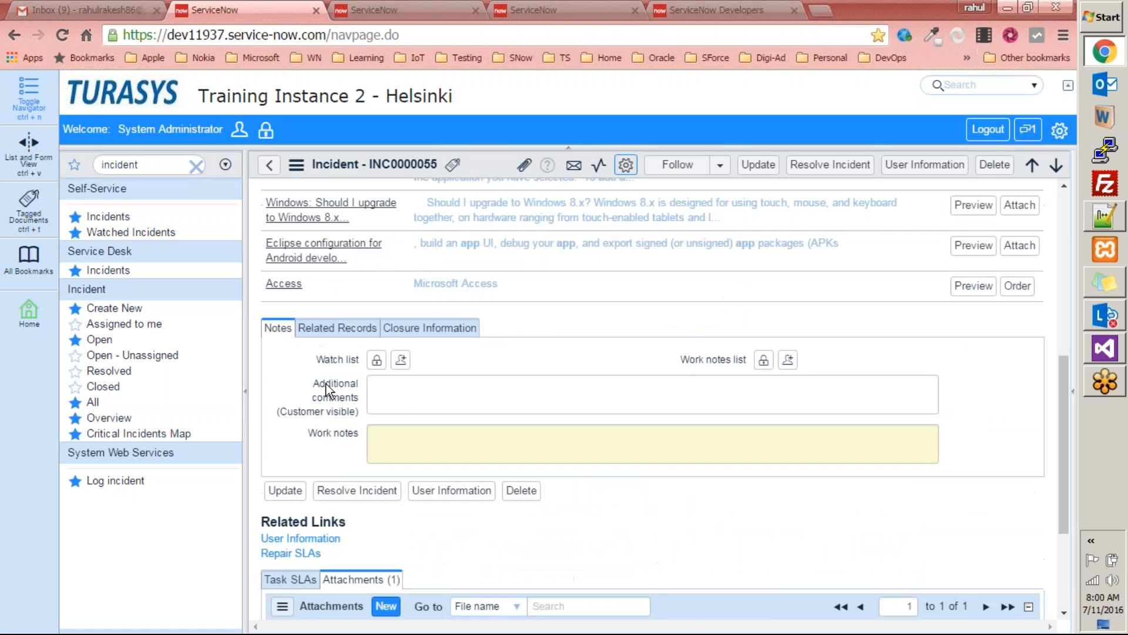
scroll(336, 386, up, 10)
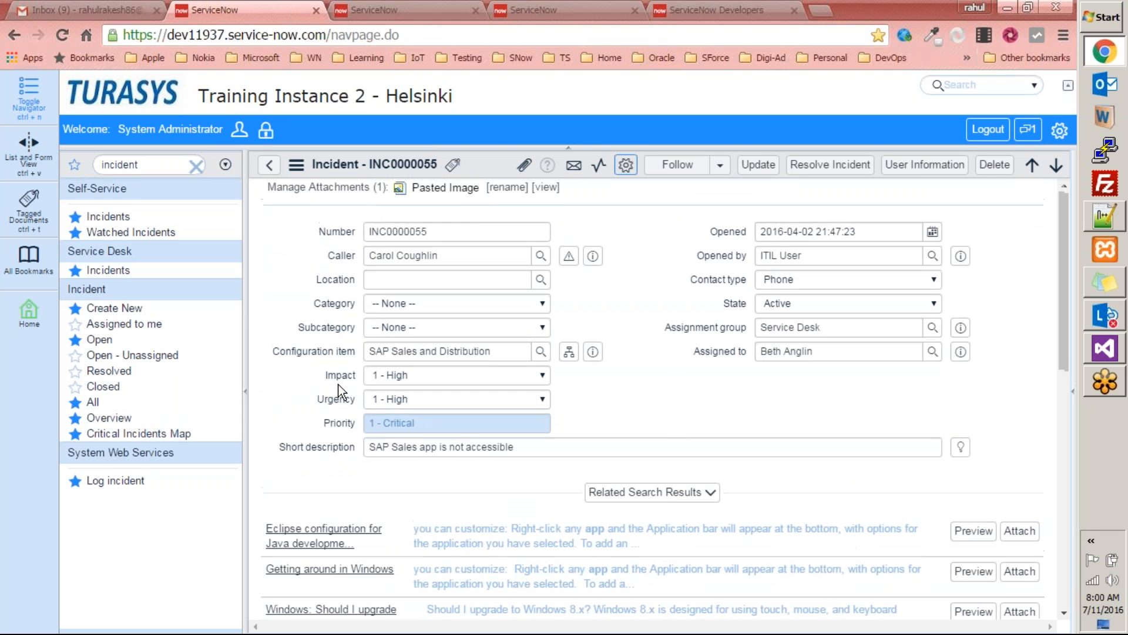
right_click(476, 160)
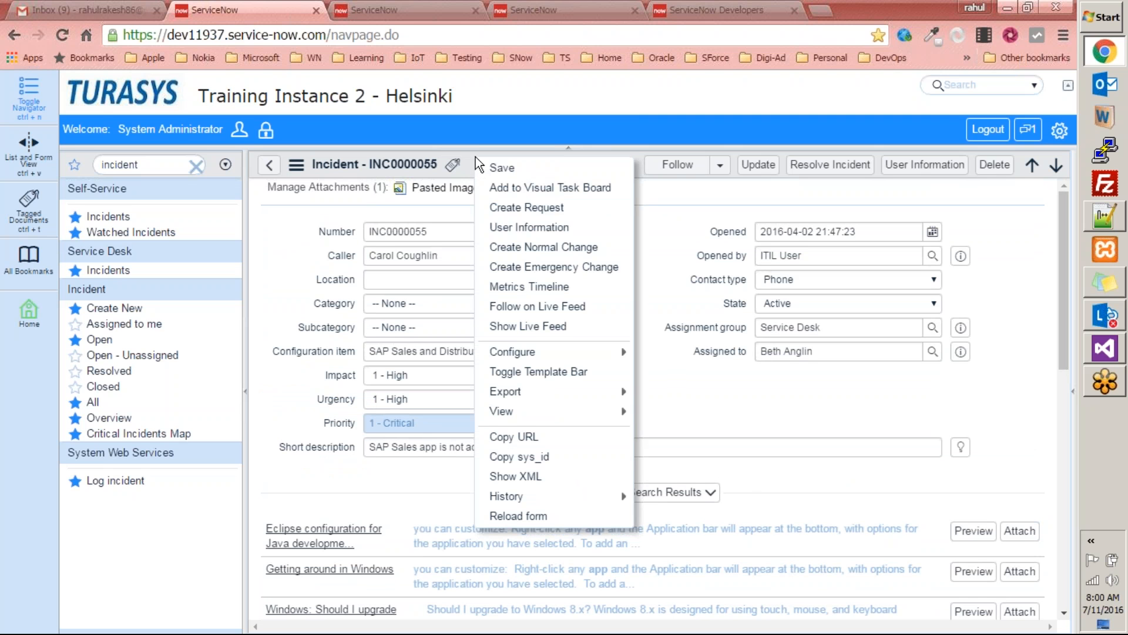
mouse_move(542, 392)
mouse_move(576, 351)
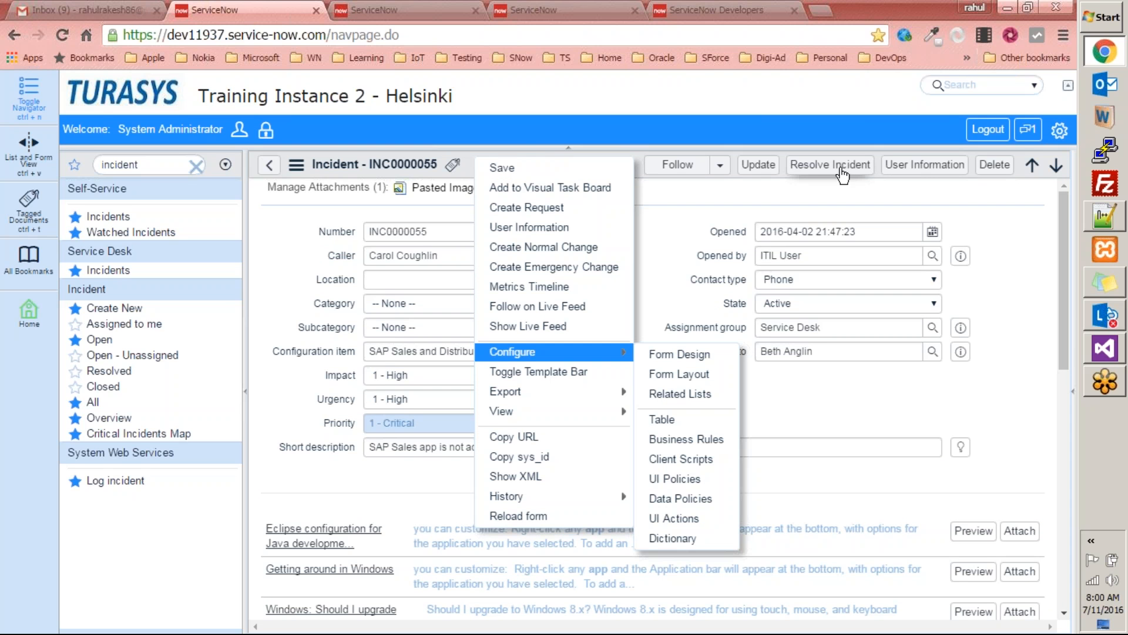
click(823, 128)
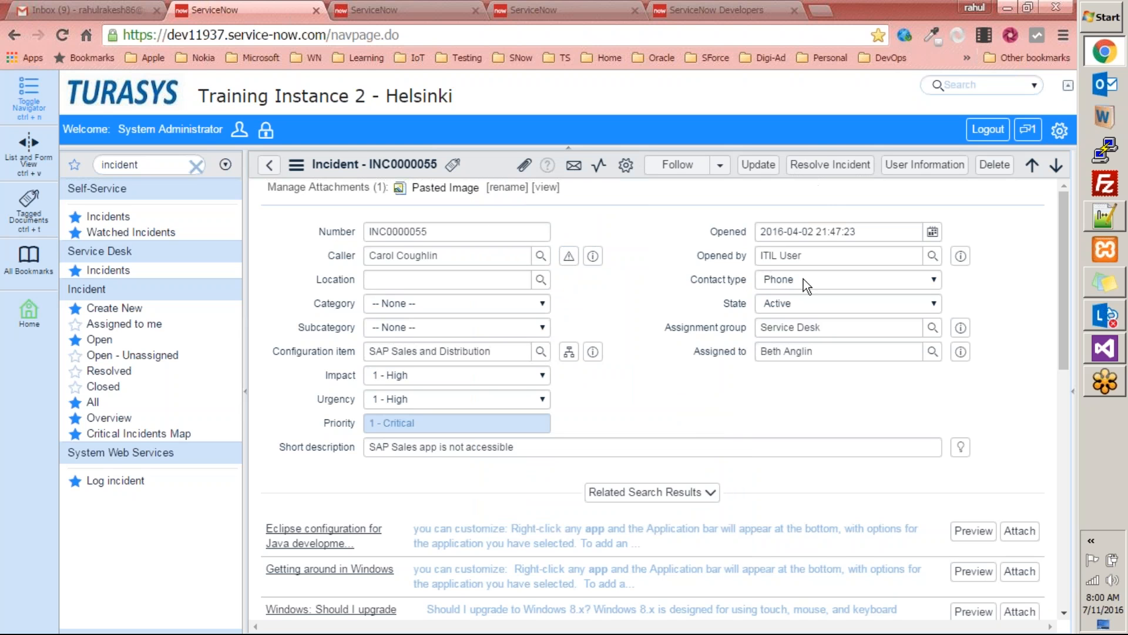
Step: Set the incident's State to Resolved and enter the work note "dsf"
click(781, 308)
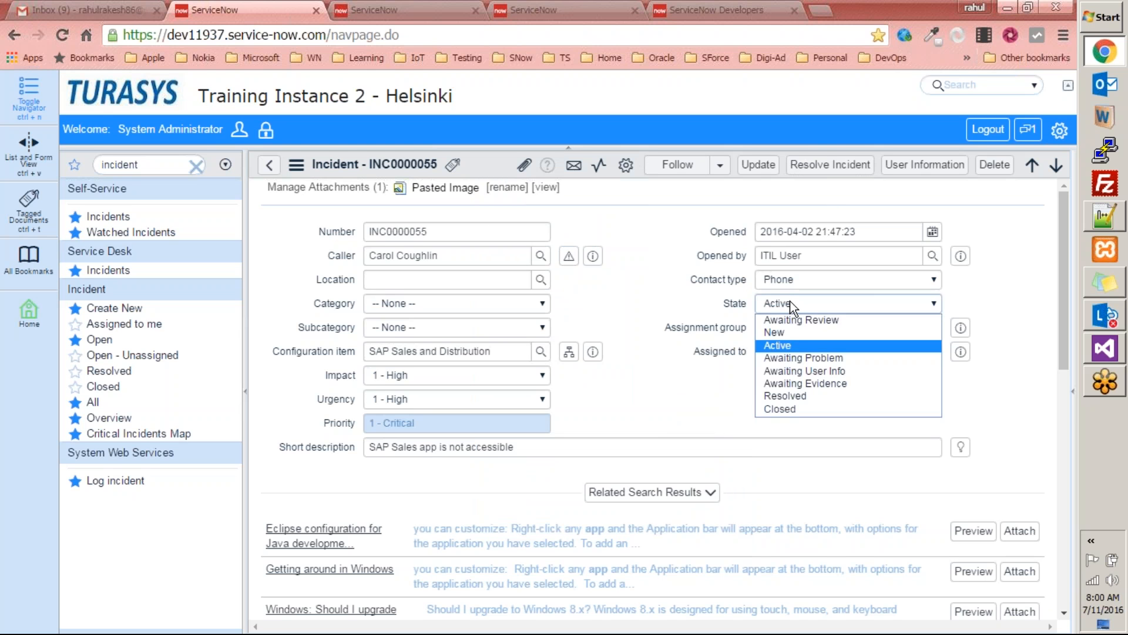
click(793, 399)
scroll(794, 405, down, 10)
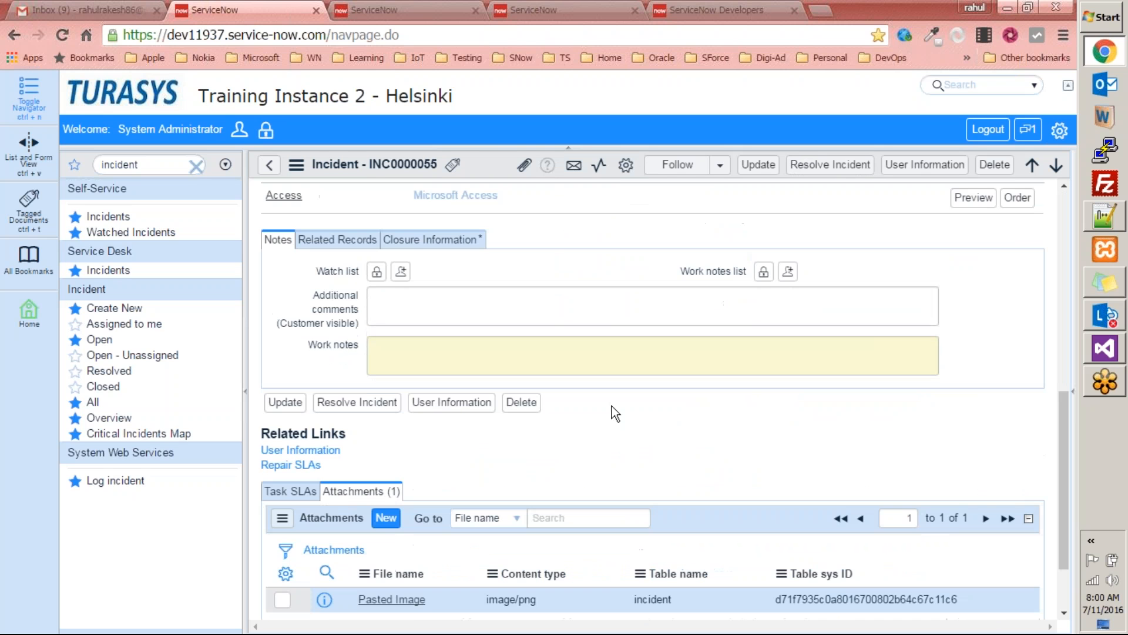
click(456, 347)
text(dsf)
scroll(654, 391, down, 1)
scroll(655, 390, up, 8)
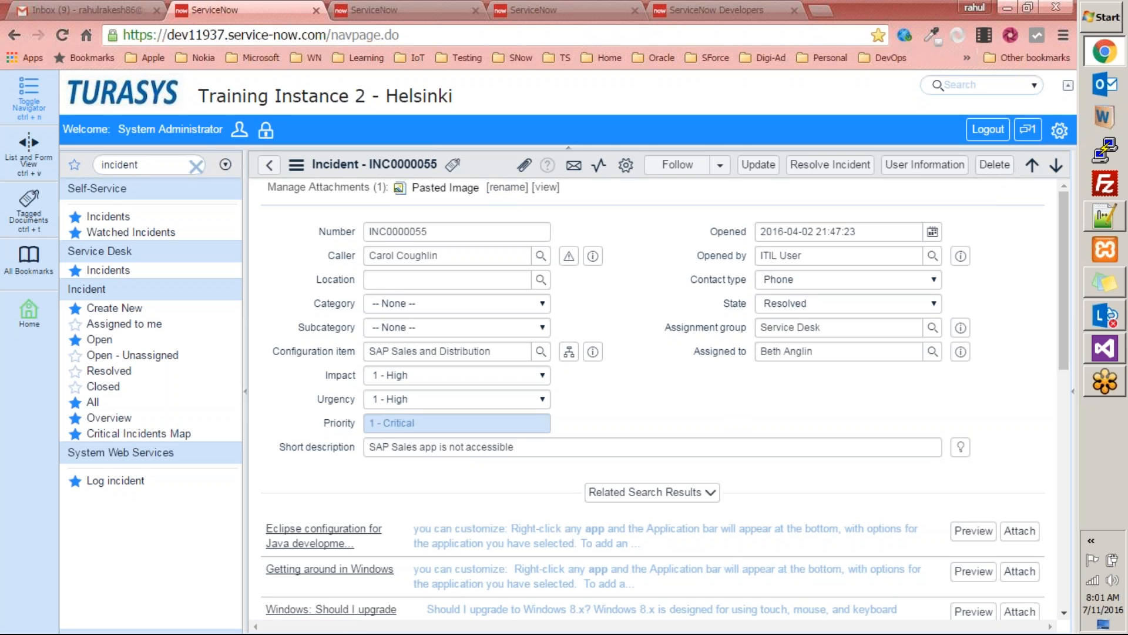
Step: Filter the application navigator by "delete" to find the Deleted Records module, and clear the filter
click(160, 165)
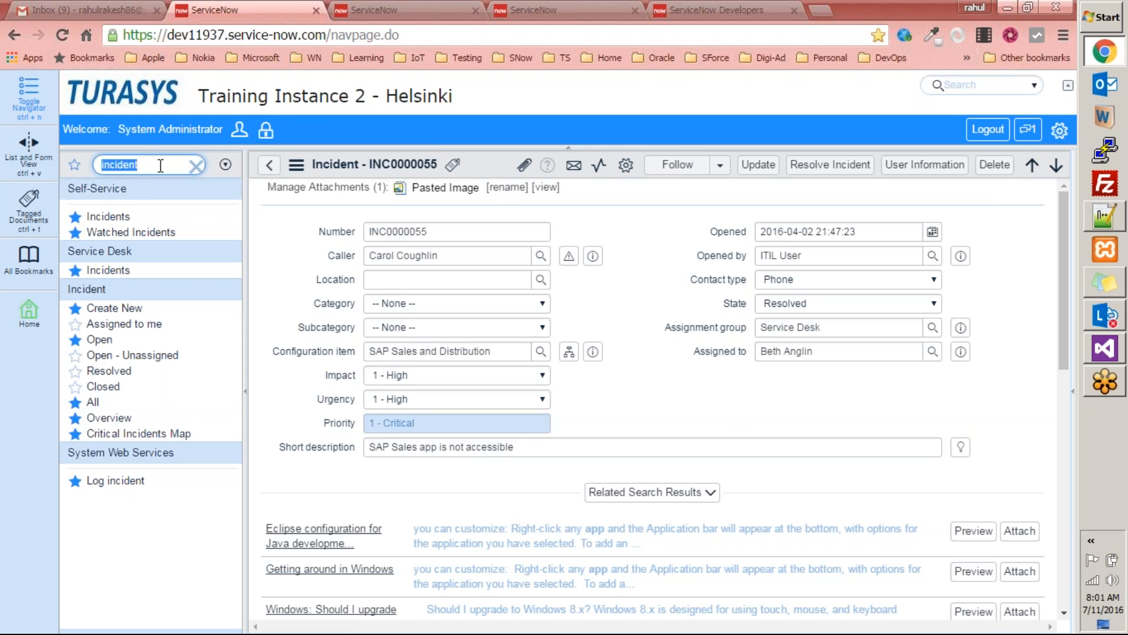
text(dece)
key(BackSpace)
key(BackSpace)
text(lete)
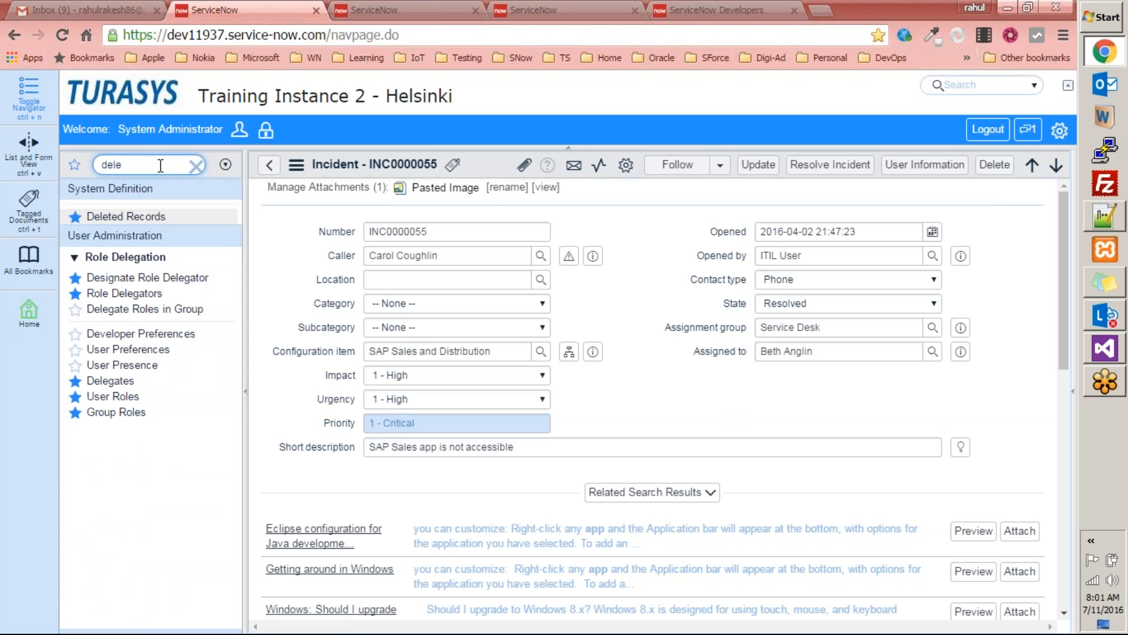
click(118, 220)
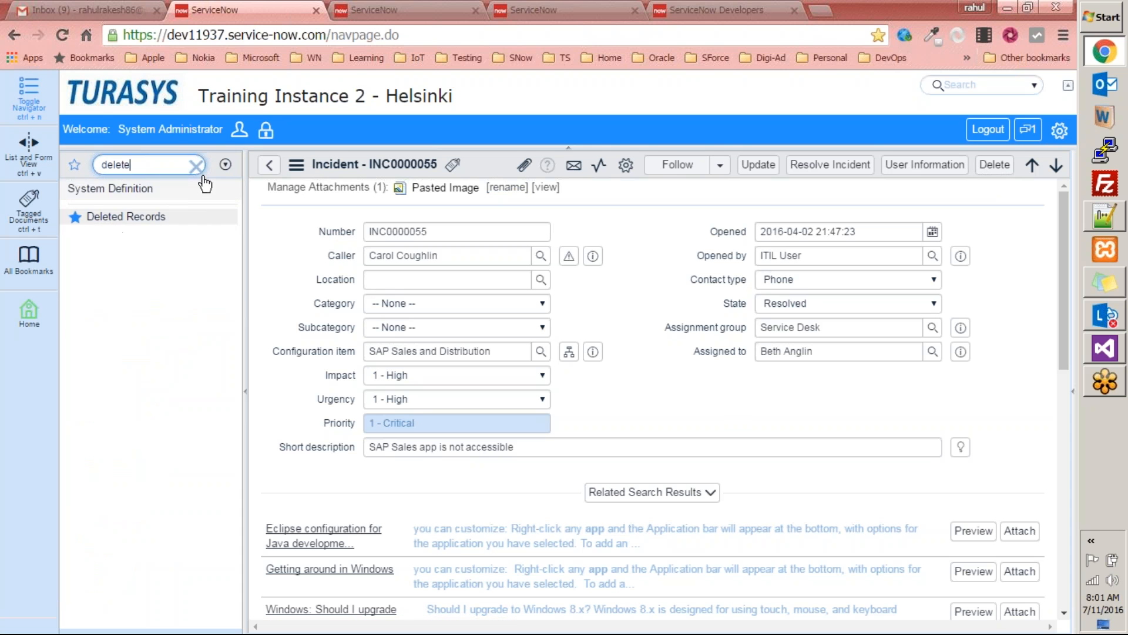
Step: Review the incident form header's context options, including the Configure, View and History choices and Reload form
right_click(641, 161)
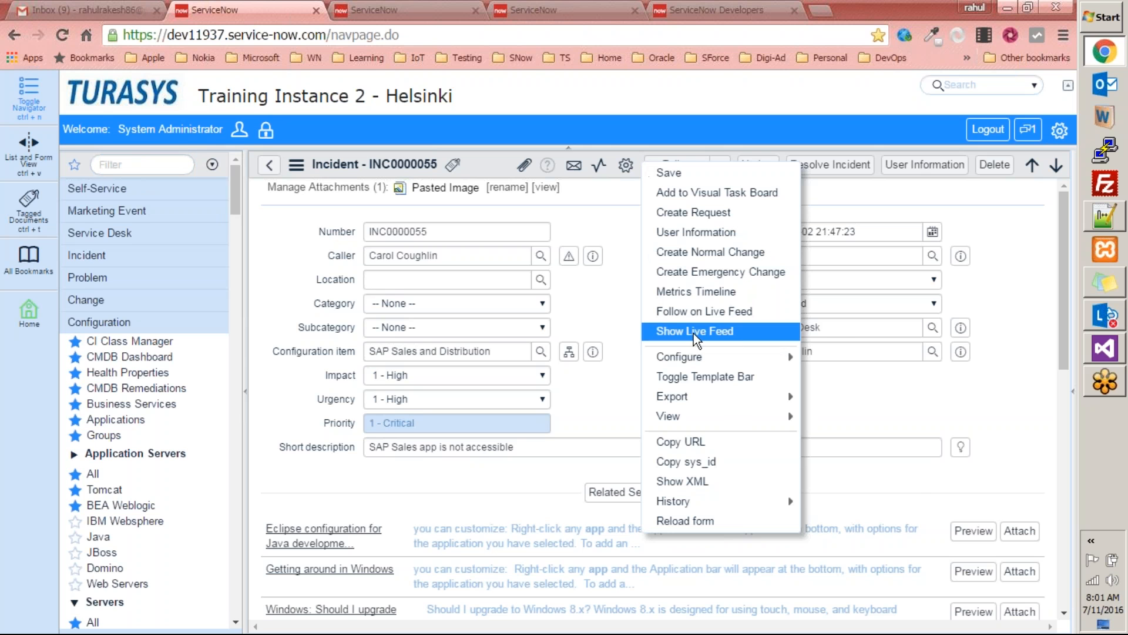
mouse_move(701, 354)
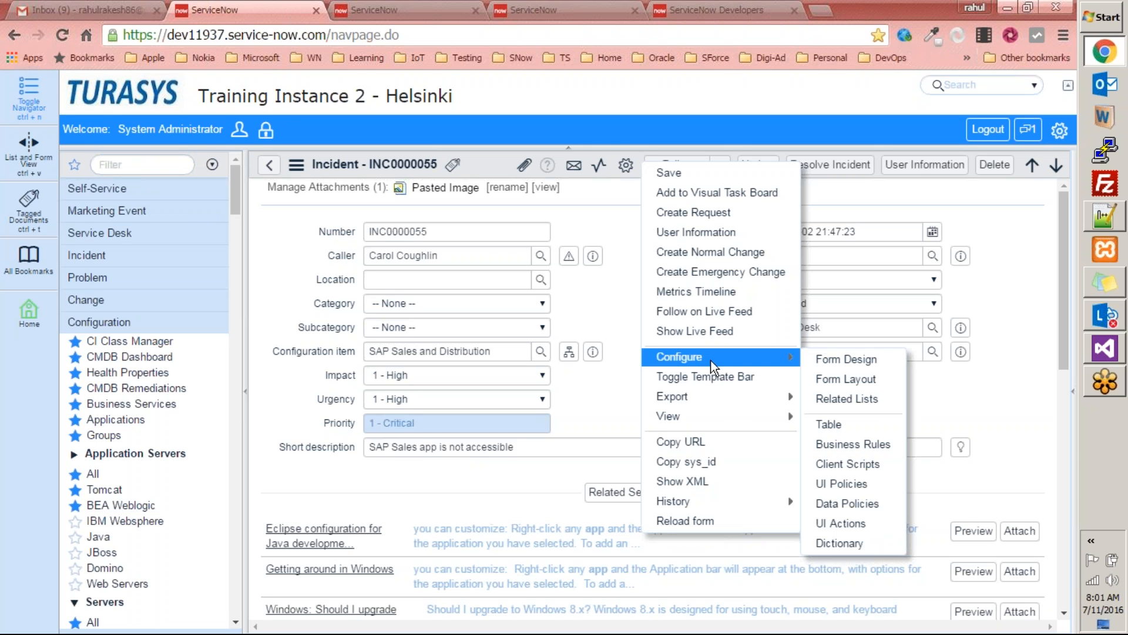
mouse_move(712, 399)
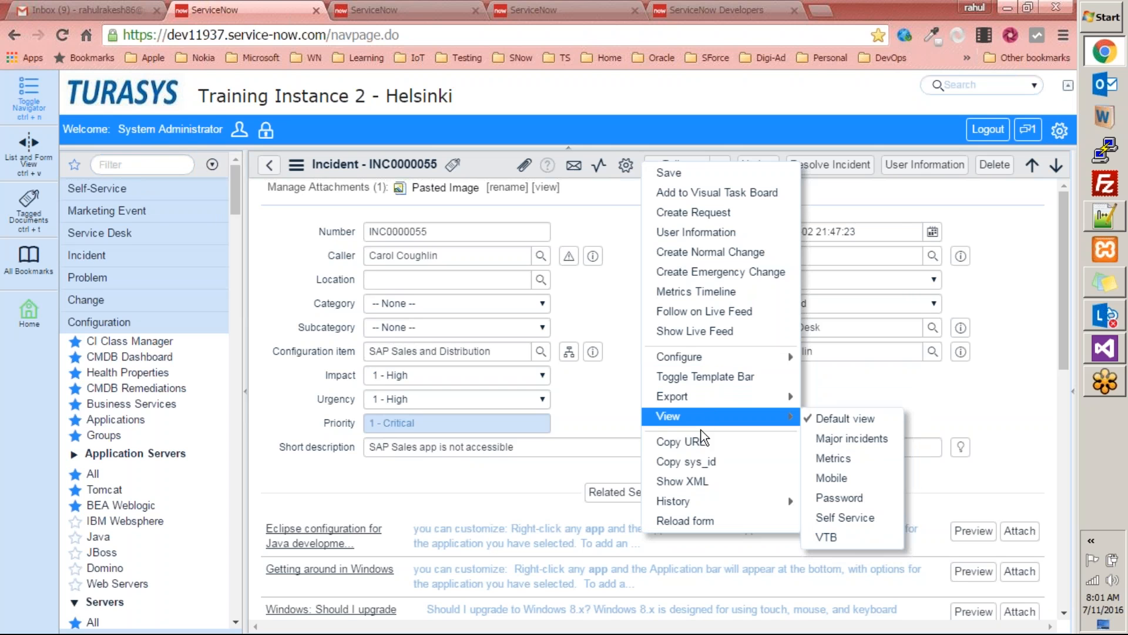
mouse_move(703, 498)
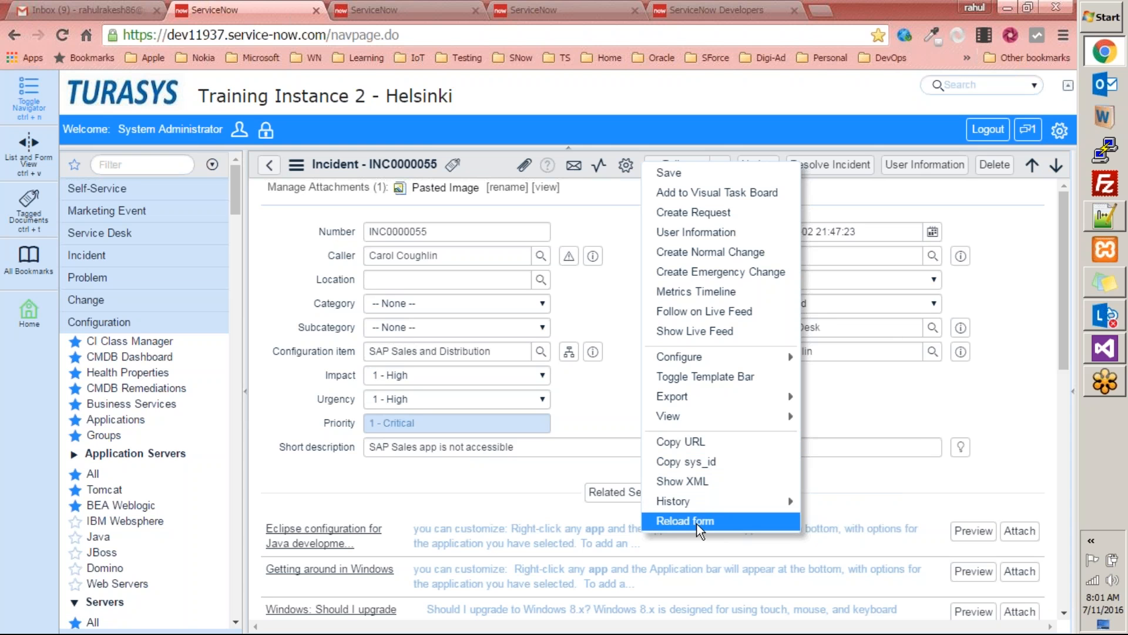